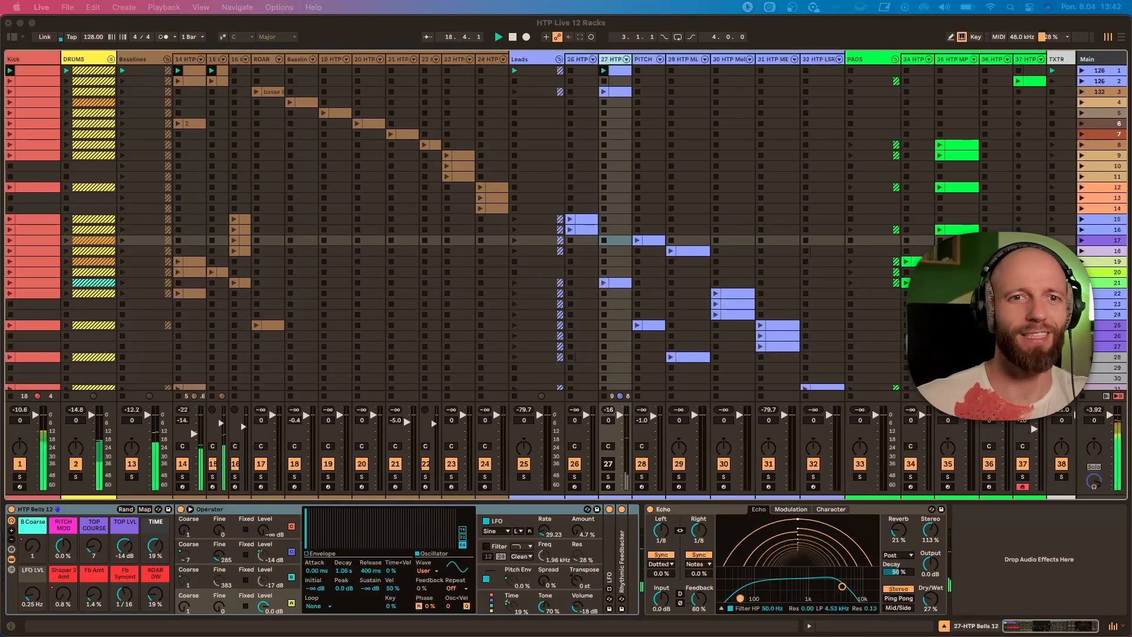
Unmute the HTP Bells 12 track, solo the HTP SUB 12 track and briefly reveal the devices inside its rack.
left_click(609, 465)
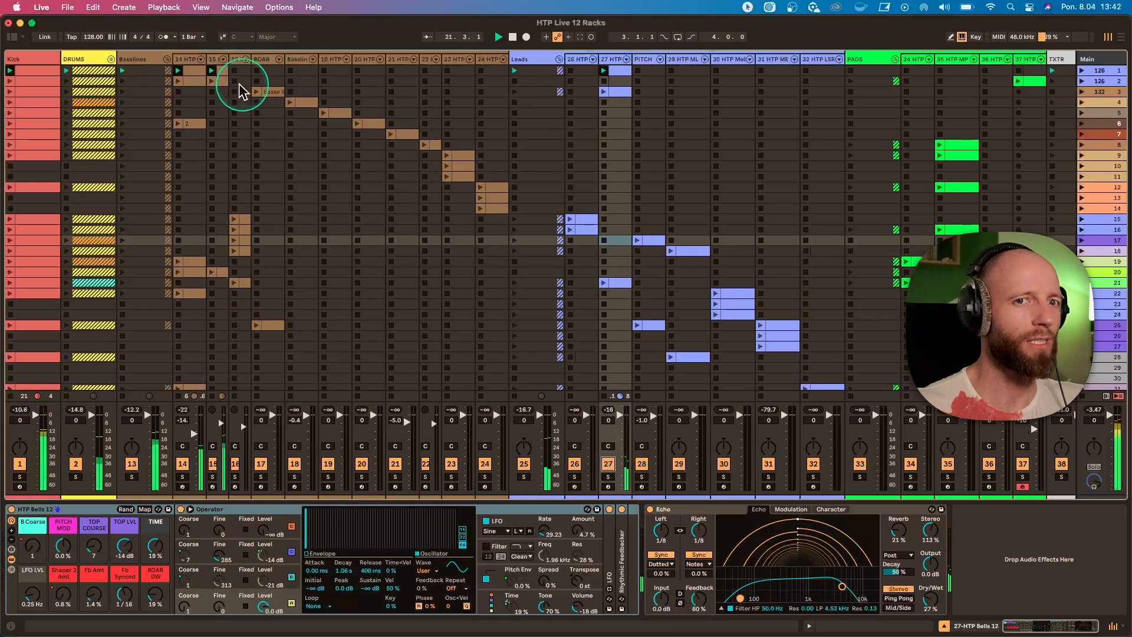
left_click(184, 62)
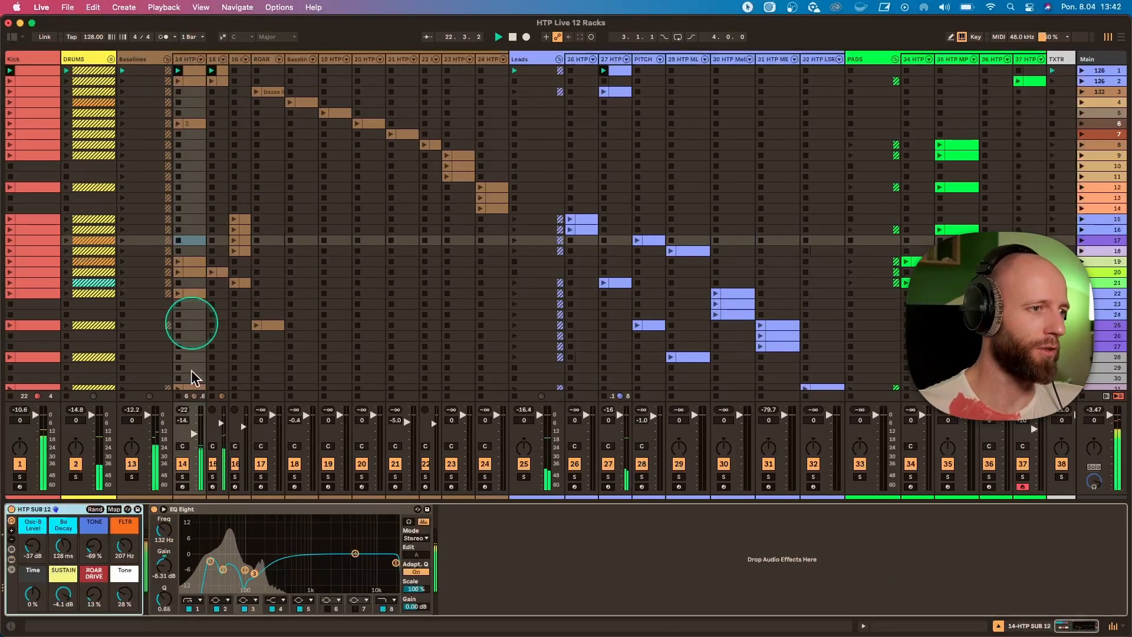
left_click(184, 477)
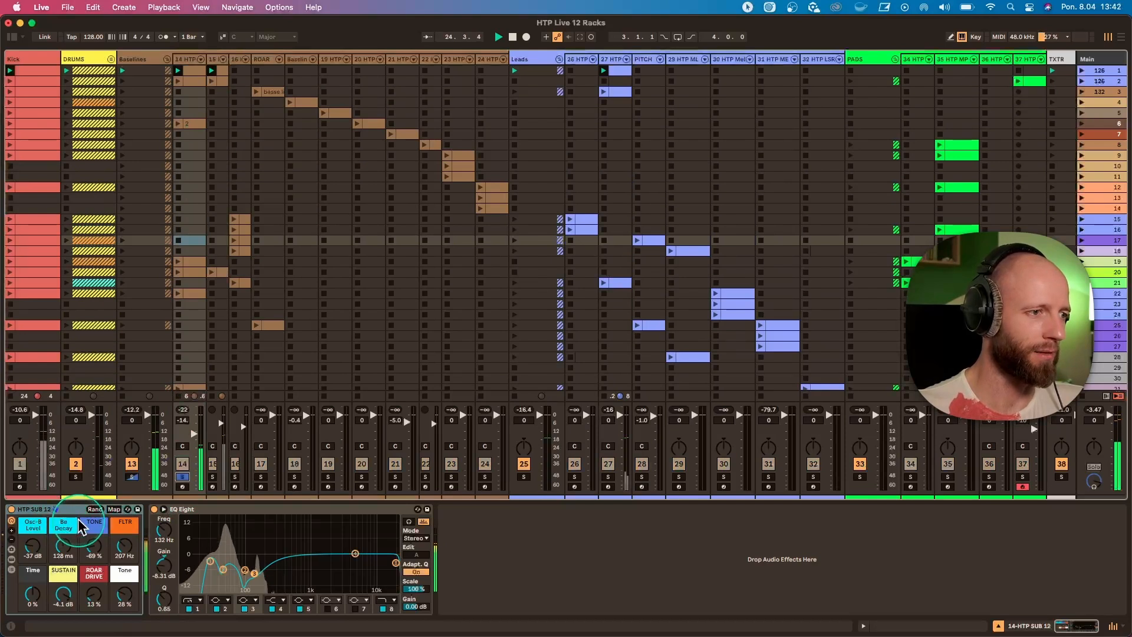
left_click(12, 559)
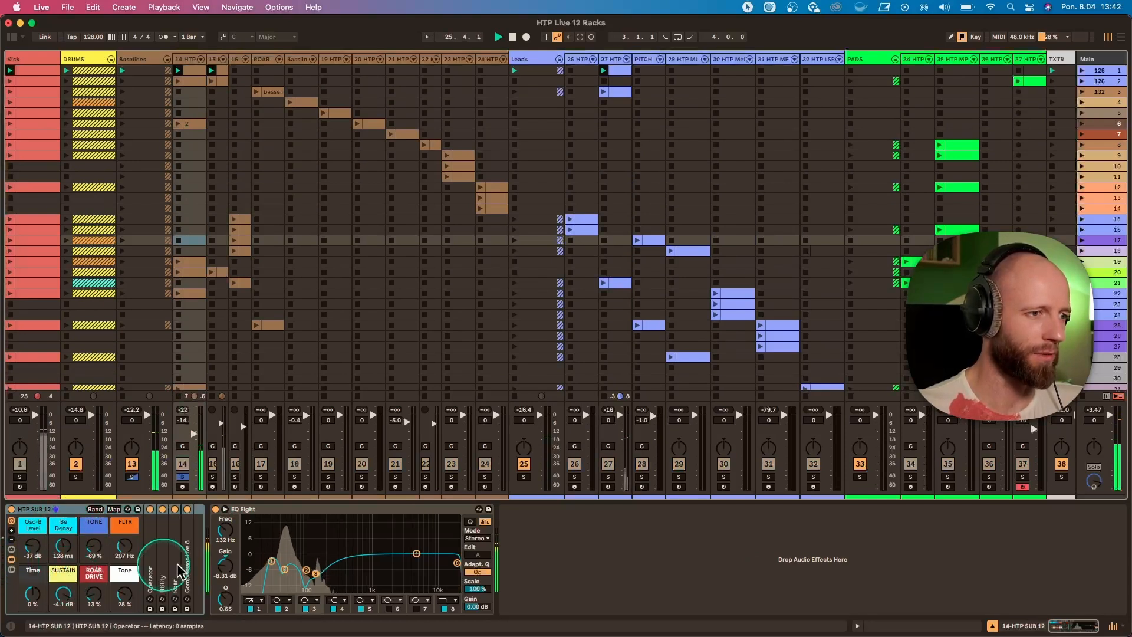
left_click(11, 559)
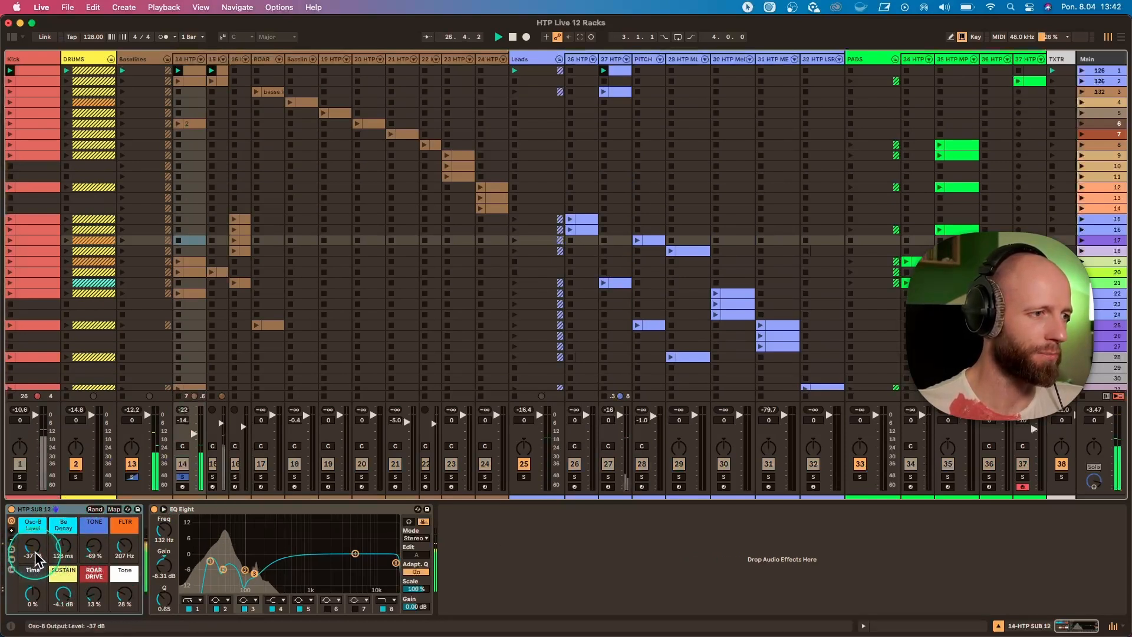
Set the HTP SUB 12 rack's Osc-B Level to -23 dB and ROAR DRIVE to 17%, and unsolo the track.
mouse_move(34, 554)
left_mouse_down()
mouse_move(34, 540)
mouse_move(34, 555)
left_mouse_up()
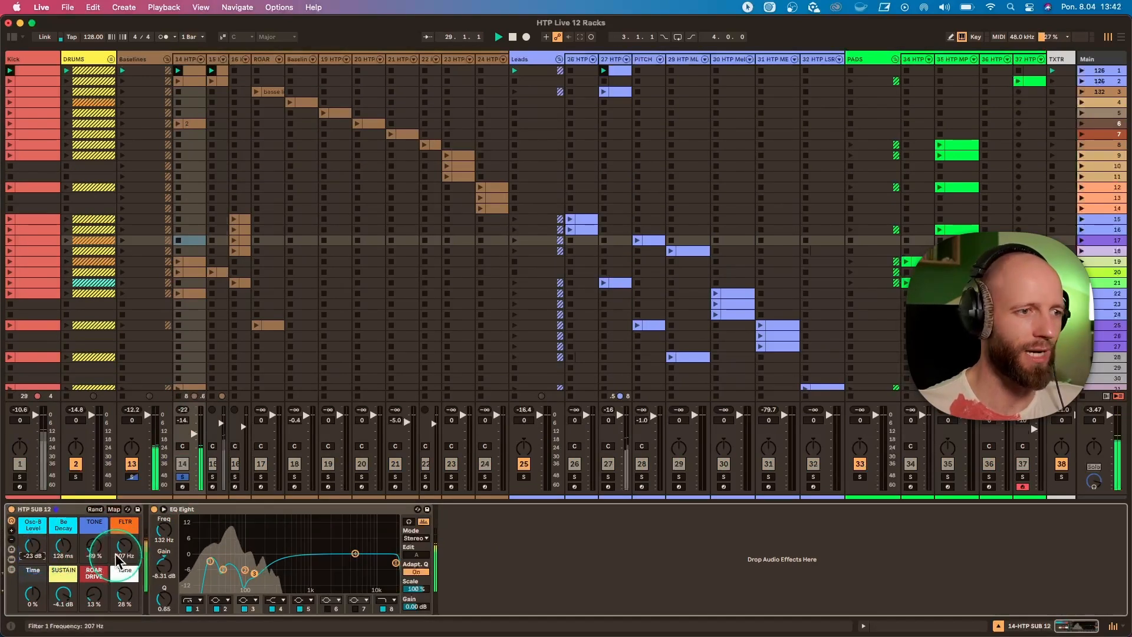
left_click_drag(94, 595, 93, 621)
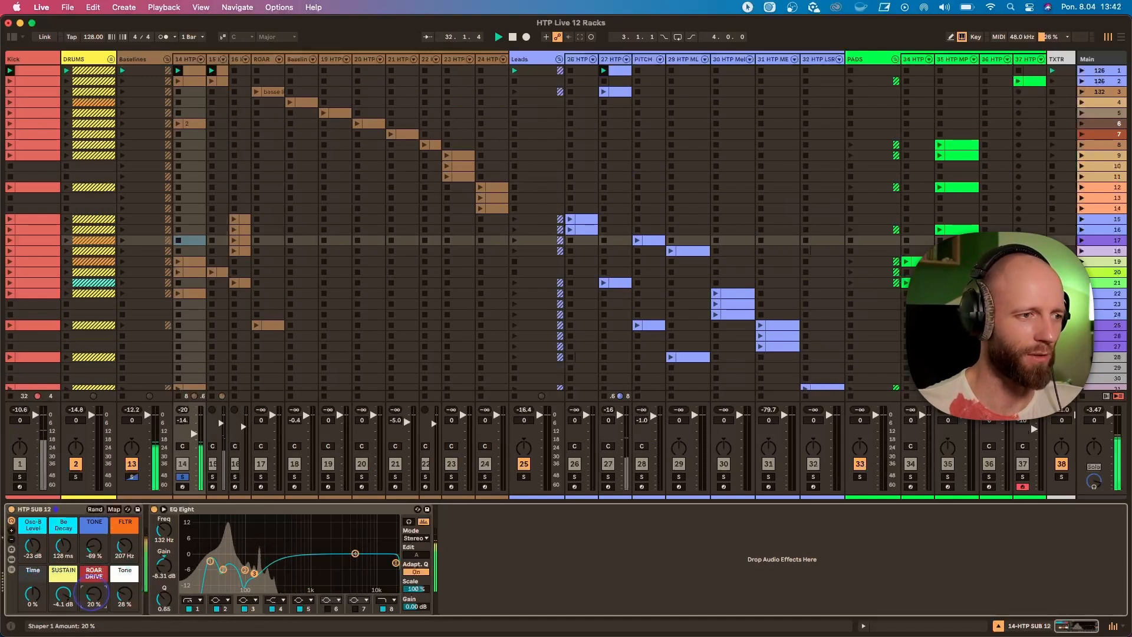
left_click(182, 477)
Set the HTP LOW TOM rack's BODY macro to -35 dB while the track is soloed, and expand its Operator.
left_click(213, 59)
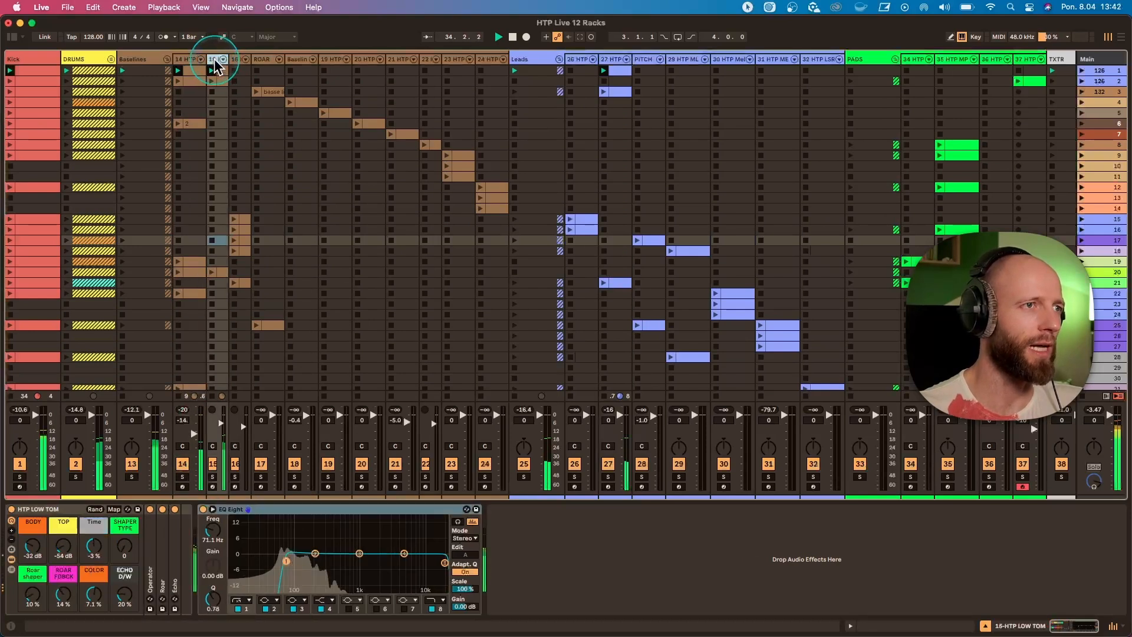
left_click(213, 476)
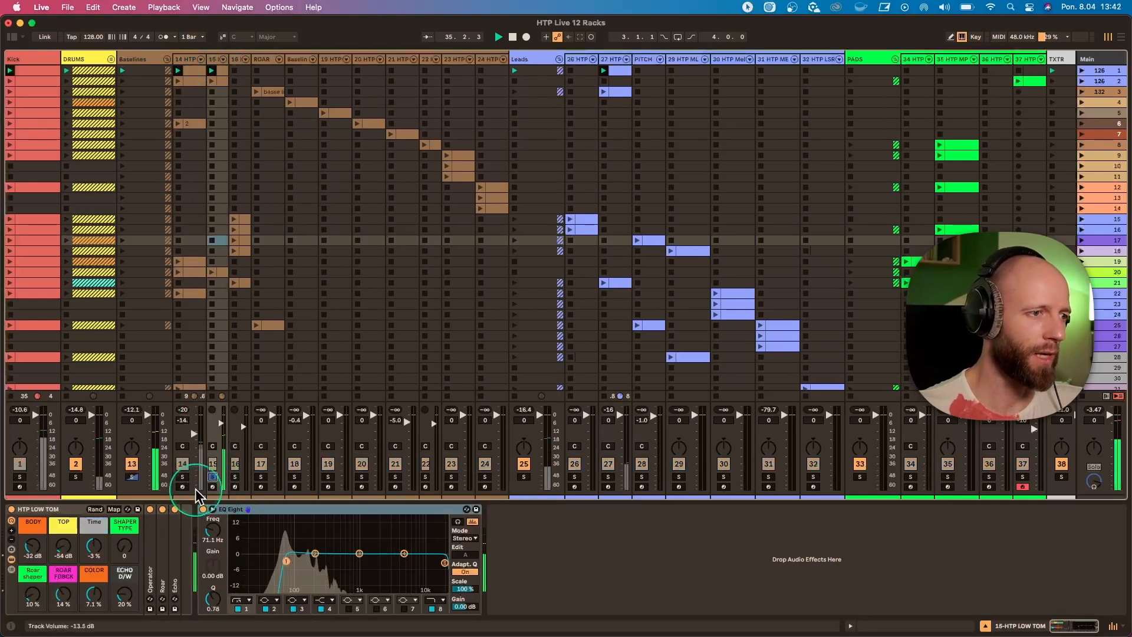
left_click_drag(27, 557, 33, 582)
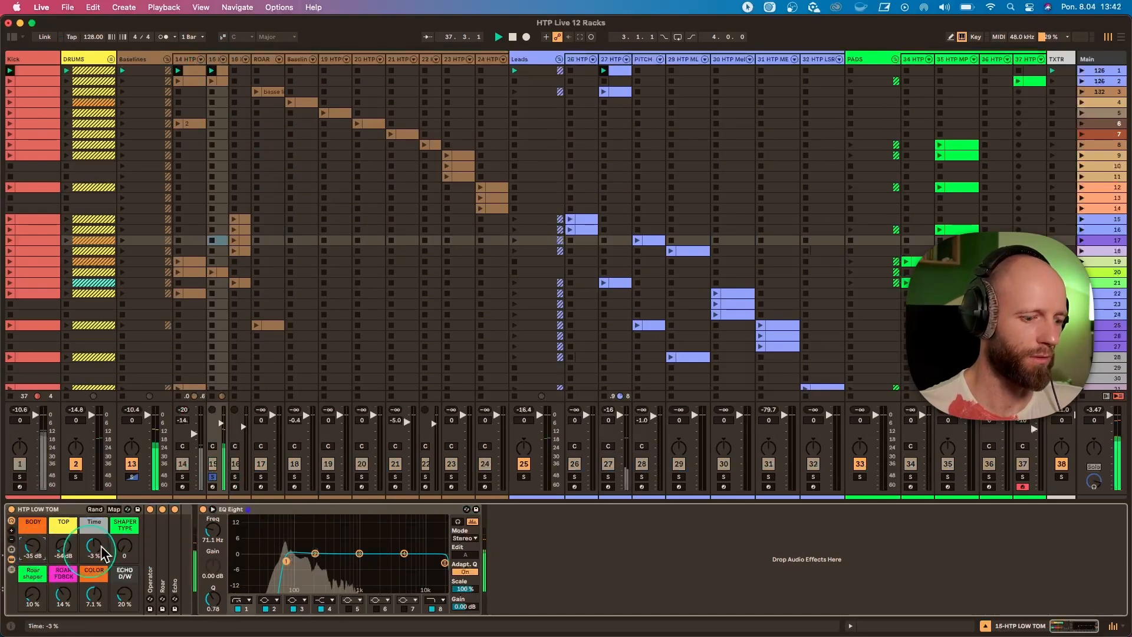
left_click(213, 478)
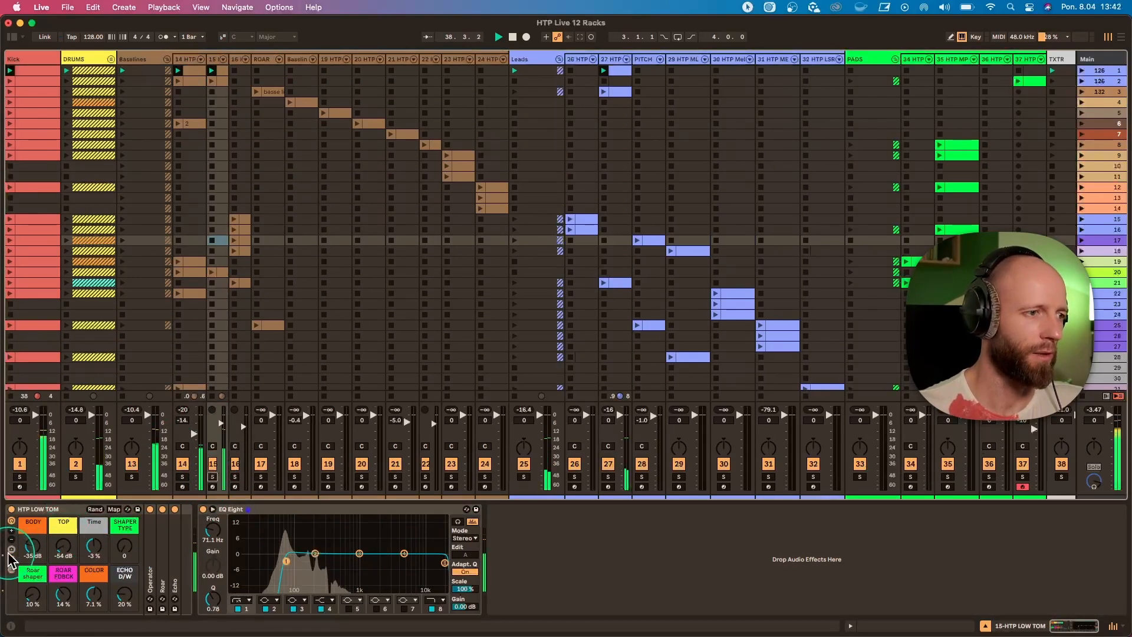
left_click(154, 559)
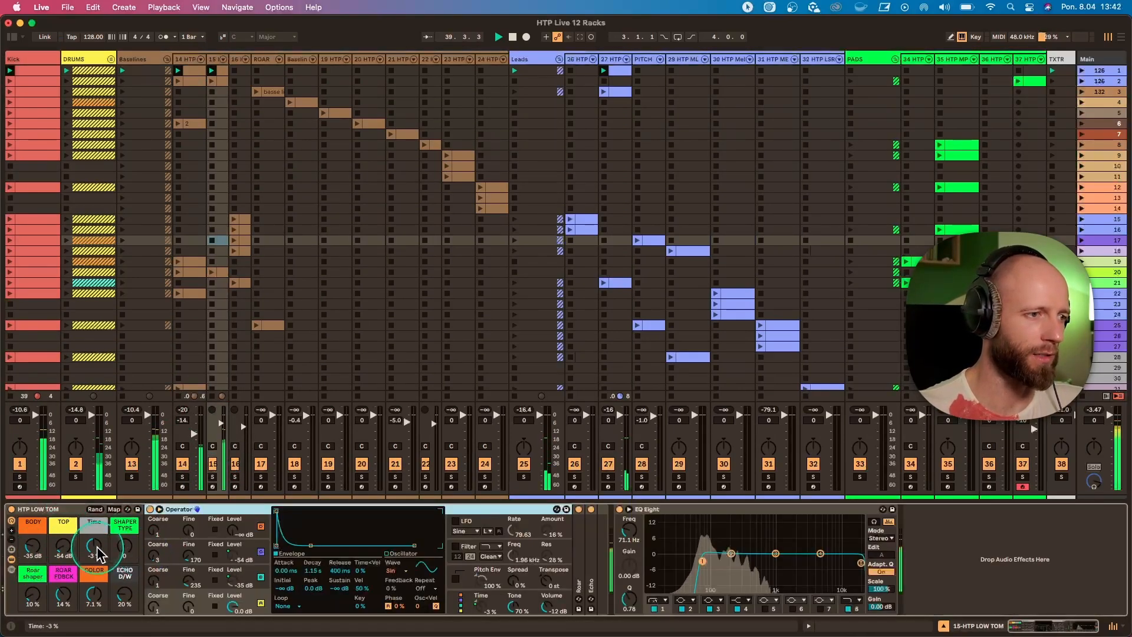
Raise the HTP LOW TOM rack's Roar shaper to 28% and ROAR FDBCK to 62% with the Bells track muted.
left_click_drag(93, 546, 124, 569)
left_click(608, 464)
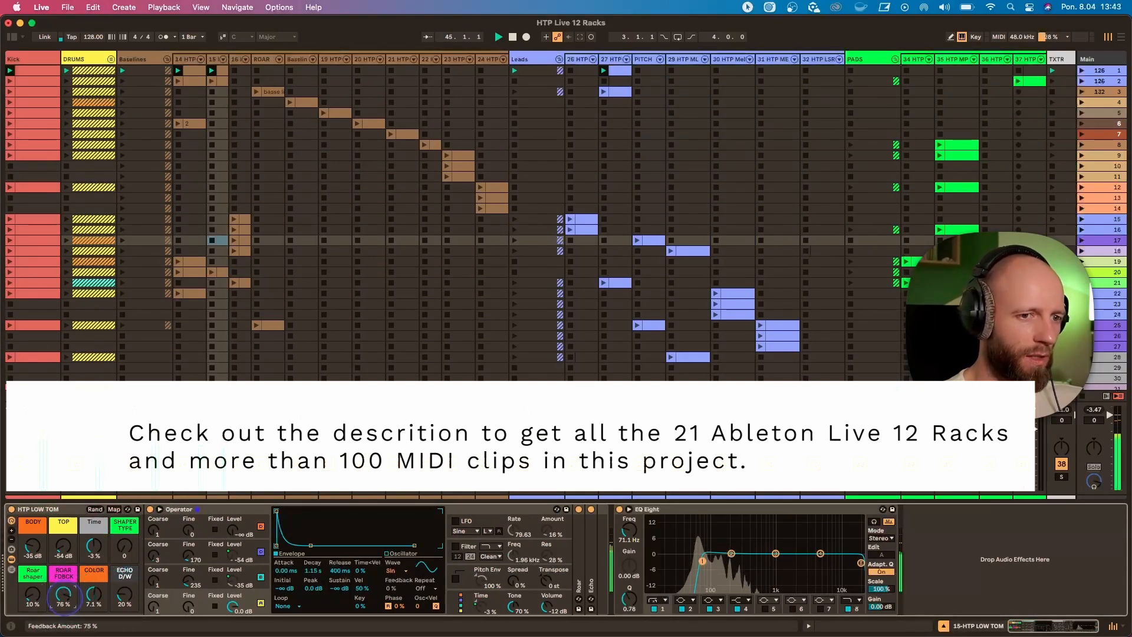
left_click_drag(33, 596, 60, 597)
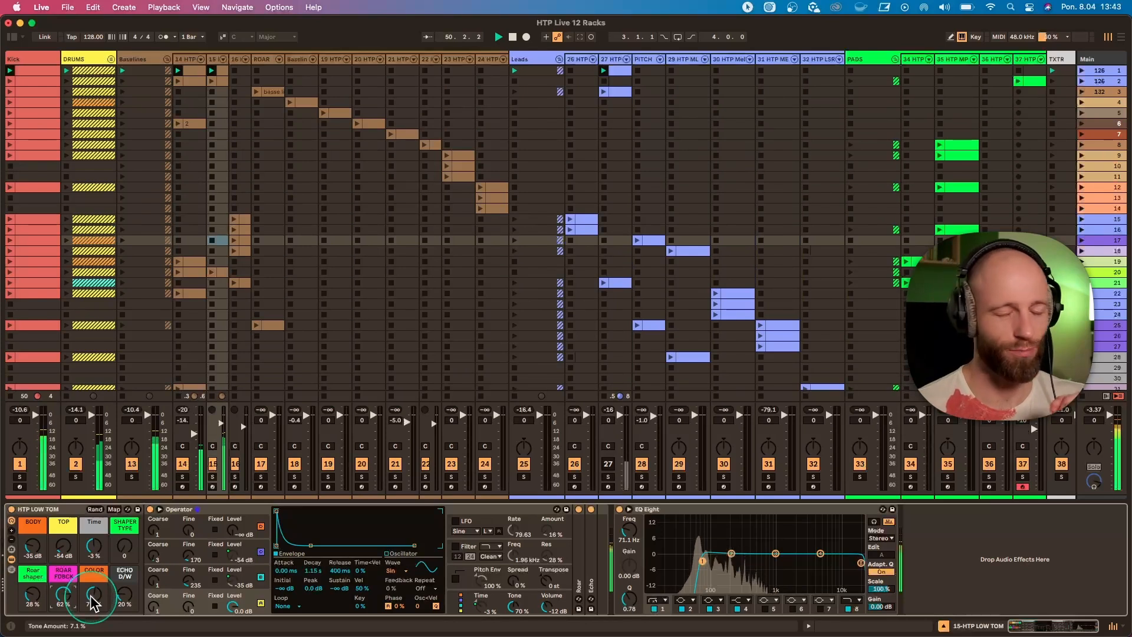
Try a negative amount on the HTP LOW TOM rack's COLOR macro and undo the change.
left_click_drag(93, 602, 93, 599)
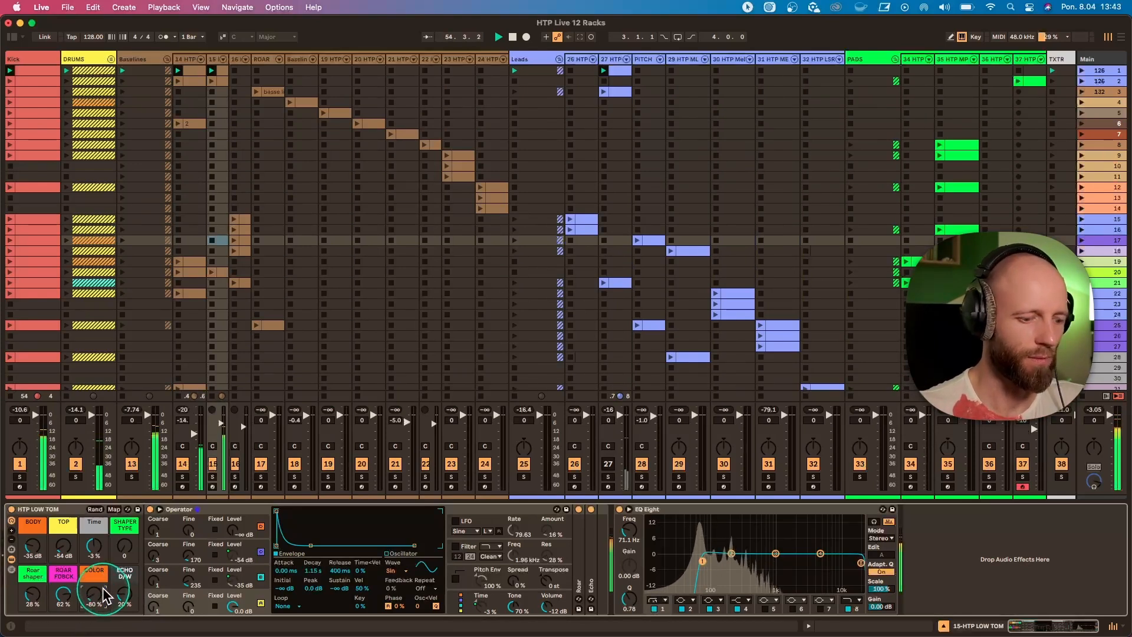
key("super+z")
Set the HTP LOW TOM rack's Roar shaper to 16% and ROAR FDBCK to 7.2%.
key("super+z")
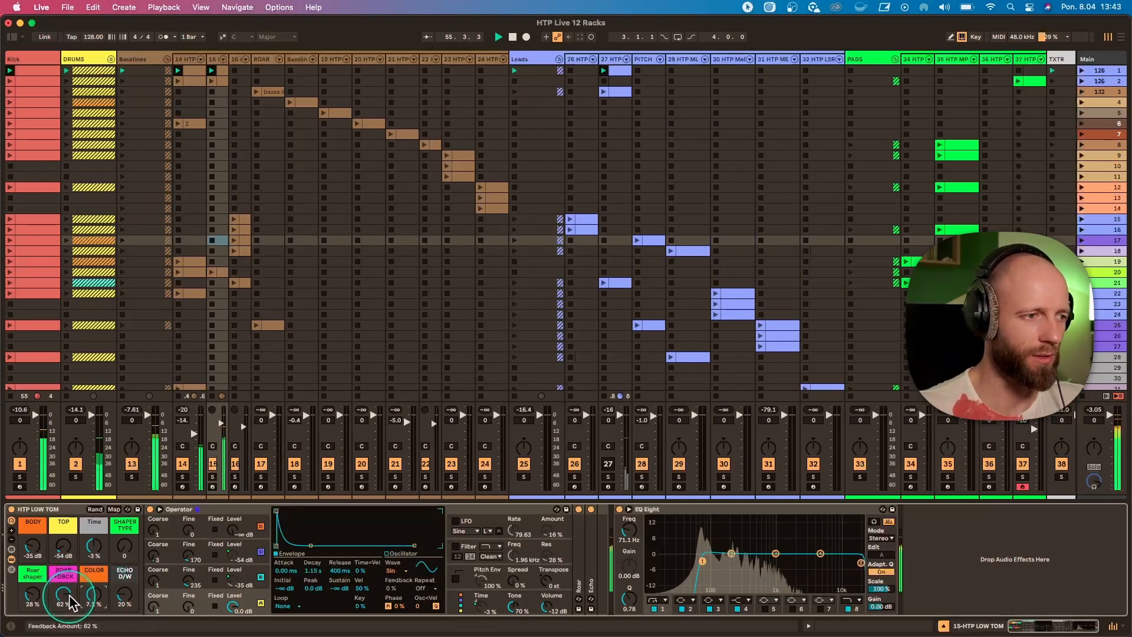
key("super+z")
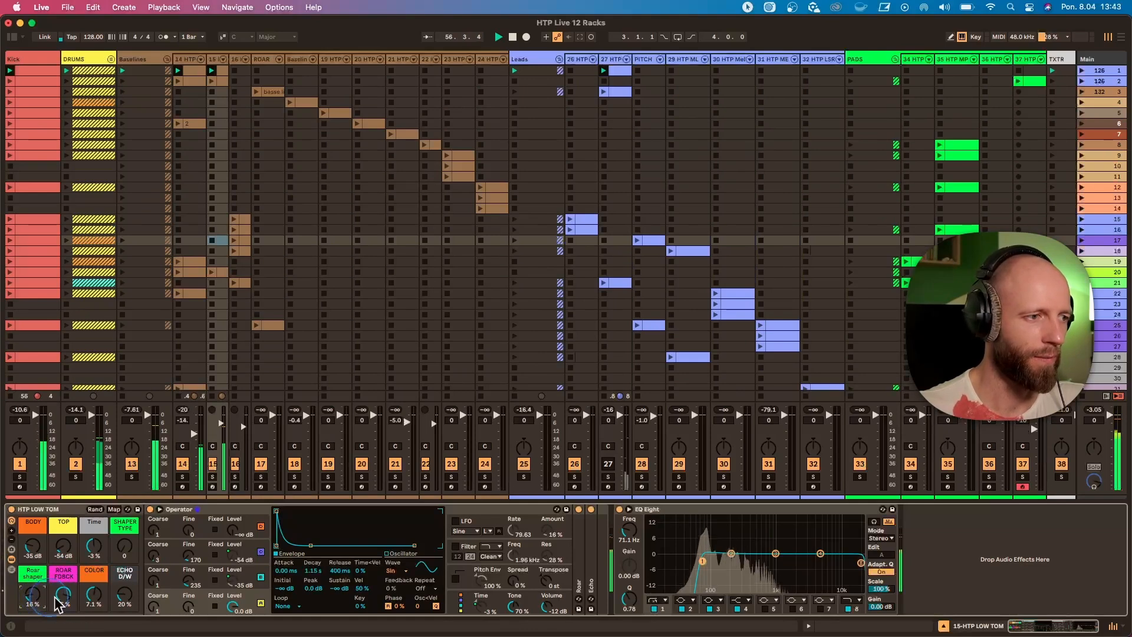
left_click_drag(54, 598, 55, 620)
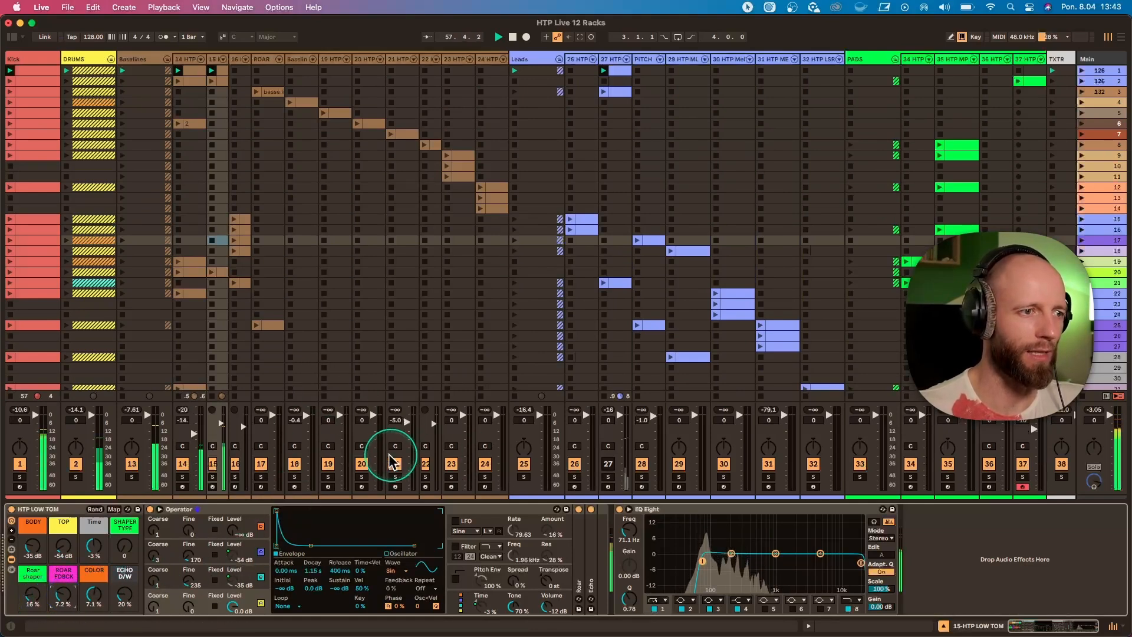
Unmute the HTP Bells 12 track and set its rack's TOP COURSE macro to 29.
left_click(608, 464)
left_click(613, 67)
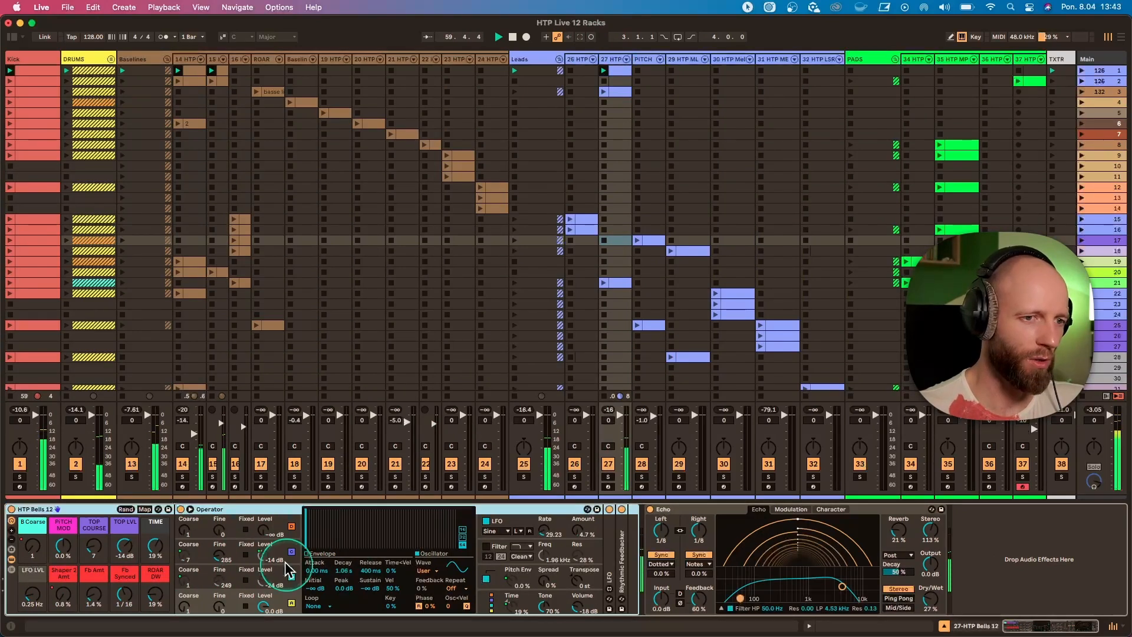
left_click(33, 550)
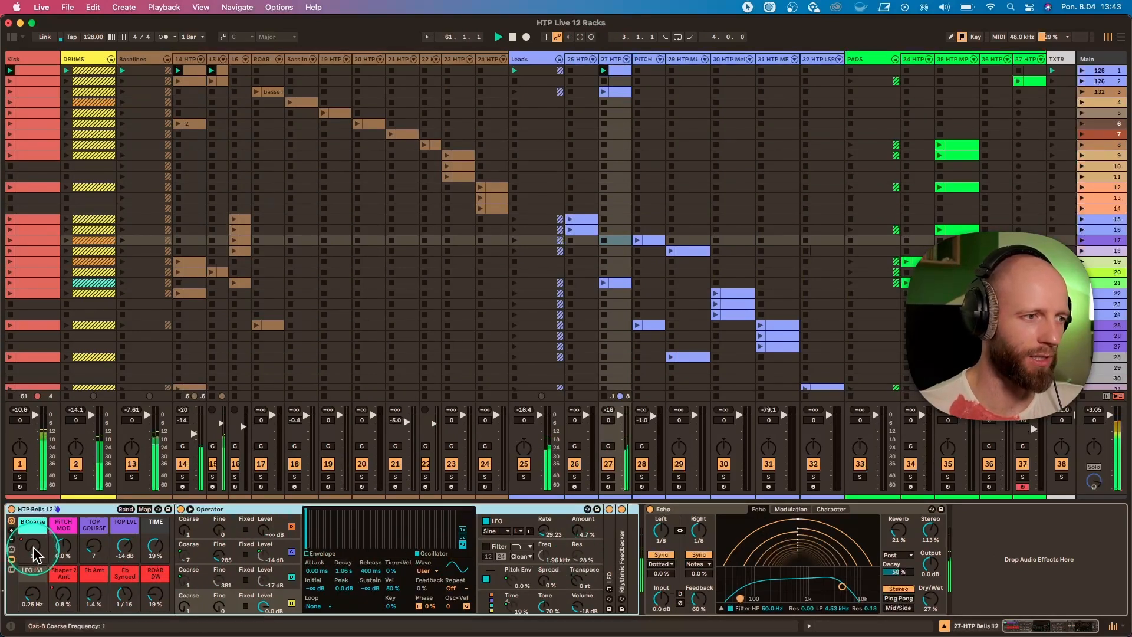
left_click_drag(93, 546, 94, 528)
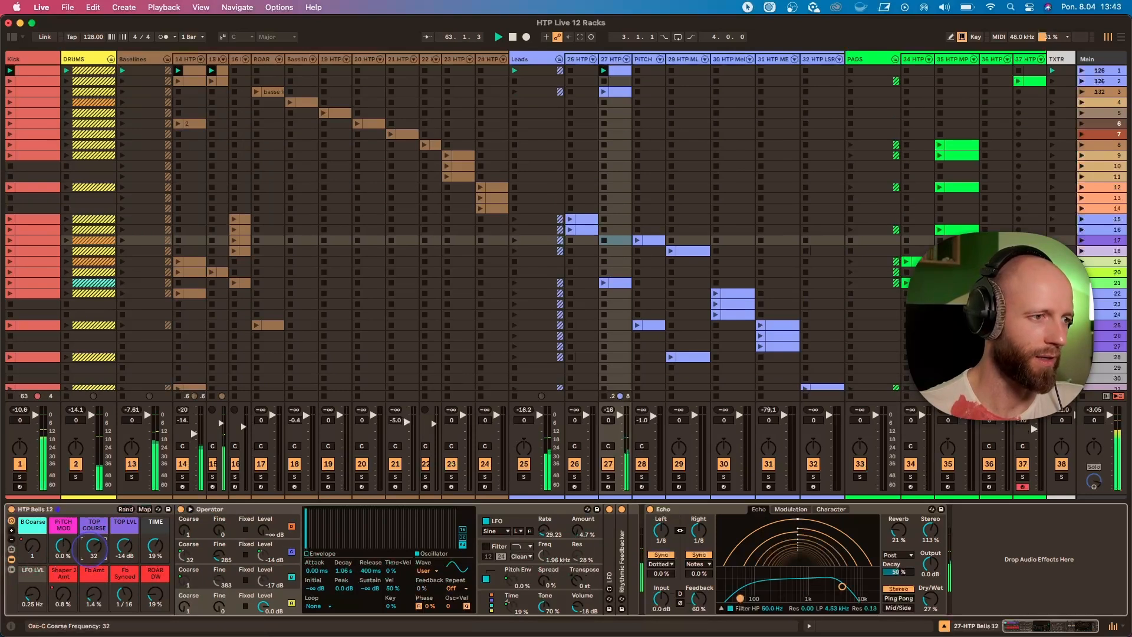
Try the Bells rack's PITCH MOD at 46%, reset it to 0%, and set TIME to -2%.
left_click_drag(63, 547, 63, 537)
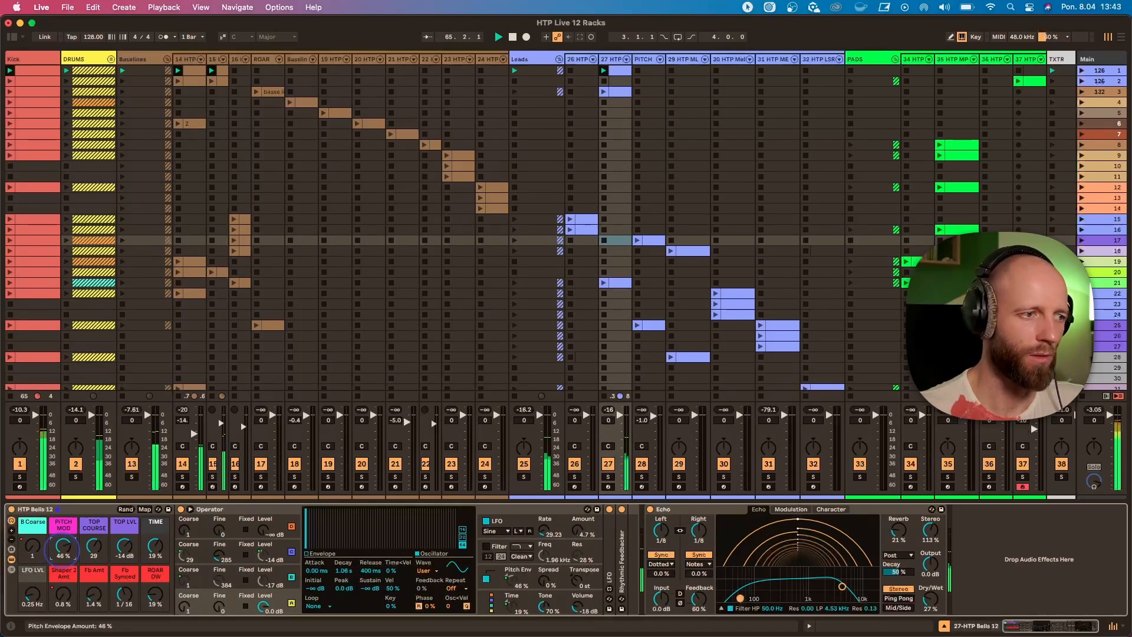
double_click(63, 551)
left_click_drag(154, 544, 154, 551)
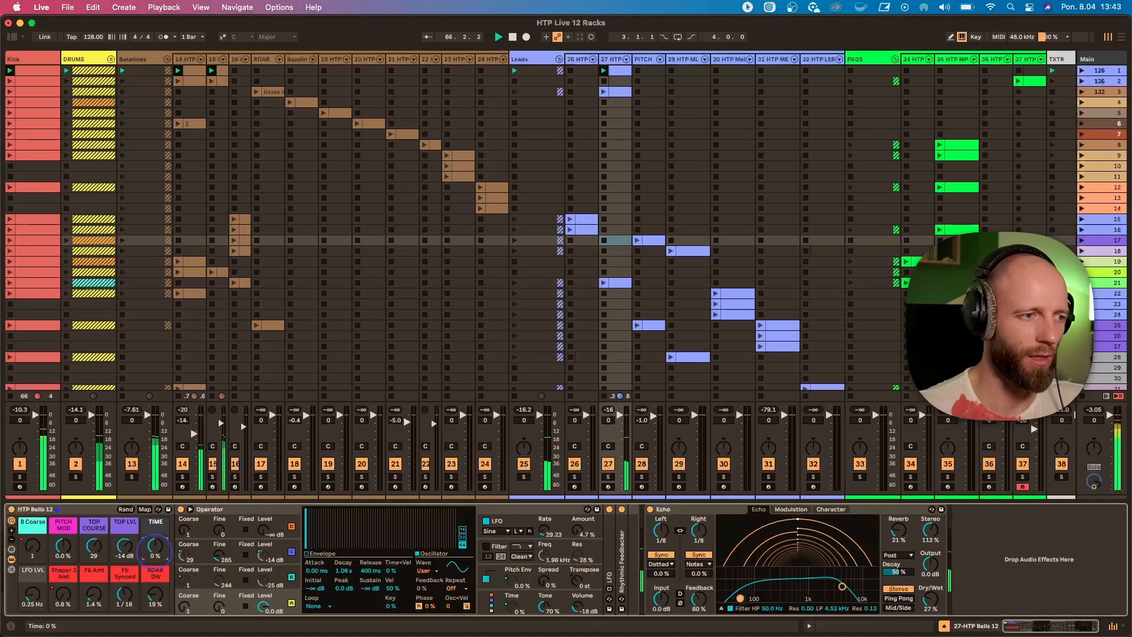
Expand the Bells rack's Rhythmic Feedbacker and set Fb Amt to 25% with the track soloed.
double_click(621, 545)
left_click(608, 476)
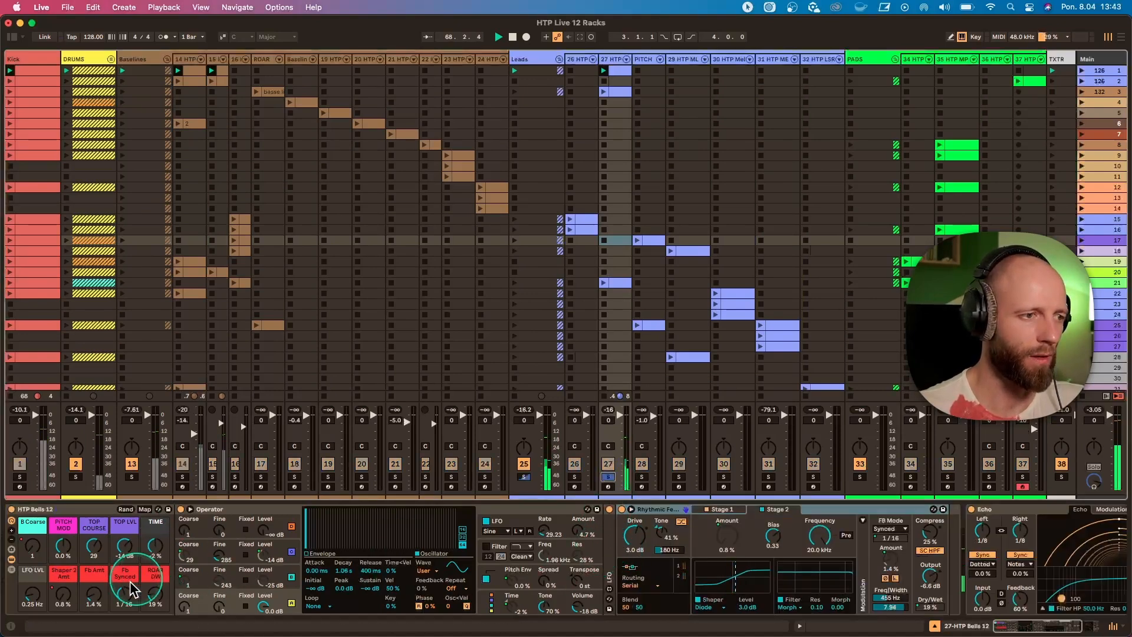
left_click_drag(93, 597, 63, 543)
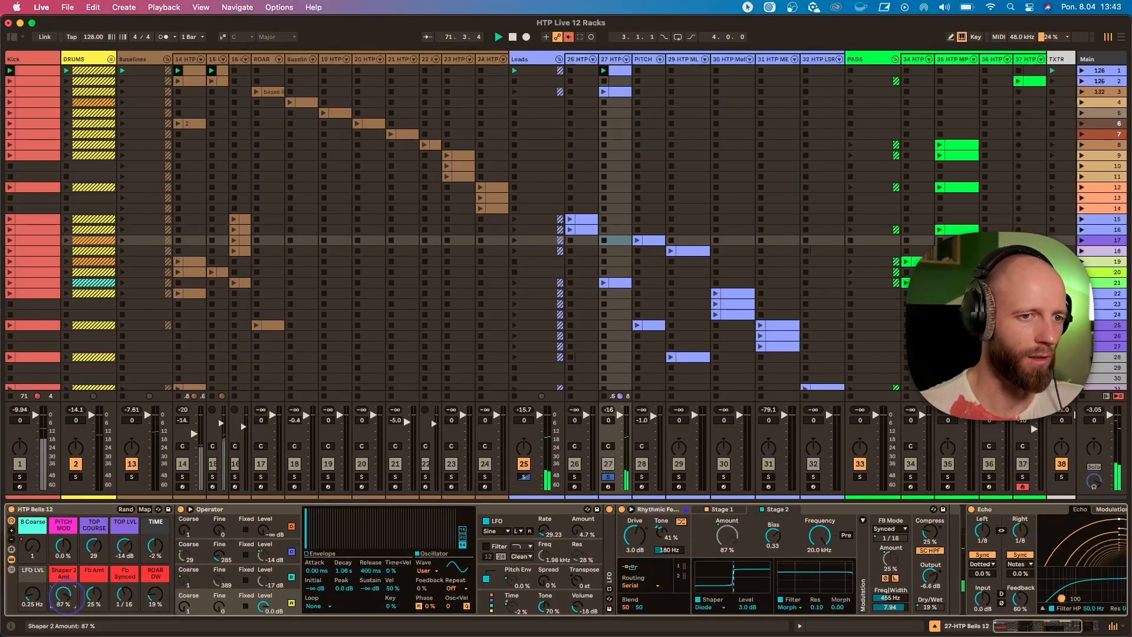
Vary the Bells rack's Shaper 2 Amt, re-enable its overridden automation and unsolo the track.
left_click_drag(63, 596, 35, 604)
key("super+z")
left_click_drag(156, 596, 152, 619)
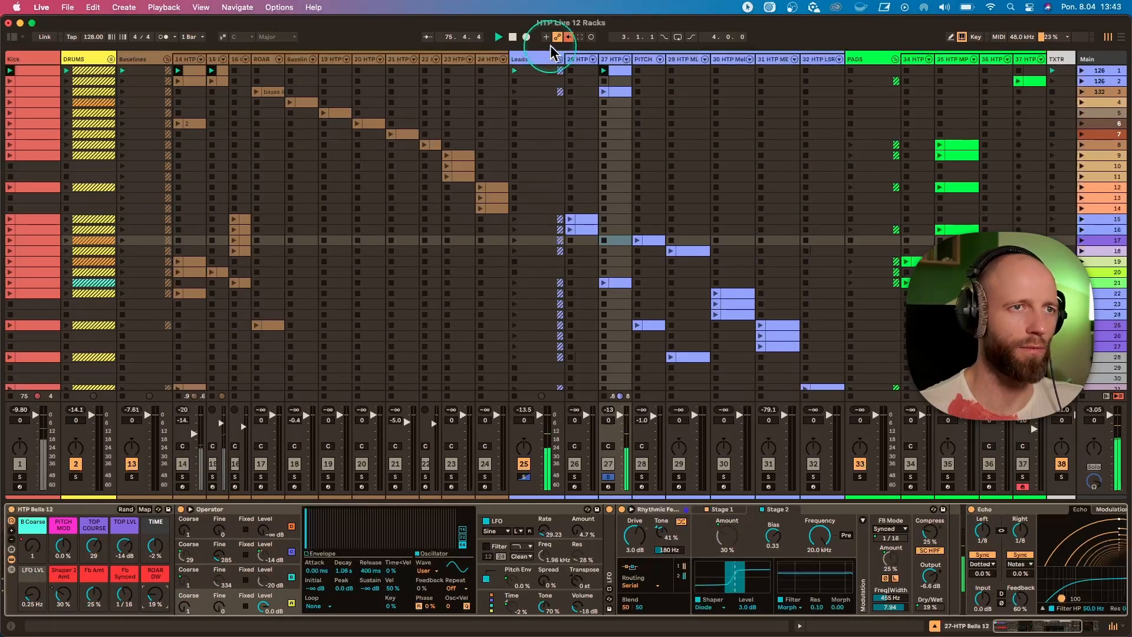
left_click(568, 36)
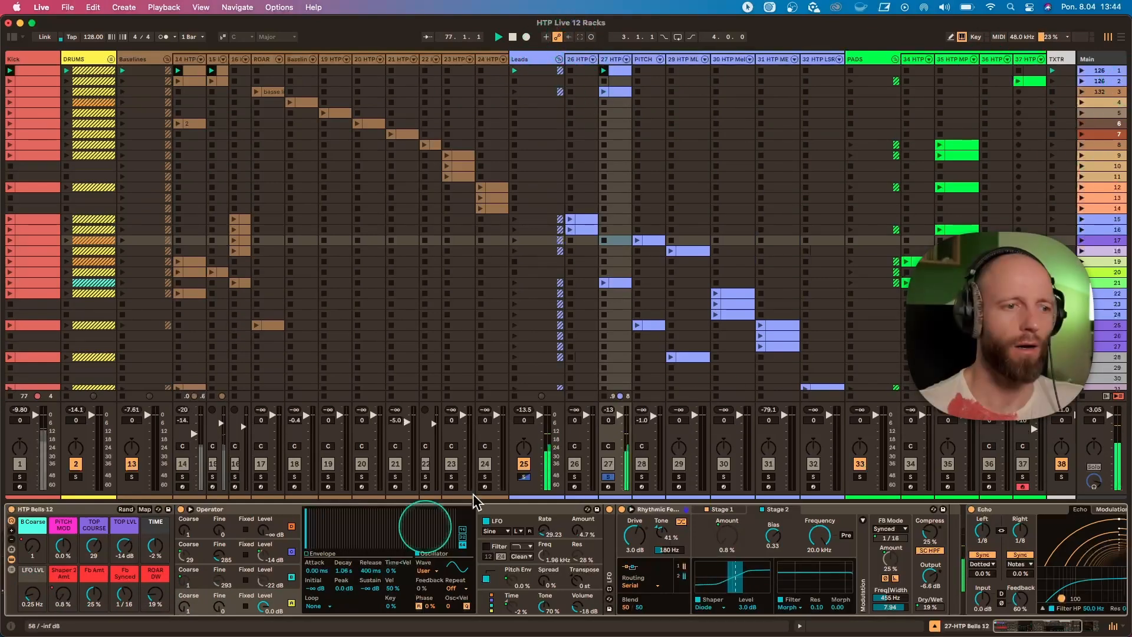
left_click(608, 477)
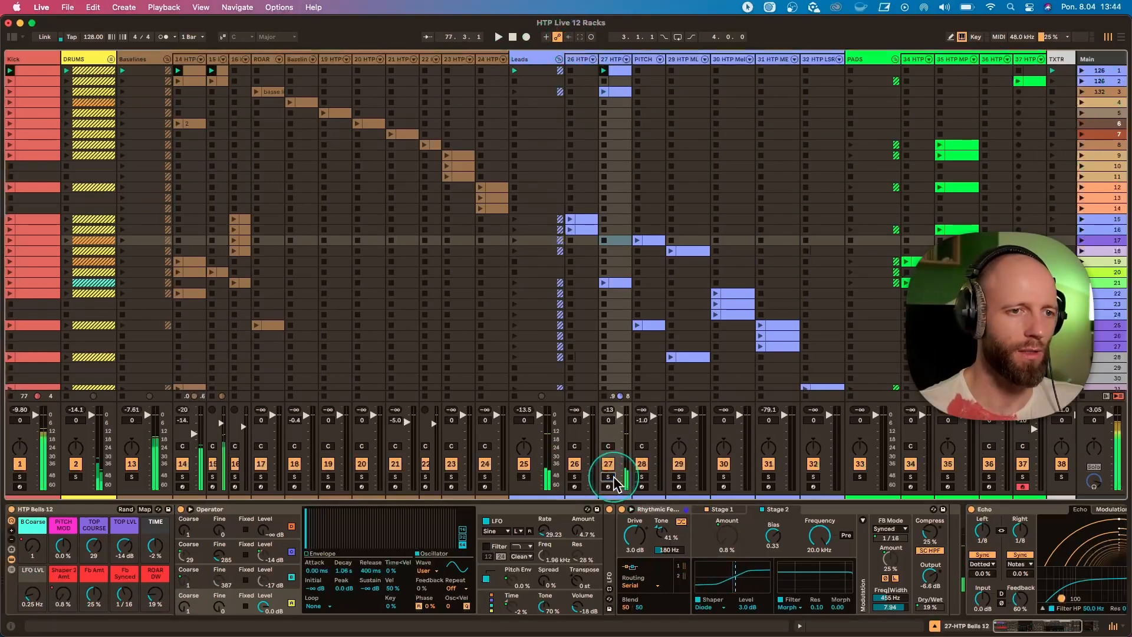
Launch scene 2 and open the HTP CEREMONY PAD clip in an enlarged note editor.
left_click(1083, 82)
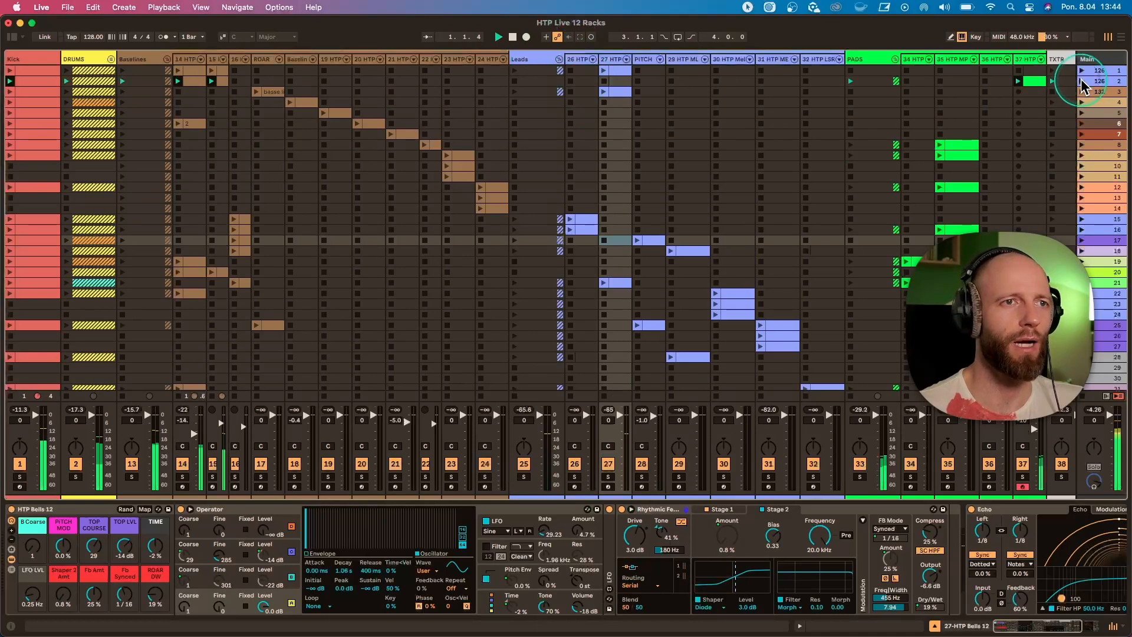
left_click(420, 80)
scroll(441, 158, "right", 5)
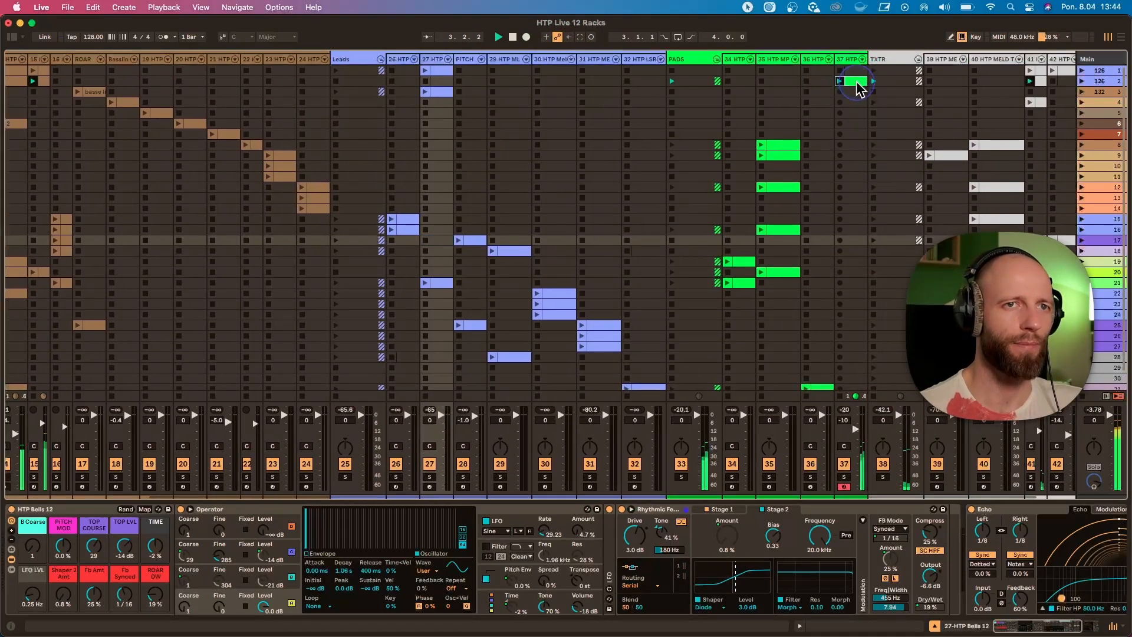
left_click(854, 78)
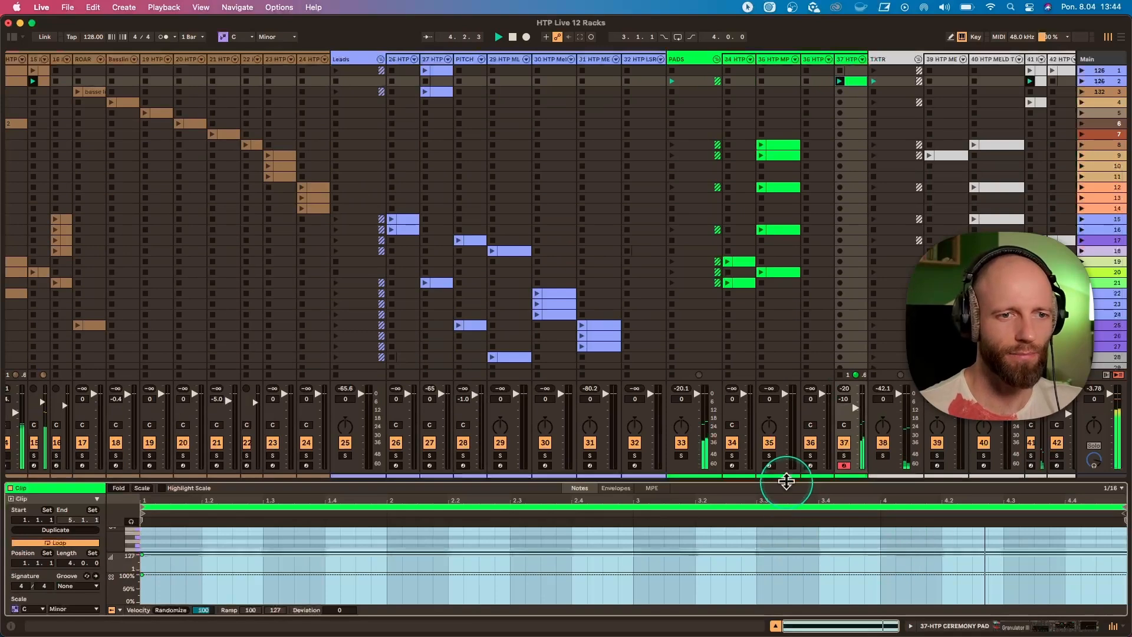
left_click_drag(786, 480, 799, 359)
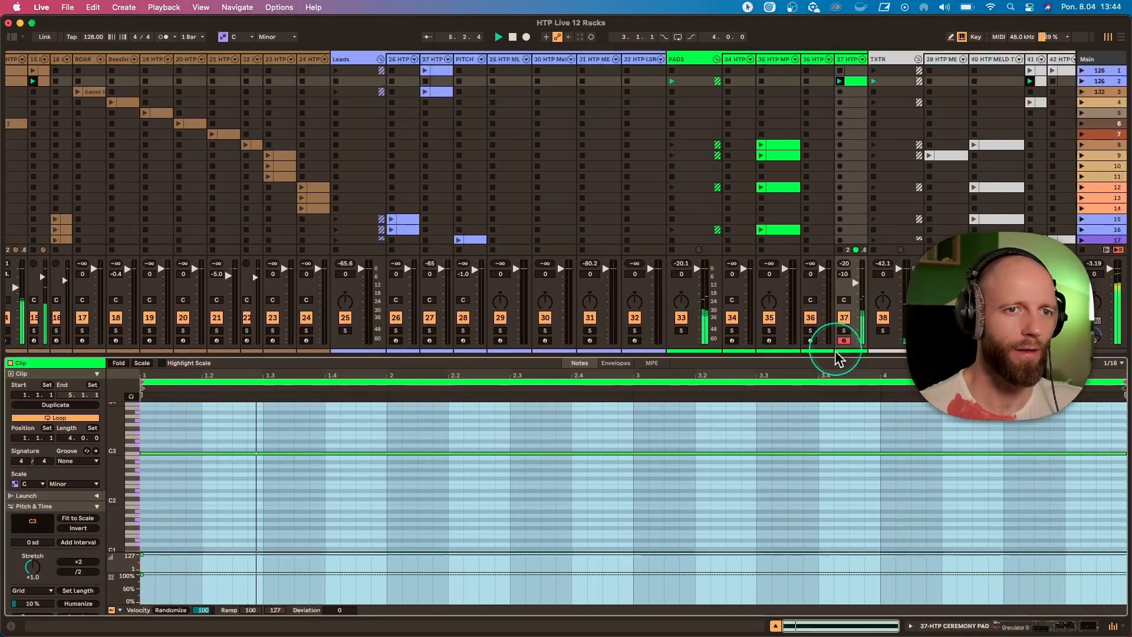
Solo the HTP CEREMONY PAD track, show its device chain and restart playback.
left_click(844, 330)
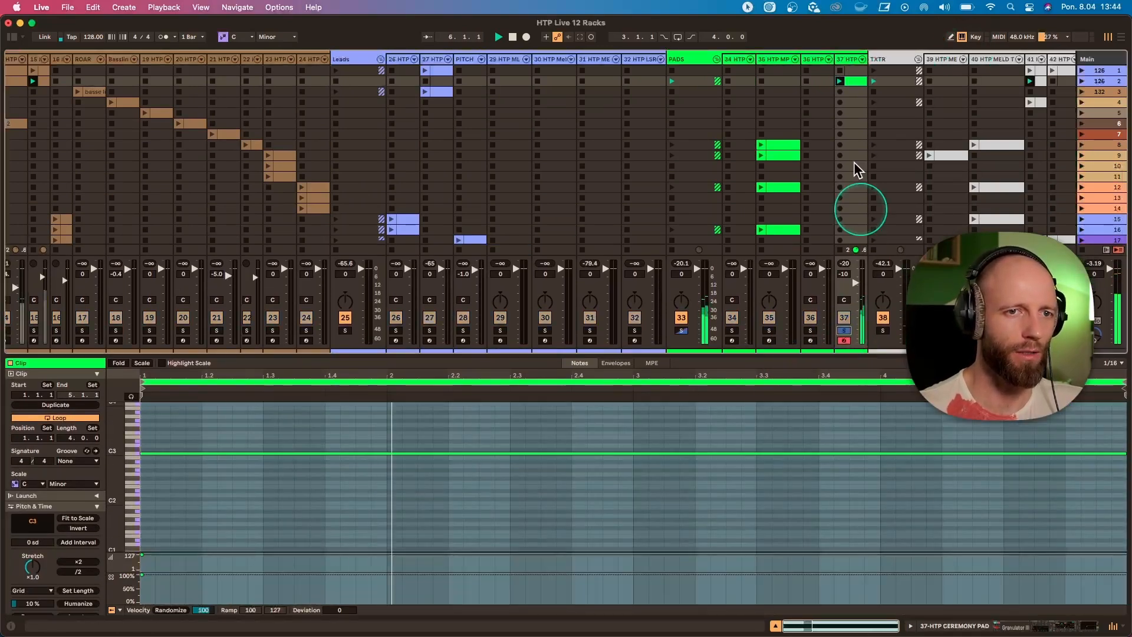
left_click(854, 65)
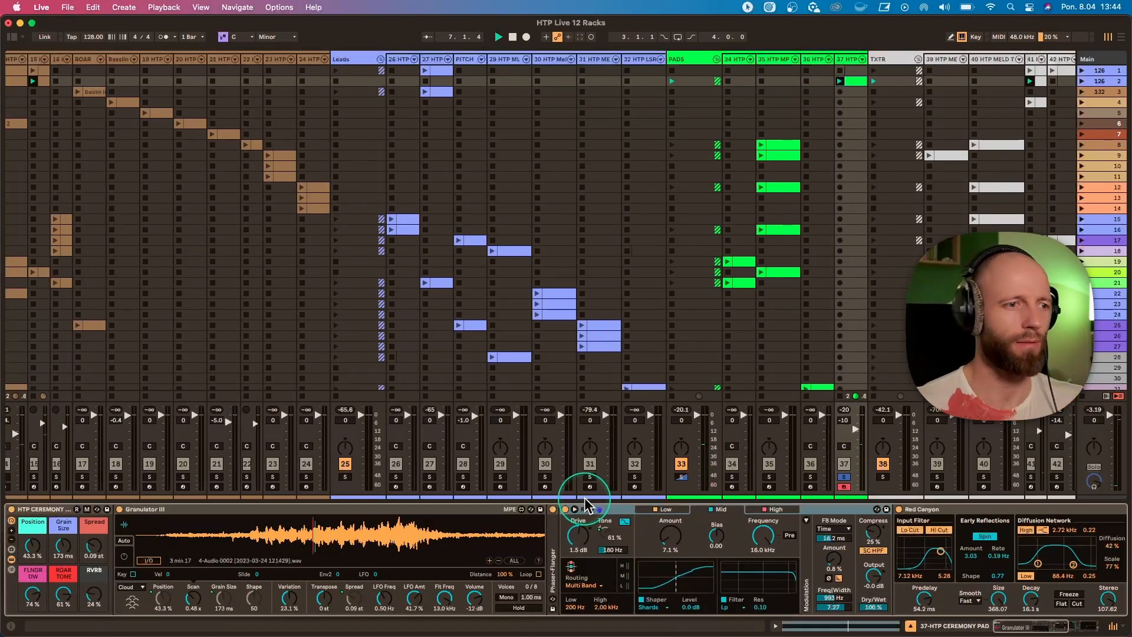
key("space")
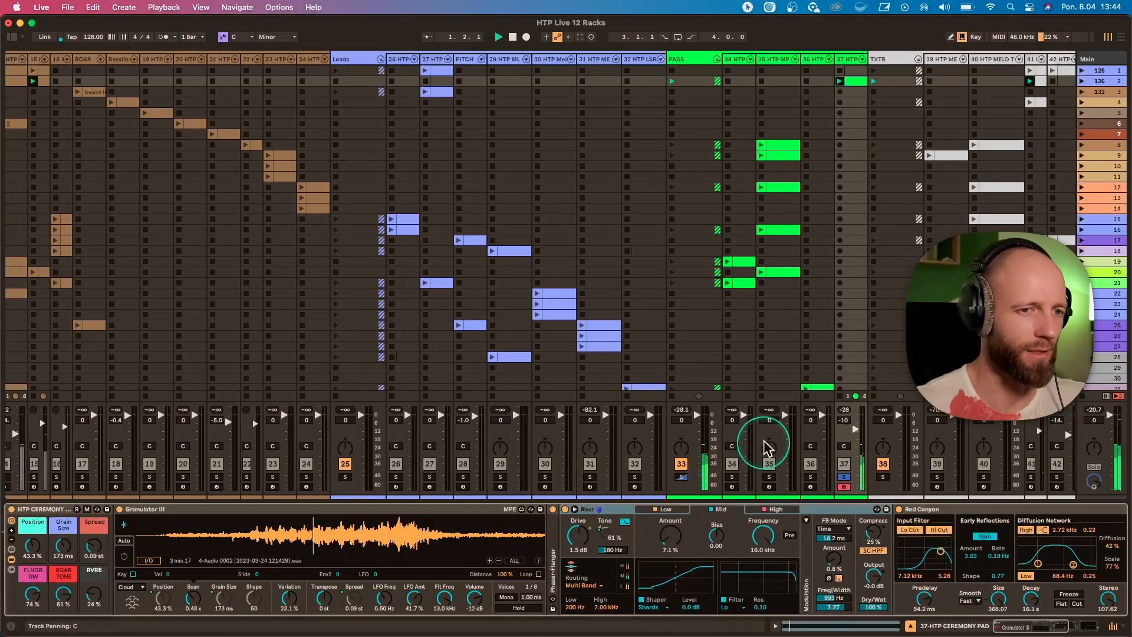
Unsolo the HTP CEREMONY PAD track and set its rack's Position to 19.7% and Spread to 0.68 st.
left_click(844, 476)
left_click_drag(34, 555, 34, 549)
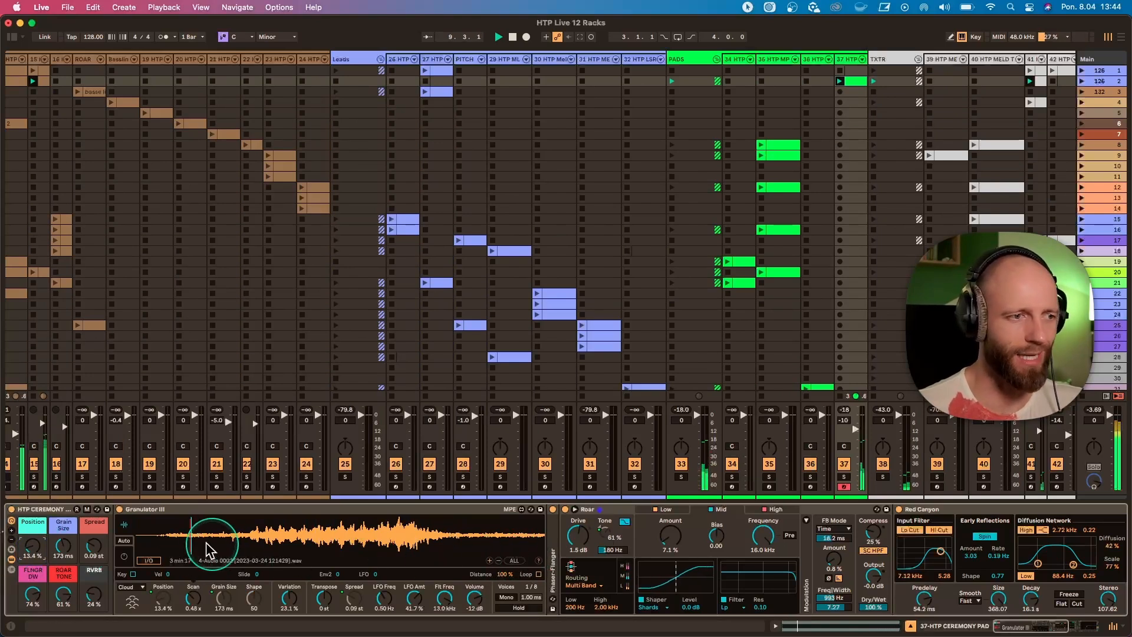
left_click_drag(25, 538, 27, 516)
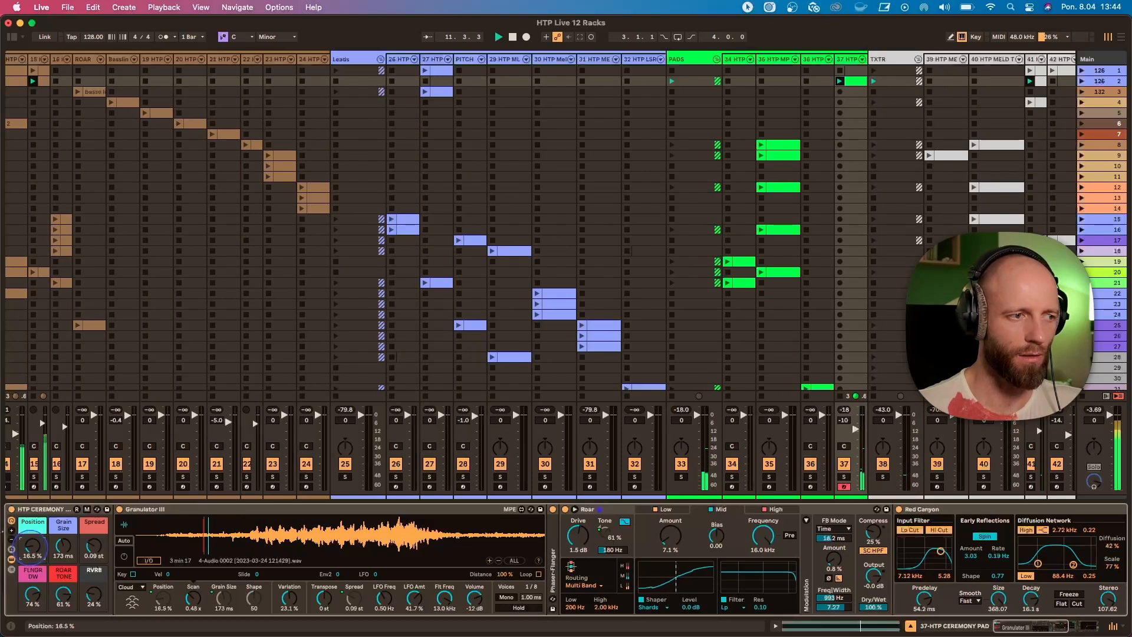
left_click_drag(94, 546, 94, 541)
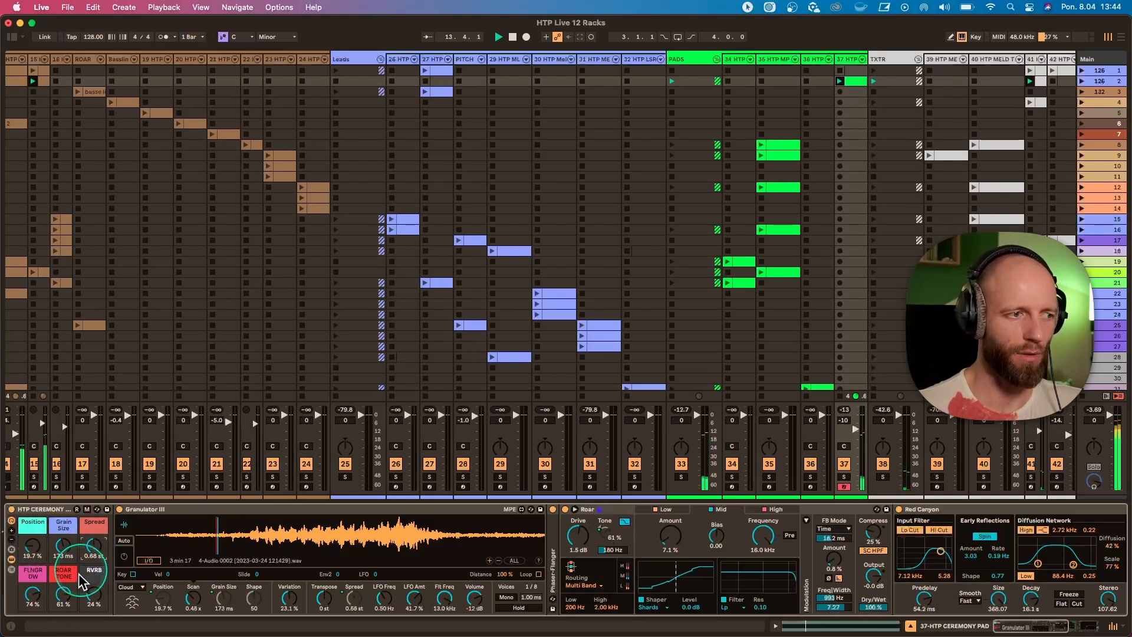
Set the pad rack's ROAR TONE to 20%, FLNGR DW to 57%, RVRB to 62%, Grain Size to 270 ms and Spread to 0.82 st.
left_click_drag(64, 596, 64, 596)
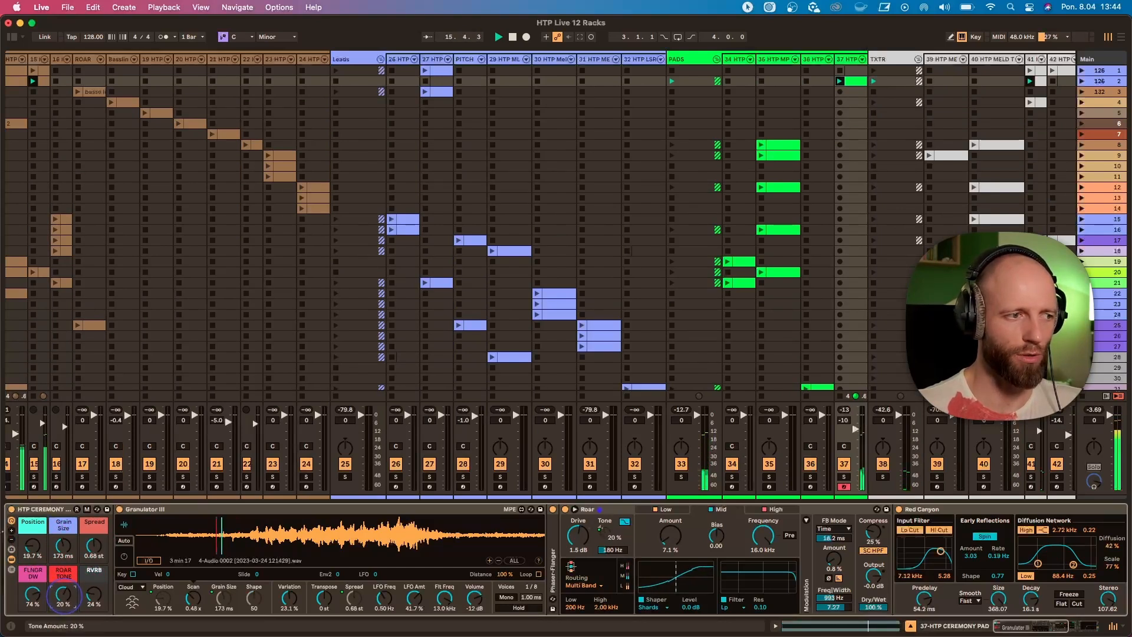
left_click_drag(41, 599, 40, 611)
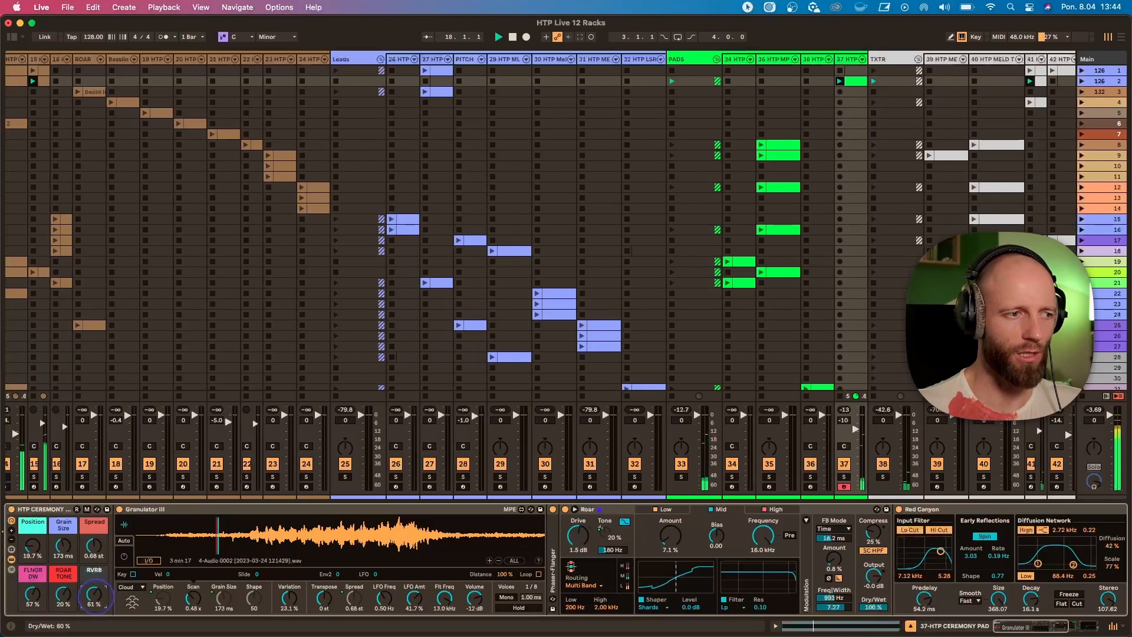
left_click_drag(94, 555, 94, 545)
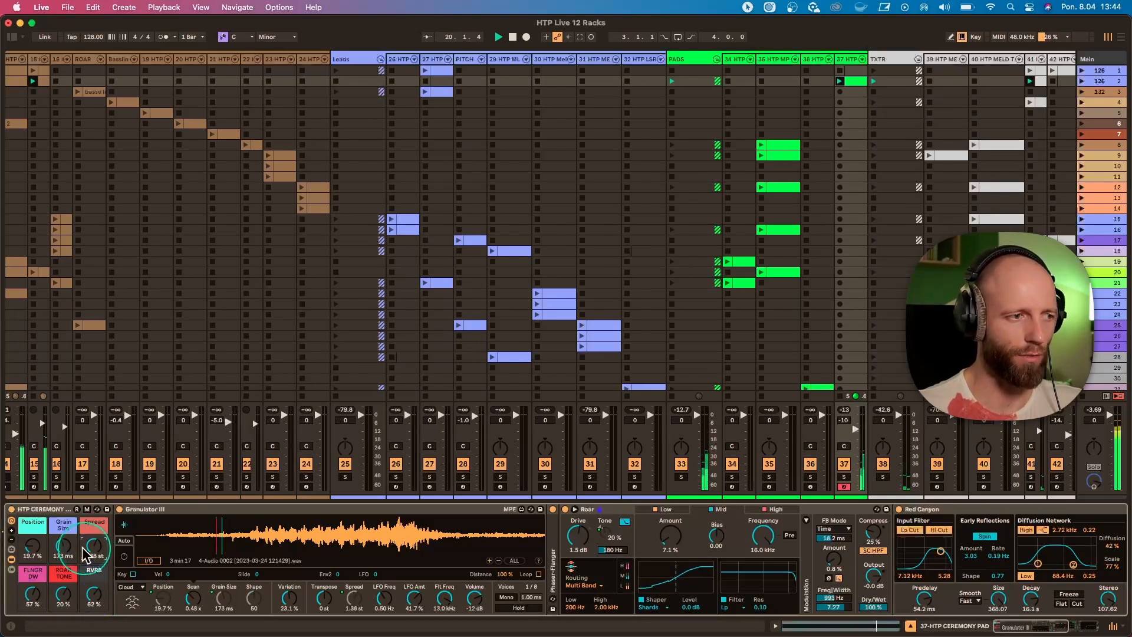
left_click_drag(61, 549, 94, 549)
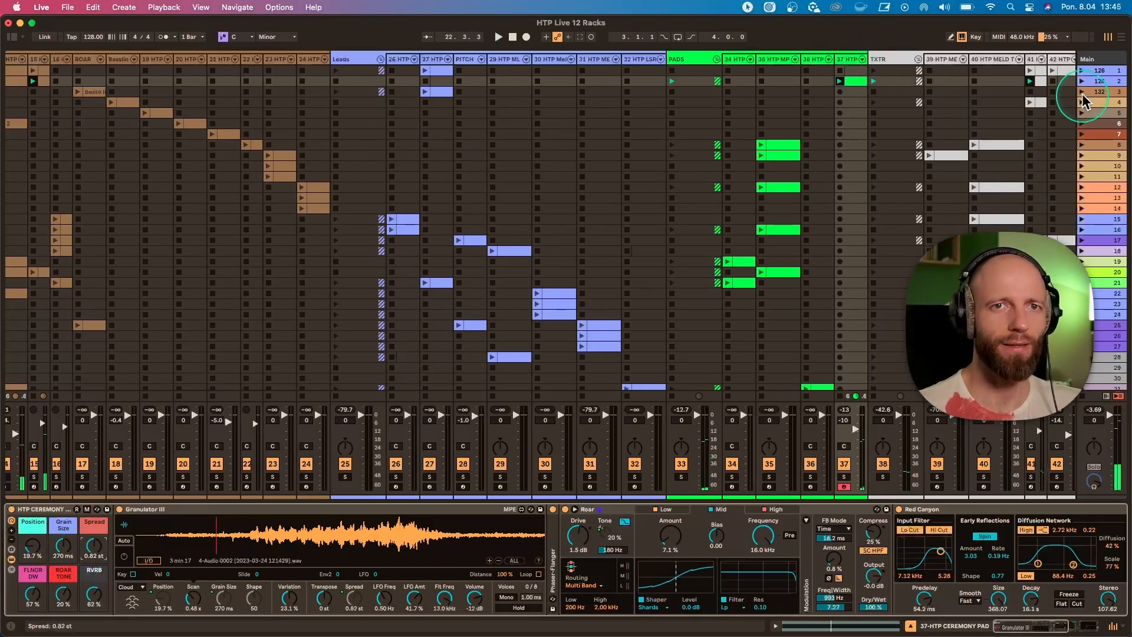
Set the tempo to 133 BPM and launch scene 3.
left_click(93, 37)
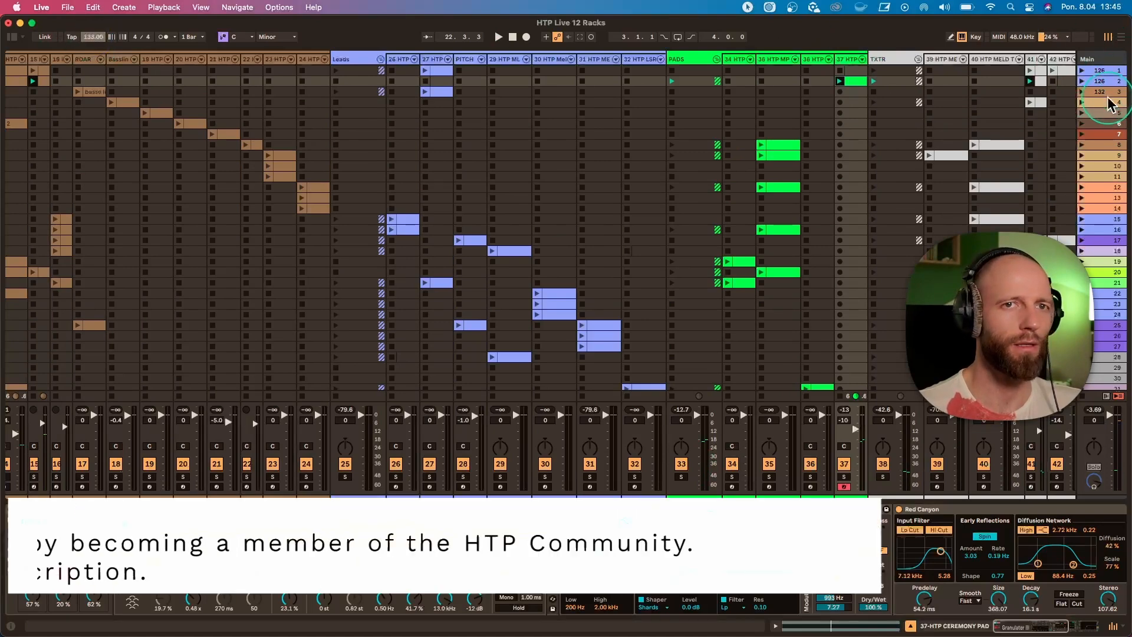
left_click(1083, 92)
scroll(532, 127, "left", 2)
scroll(532, 124, "left", 2)
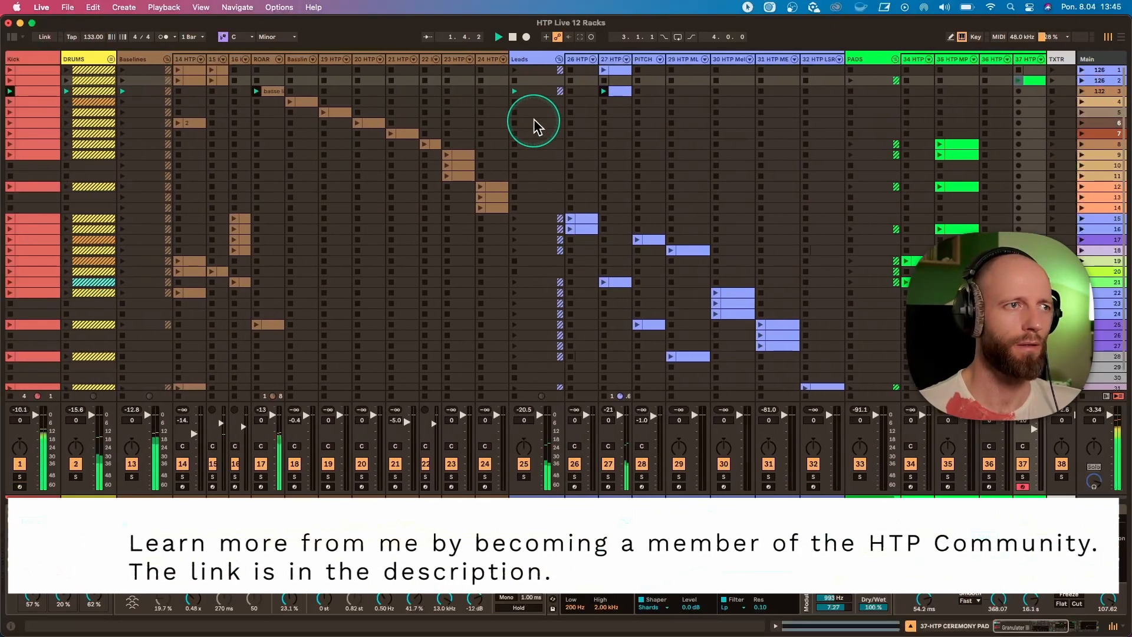
Open the ROAR track's bass line clip in scene 3 and return to the track's device chain.
left_click(263, 59)
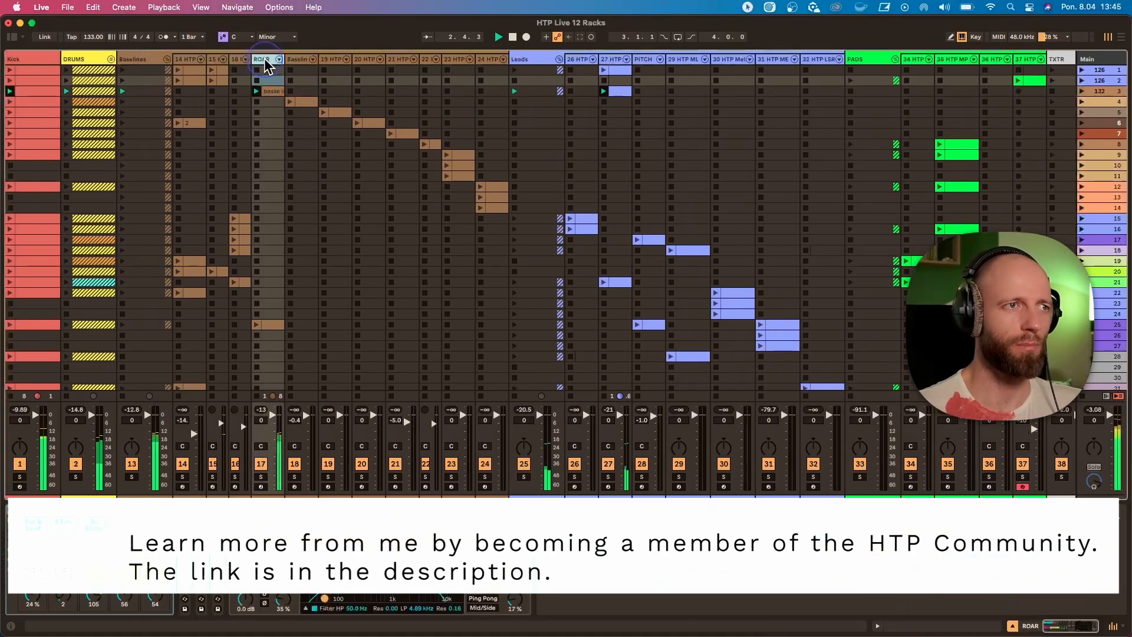
double_click(274, 92)
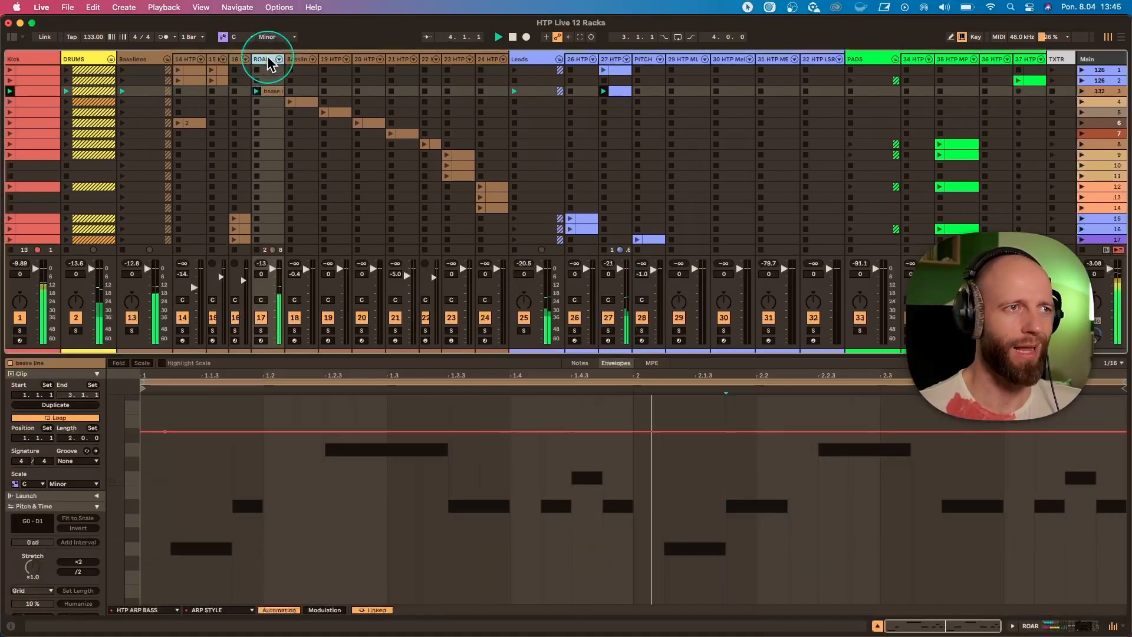
double_click(268, 59)
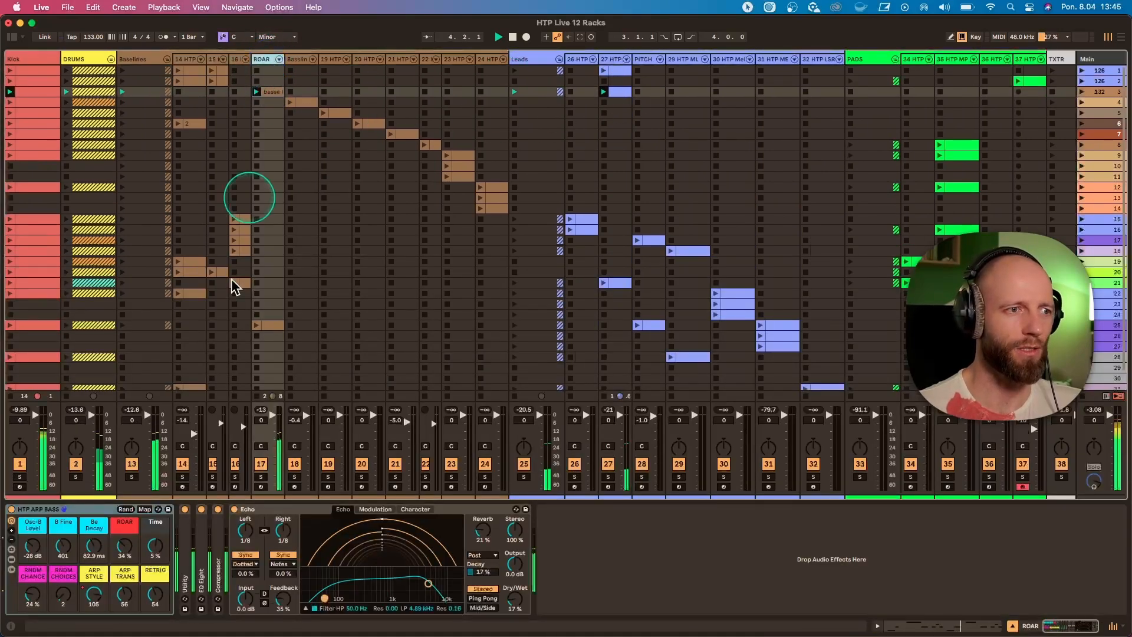
Show the devices inside the HTP ARP BASS rack and expand its Random and Arpeggiator devices.
left_click(11, 559)
double_click(180, 552)
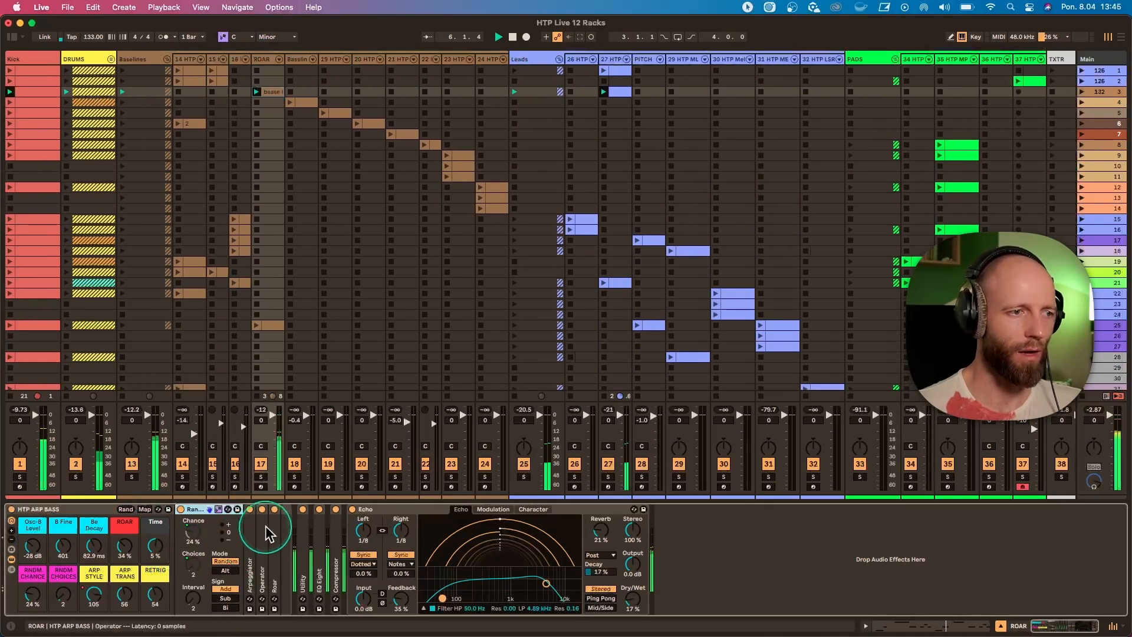
double_click(254, 539)
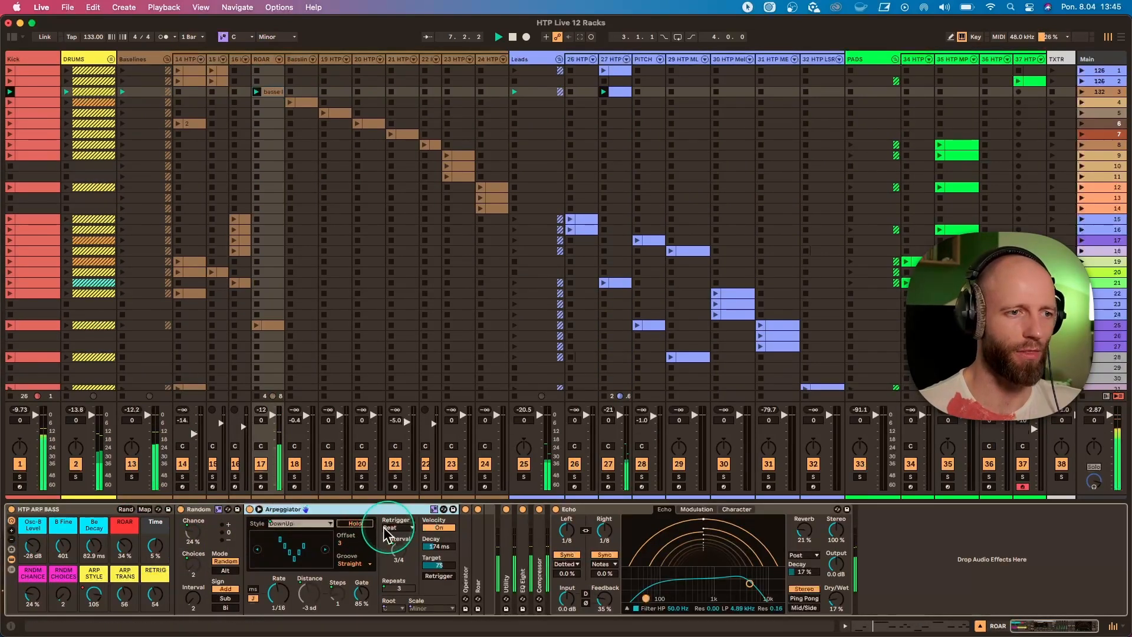
Show the notes of the ROAR track's bass line clip, return to the track's devices and restart playback.
double_click(271, 94)
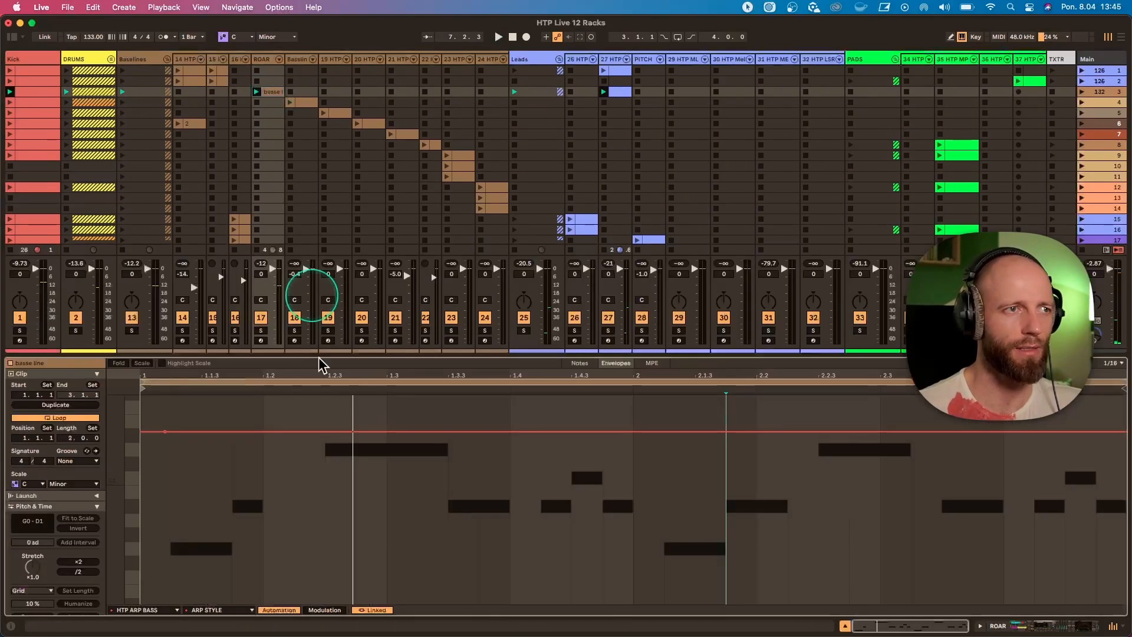
left_click(591, 364)
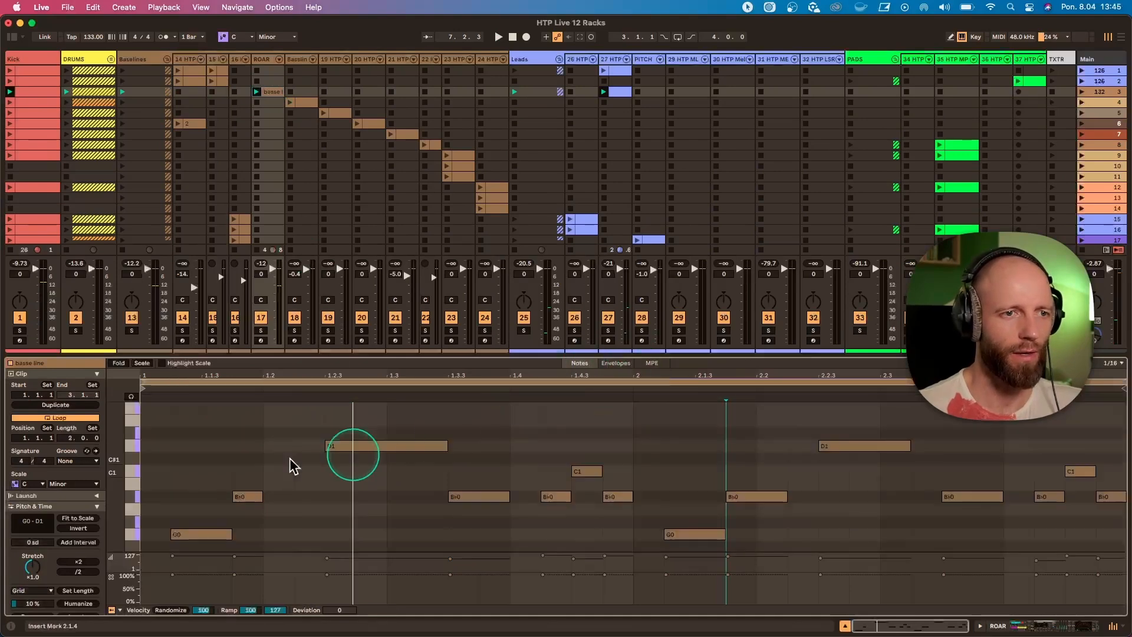
left_click(264, 59)
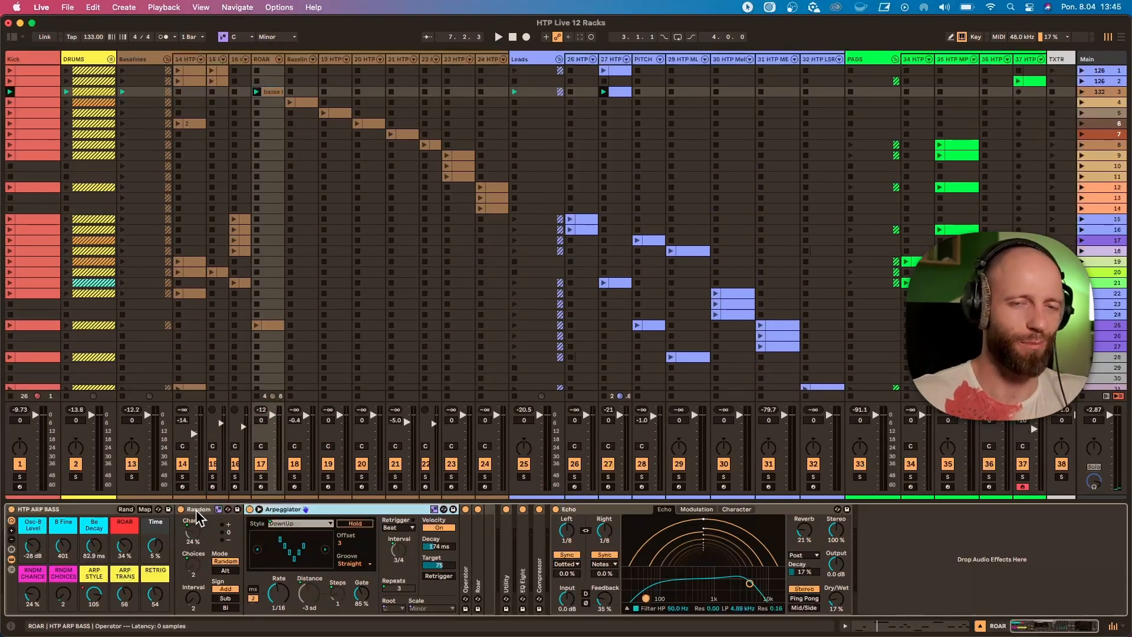
left_click(432, 510)
key("space")
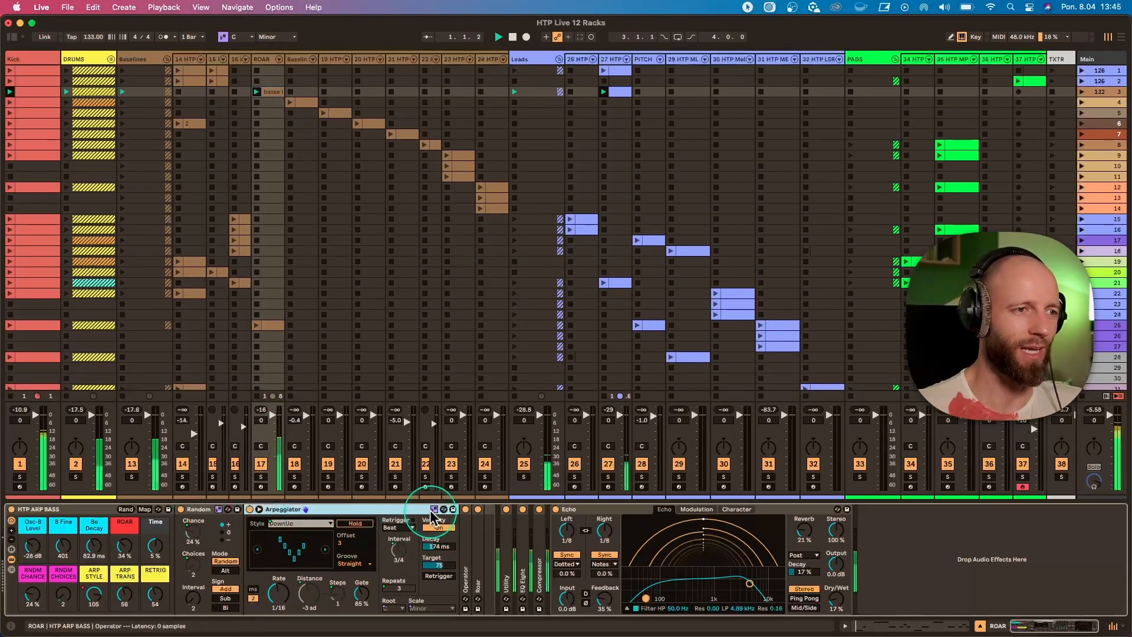
Try the HTP ARP BASS rack's Osc-B Level at -15 dB and RNDM CHOICES at 11, undoing each change.
left_click_drag(63, 547, 32, 540)
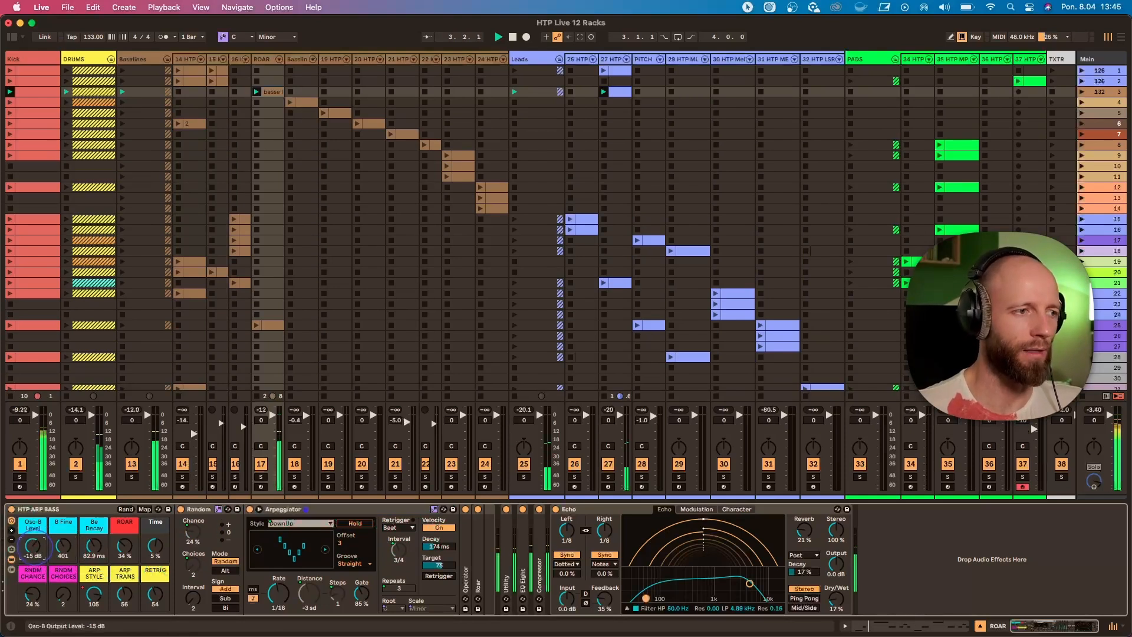
key("super+z")
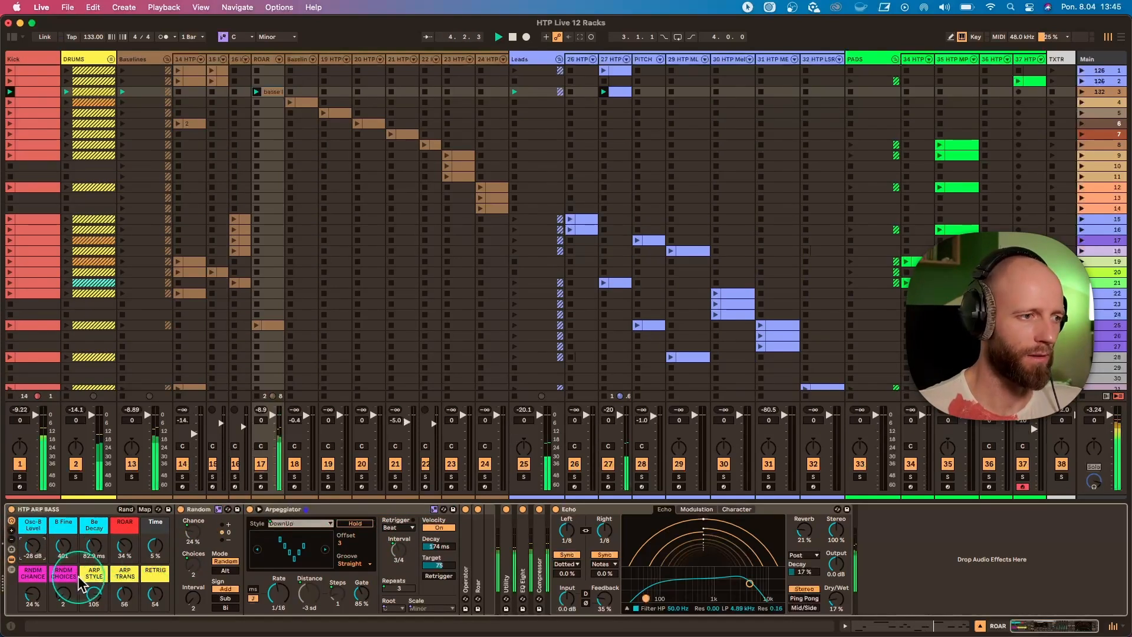
mouse_move(61, 594)
left_mouse_down()
mouse_move(60, 584)
mouse_move(62, 598)
left_mouse_up()
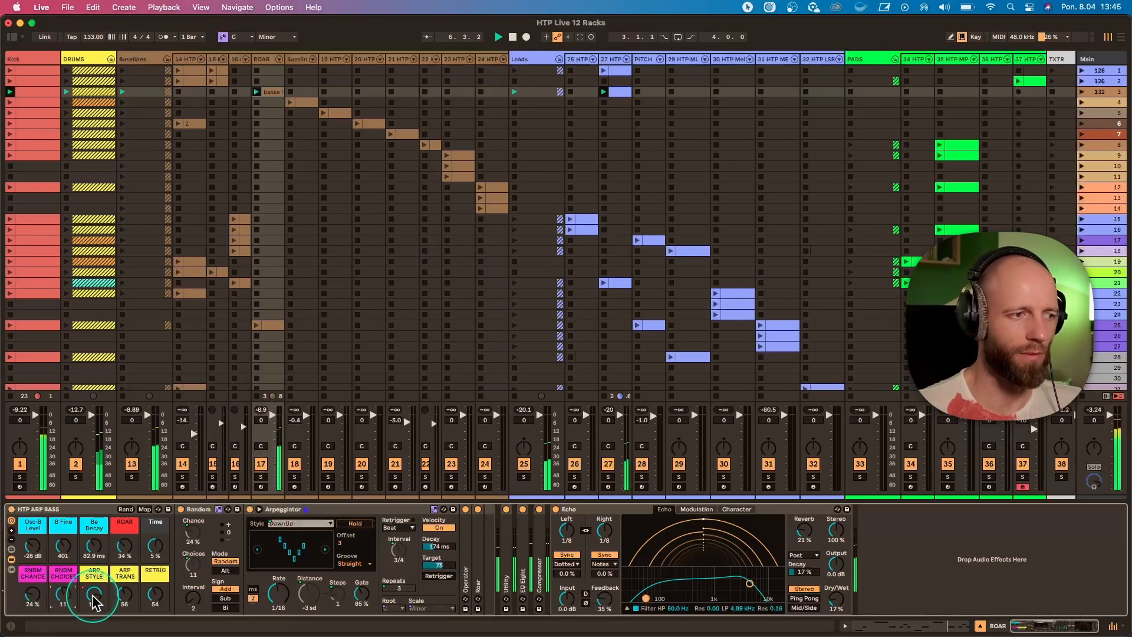
key("super+z")
Try ARP TRANS at 85 and undo it, and change ARP STYLE to Pinky UpDown.
left_click_drag(124, 607, 124, 592)
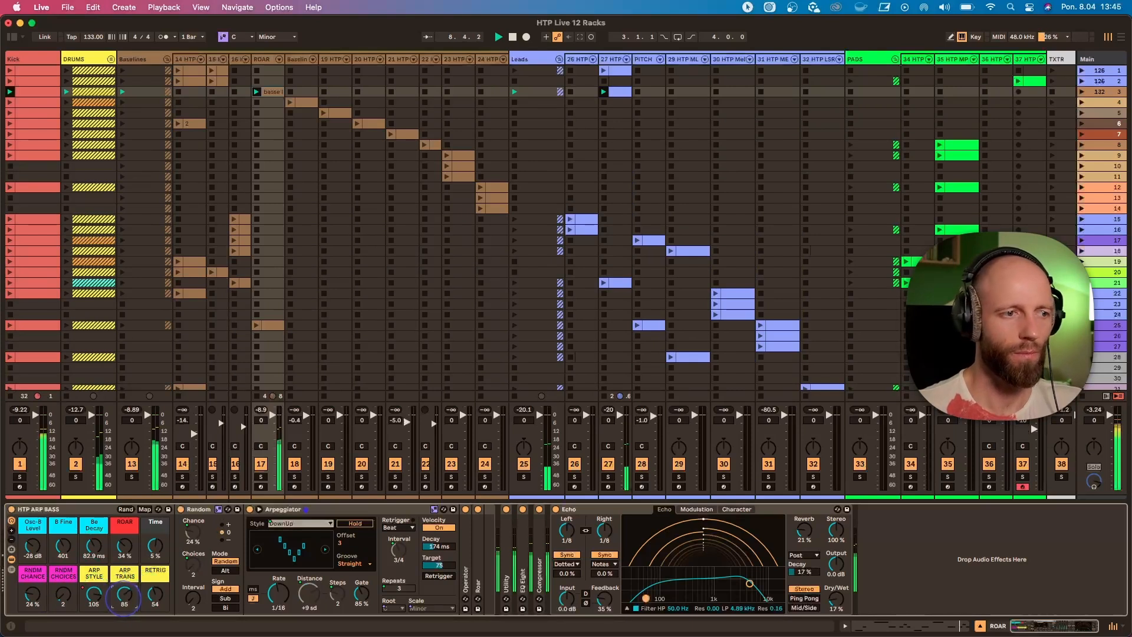
key("super+z")
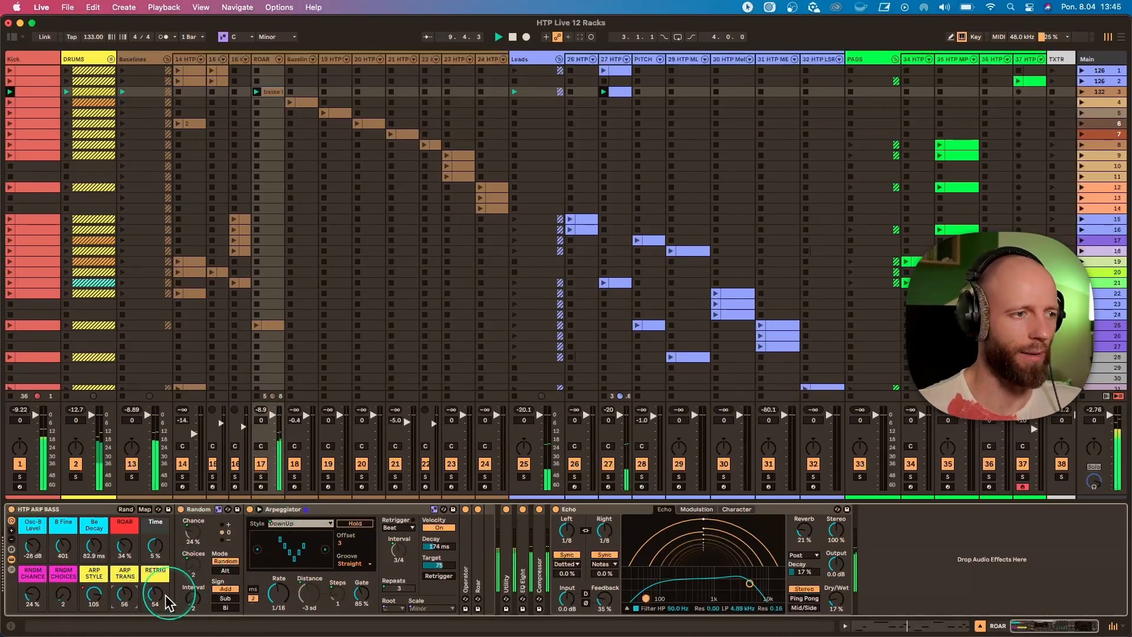
left_click_drag(94, 592, 93, 591)
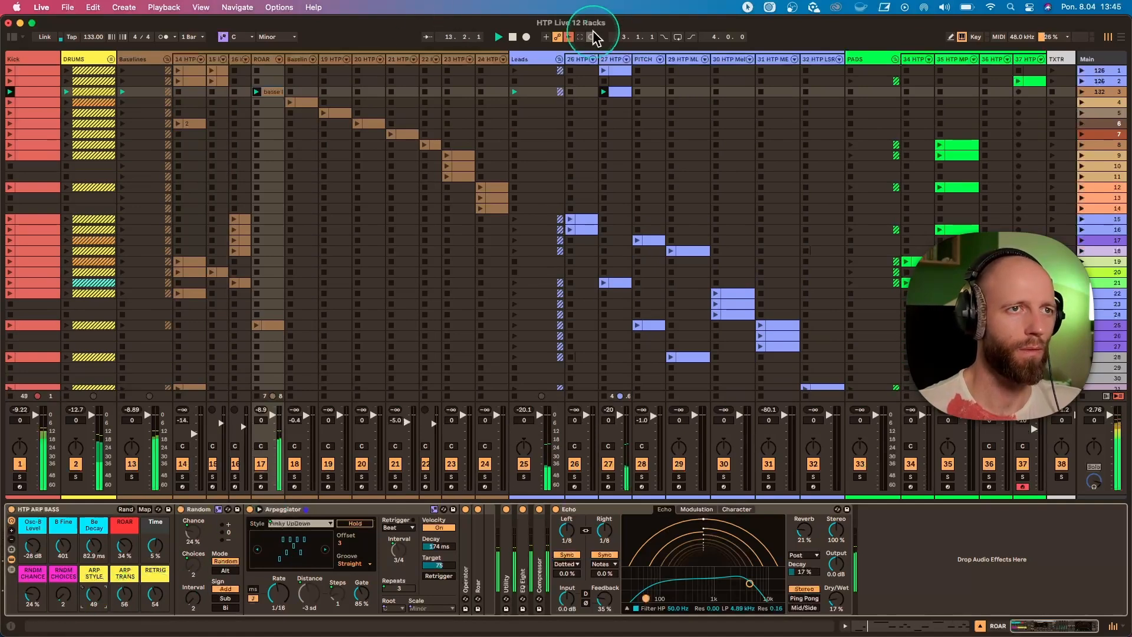
Open the HTP Bells 12 track's scene 3 clip and return to that track's device chain.
double_click(616, 94)
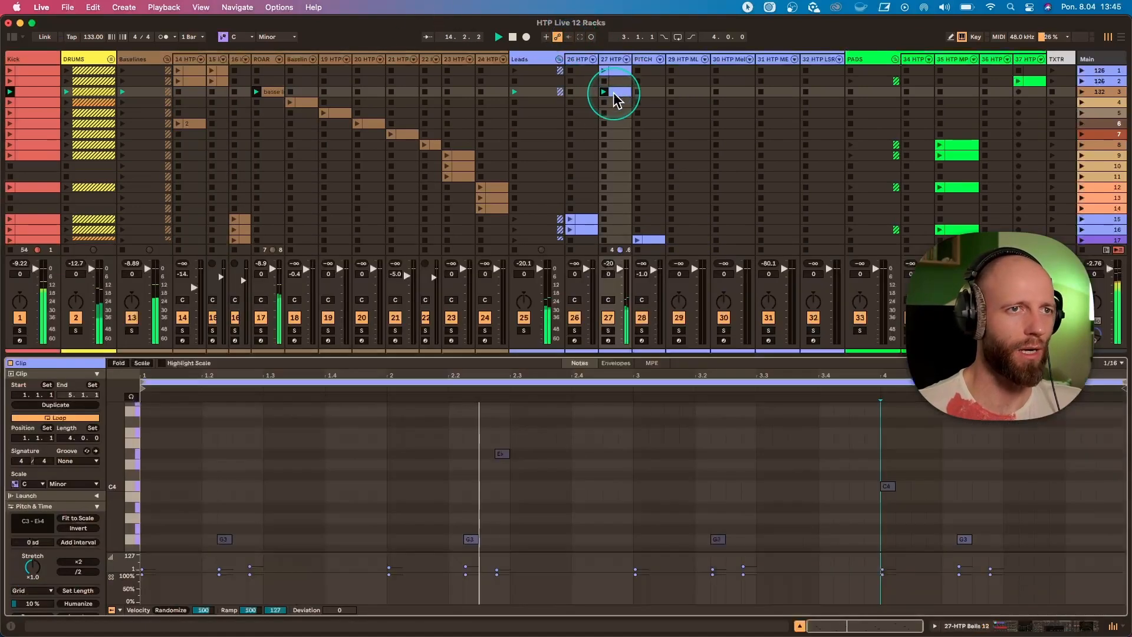
left_click(612, 59)
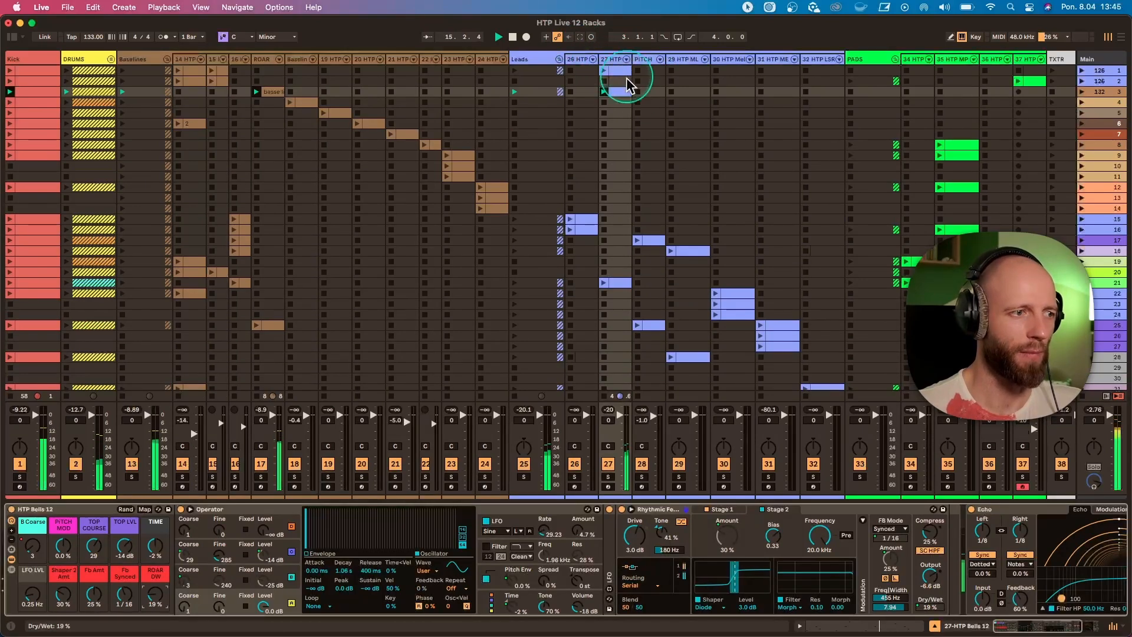
Launch scene 4 and set the tempo to 134 BPM.
left_click(1082, 102)
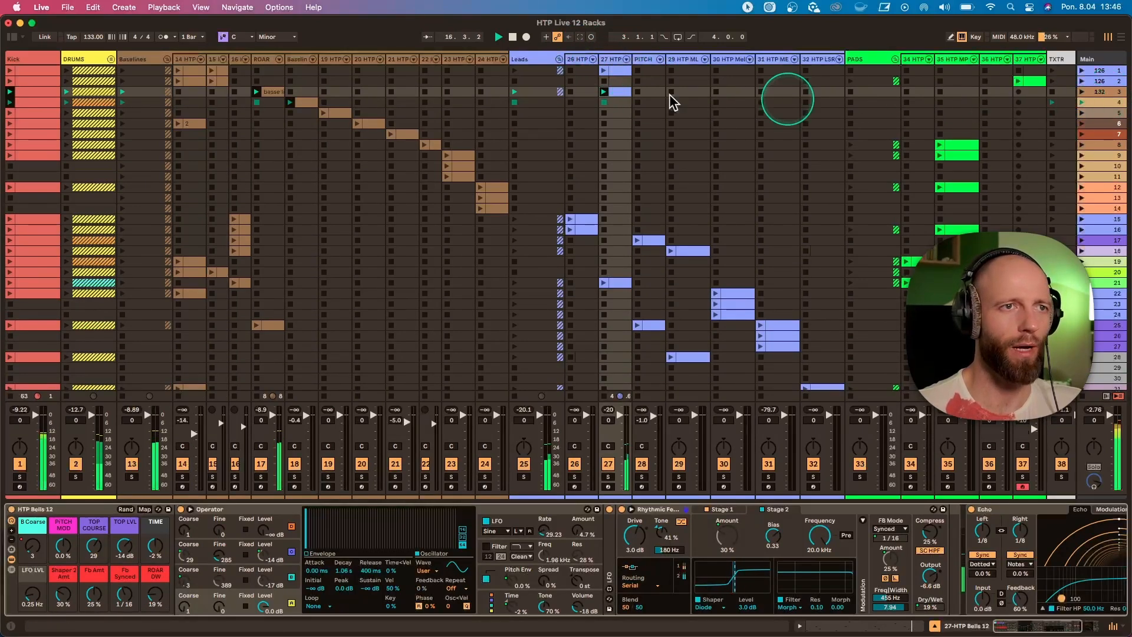
left_click(92, 37)
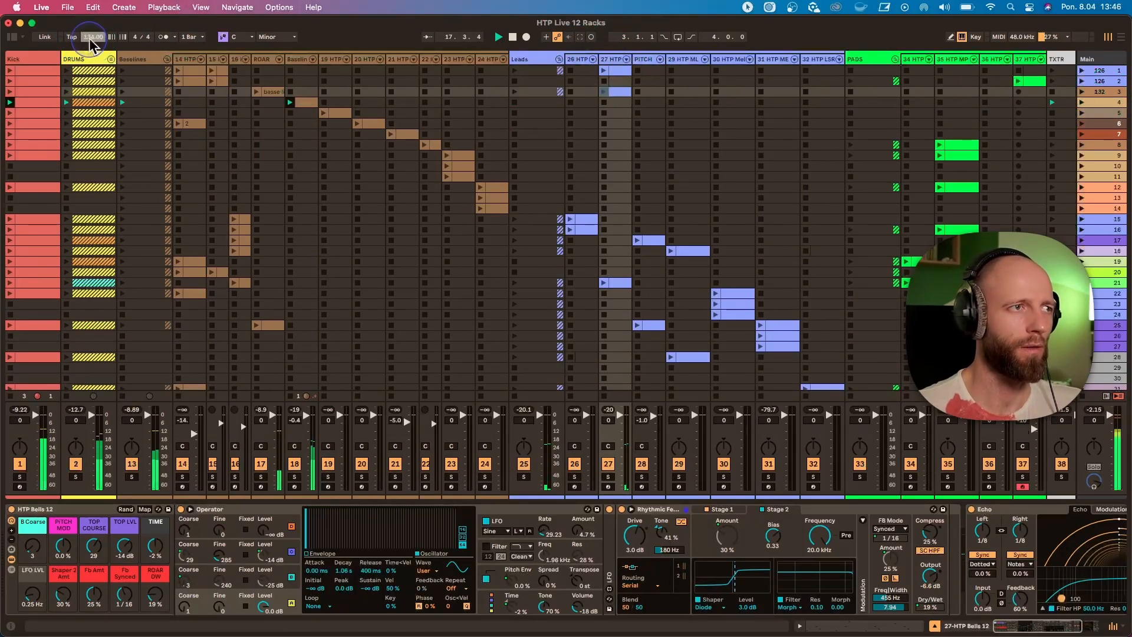
Show the device chain of the bassline track playing in scene 4 and restart playback.
left_click(296, 59)
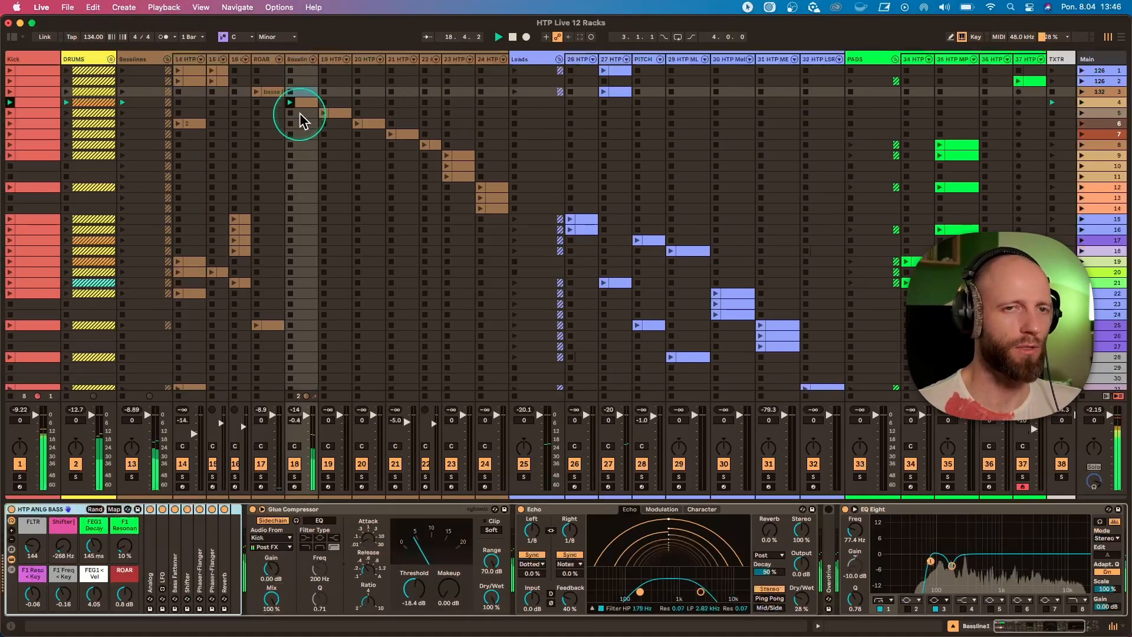
left_click(300, 94)
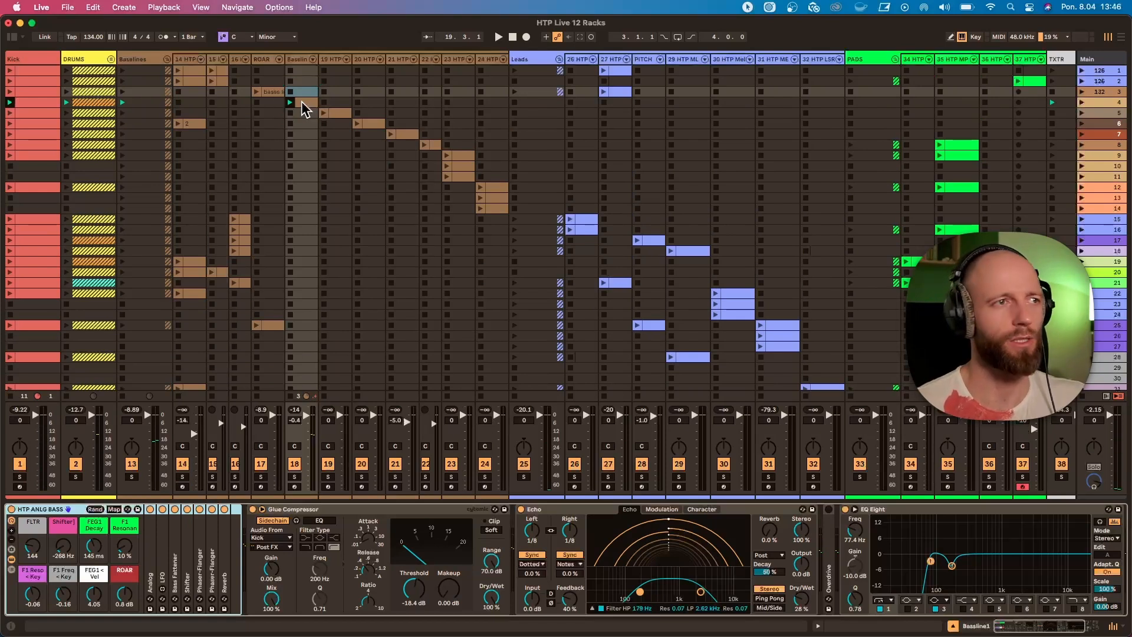
key("space")
left_click(296, 61)
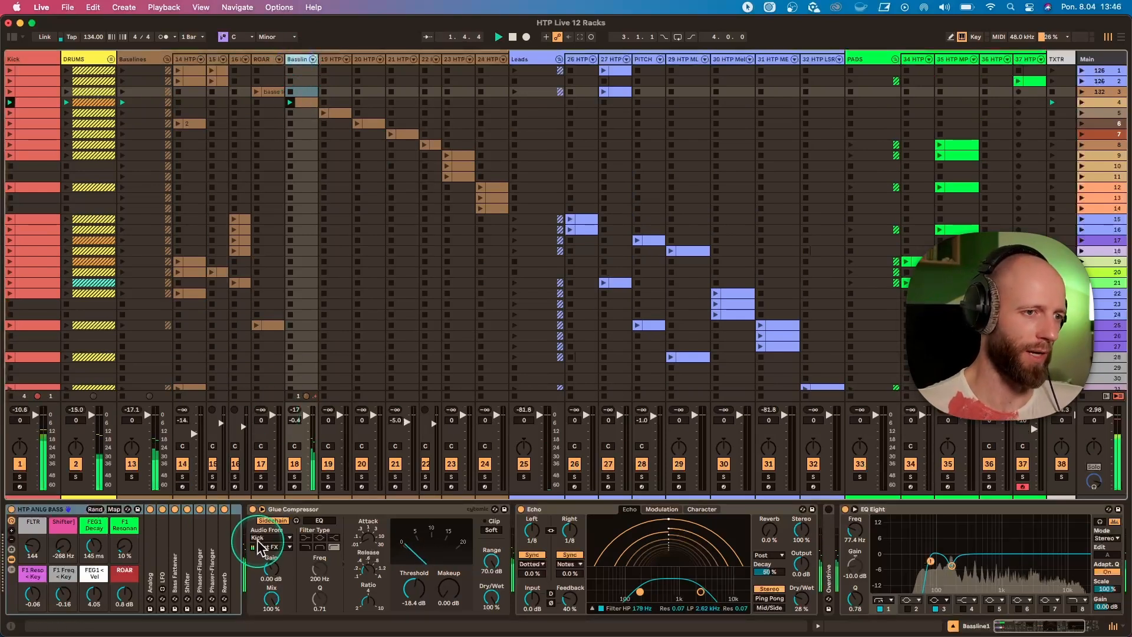
Sweep the HTP ANLG BASS rack's FLTR macro upward and bring it down to 219.
left_click_drag(32, 547, 33, 527)
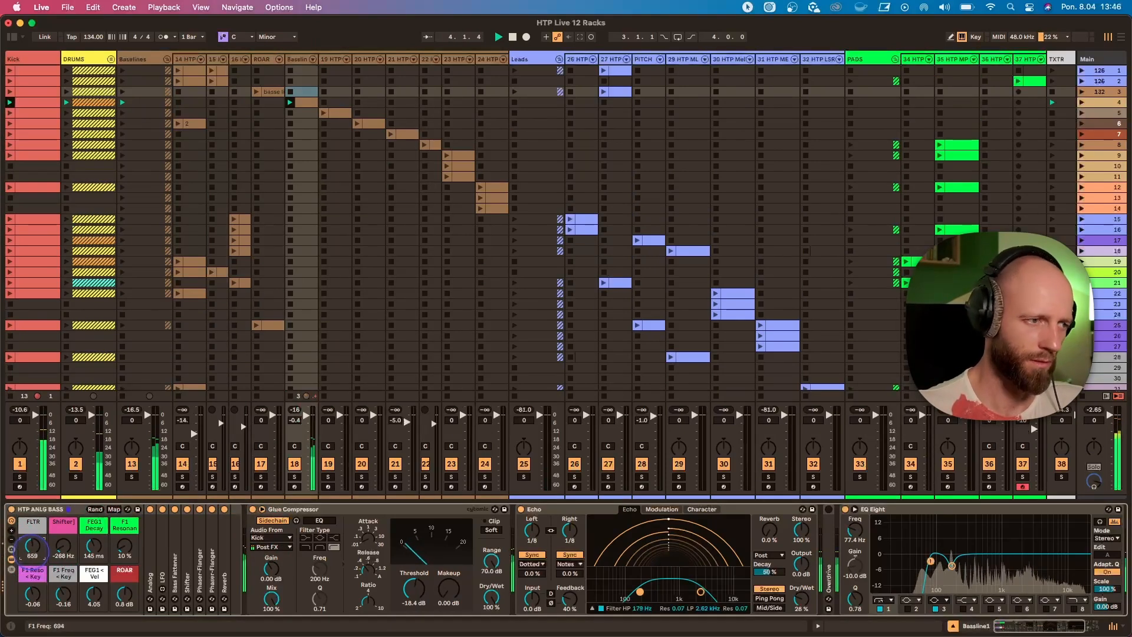
left_click_drag(32, 547, 32, 552)
Try different Shifter, FEG1 Decay and F1 Resonan settings on the HTP ANLG BASS rack, undoing each change.
left_click(63, 547)
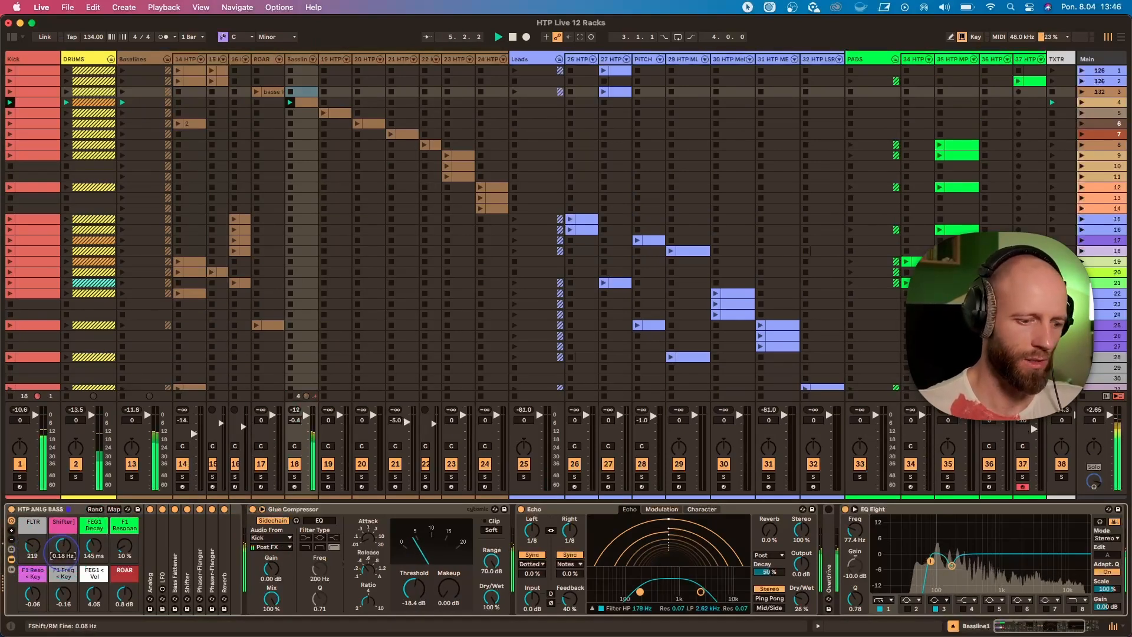
key("super+z")
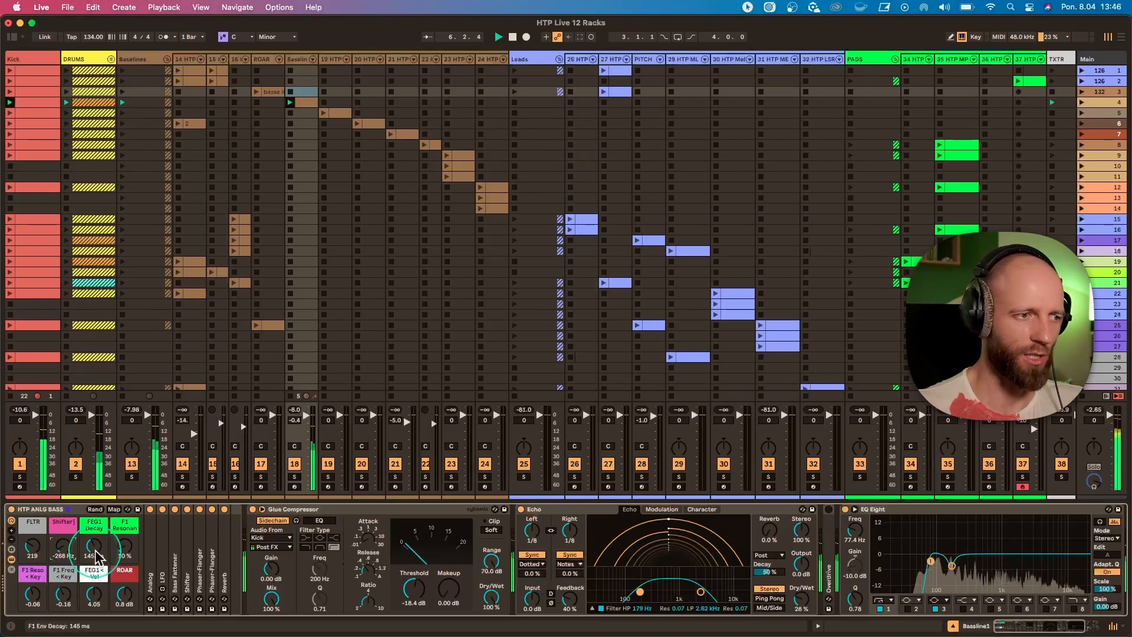
left_click_drag(94, 550, 122, 525)
key("super+z")
Try different F1 Reso < Key and FEG1 < Vel settings on the HTP ANLG BASS rack, undoing each change.
key("super+z")
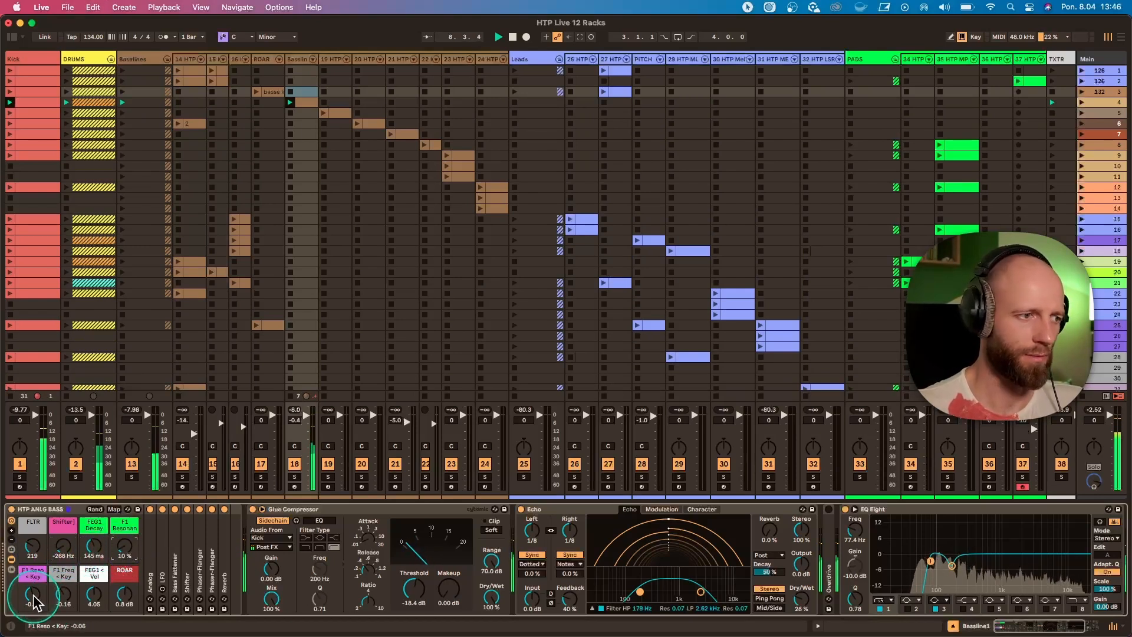
left_click_drag(33, 596, 95, 593)
key("super+z")
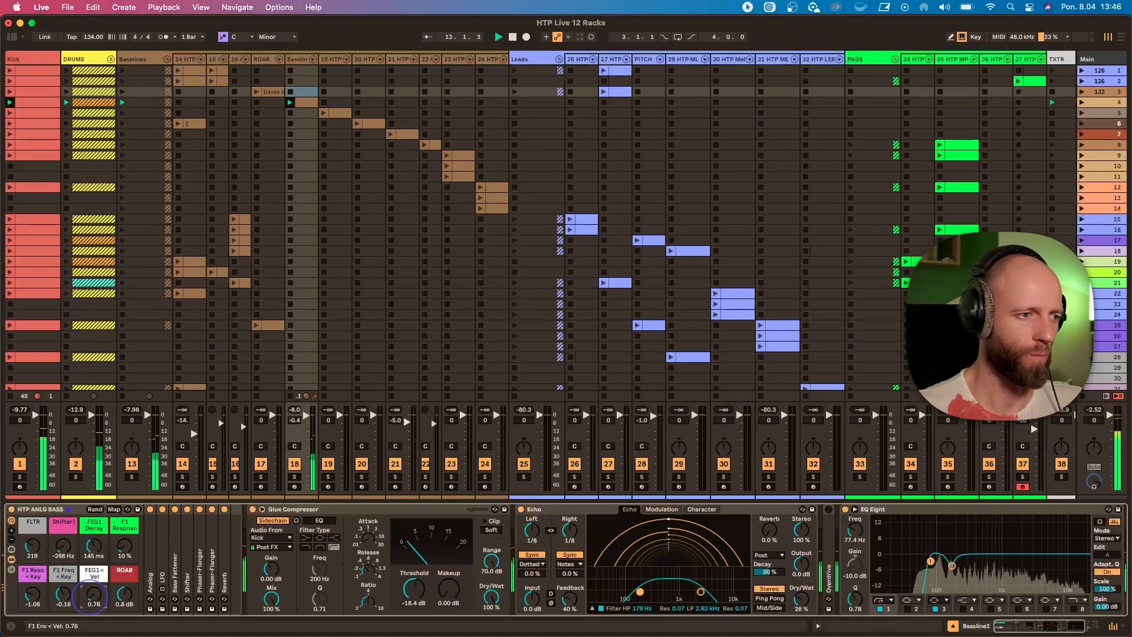
key("super+z")
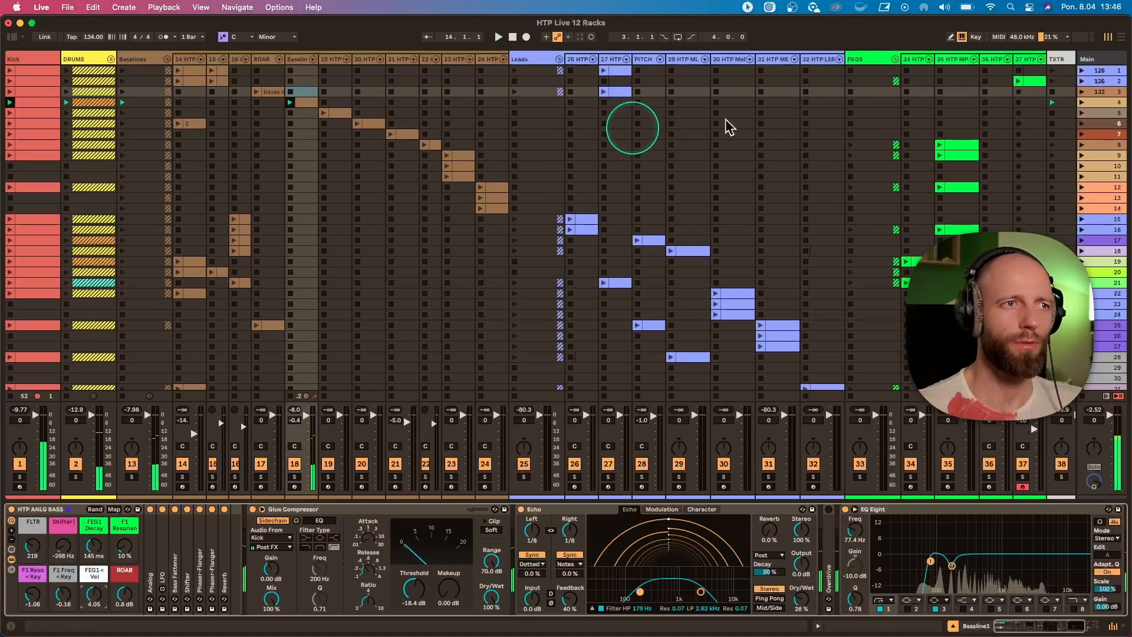
Launch scene 5 and show the device chain of bass track 19.
left_click(1081, 113)
scroll(354, 151, "left", 2)
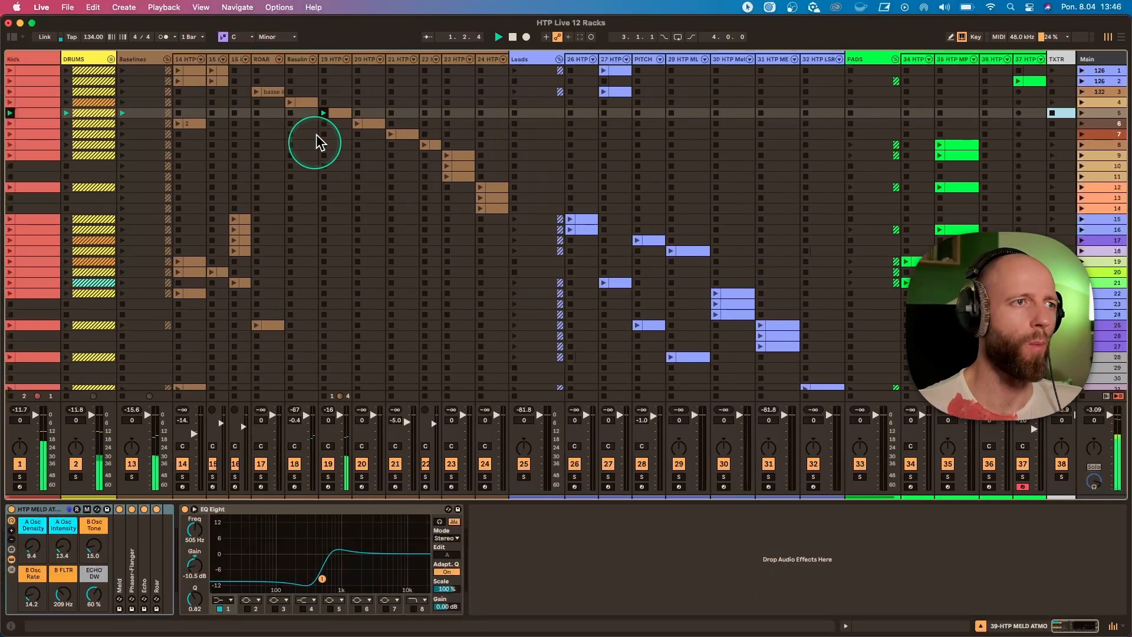
left_click(334, 60)
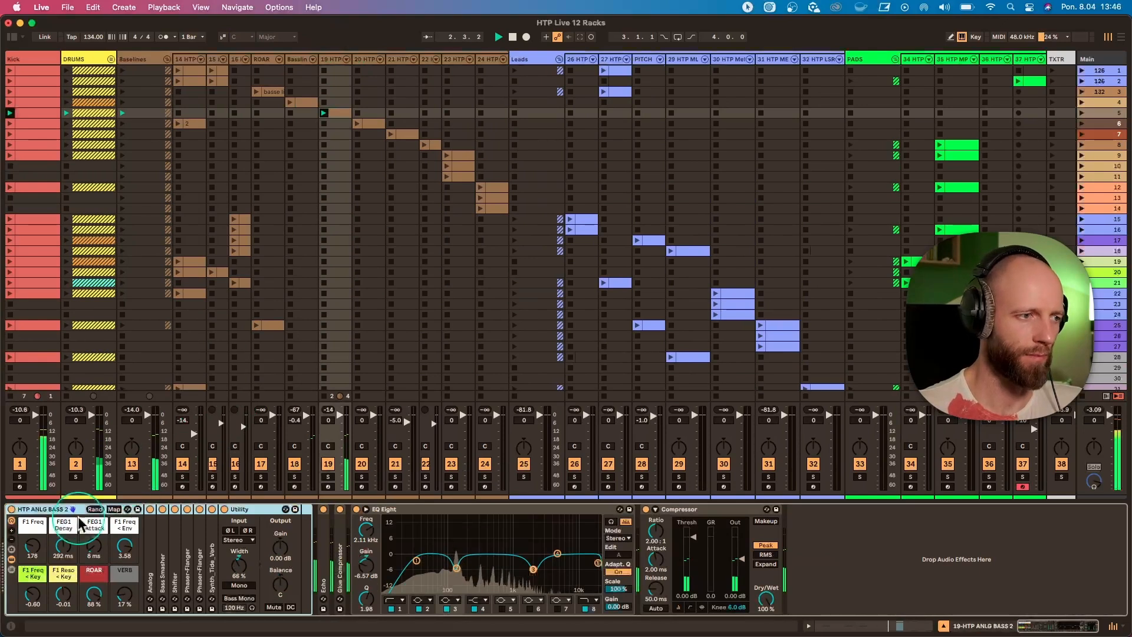
Set the HTP ANLG BASS 2 macros to F1 Freq 271, FEG1 Decay 145 ms, Attack 10 ms, F1 Freq < Env 0.00, < Key -1.64 and ROAR 50 %.
left_click(63, 548)
left_click_drag(93, 562, 33, 551)
double_click(91, 550)
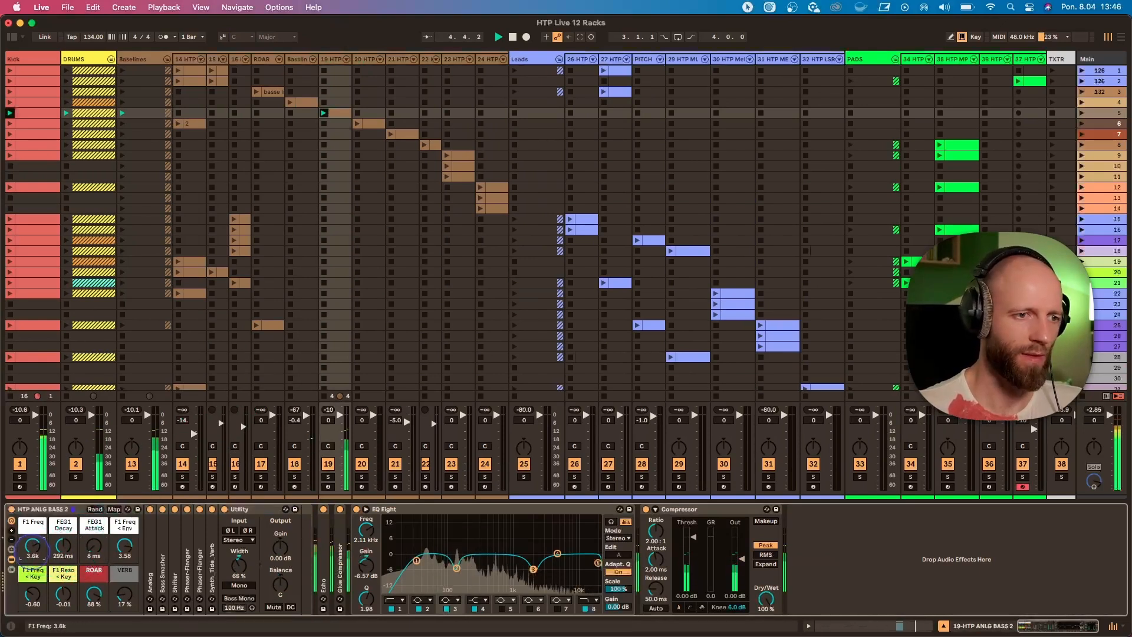
double_click(34, 554)
left_click_drag(93, 595, 63, 595)
left_click_drag(129, 551, 64, 547)
mouse_move(32, 548)
left_mouse_down()
mouse_move(32, 531)
mouse_move(33, 560)
left_mouse_up()
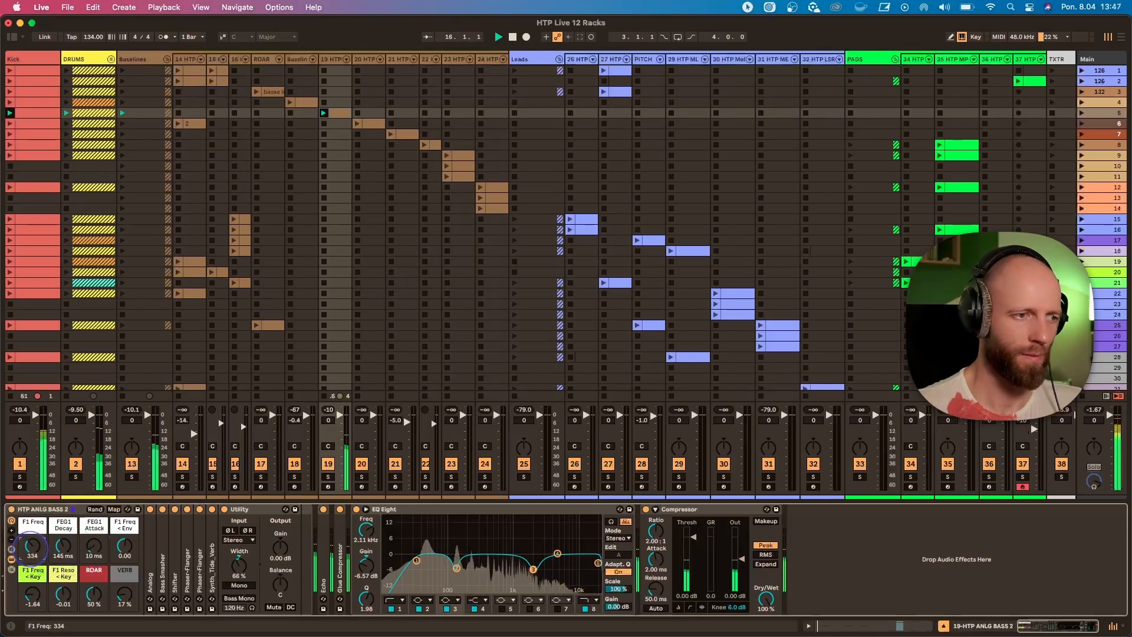
Launch scene 6 and briefly solo track 20 with its HTP ALIEN BASS device chain shown.
left_click(1082, 123)
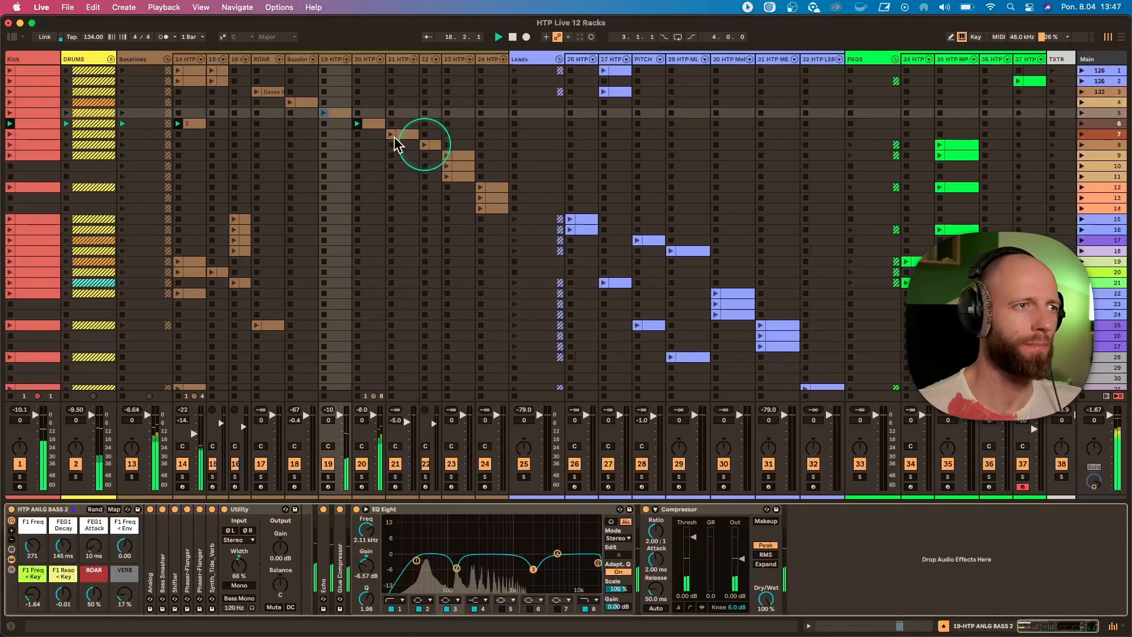
left_click(373, 122)
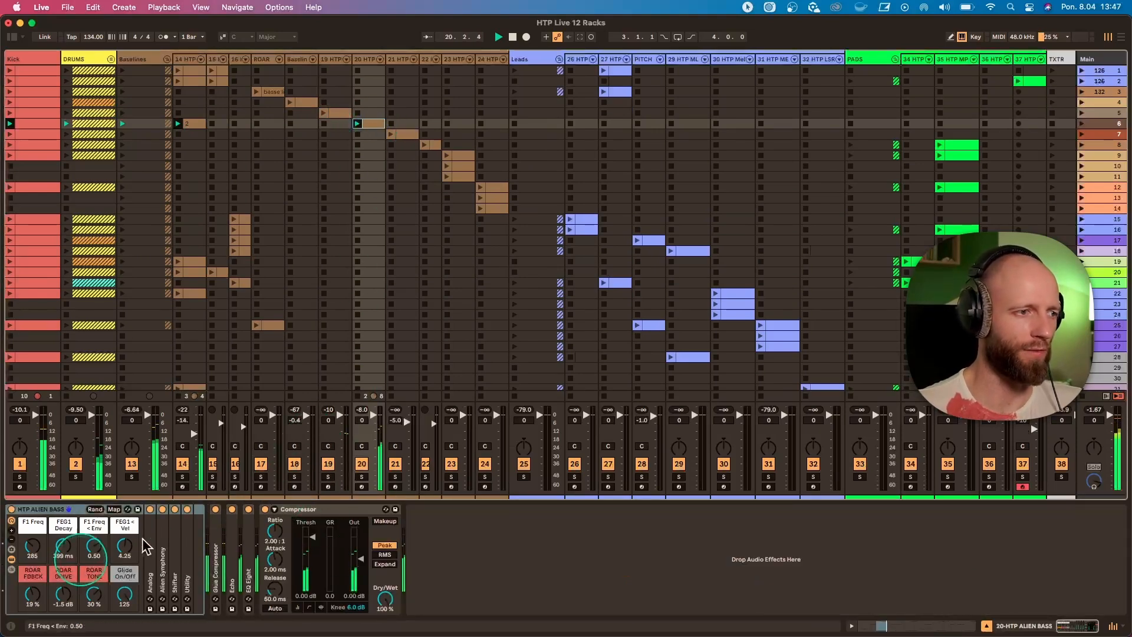
left_click(362, 477)
left_click(362, 477)
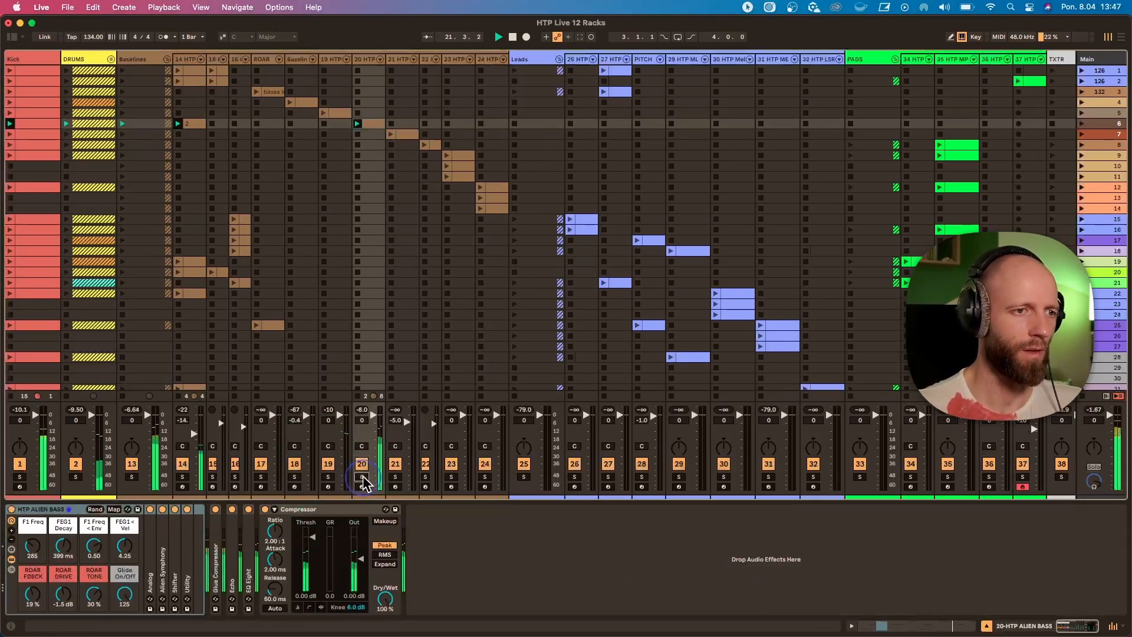
left_click(366, 59)
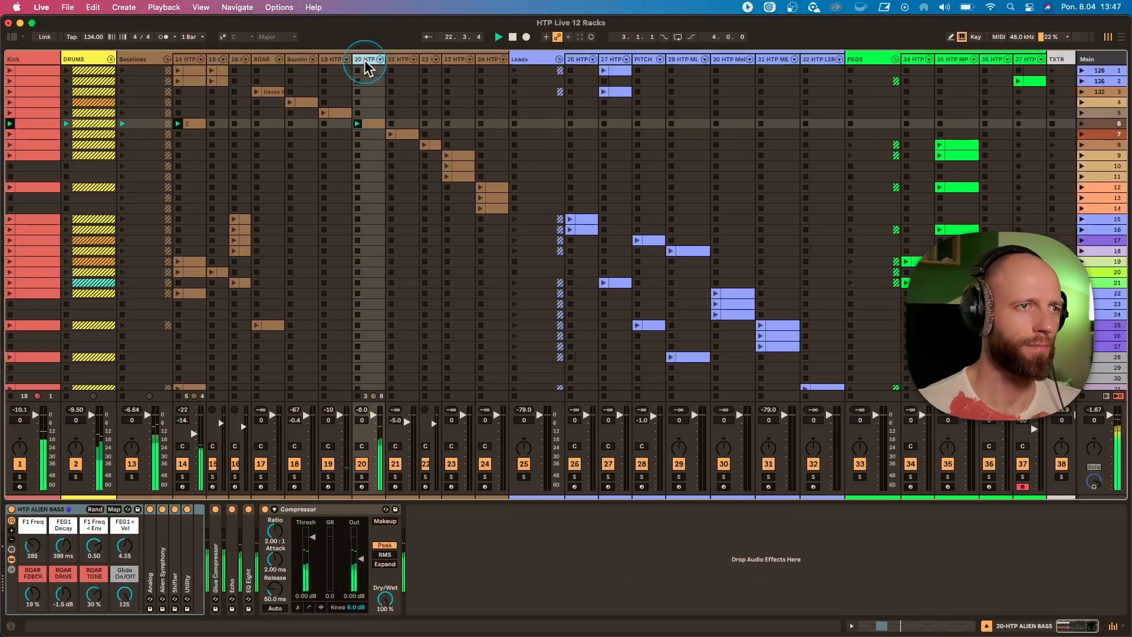
Adjust the HTP ALIEN BASS macros, ending with F1 Freq at 317, ROAR FDBCK at 10 % and ROAR TONE at 21 %.
left_click_drag(33, 546, 33, 527)
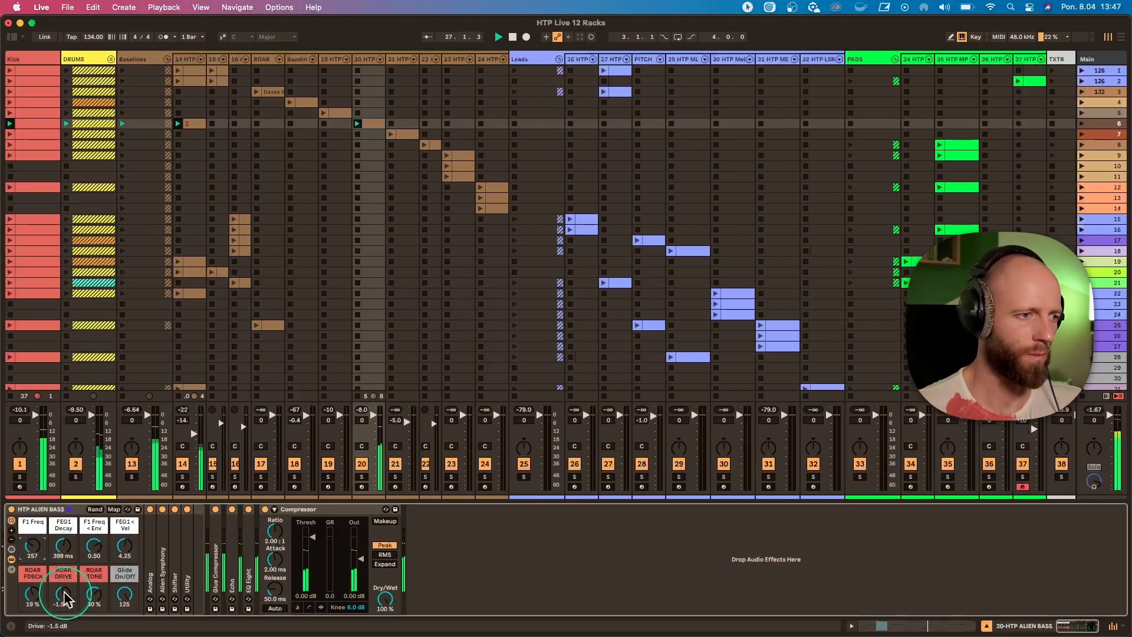
left_click_drag(34, 595, 34, 589)
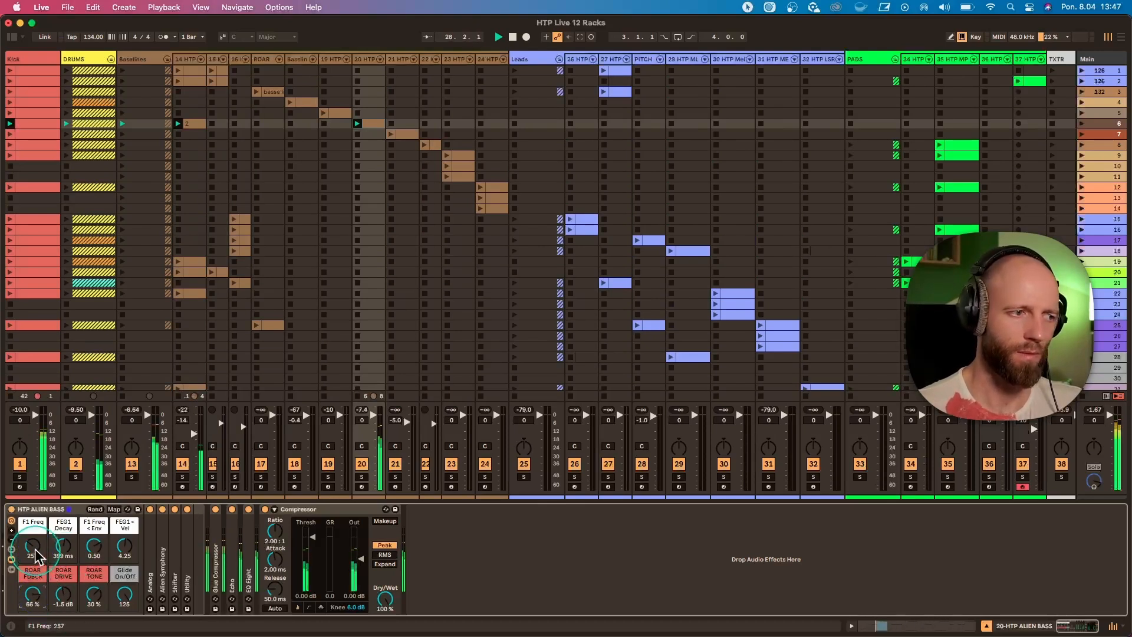
left_click_drag(33, 542, 35, 546)
left_click_drag(33, 593, 92, 598)
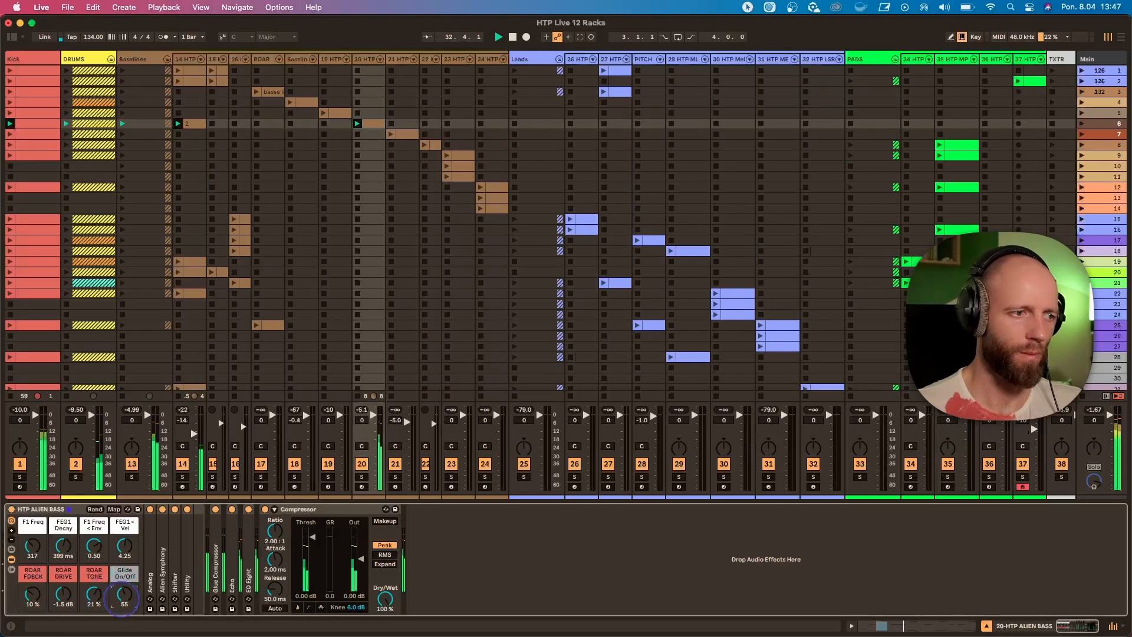
Set the HTP ALIEN BASS rack's FEG1 < Vel macro to 5.00 and its Glide On/Off macro to 103.
left_click(124, 546)
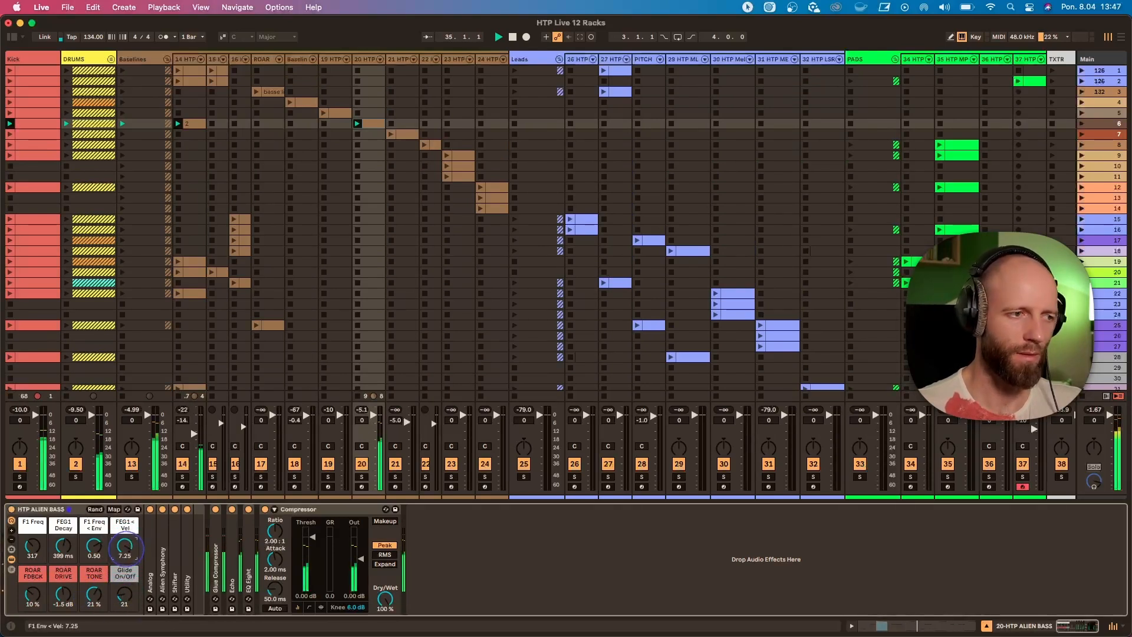
left_click_drag(127, 550, 126, 555)
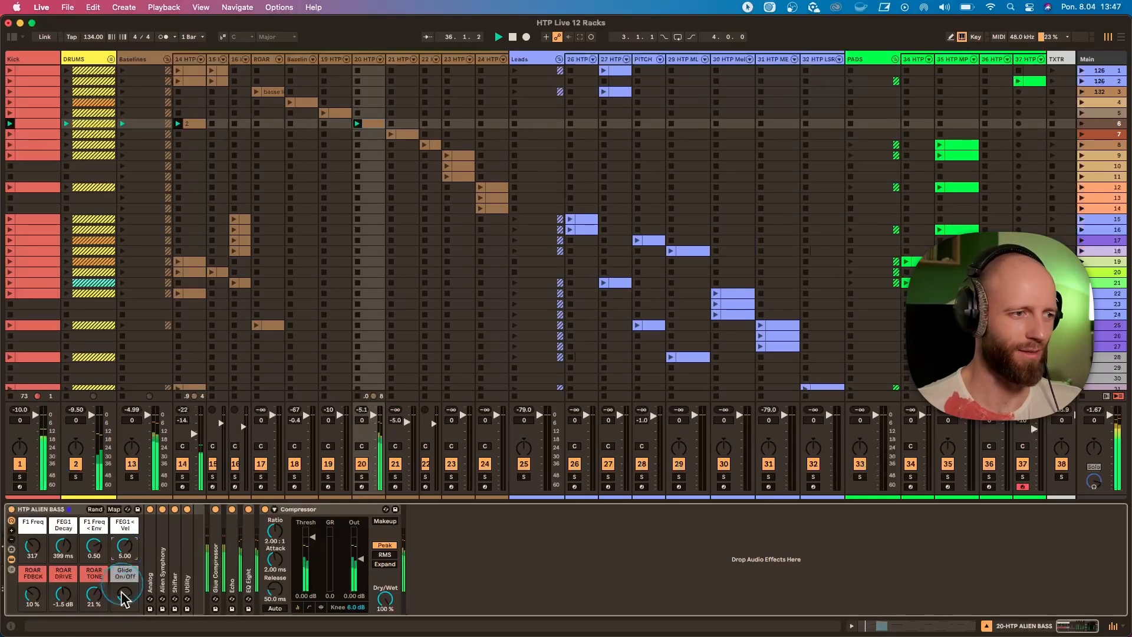
left_click_drag(121, 596, 110, 552)
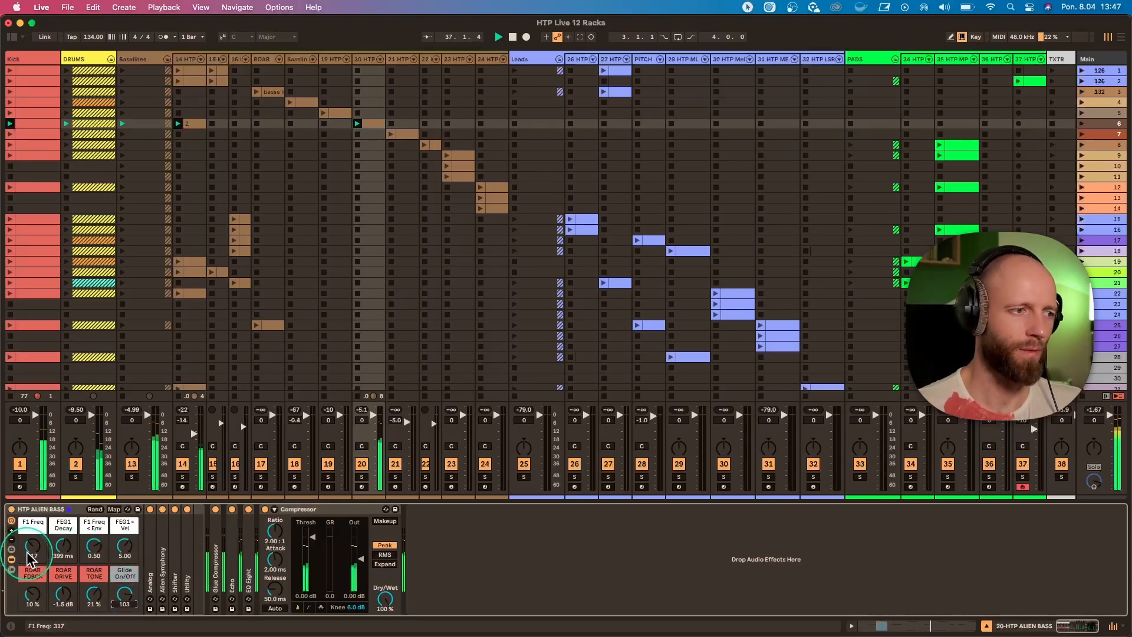
Inspect track 14's clip in scene 6 and show the track's HTP SUB 12 device chain.
double_click(199, 124)
left_click(190, 58)
double_click(190, 58)
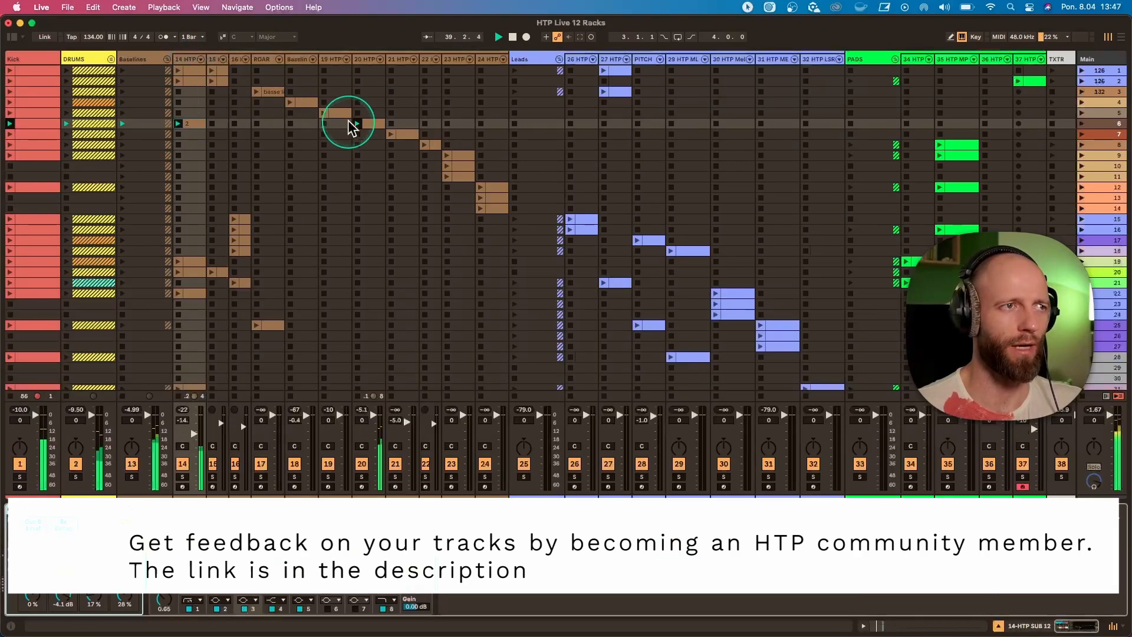
Launch scene 7 and set track 21's HTP MNML BASS macros Ae Decay to 1.02 s and Osc-B Level to -23 dB.
left_click(1082, 136)
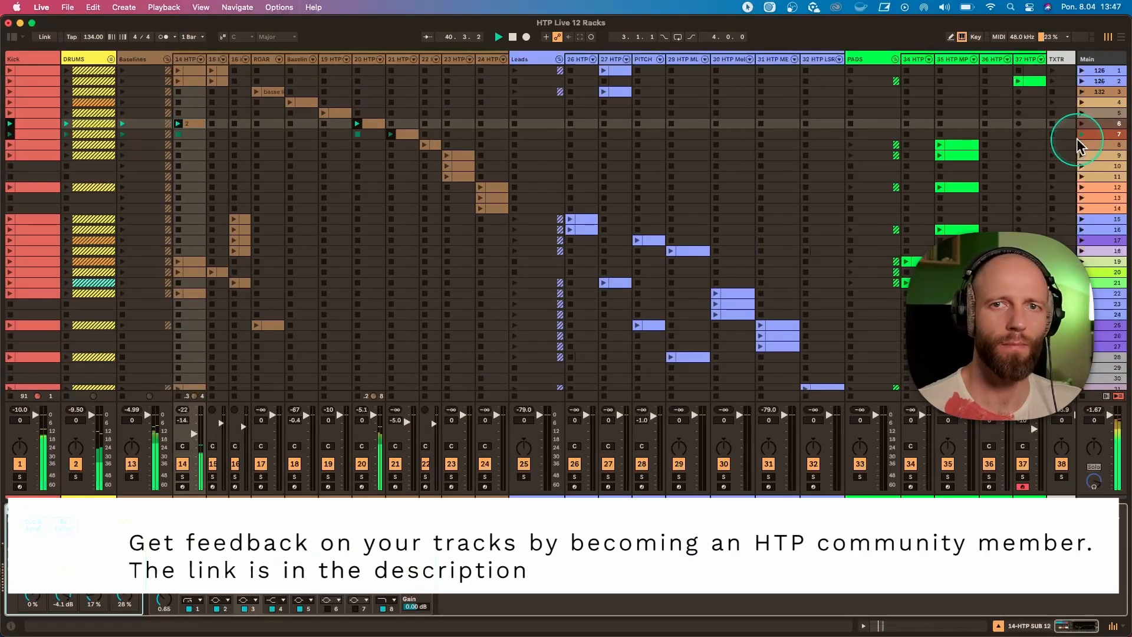
left_click(399, 59)
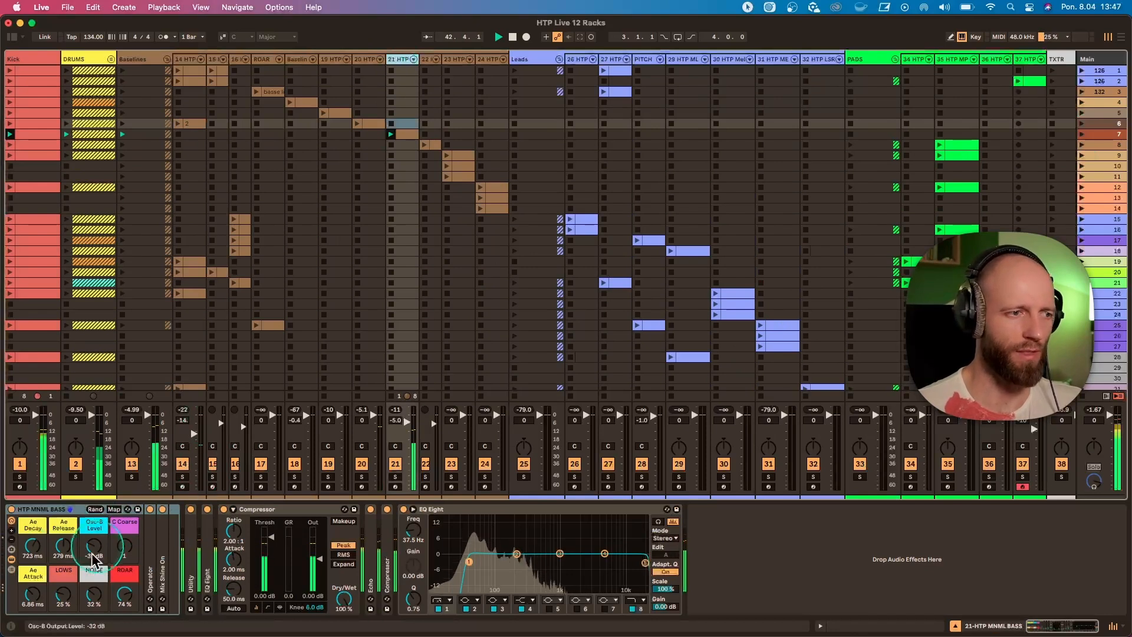
left_click_drag(33, 546, 32, 524)
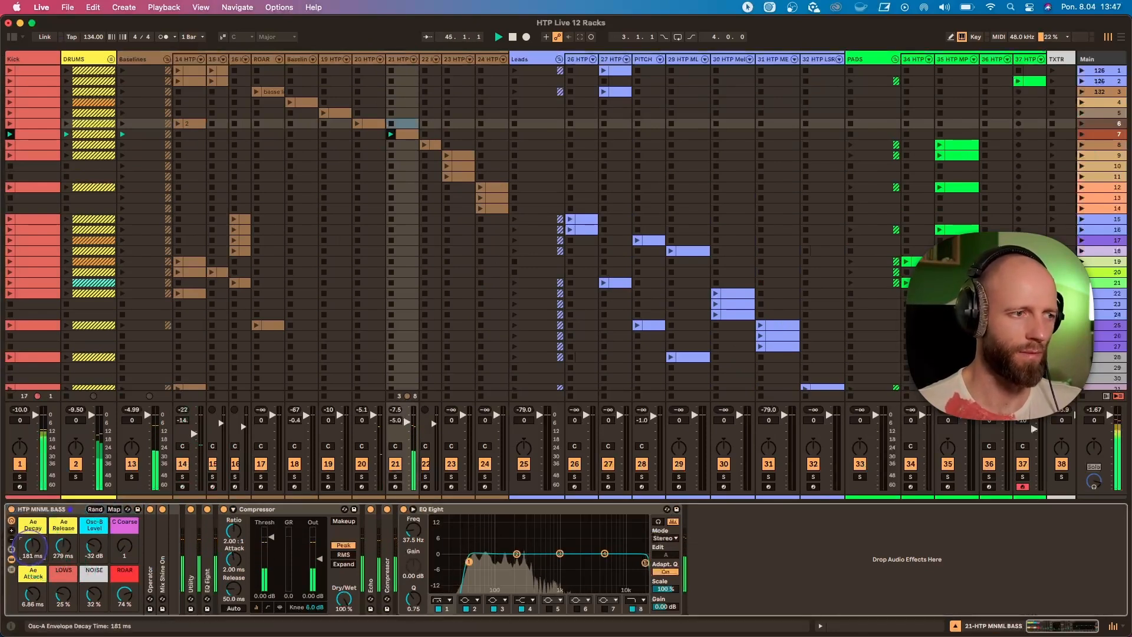
left_click_drag(32, 546, 94, 537)
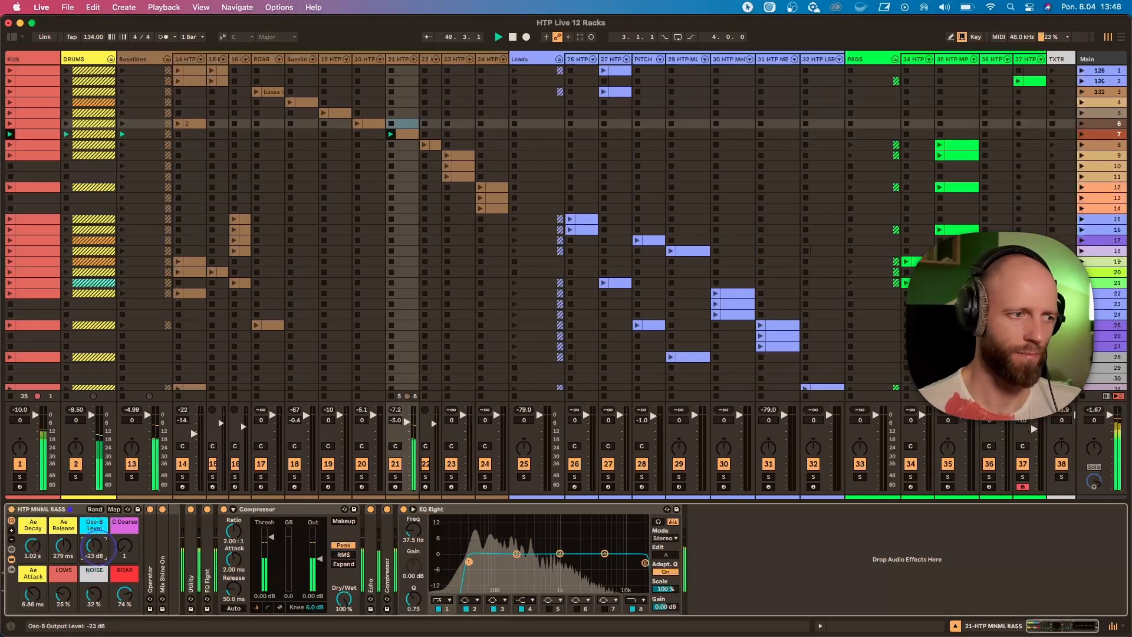
Set the HTP MNML BASS rack's Ae Attack to 9.16 ms, NOISE to 55 % and C Coarse to 3.
left_click_drag(32, 596, 93, 592)
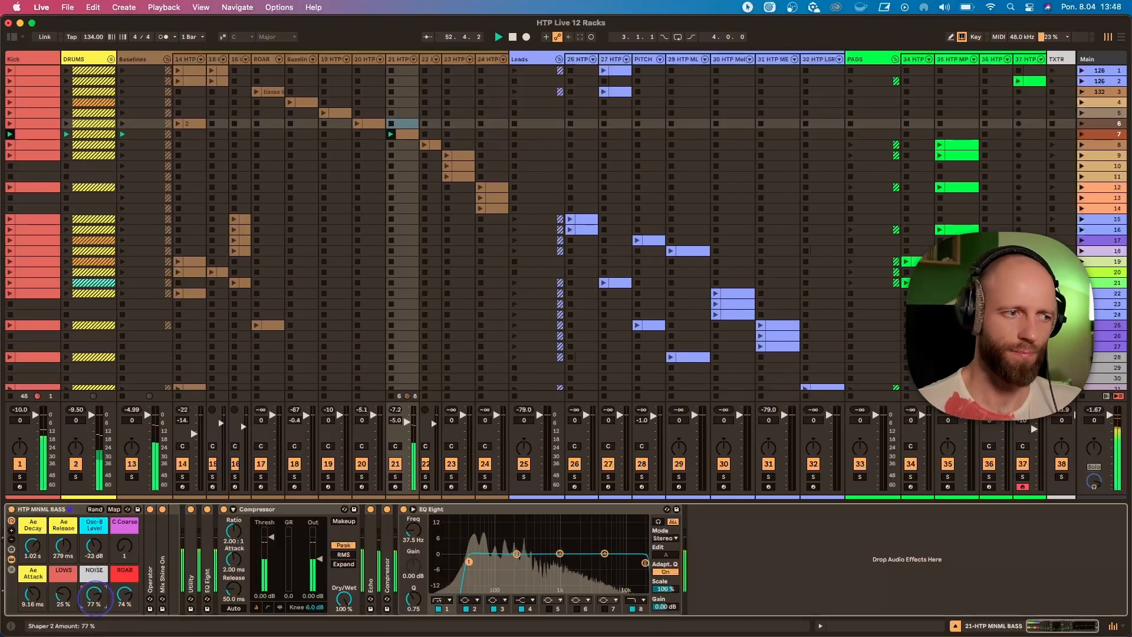
left_click_drag(94, 596, 95, 597)
left_click_drag(124, 548, 124, 541)
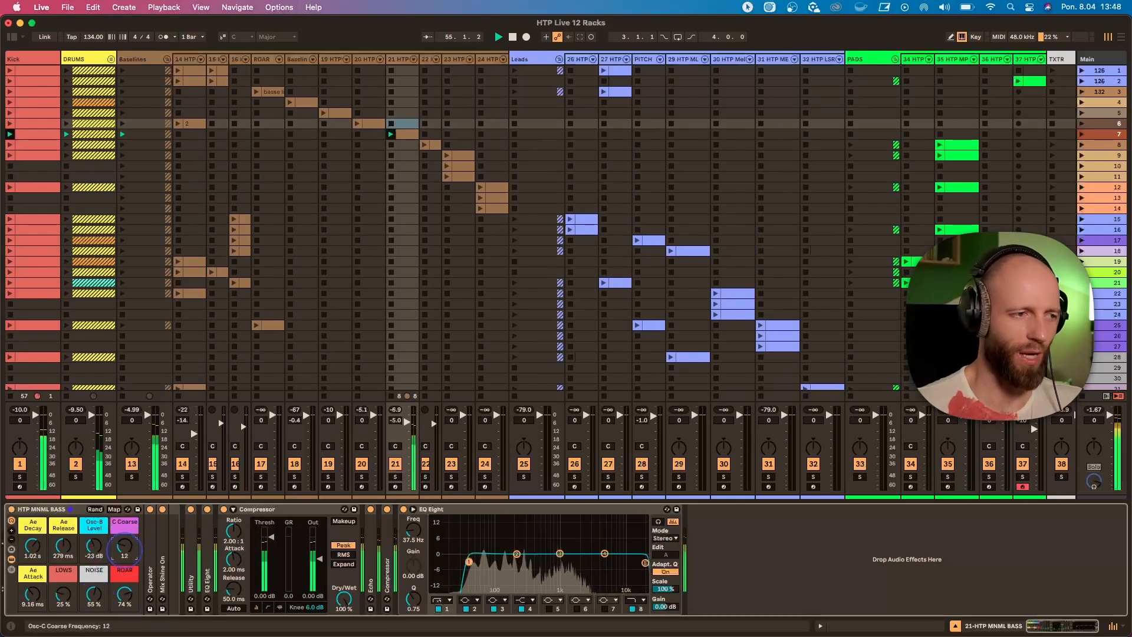
left_click_drag(124, 547, 124, 545)
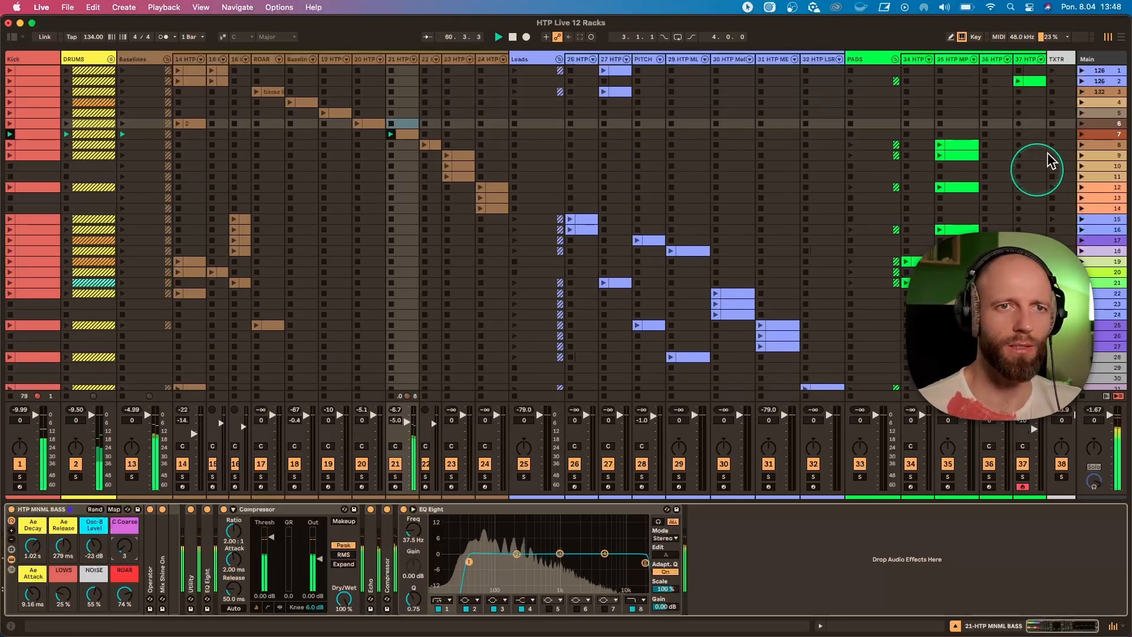
Launch scene 8 and set the FLTR FRQ macro of track 22's HTP DARK BASS 12 rack to 195 Hz.
left_click(1082, 144)
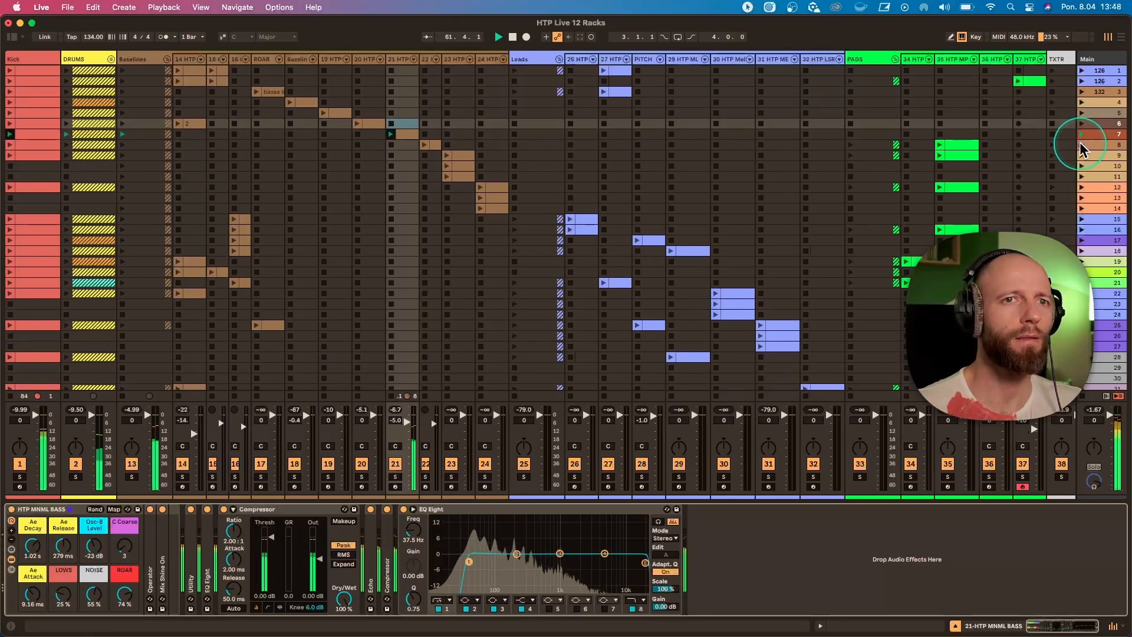
left_click(428, 59)
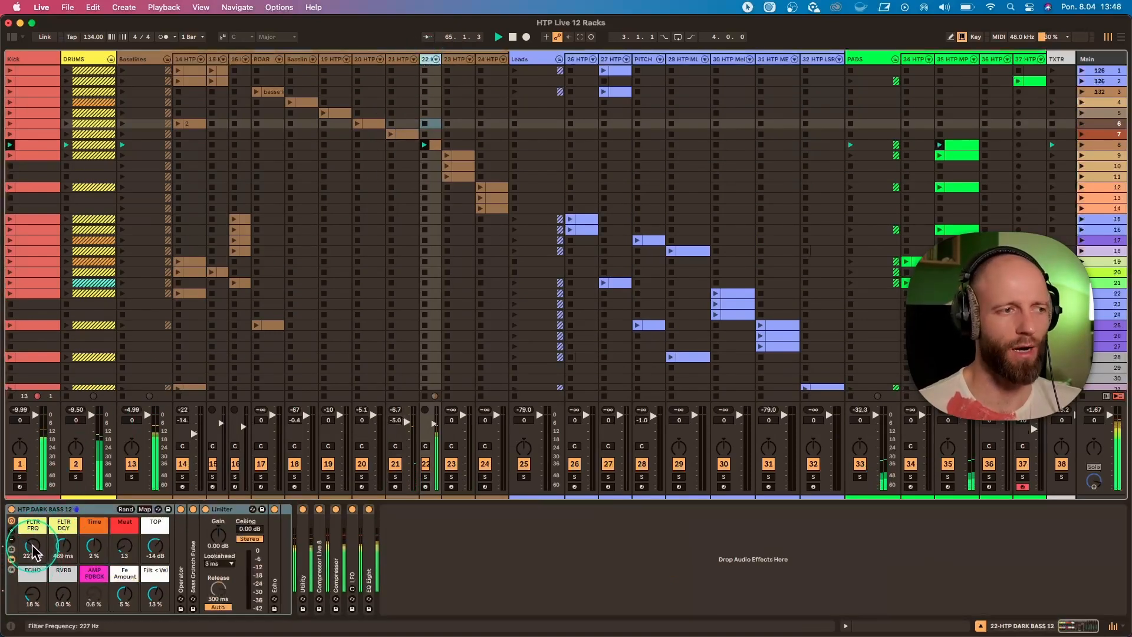
mouse_move(33, 549)
left_mouse_down()
mouse_move(33, 528)
mouse_move(33, 566)
left_mouse_up()
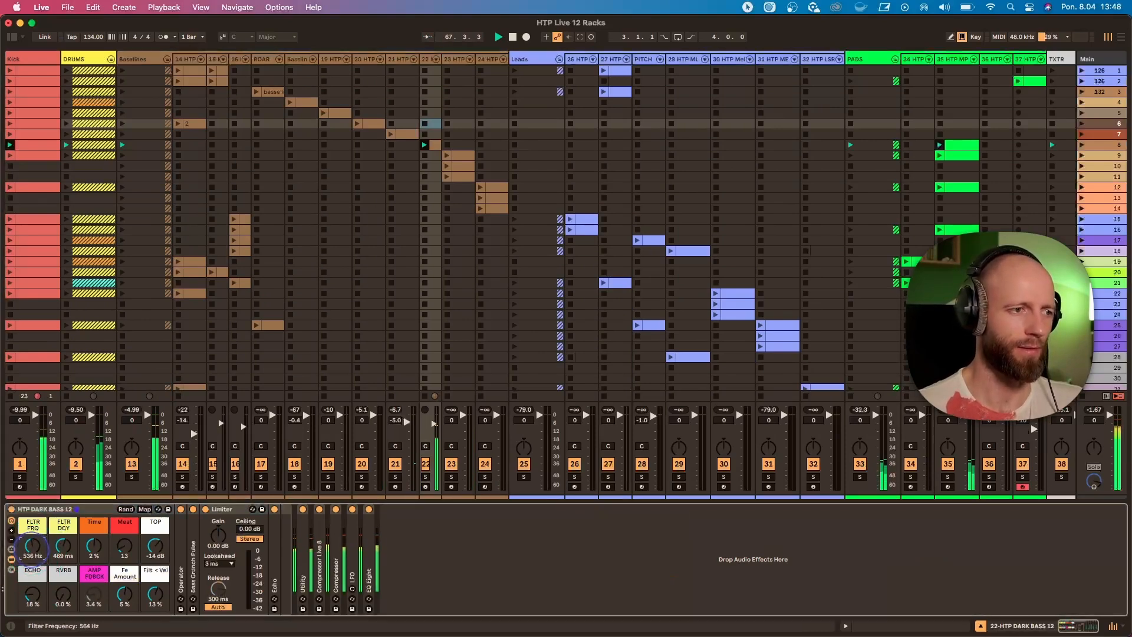
Unfold the Bass Crunch Pulse device and the LFO in track 22's device chain.
double_click(193, 539)
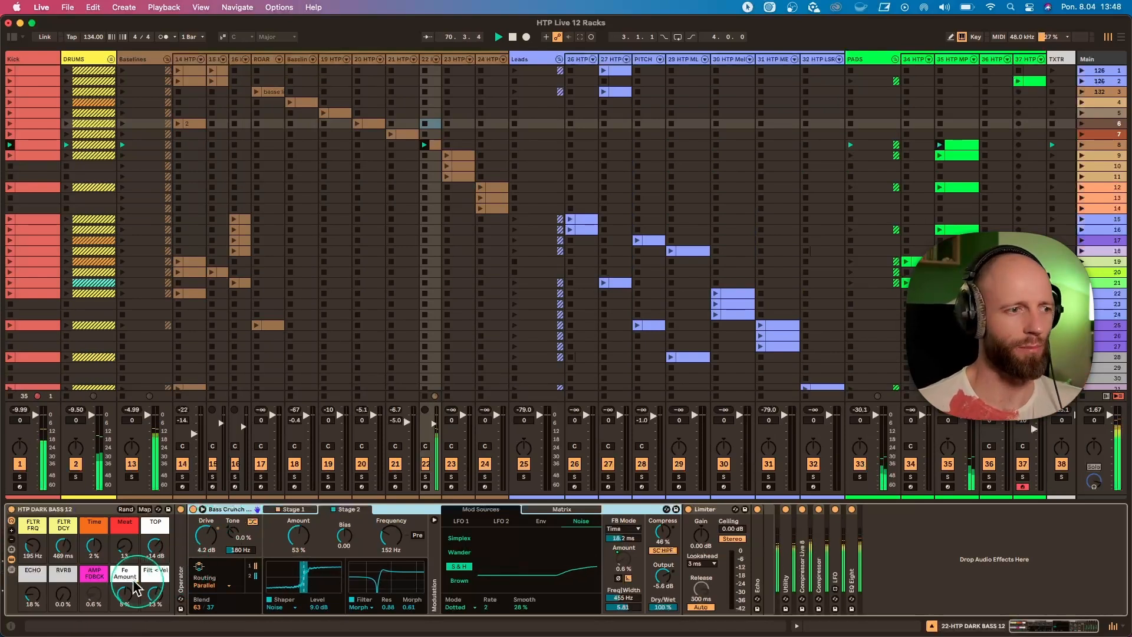
double_click(826, 545)
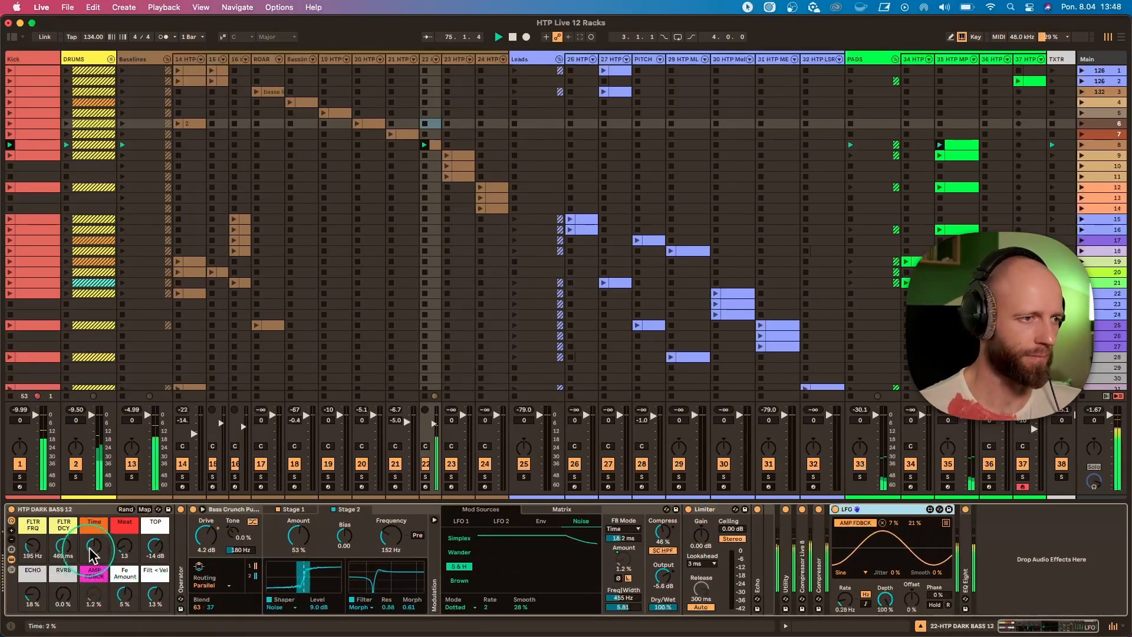
Sweep HTP DARK BASS 12's Time, Meat and TOP macros, returning them to 2 %, 13 and -14 dB, and set Filt < Vel to 11 %.
left_click_drag(94, 547, 94, 555)
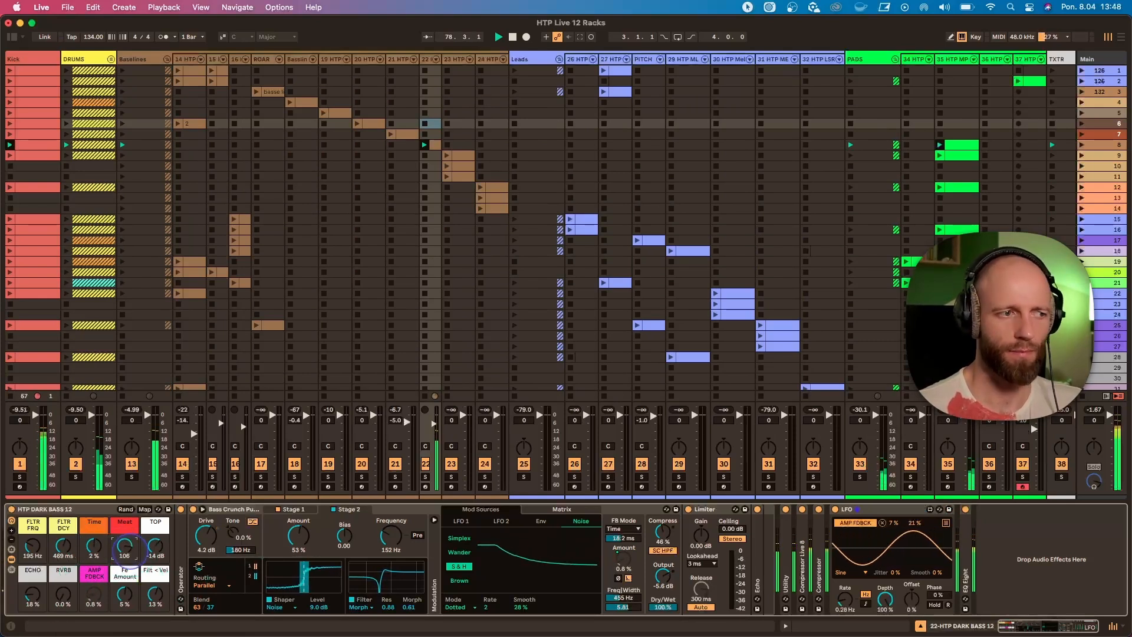
left_click_drag(132, 560, 125, 620)
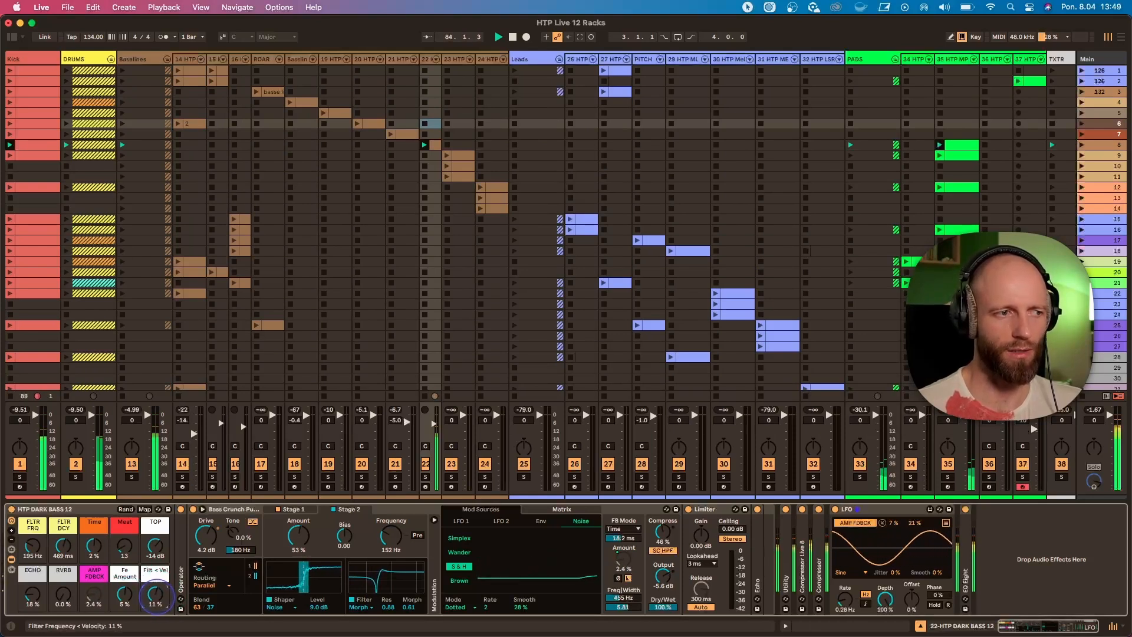
left_click_drag(155, 546, 155, 557)
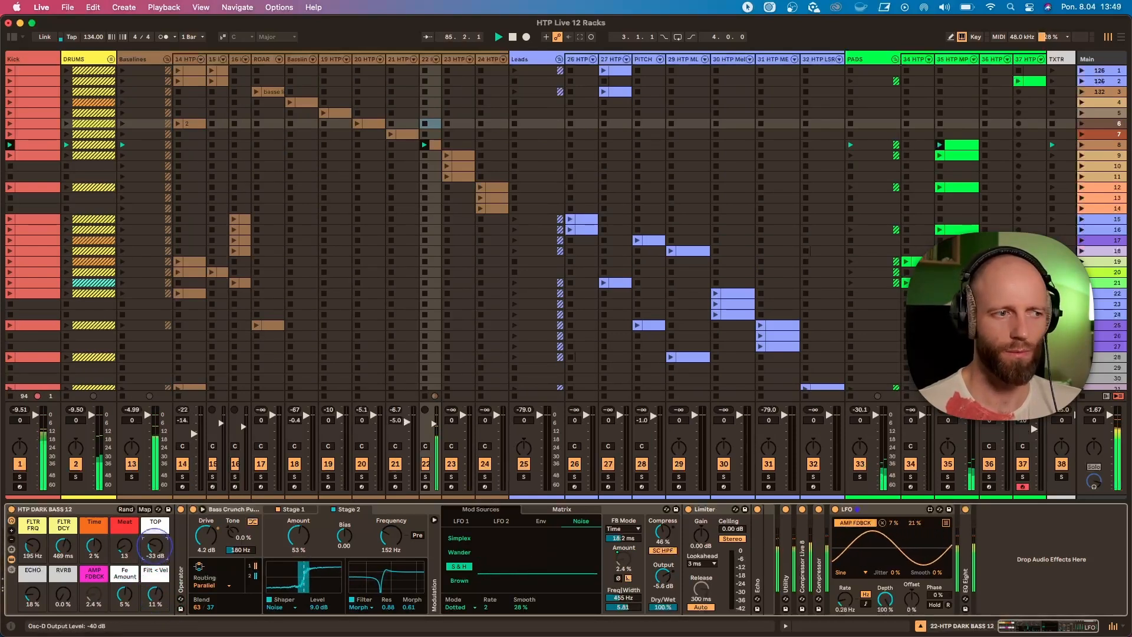
Solo pad track 35 playing in scene 8 and unfold the Meld device in its HTP MPAD rack.
scroll(809, 195, "right", 5)
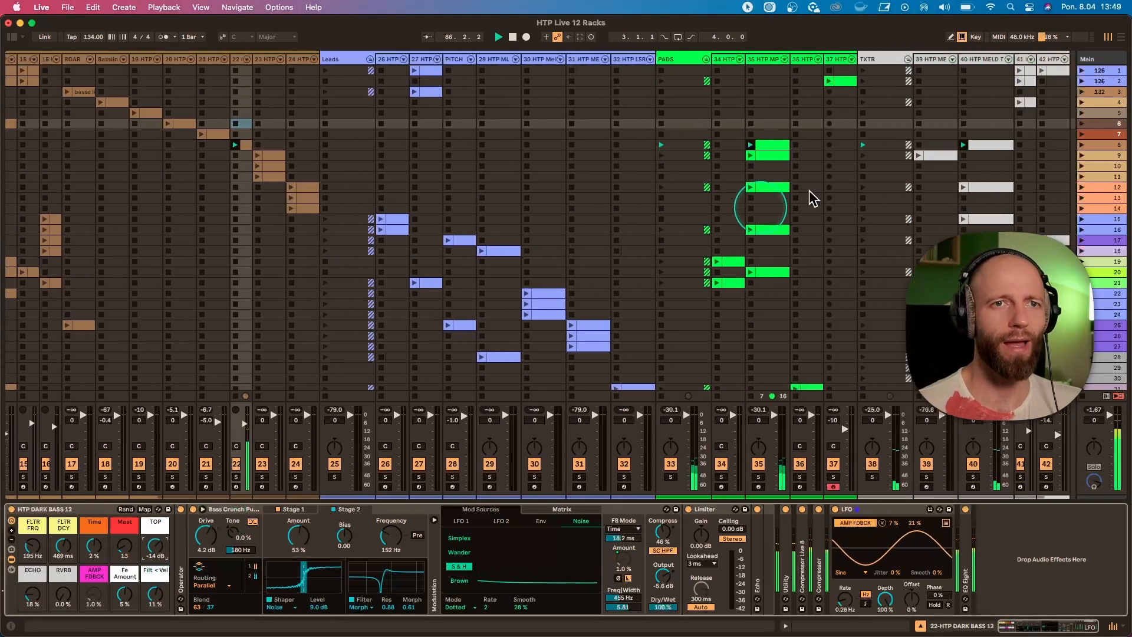
left_click(735, 145)
left_click(723, 476)
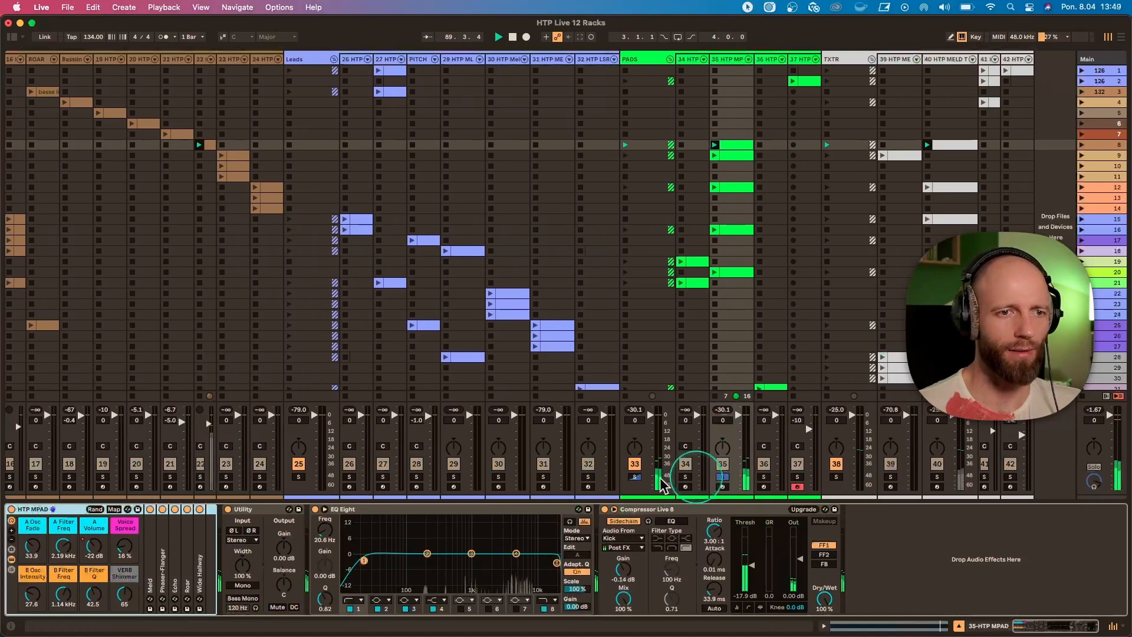
left_click(151, 560)
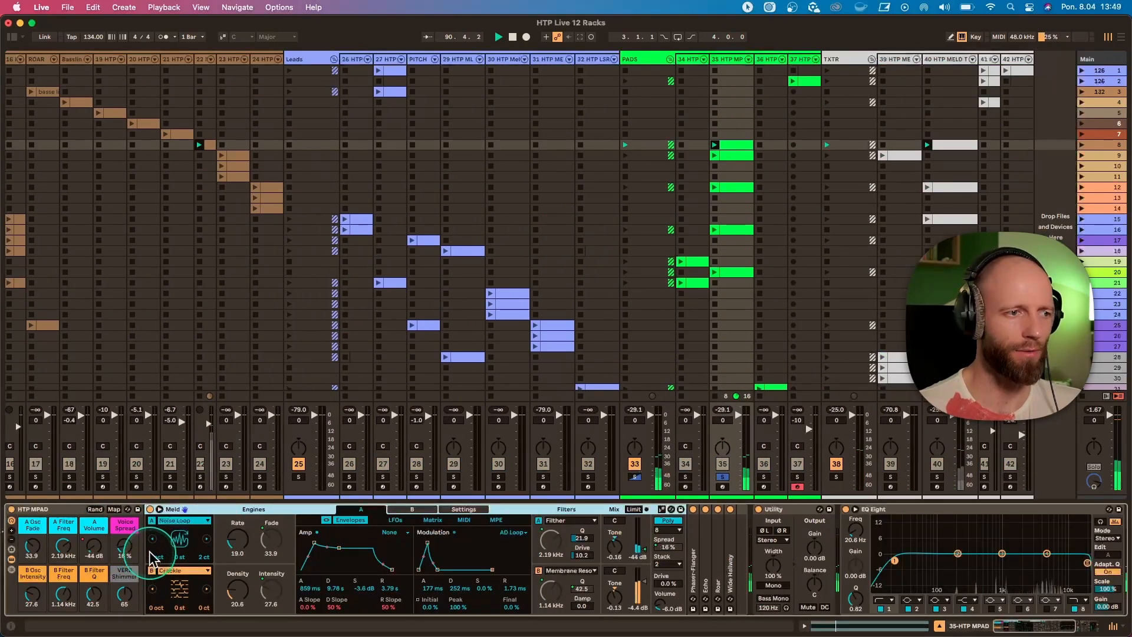
Try the A Osc Fade macro of track 35's HTP MPAD rack at 71.7 and undo the change.
left_click_drag(37, 557, 37, 546)
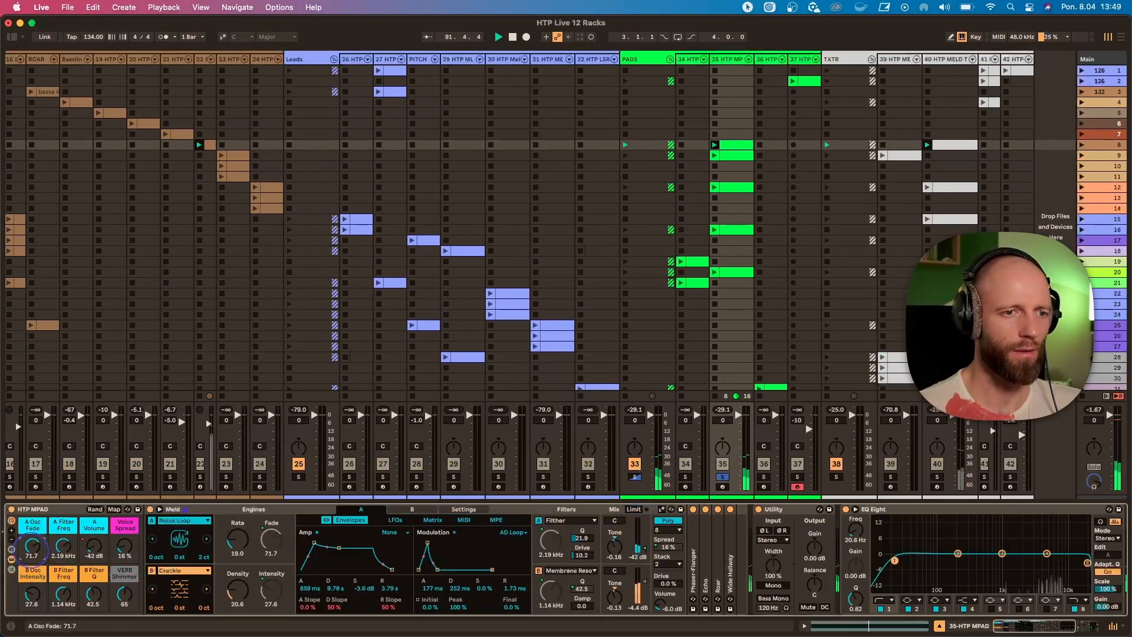
key("super+z")
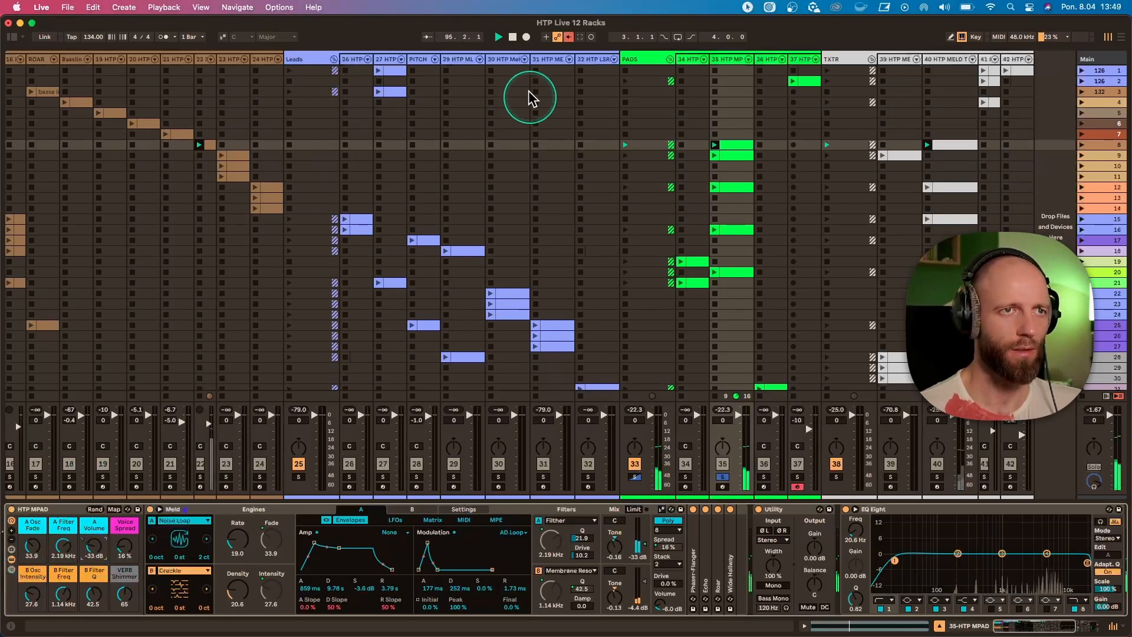
Re-enable automation, set HTP MPAD's A Filter Freq to 3.20 kHz, B Filter Freq to 818 Hz and B Filter Q to 74.0, and unsolo track 35.
left_click(569, 39)
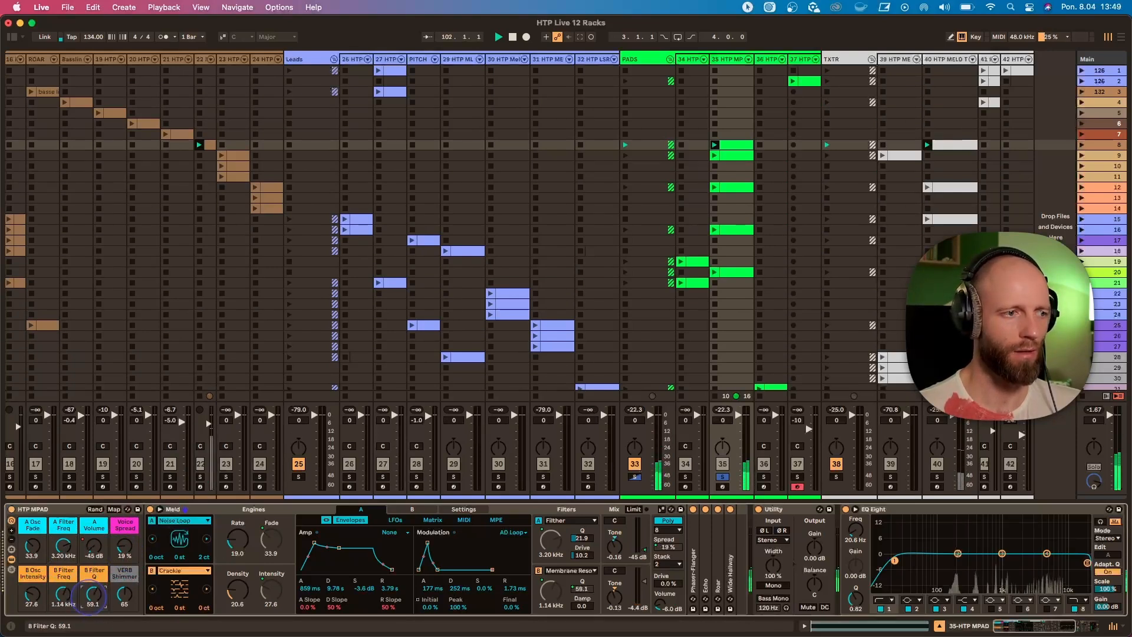
left_click(723, 477)
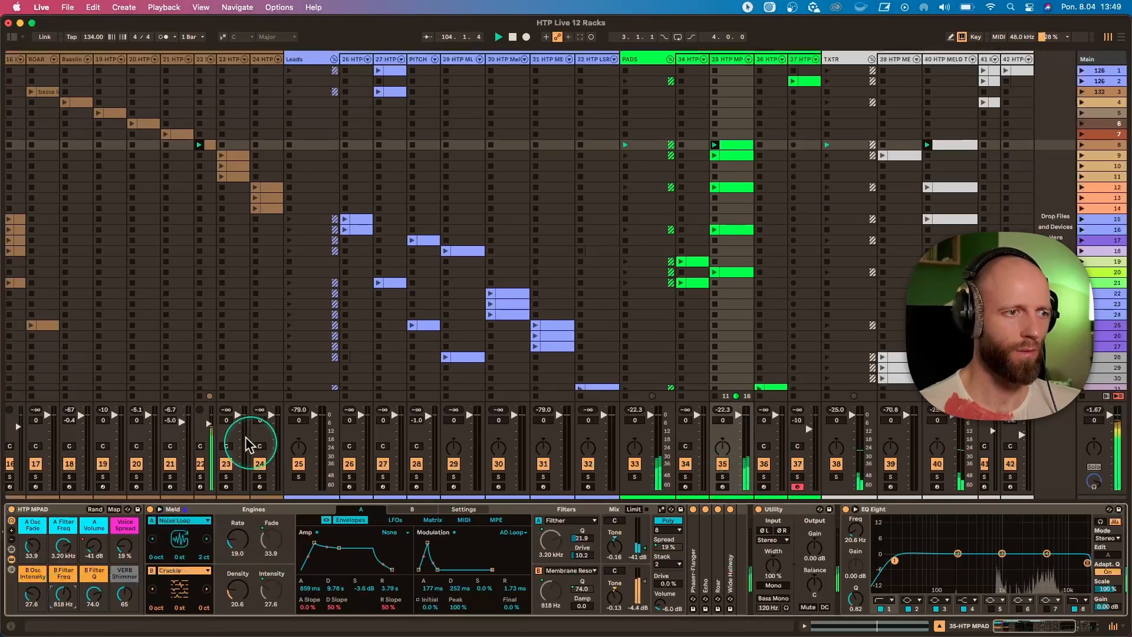
Adjust the macros of track 22's HTP DARK BASS 12 rack, setting FLTR DCY to 41.5 ms, TOP to -65 dB and Filt < Vel to -5 %.
left_click(203, 59)
left_click_drag(122, 549, 153, 547)
left_click_drag(154, 598, 127, 597)
left_click_drag(67, 550, 68, 570)
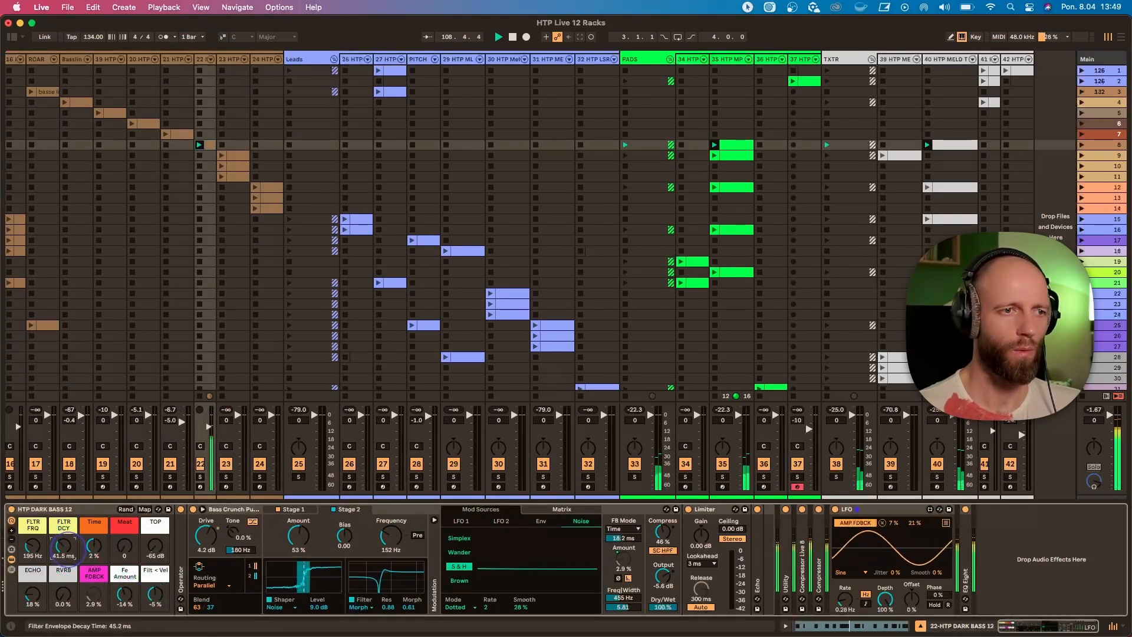
Set B Filter Freq to 2.57 kHz and B Osc Intensity to 28.3 in track 35's HTP MPAD rack.
left_click(733, 145)
left_click(733, 58)
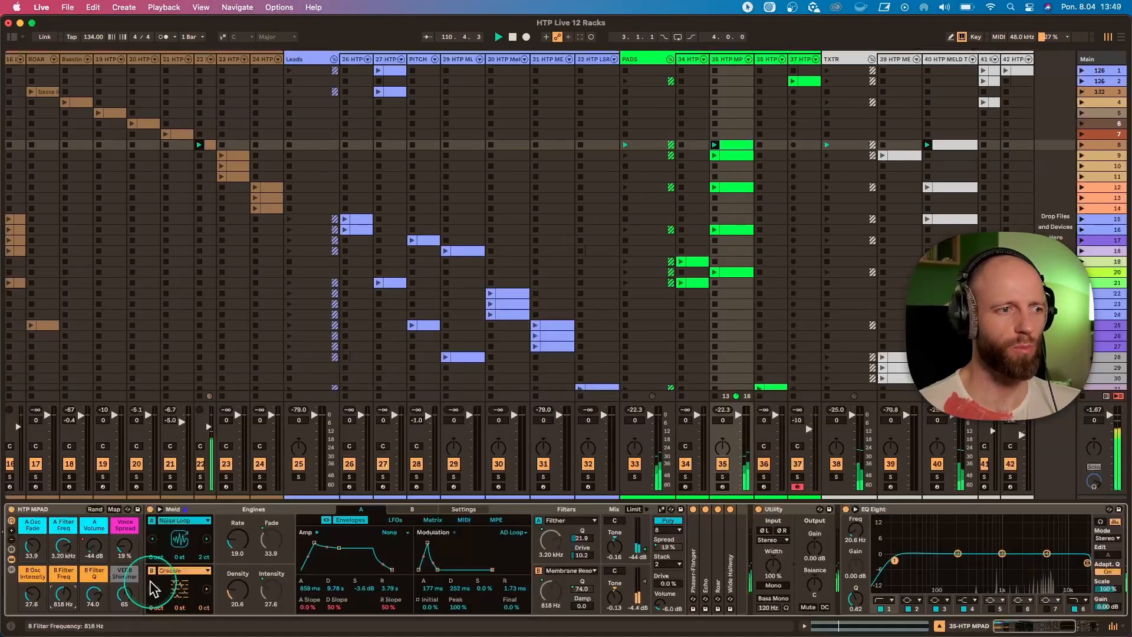
left_click_drag(63, 594, 62, 581)
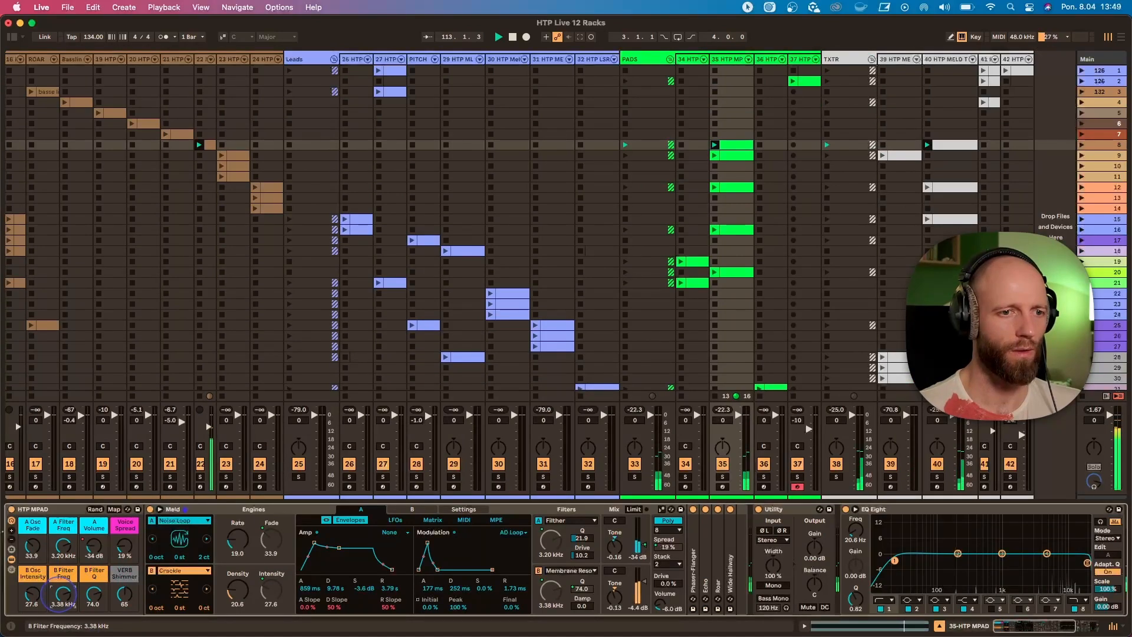
left_click_drag(63, 595, 33, 594)
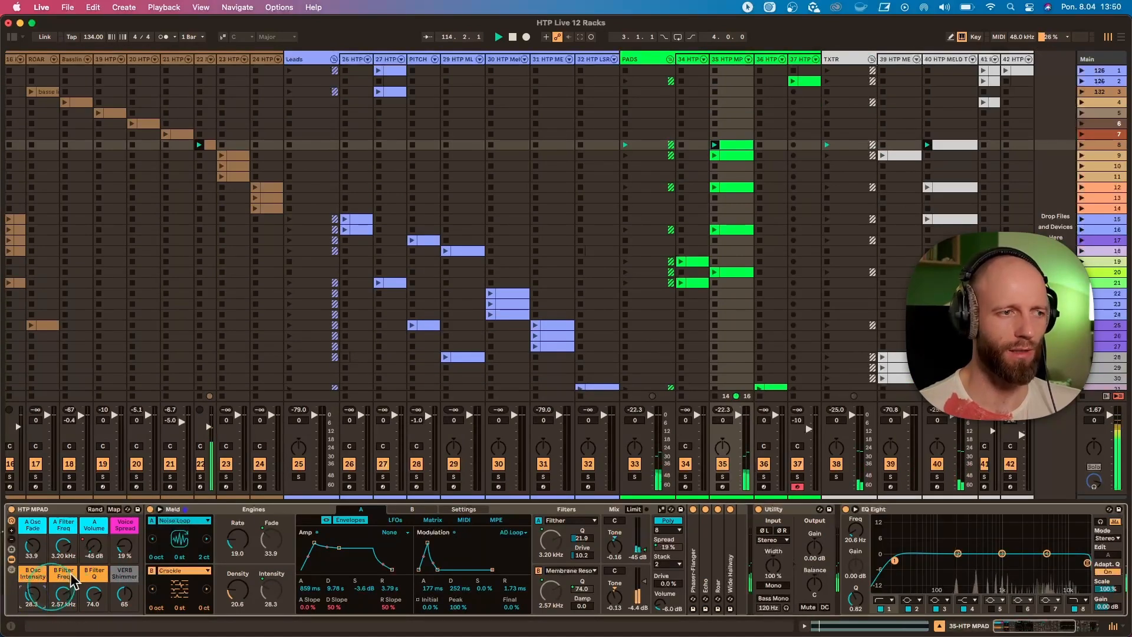
Inspect texture track 40's scene 8 clip and HTP MELD TXTR rack, soloing the track briefly to audition it.
left_click(960, 136)
left_click(961, 143)
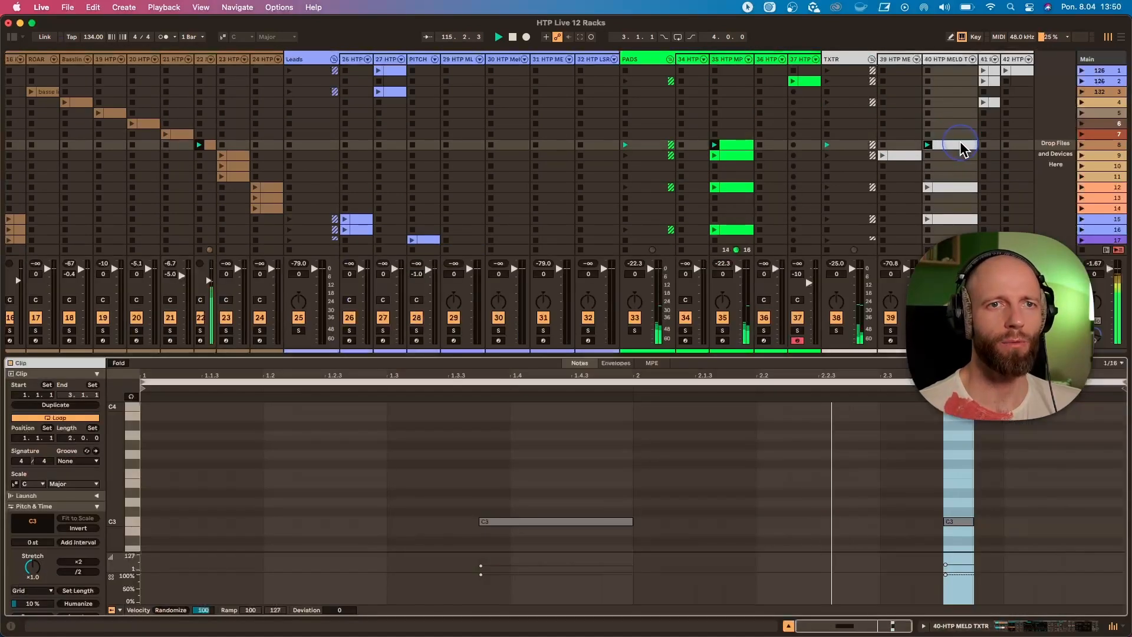
left_click(967, 71)
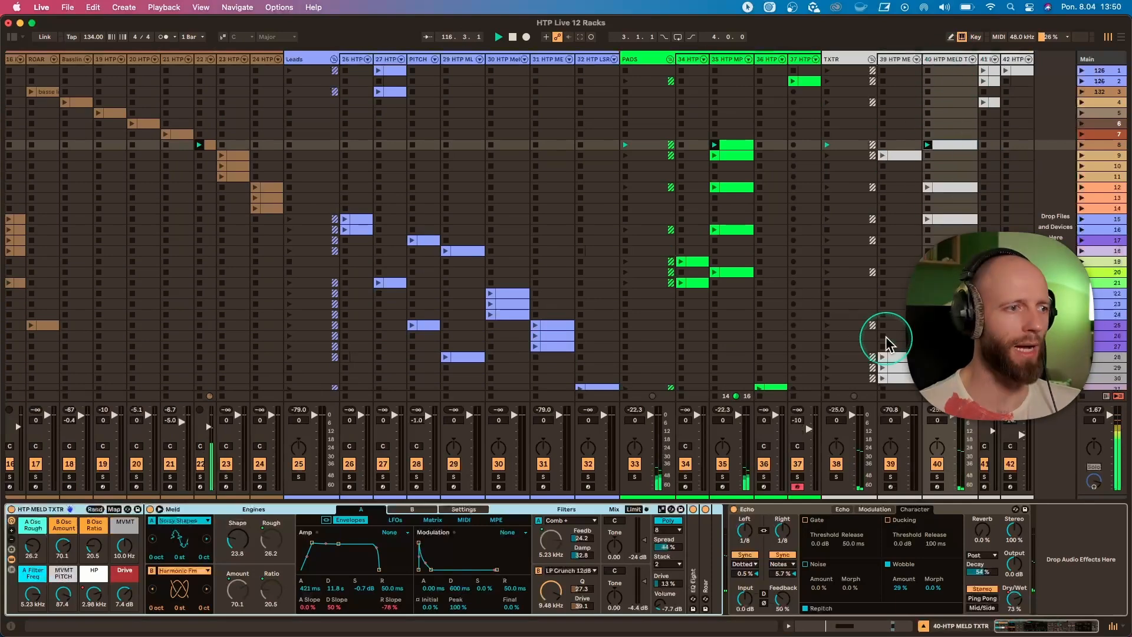
left_click(937, 477)
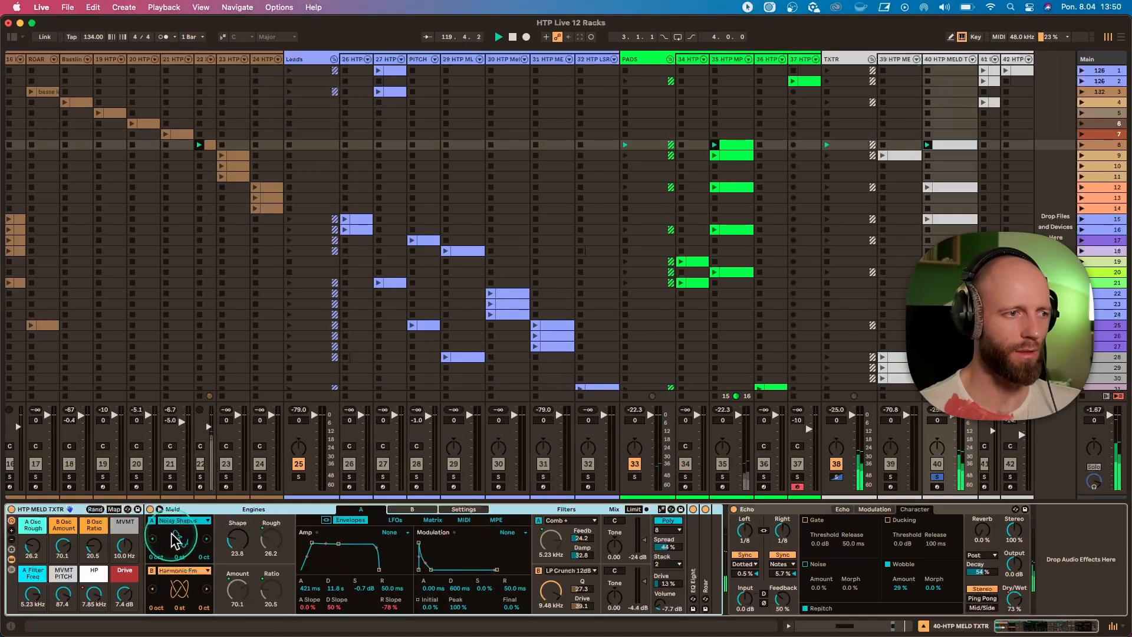
left_click(938, 477)
left_click(940, 477)
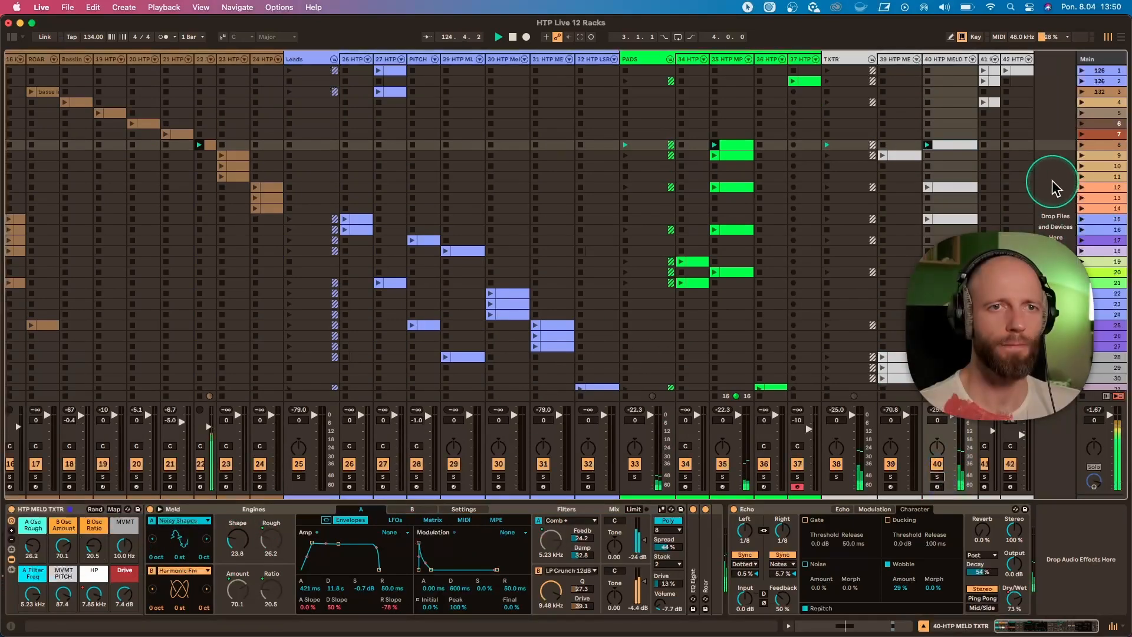
Launch scene 9 and show the HTP Meld Bass 2 rack of track 23, selecting its scene 9 clip.
left_click(1082, 155)
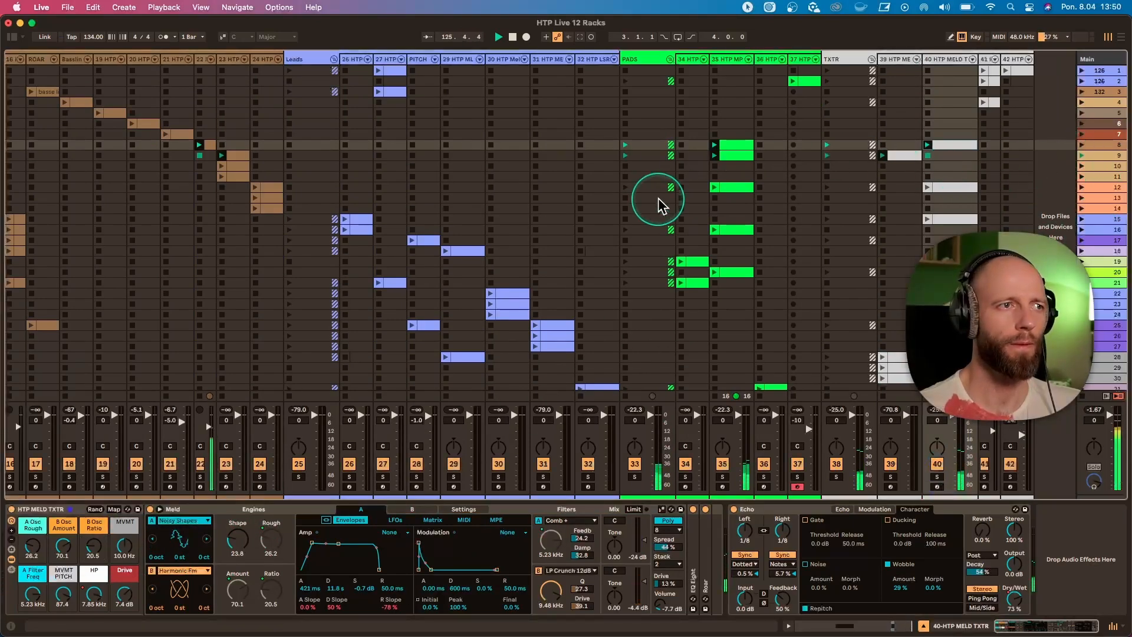
scroll(480, 197, "left", 5)
left_click(388, 61)
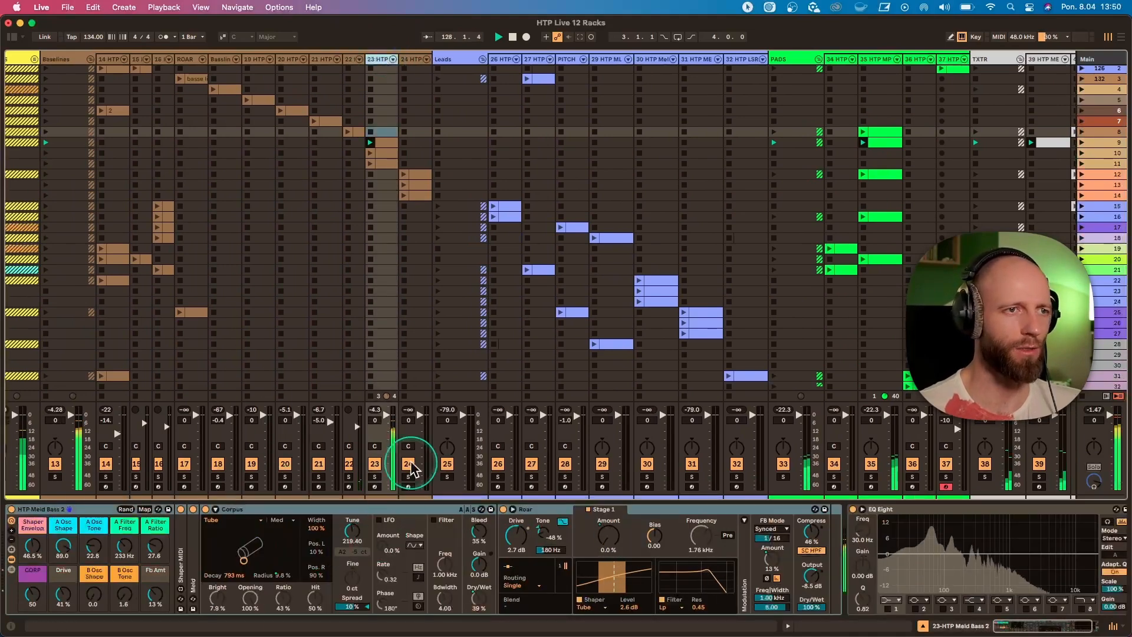
scroll(413, 233, "left", 3)
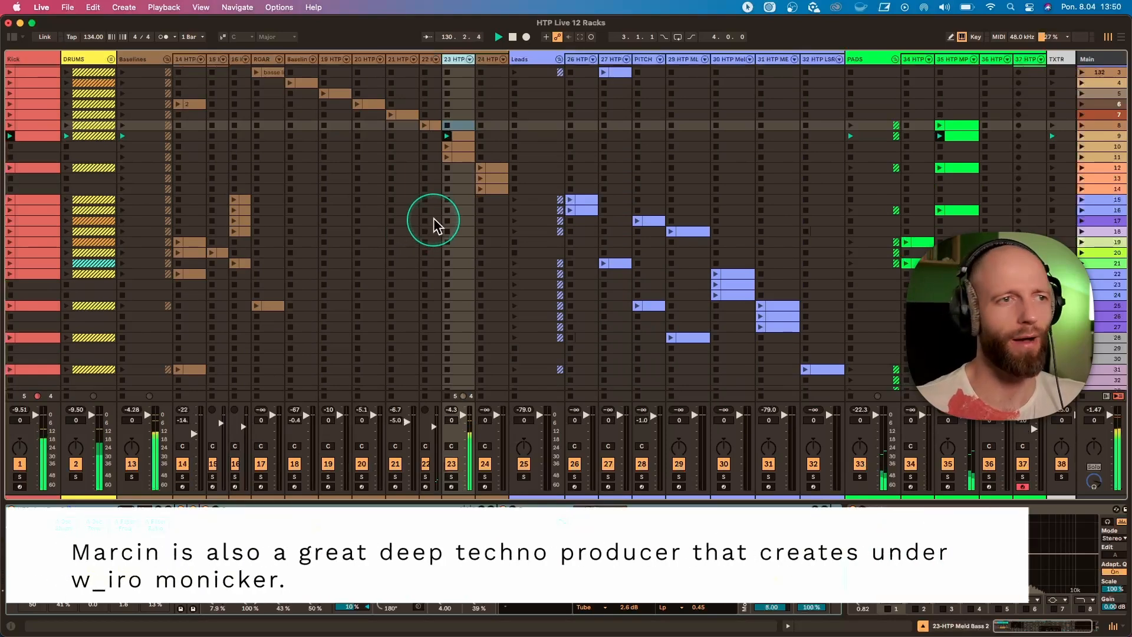
left_click(465, 136)
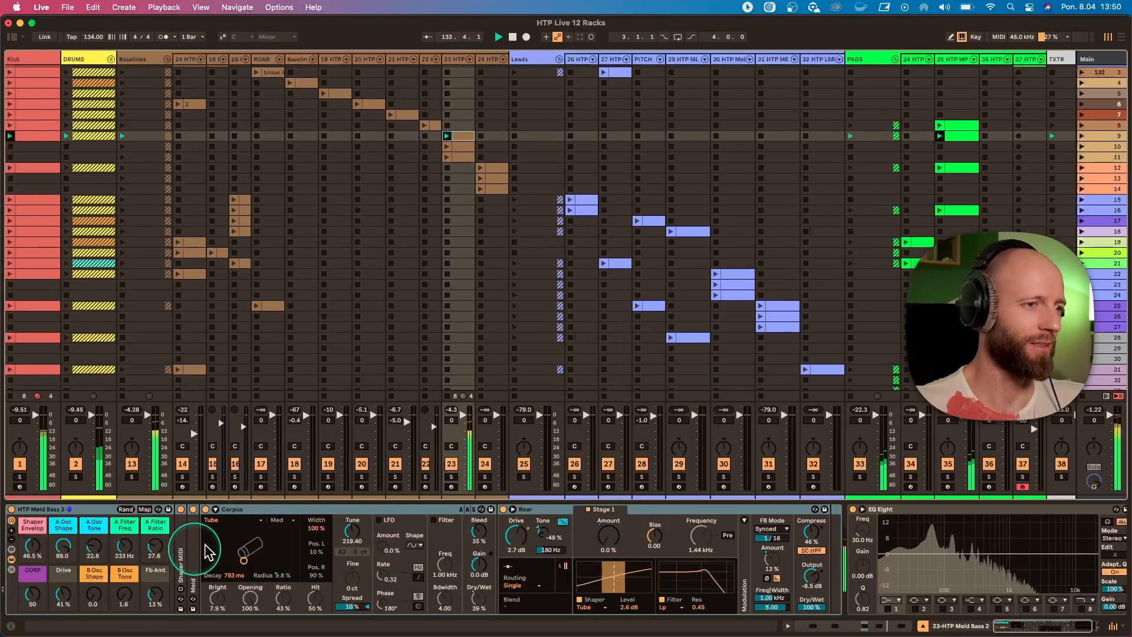
With track 23 temporarily soloed, set Shaper Envelop to 29.9 %, A Osc Shape to 60.6 and A Filter Ratio to 66.1, and sweep A Filter Freq.
left_click(451, 476)
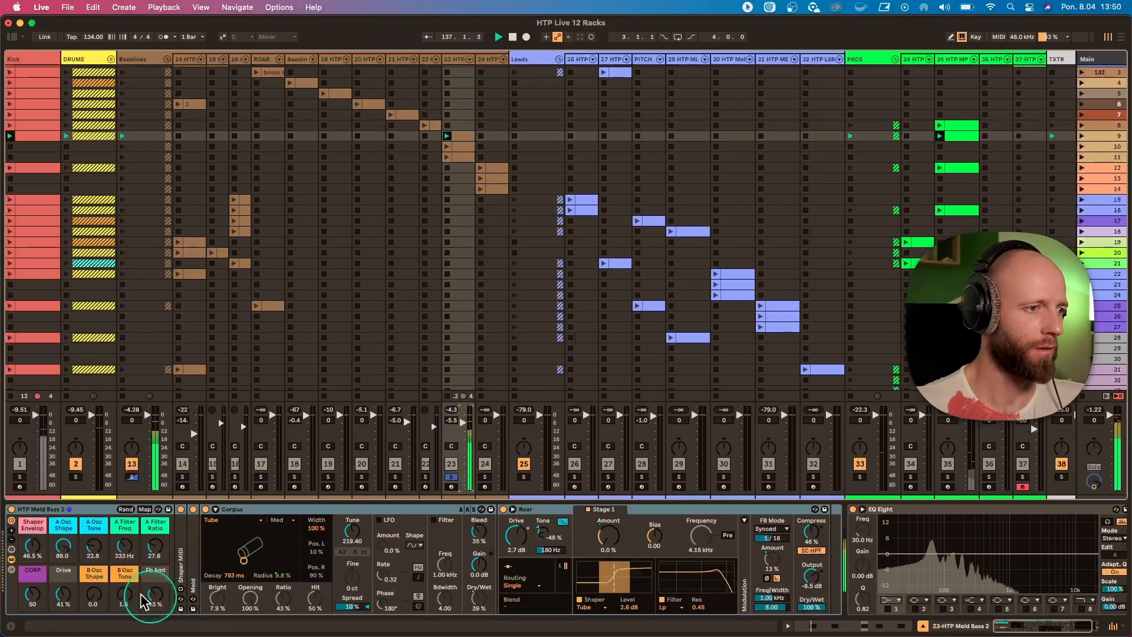
left_click_drag(63, 547, 63, 568)
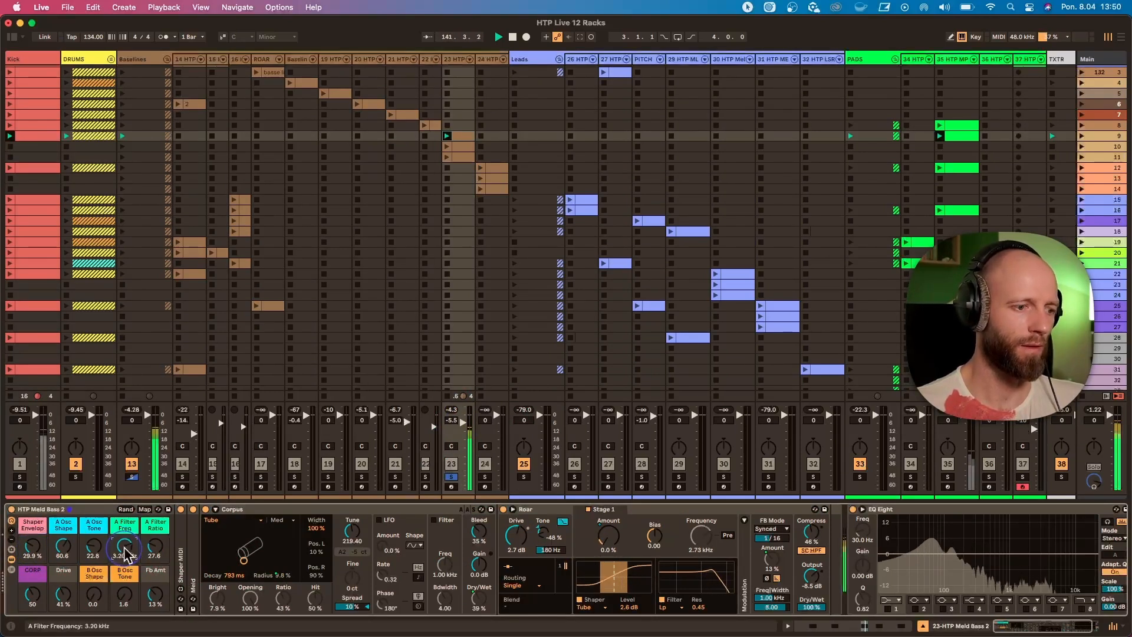
left_click_drag(125, 554, 125, 577)
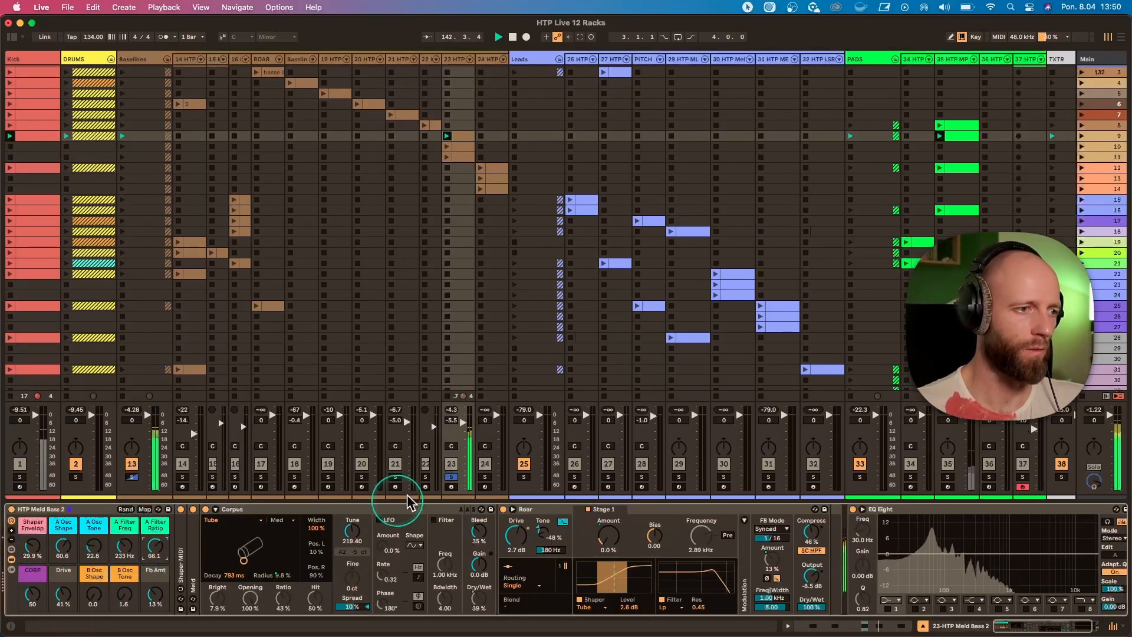
left_click(451, 476)
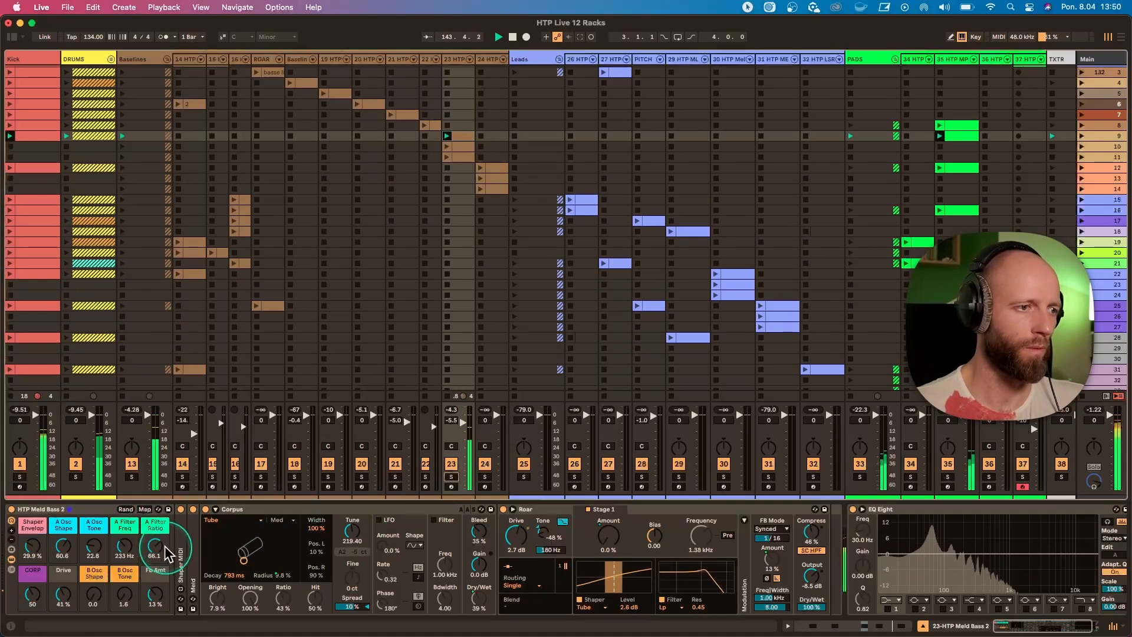
Mute pad track 35 and set HTP Meld Bass 2's CORP macro to 38.
left_click(948, 464)
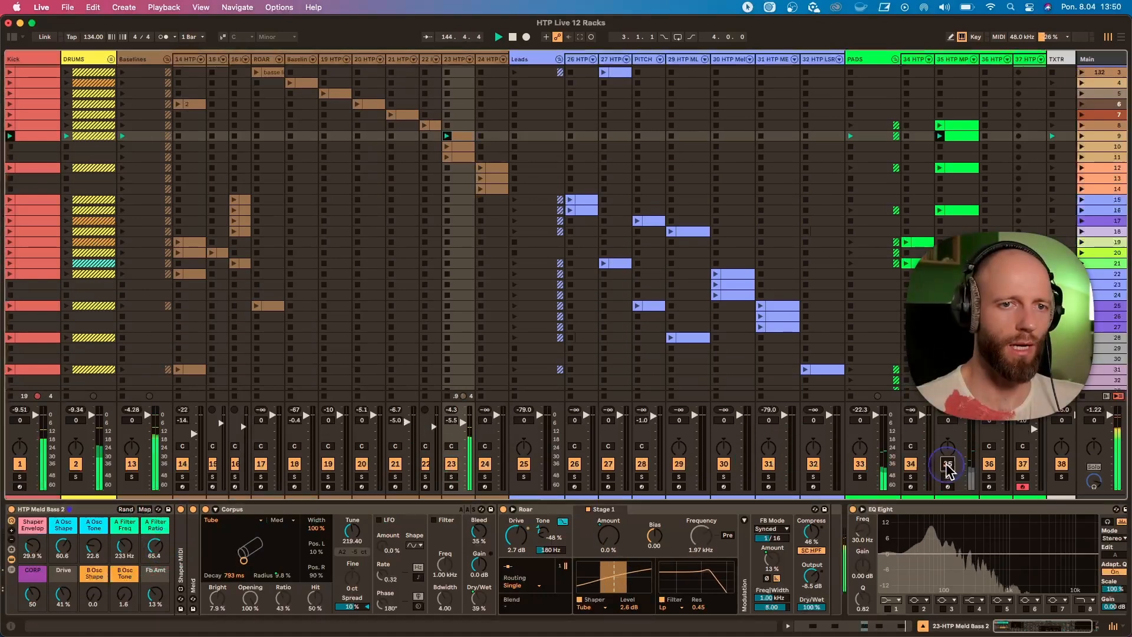
left_click_drag(31, 596, 30, 594)
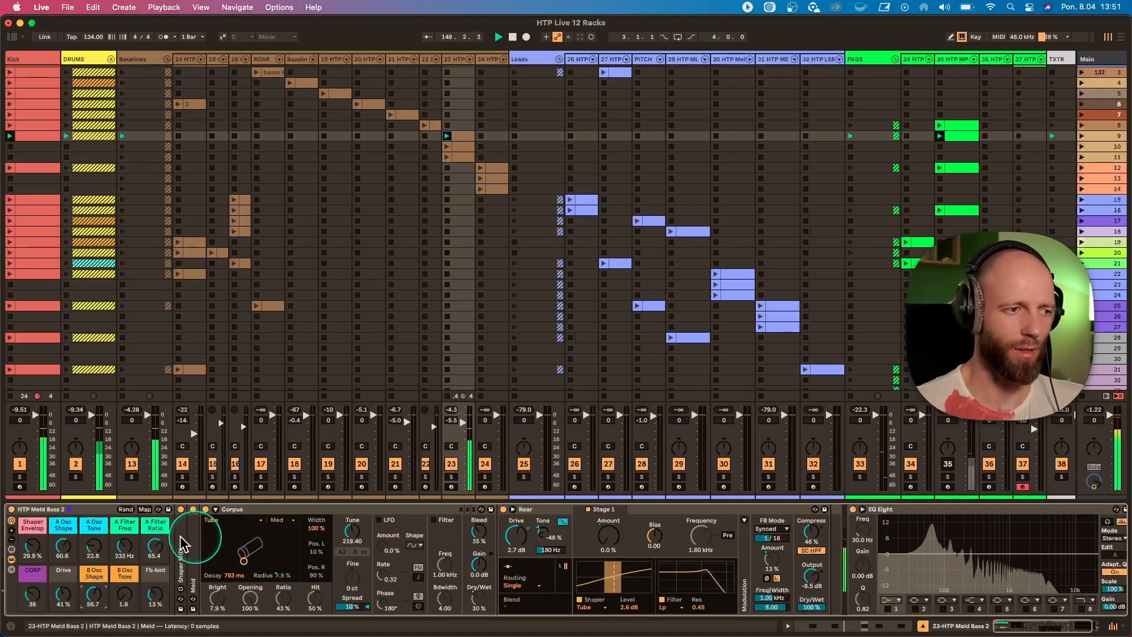
Unfold the Meld device in track 23's rack and set B Osc Shape to 4.7 and B Osc Tone to 8.7.
double_click(193, 554)
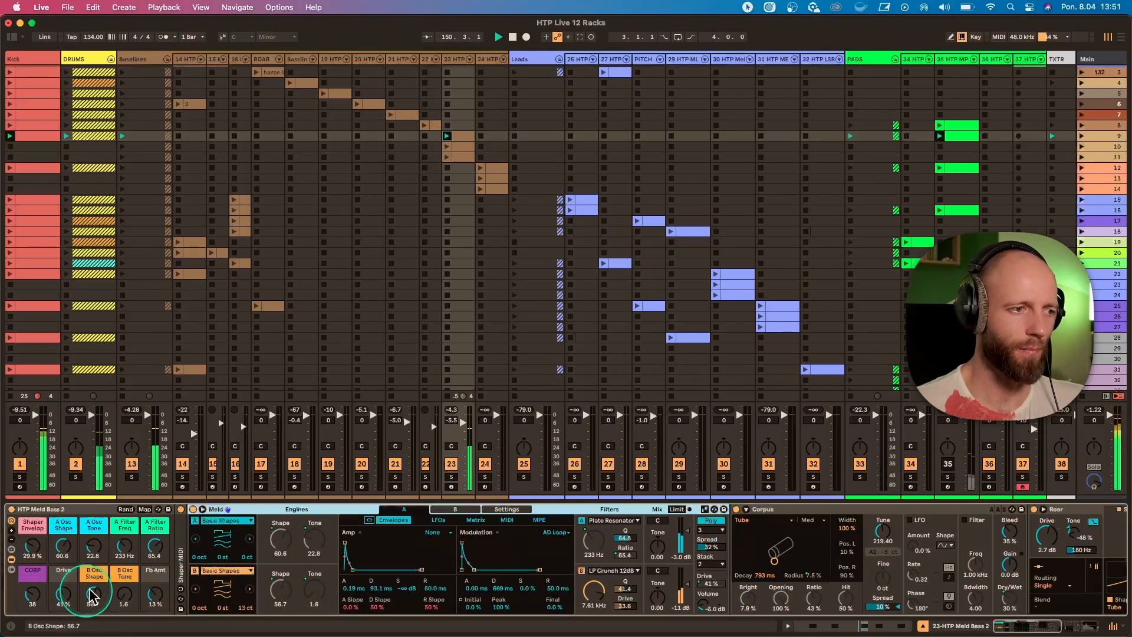
left_click_drag(94, 596, 94, 589)
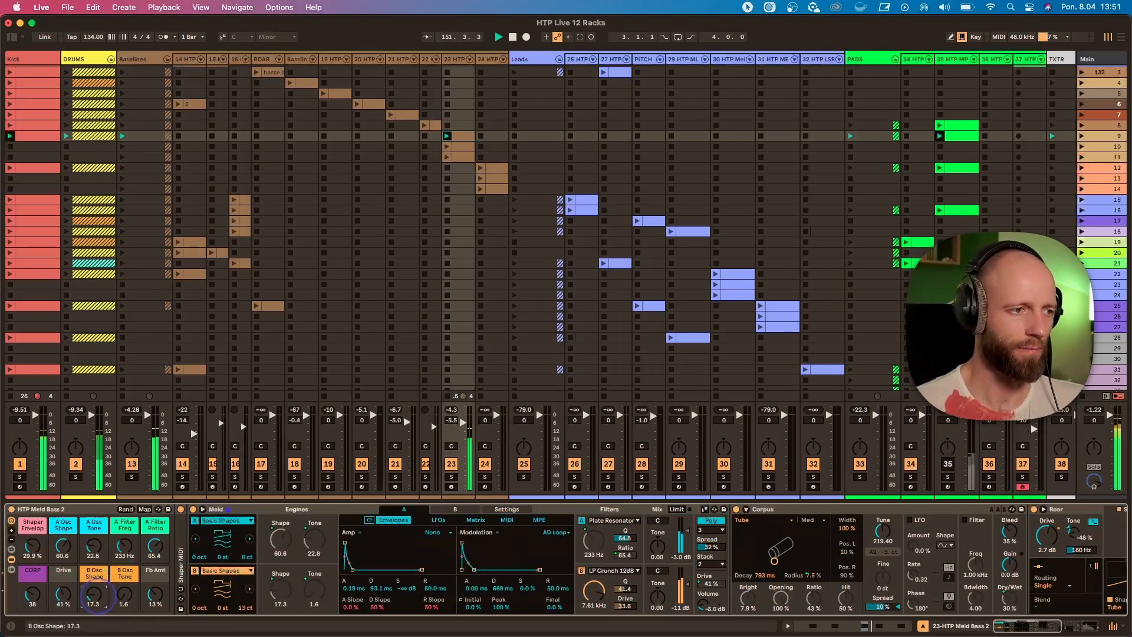
left_click_drag(135, 600, 136, 575)
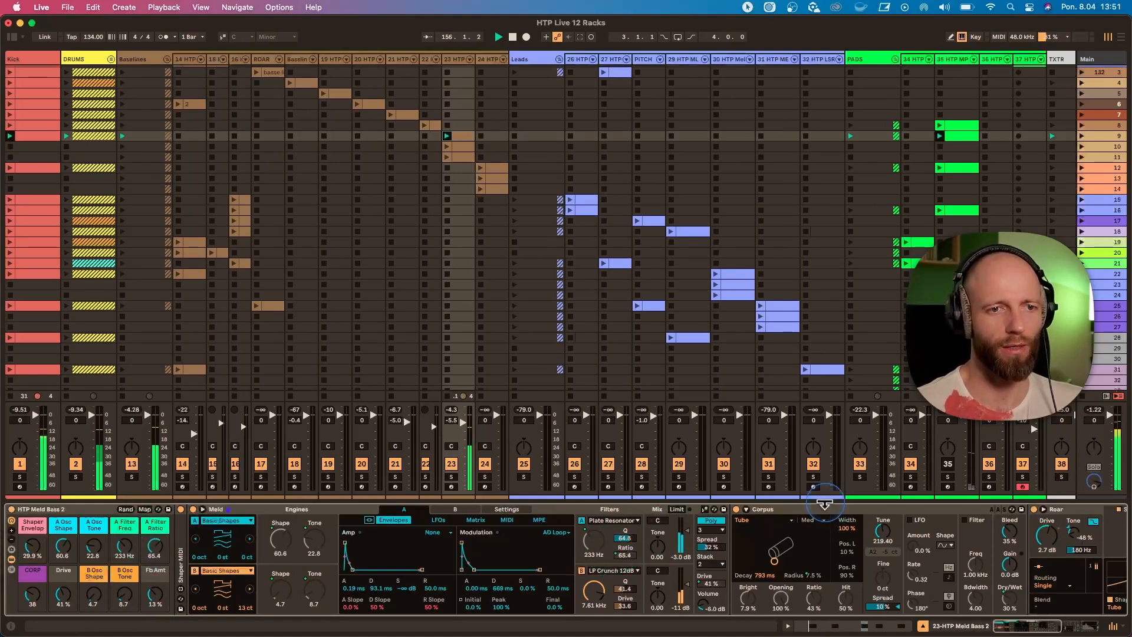
Inspect the Roar and Shaper MIDI devices in HTP Meld Bass 2, leaving Shaper MIDI, Meld, Corpus and Roar all folded.
double_click(825, 509)
double_click(808, 509)
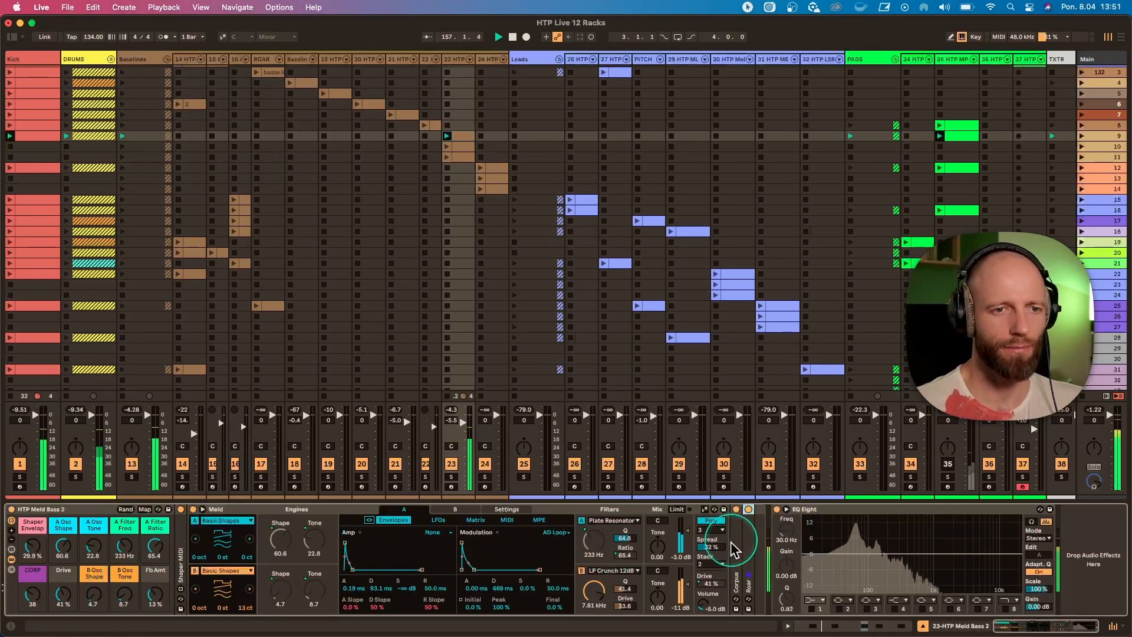
double_click(747, 540)
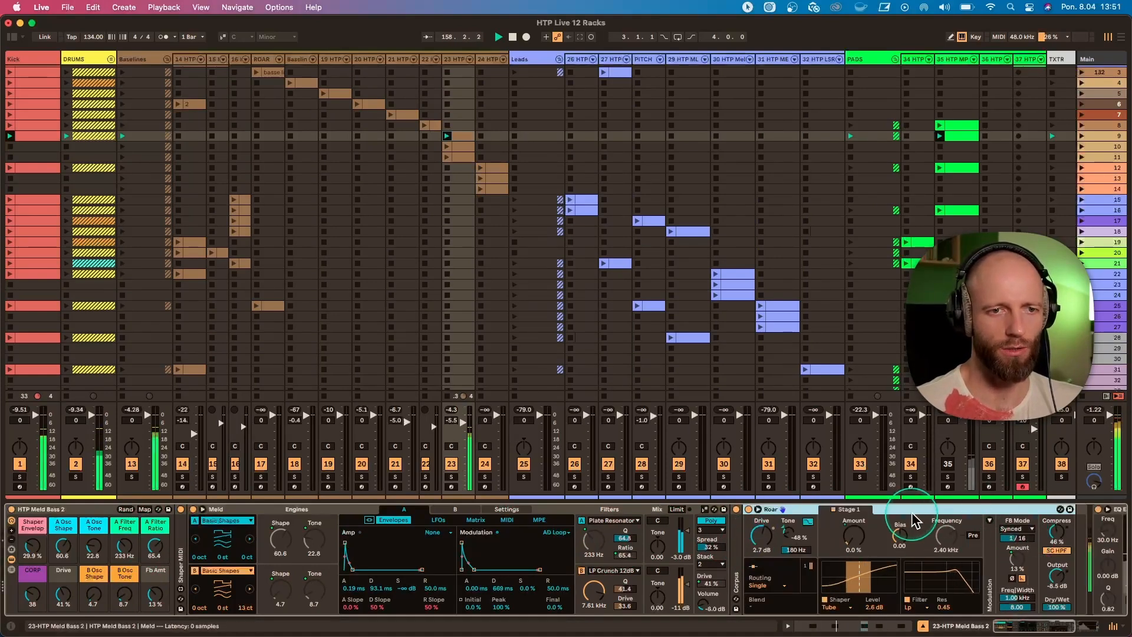
double_click(182, 547)
double_click(534, 510)
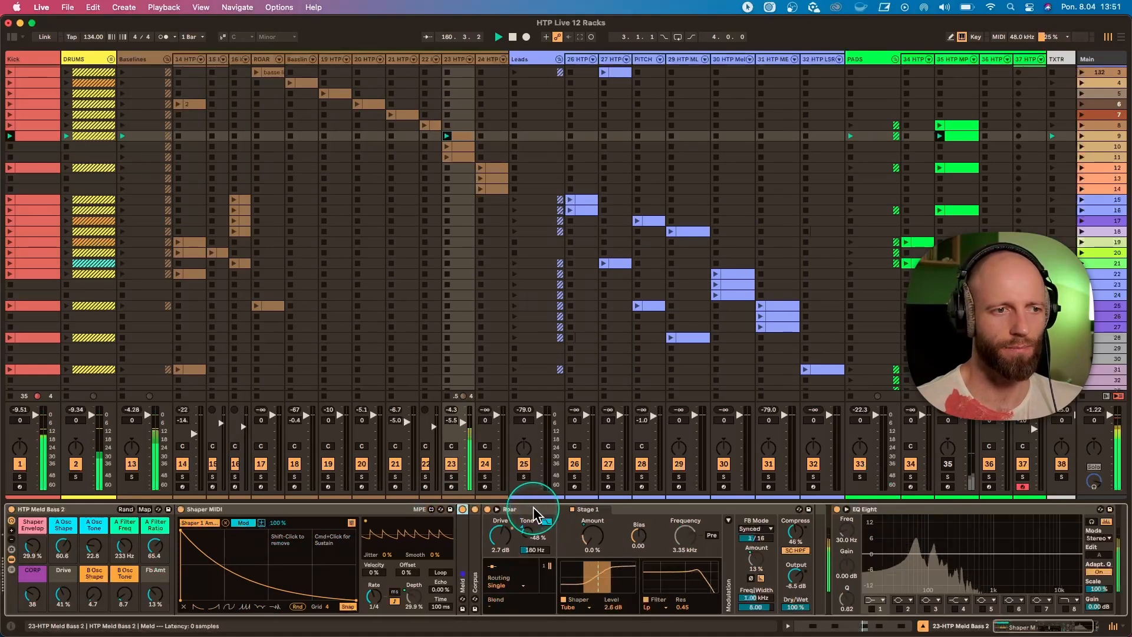
double_click(534, 509)
double_click(435, 510)
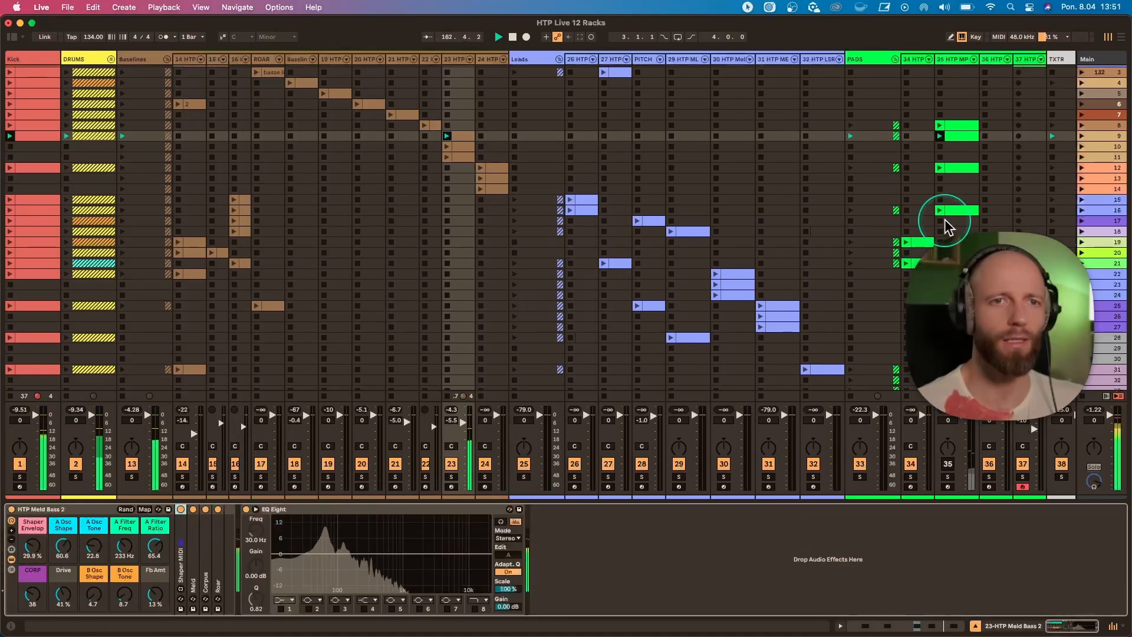
Reactivate pad track 35, show its HTP MPAD rack and open its scene 9 clip.
scroll(946, 226, "right", 3)
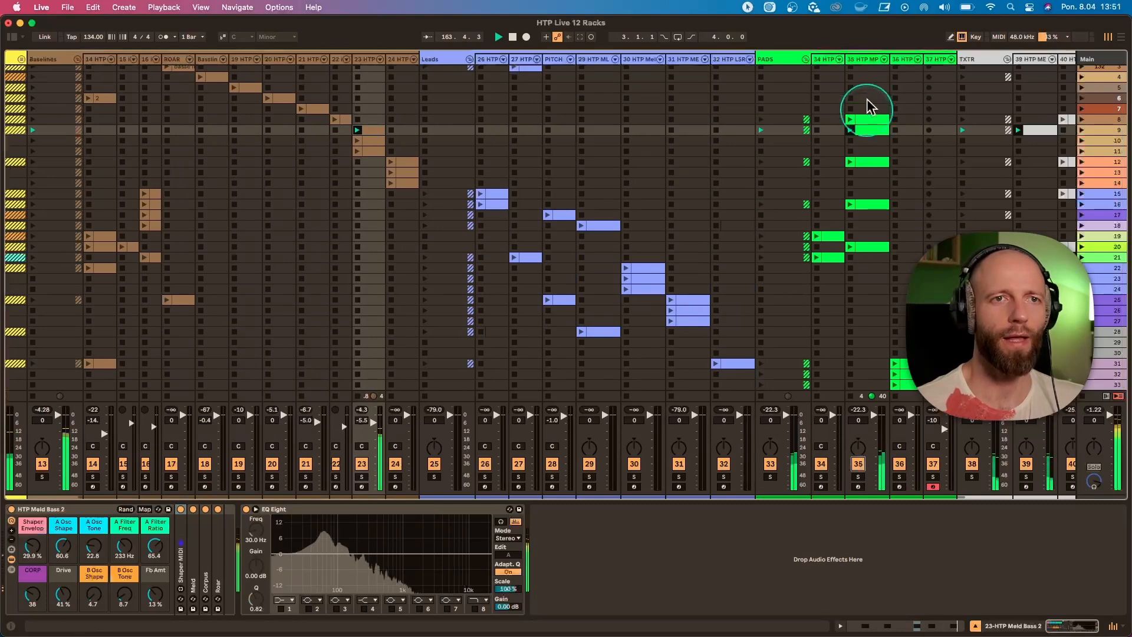
left_click(870, 107)
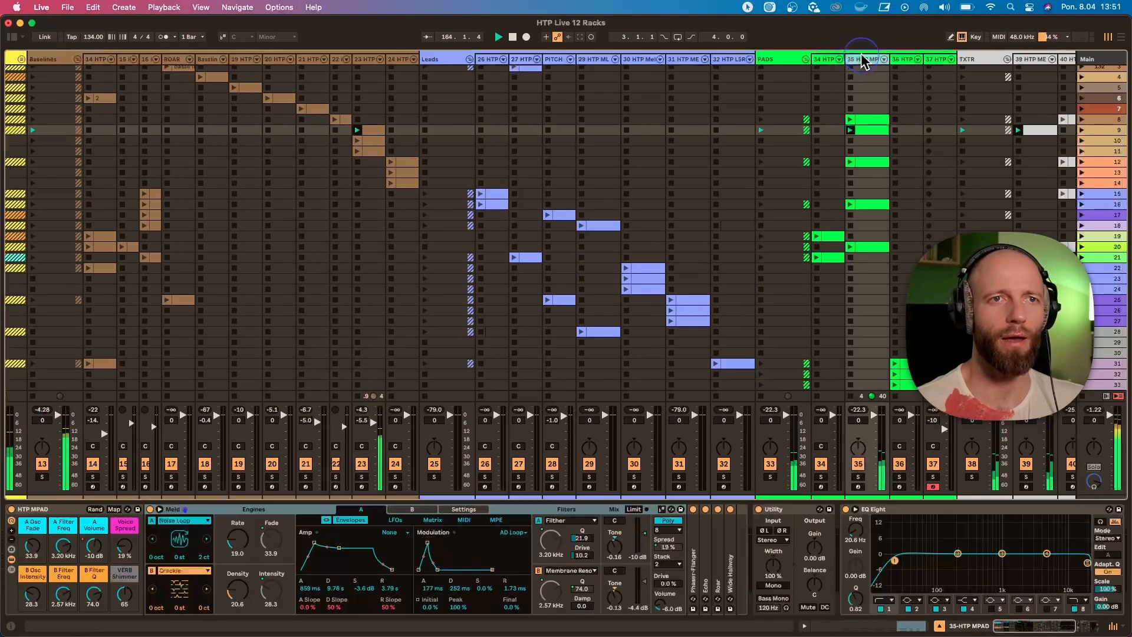
double_click(871, 130)
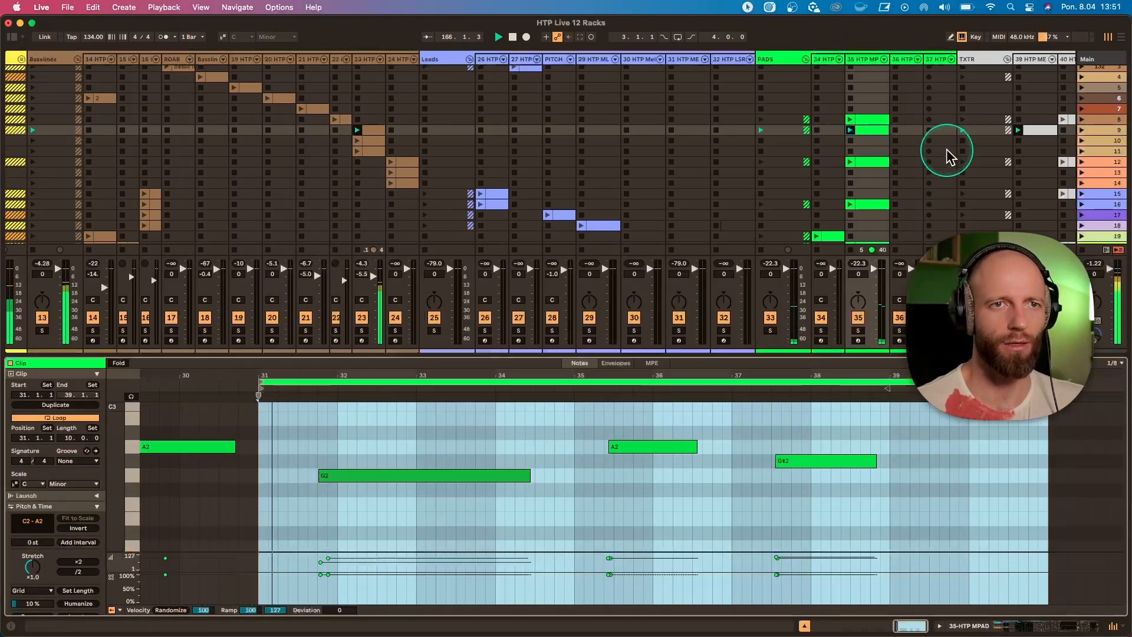
Open texture track 39's scene 9 clip, solo the track and show its HTP MELD ATMO rack.
scroll(947, 157, "right", 4)
left_click(934, 134)
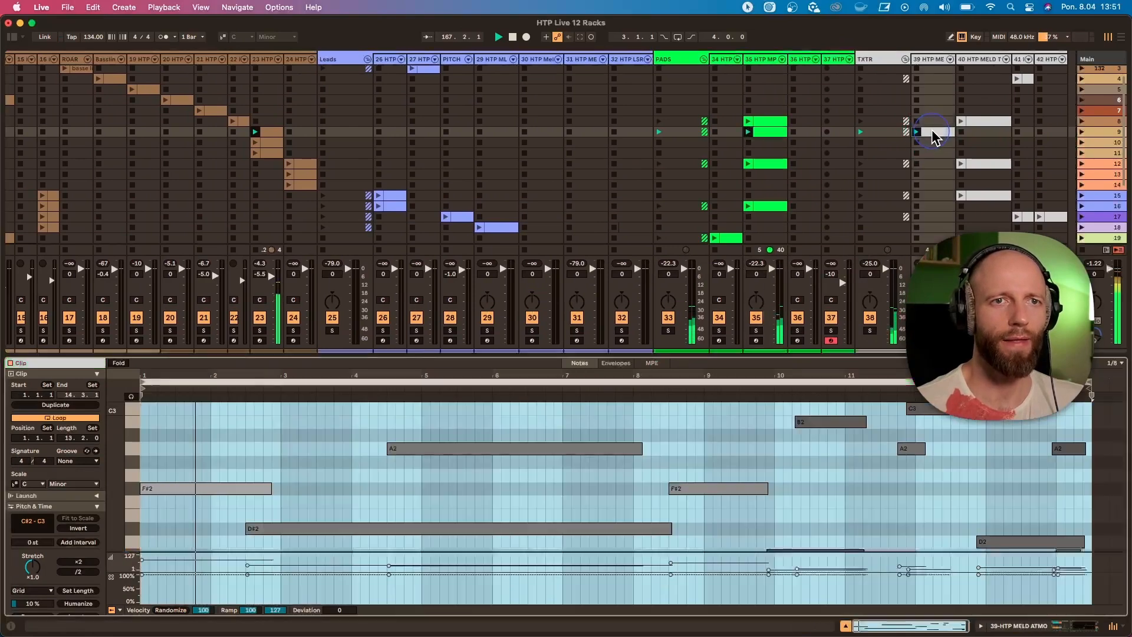
left_click(925, 332)
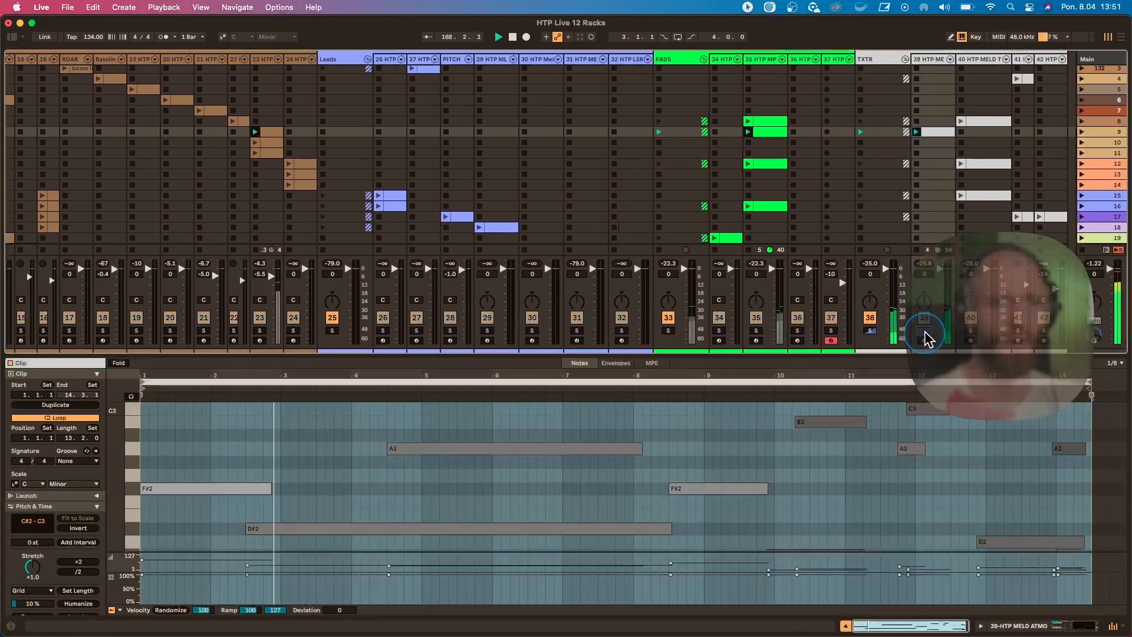
left_click(924, 59)
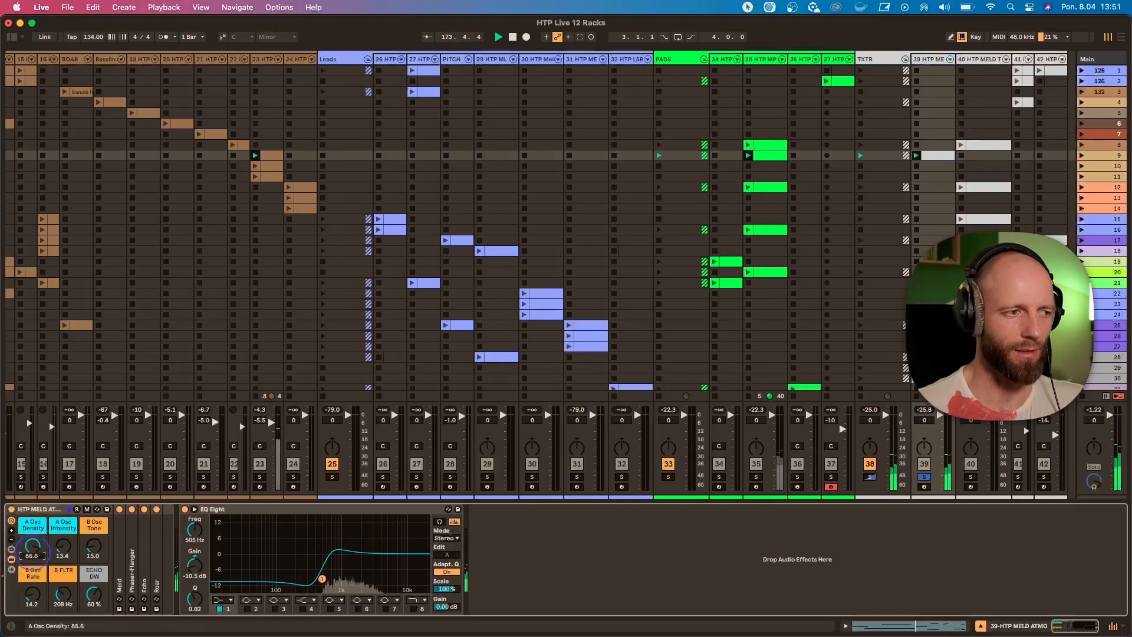
Undo the A Osc Density change and try the B Osc Tone and B Osc Rate macros of HTP MELD ATMO, undoing each change.
key("super+z")
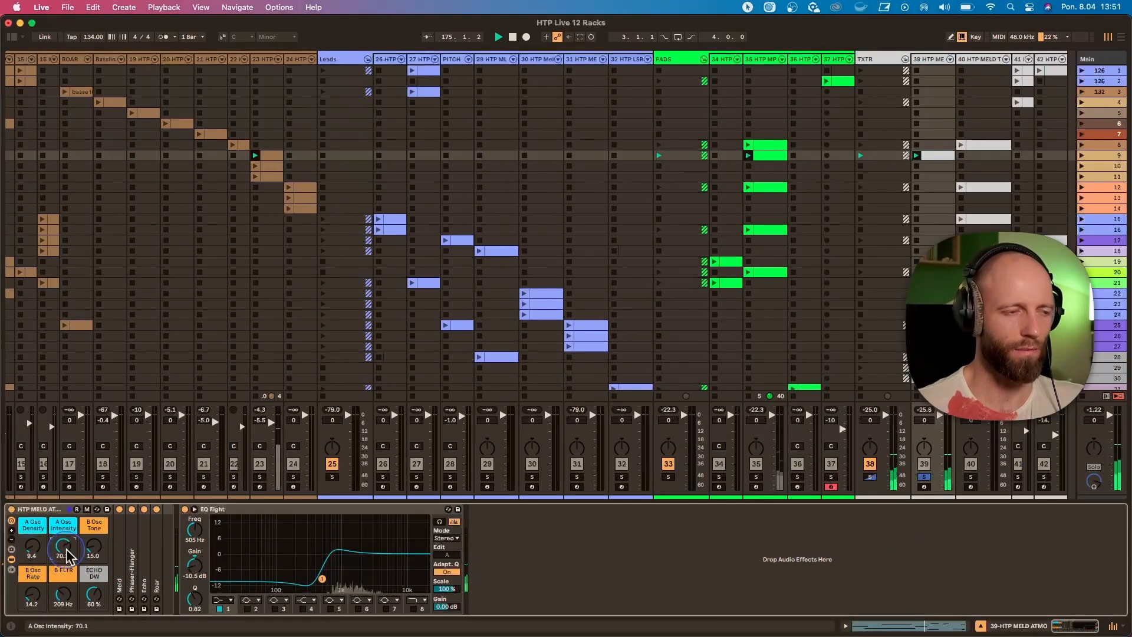
left_click_drag(94, 548, 93, 527)
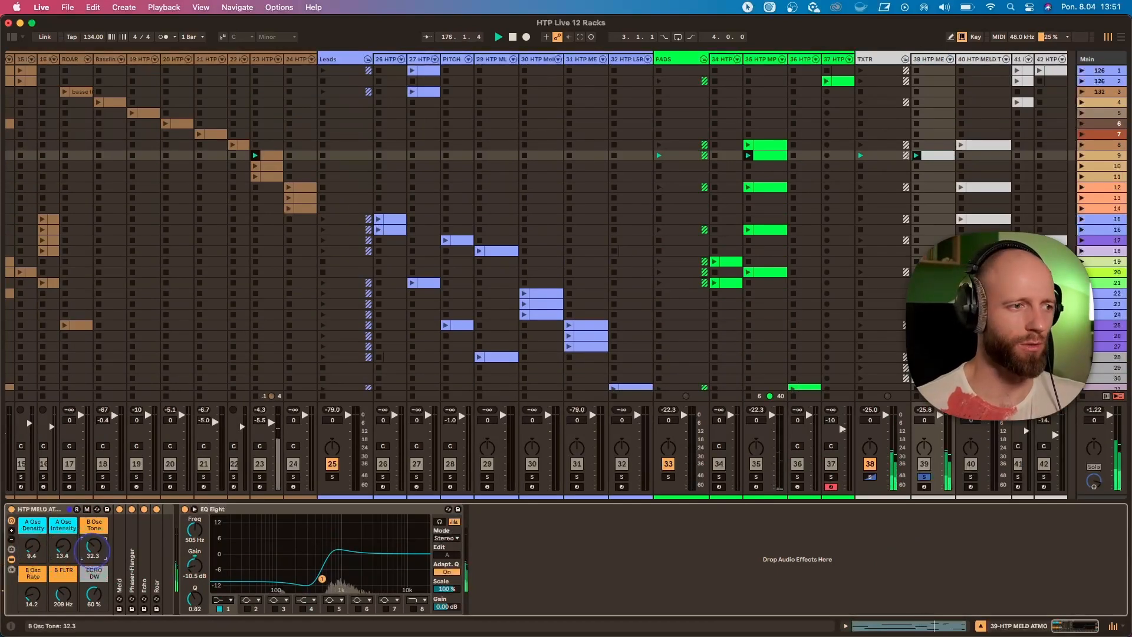
key("super+z")
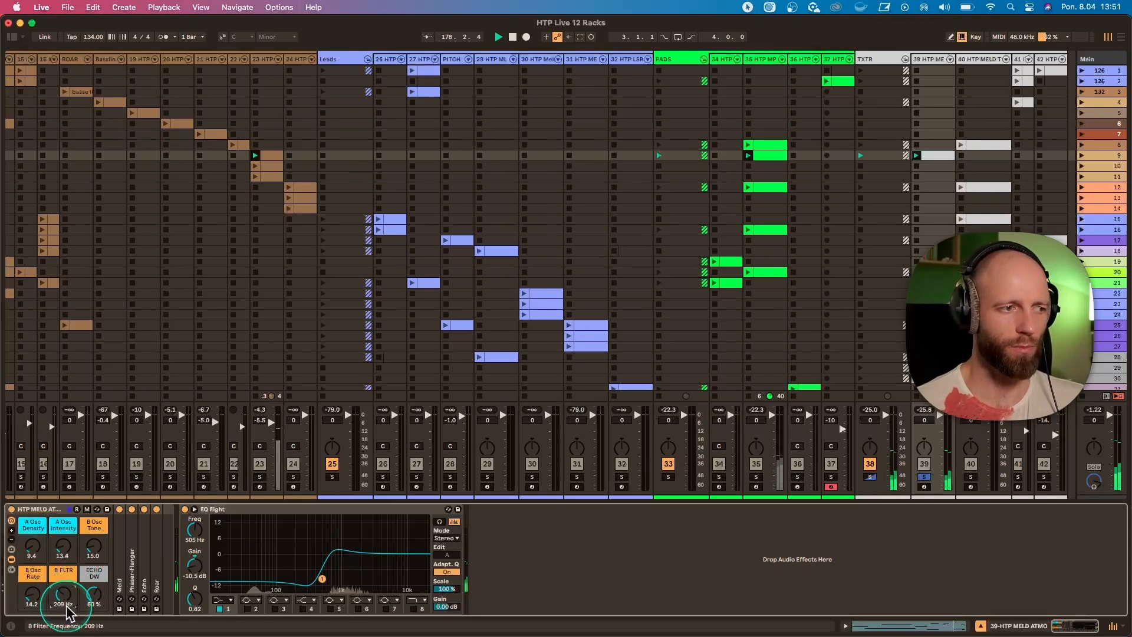
left_click(32, 597)
key("super+z")
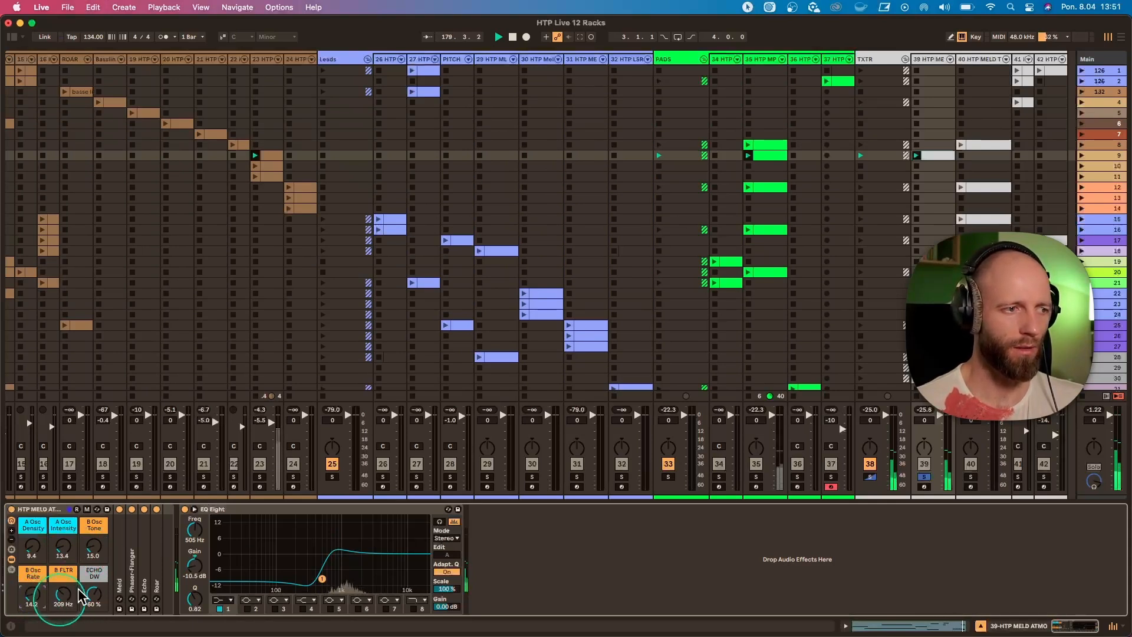
Unsolo texture track 39 and launch scene 9, followed by bass track 23's scene 10 clip.
left_click(927, 455)
left_click(924, 477)
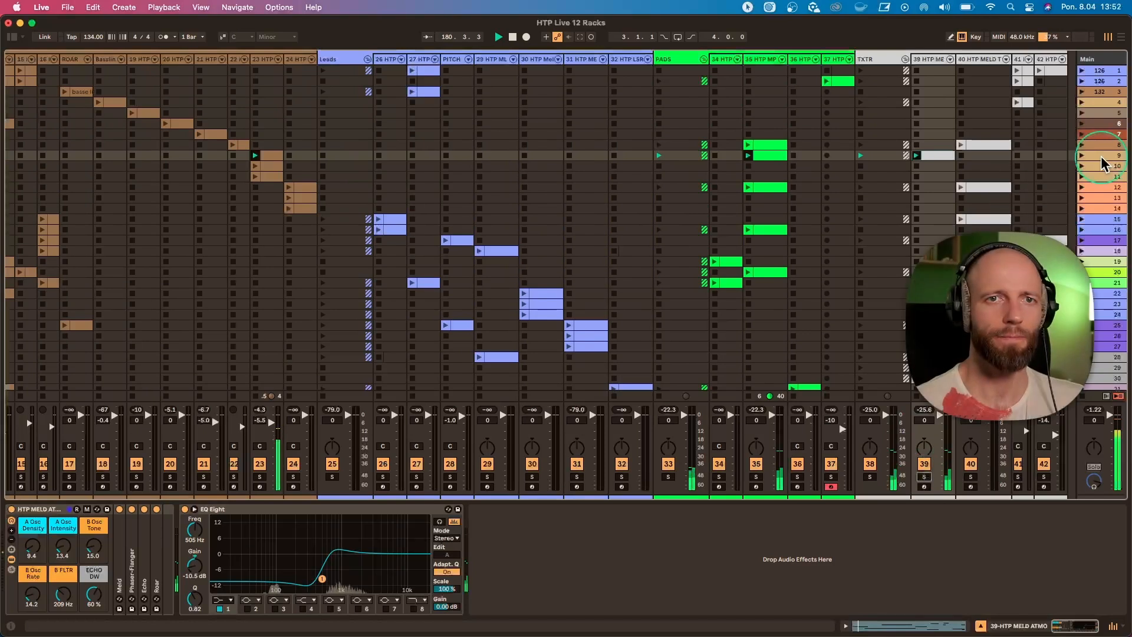
left_click(1085, 156)
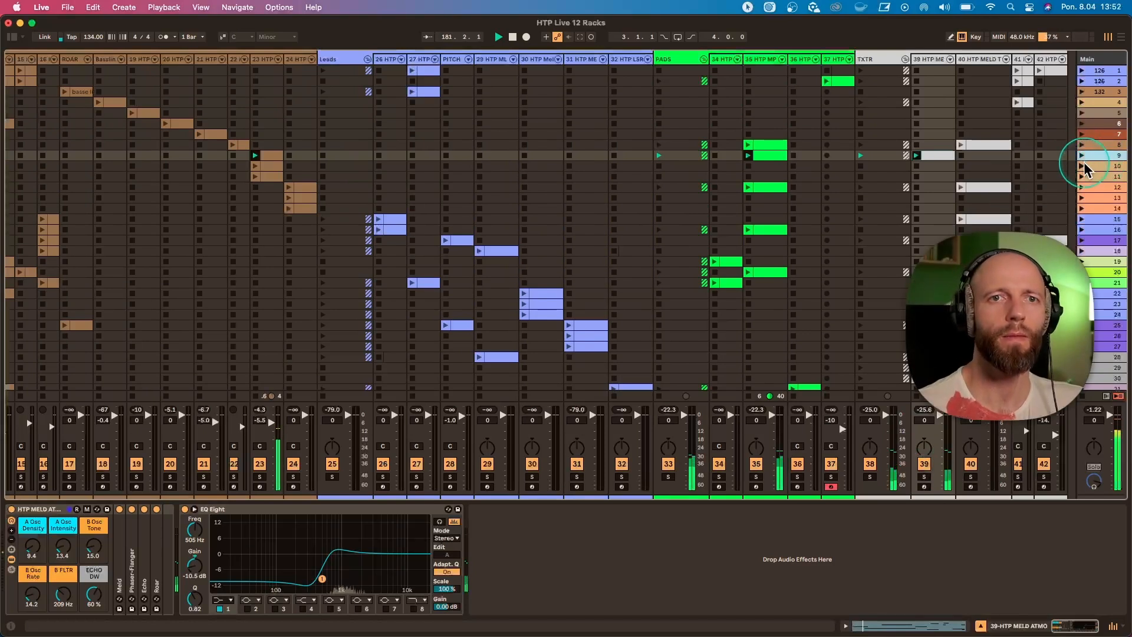
left_click(257, 167)
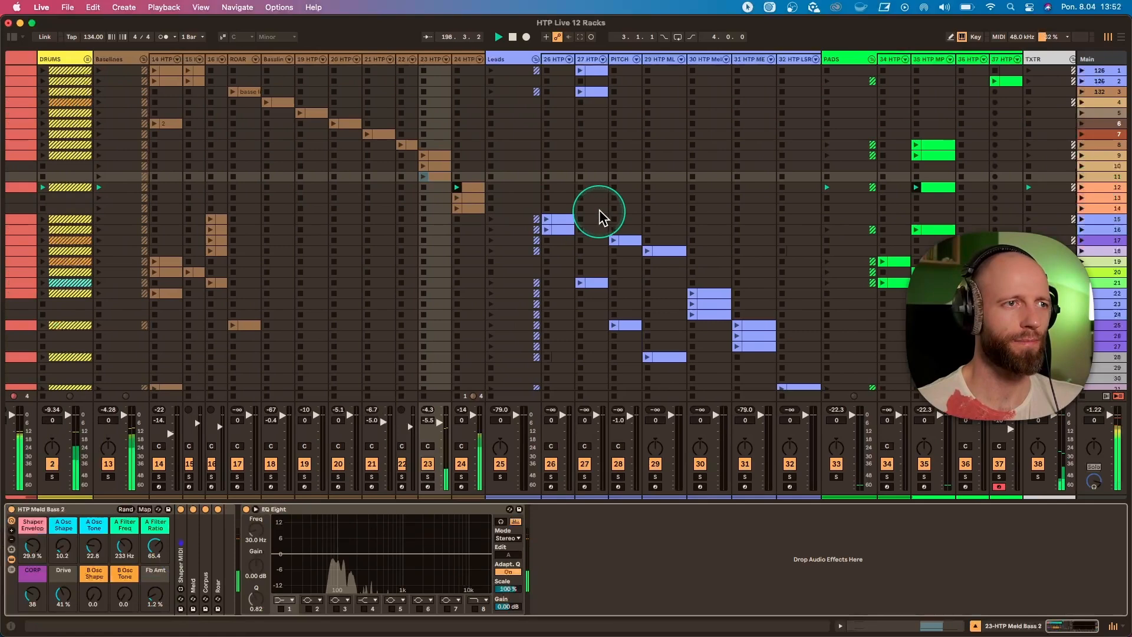
Launch scene 12 and show bass track 24's HTP MELD TRIBAL BASS rack.
scroll(599, 210, "left", 1)
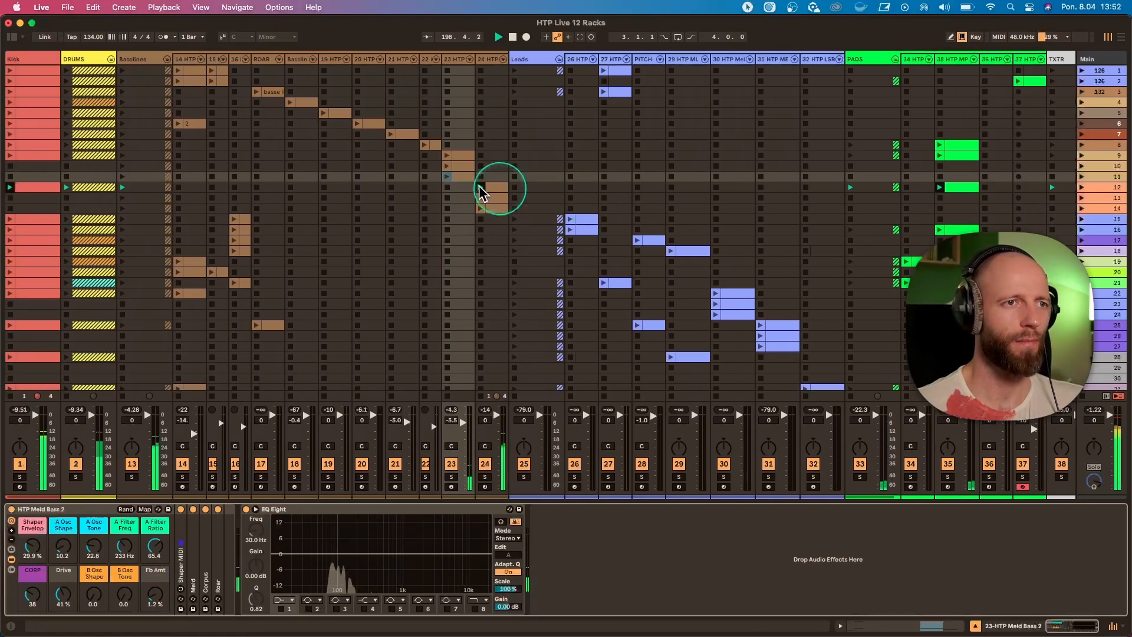
left_click(467, 186)
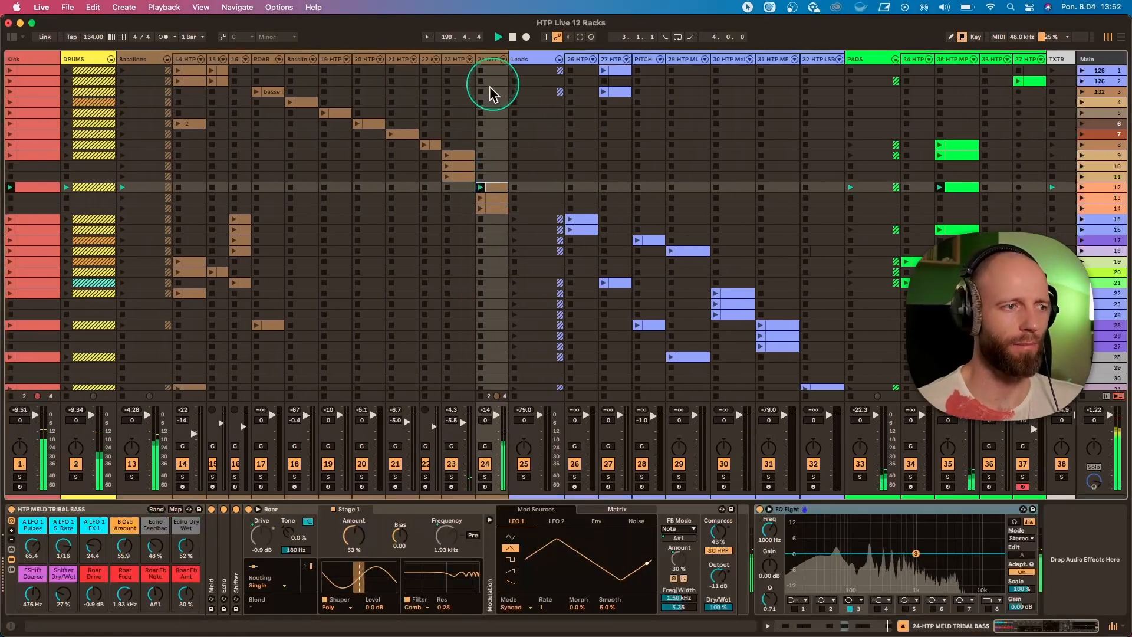
scroll(472, 346, "right", 5)
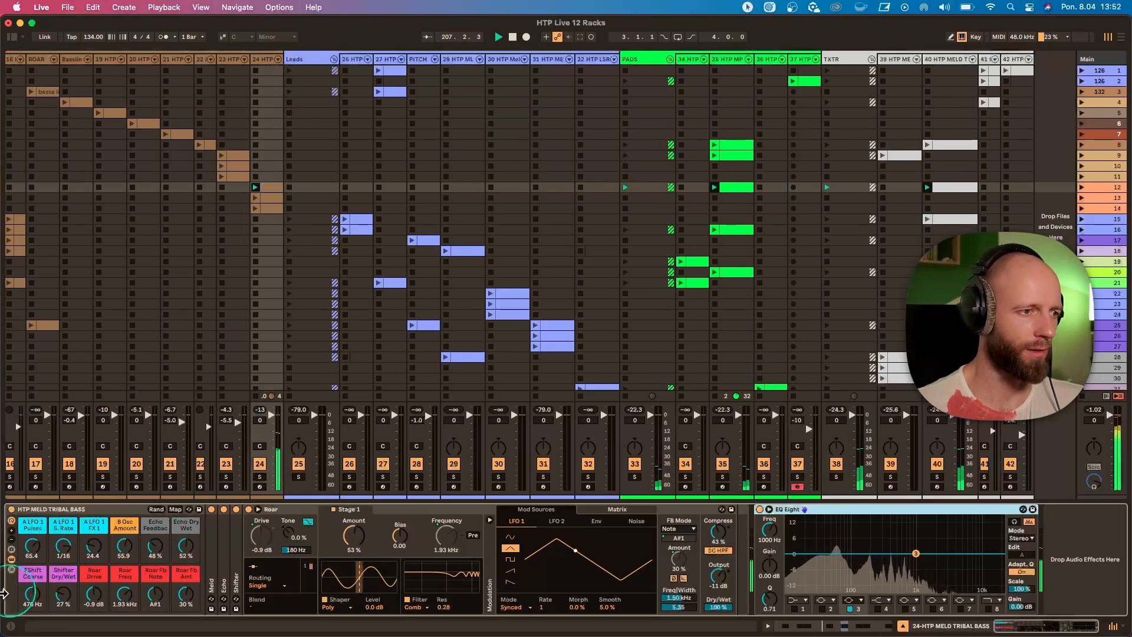
Set FShift Coarse to -2.28 kHz, sweep Roar Freq and return it to 1.93 kHz, and set Roar Fb Amt to 48 %.
left_click_drag(32, 595, 33, 613)
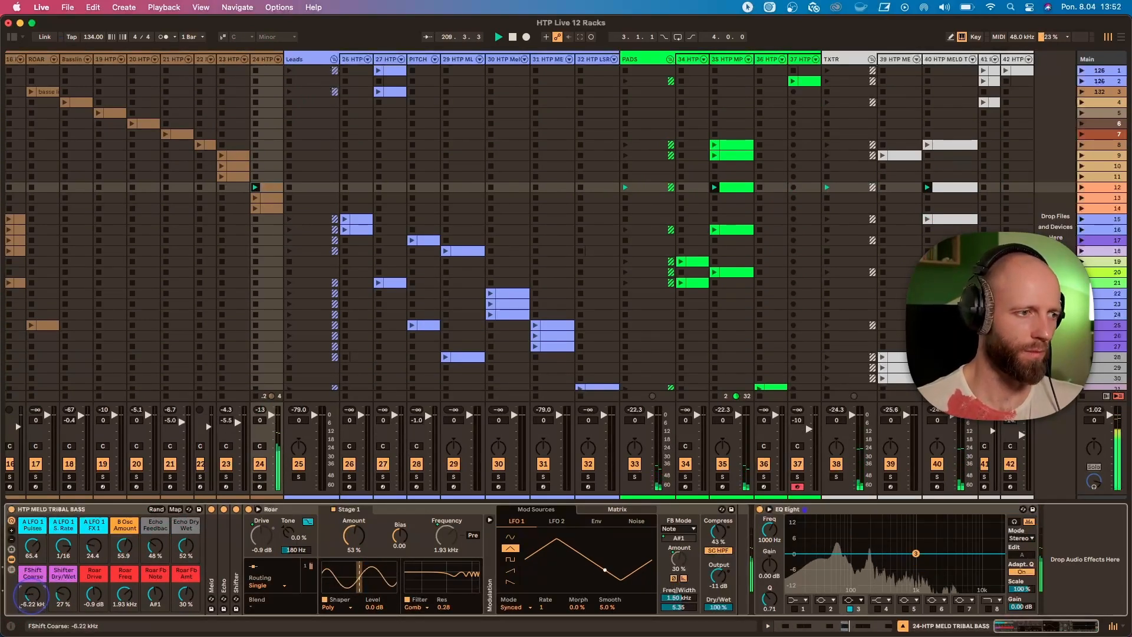
mouse_move(33, 596)
left_mouse_down()
mouse_move(33, 581)
mouse_move(29, 607)
left_mouse_up()
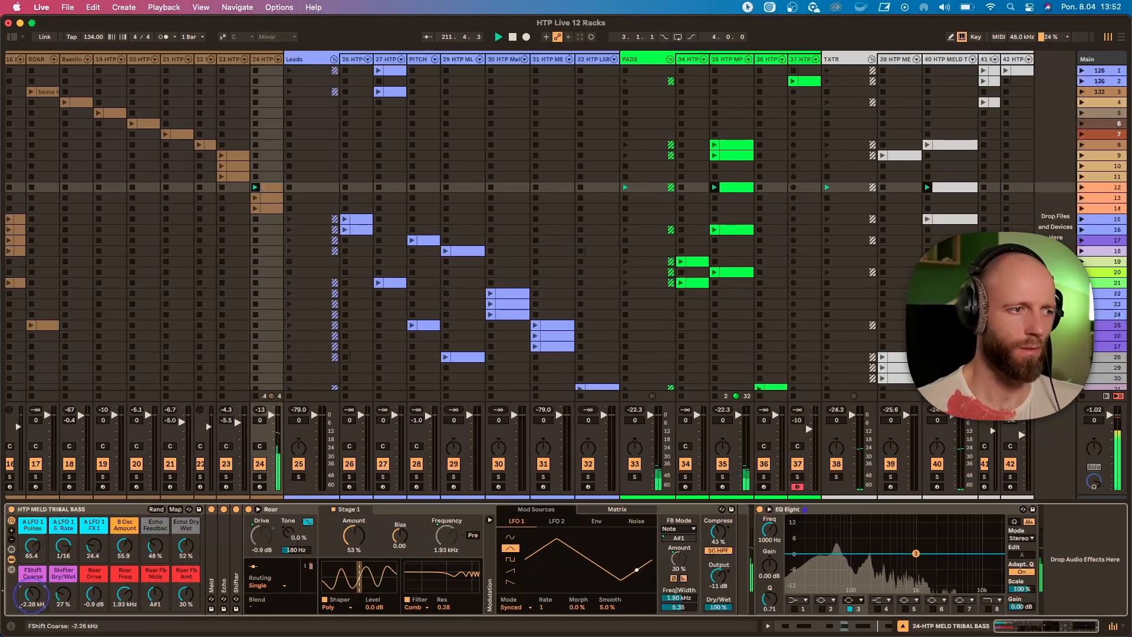
left_click(154, 601)
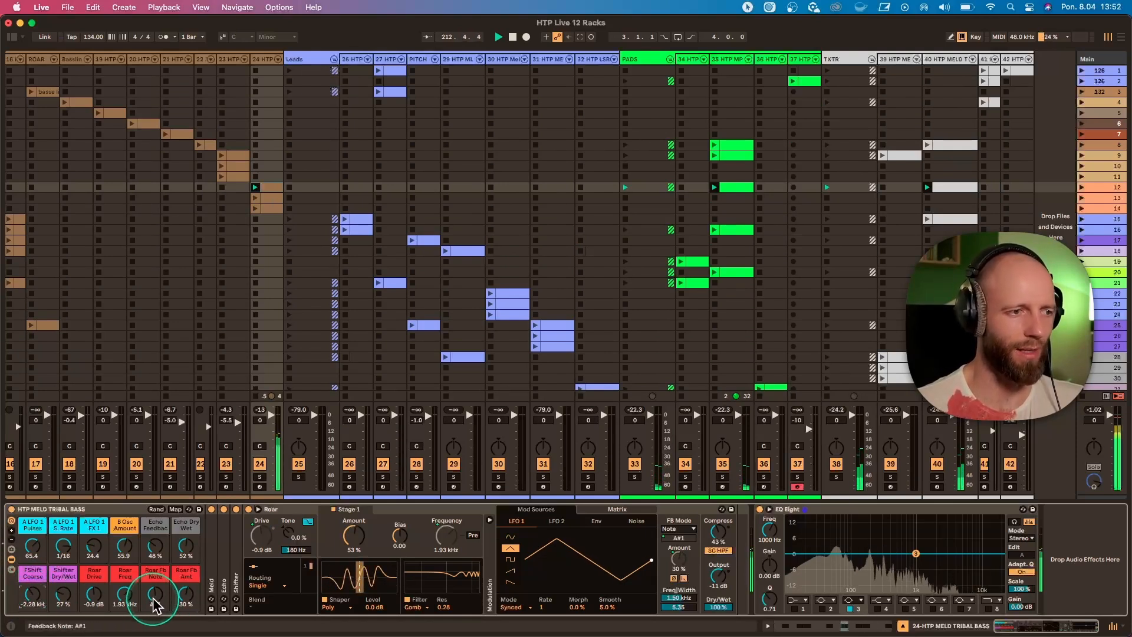
left_click_drag(154, 605, 125, 607)
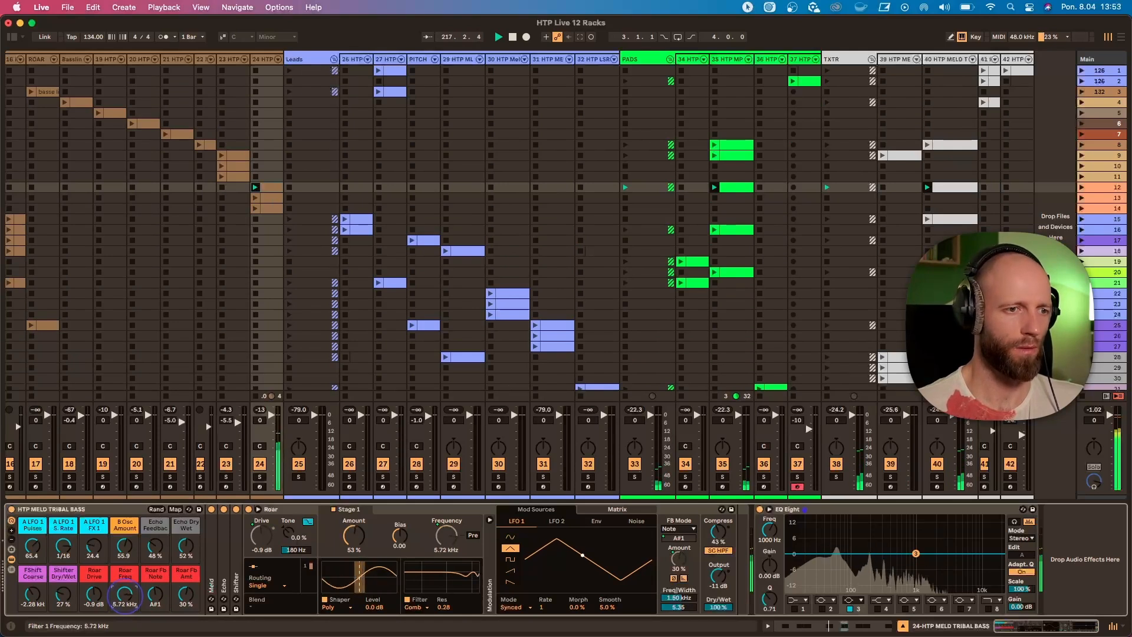
left_click_drag(125, 596, 186, 591)
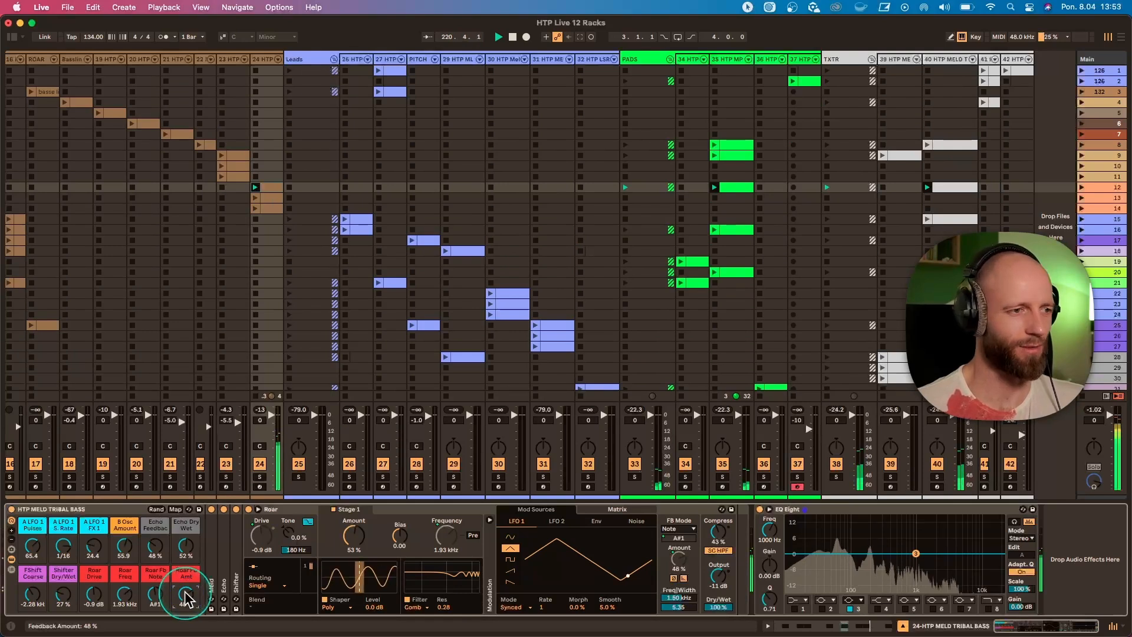
Set the tribal bass rack's Echo Dry Wet macro to 39 % and A LFO 1 FX1 to 21.3.
left_click_drag(186, 545, 185, 555)
left_click_drag(94, 545, 93, 530)
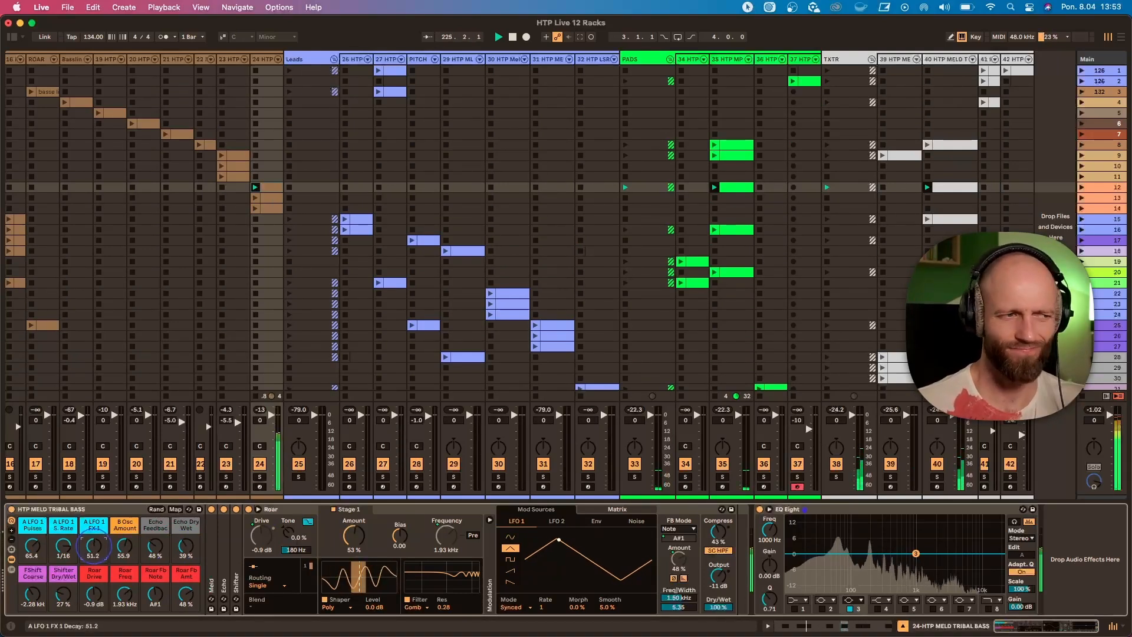
left_click_drag(93, 547, 93, 554)
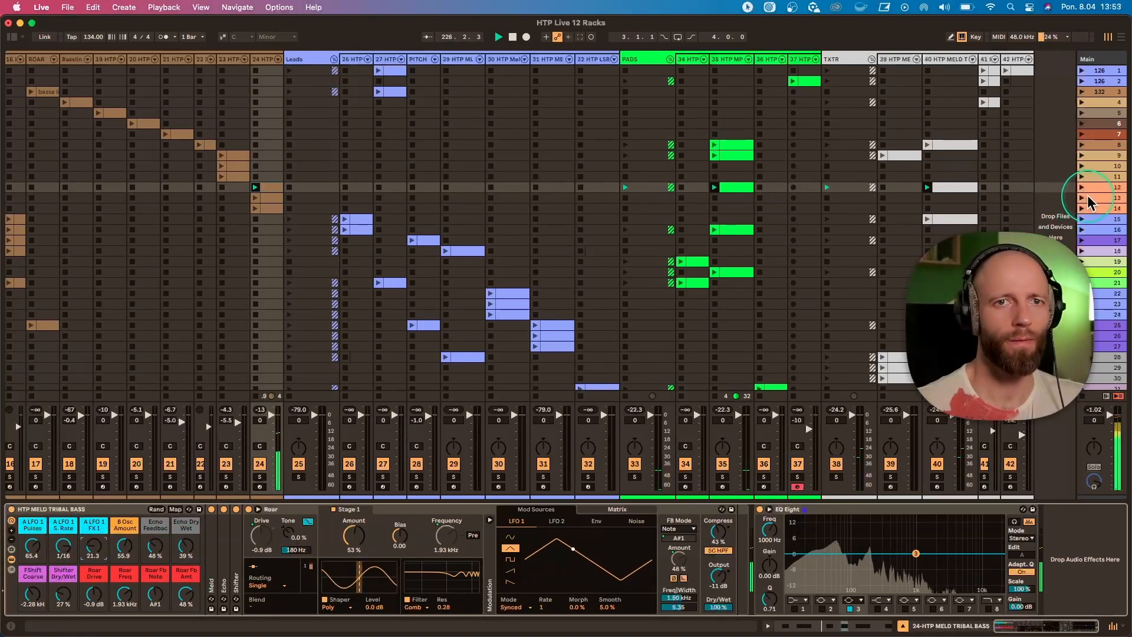
Launch bass track 24's scene 13 clip and stop the clip playing on pad track 35.
left_click(255, 198)
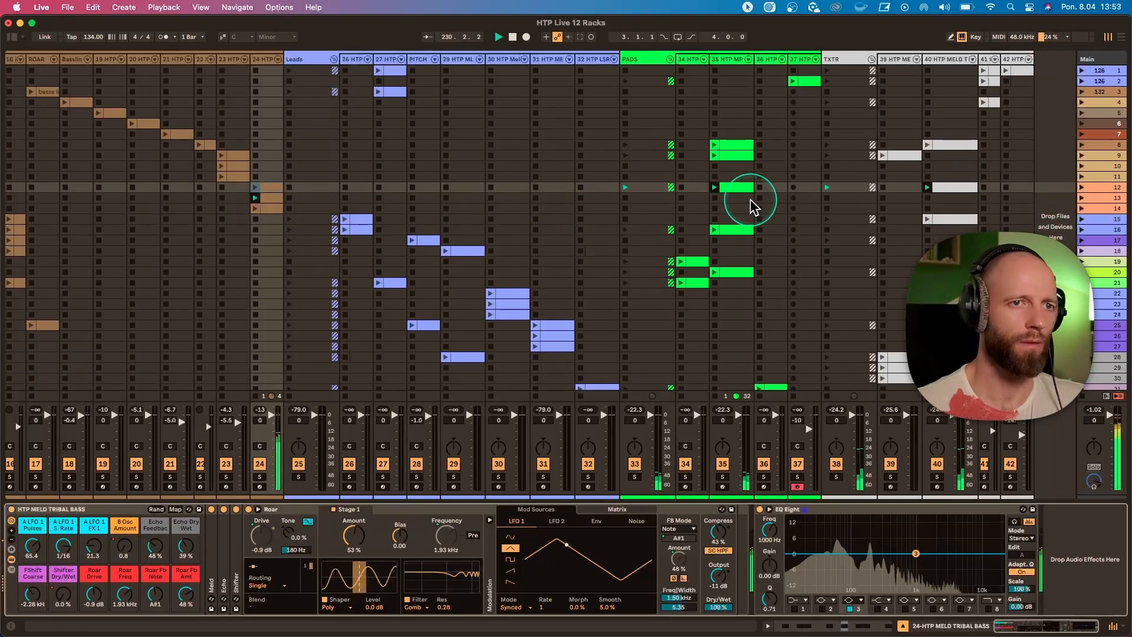
left_click(713, 199)
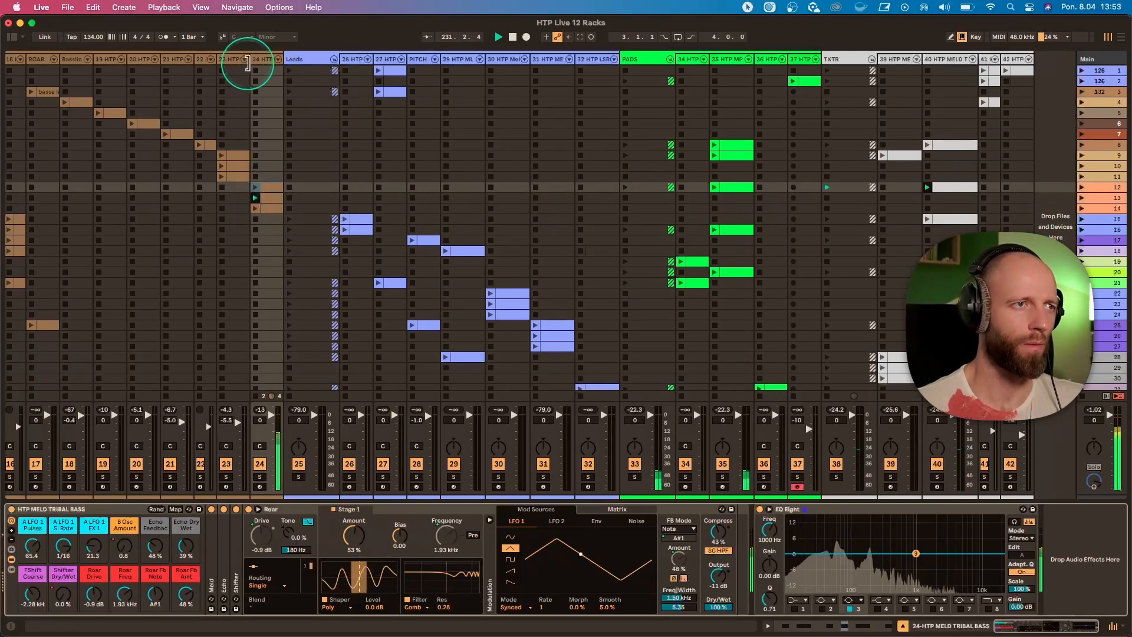
Set the project tempo to 136.00 BPM, and launch and open bass track 24's scene 14 clip.
scroll(366, 227, "left", 7)
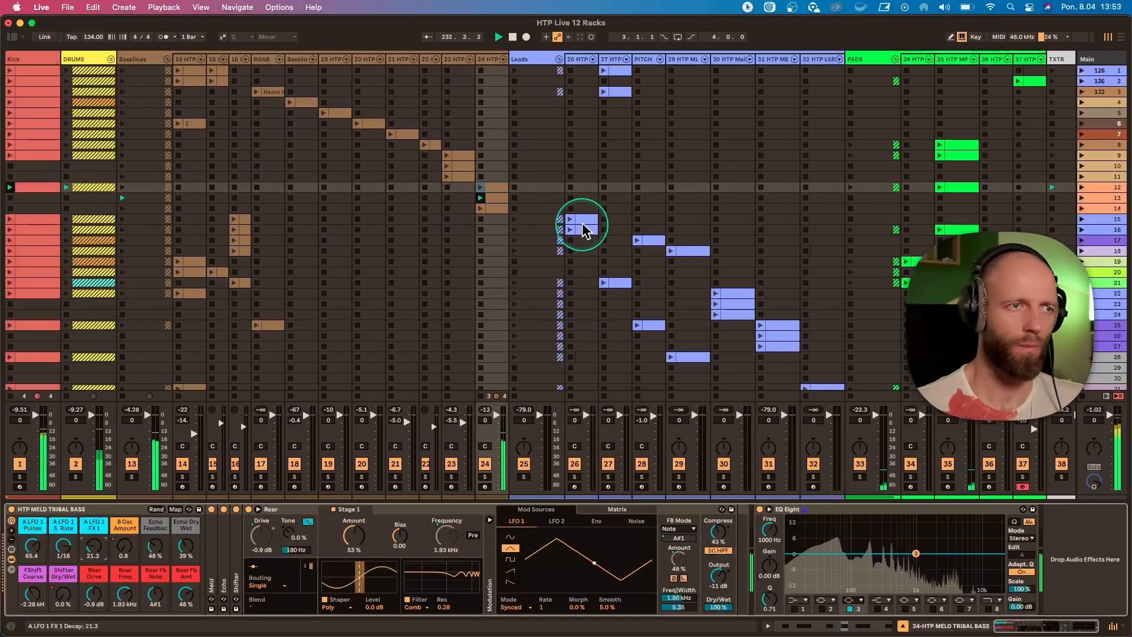
scroll(478, 213, "down", 2)
left_click(101, 40)
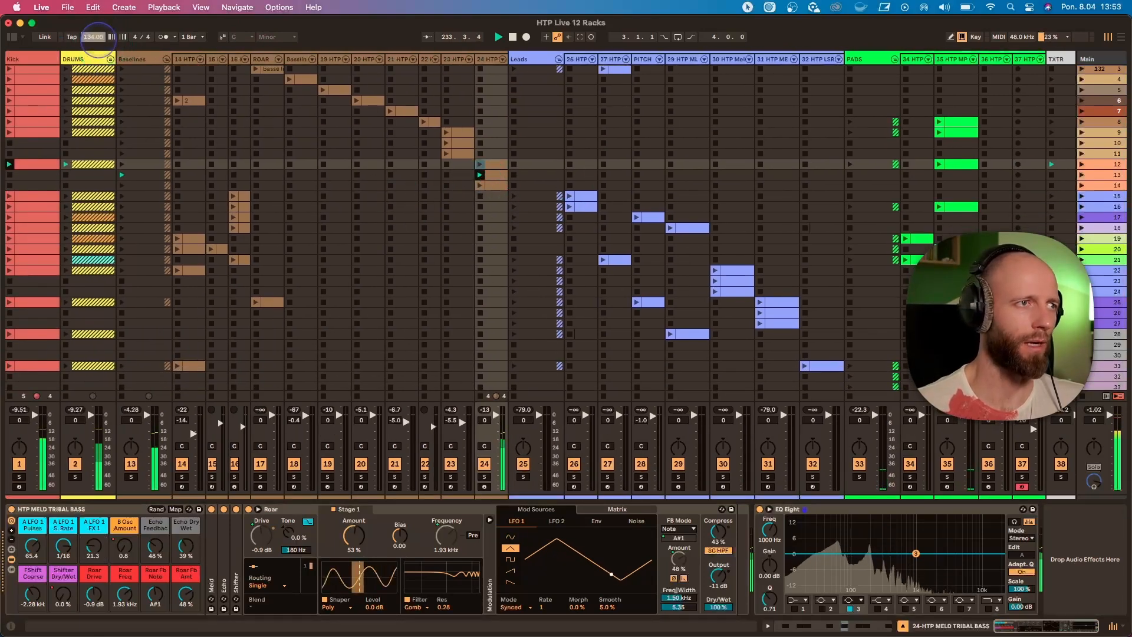
left_click(480, 186)
double_click(496, 188)
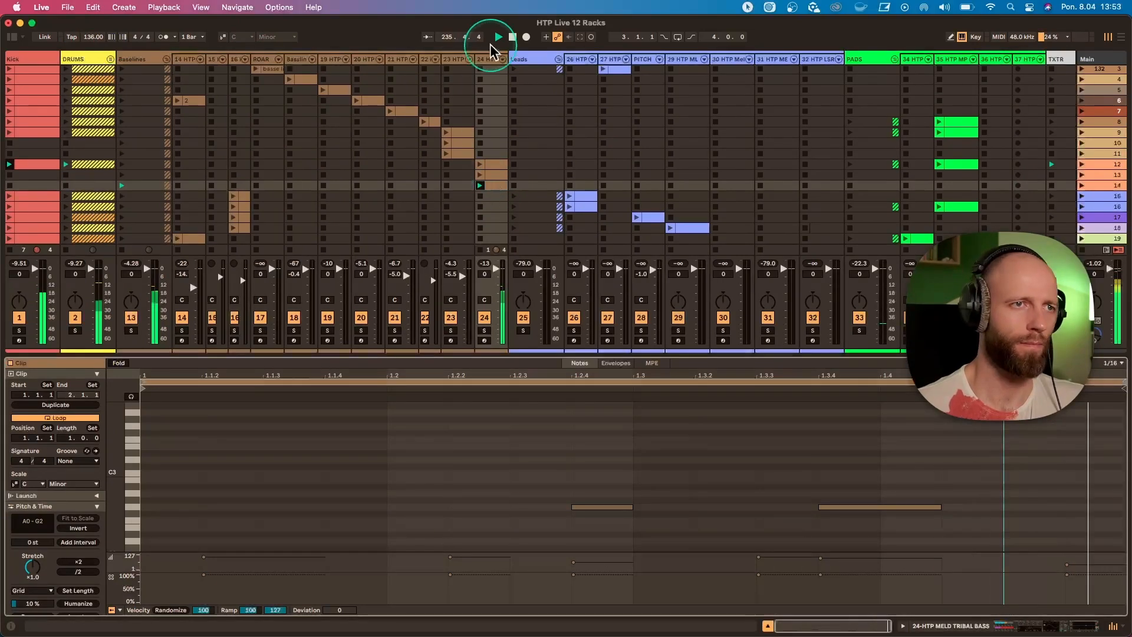
Adjust the Roar Fb Amt macro in track 24's rack and check the scene 14 clip's notes, leaving the rack displayed.
key("shift+Tab")
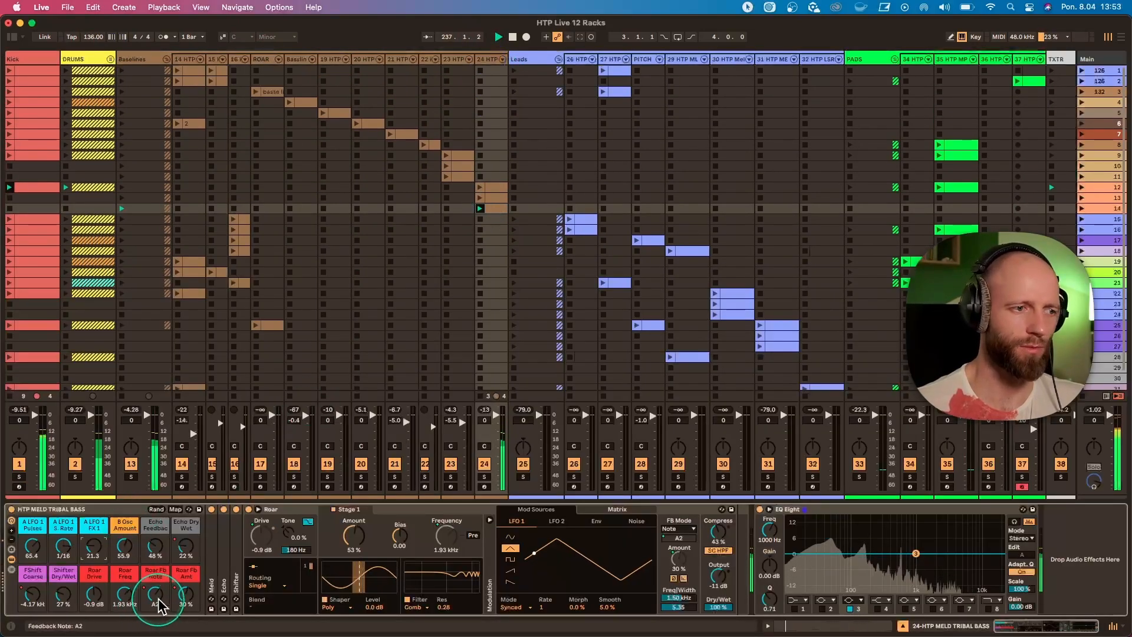
left_click_drag(186, 594, 203, 606)
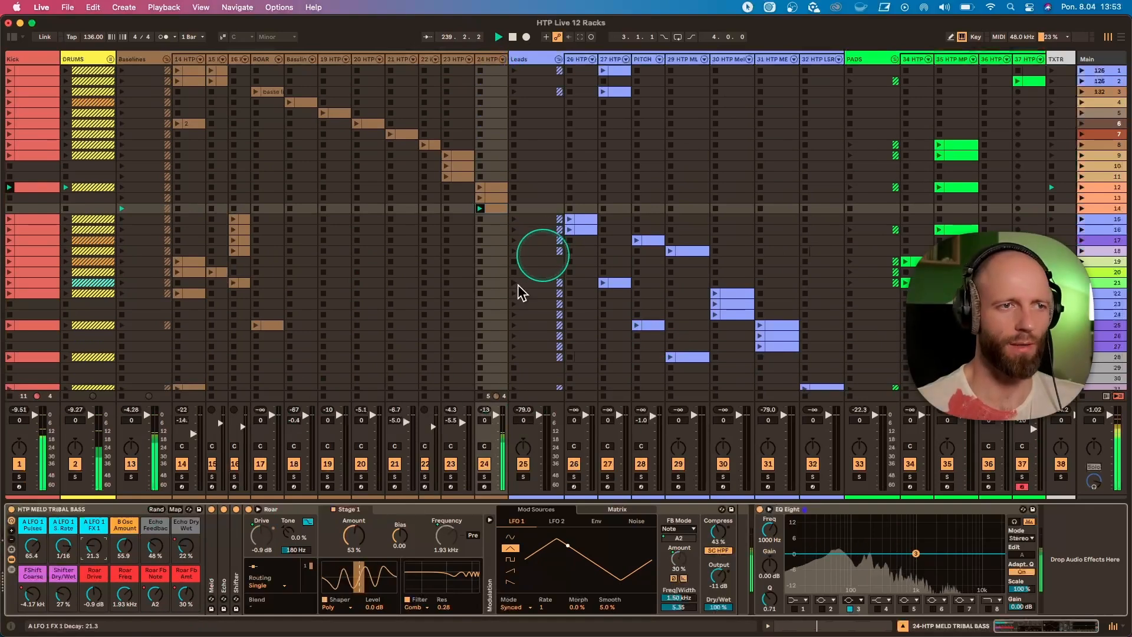
left_click(491, 212)
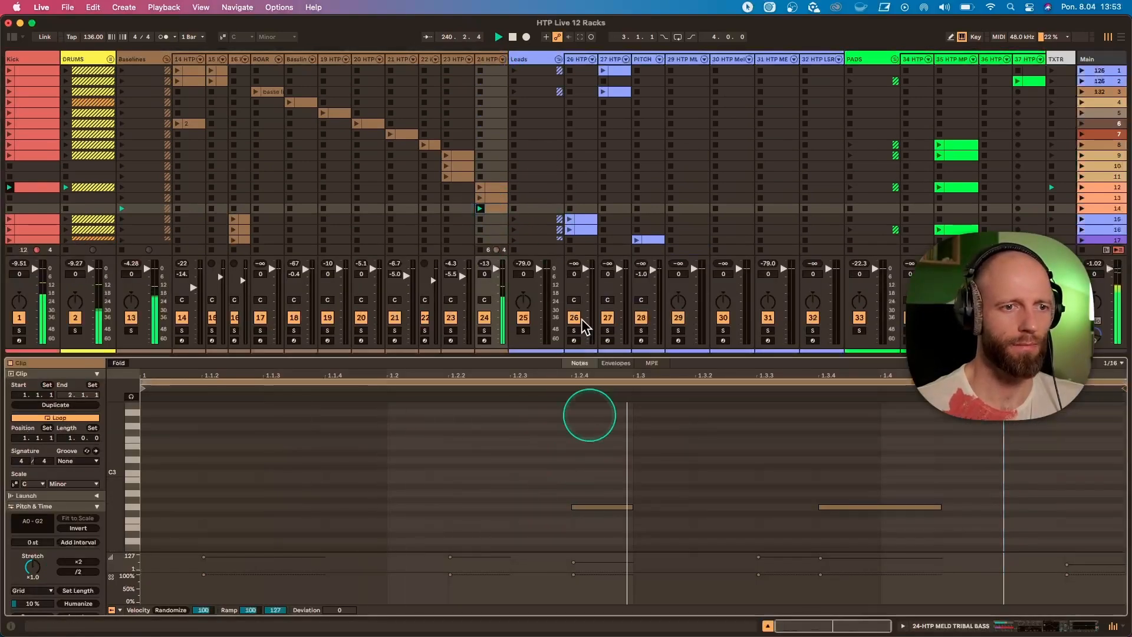
left_click(484, 61)
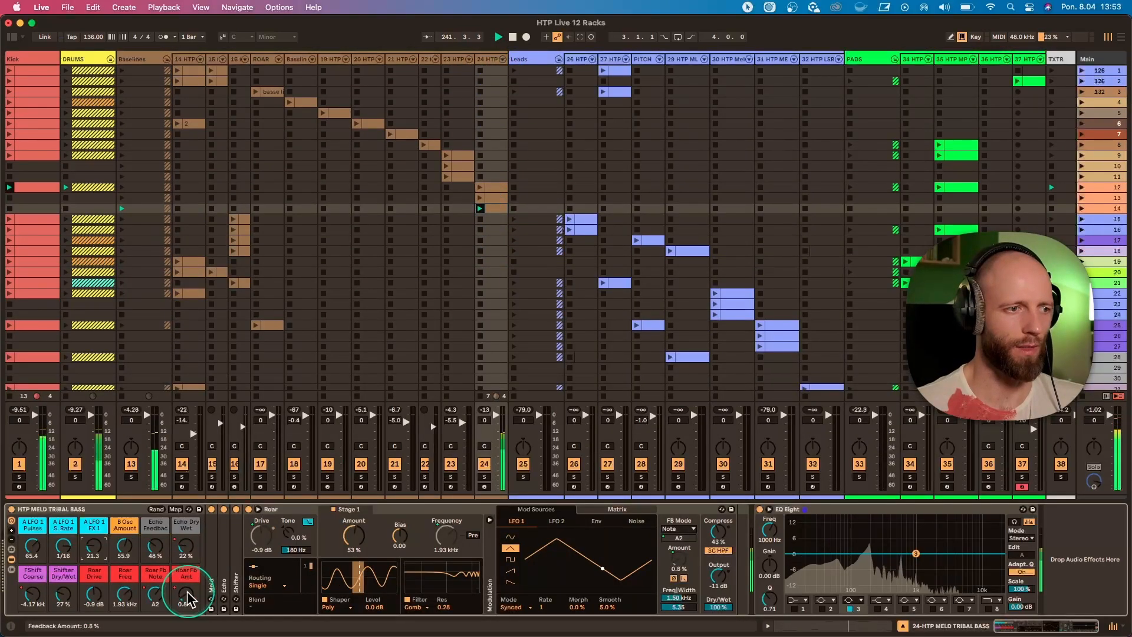
Launch scene 15, solo lead track 26 and show its HTP MELD Rhythmic rack.
left_click(1082, 219)
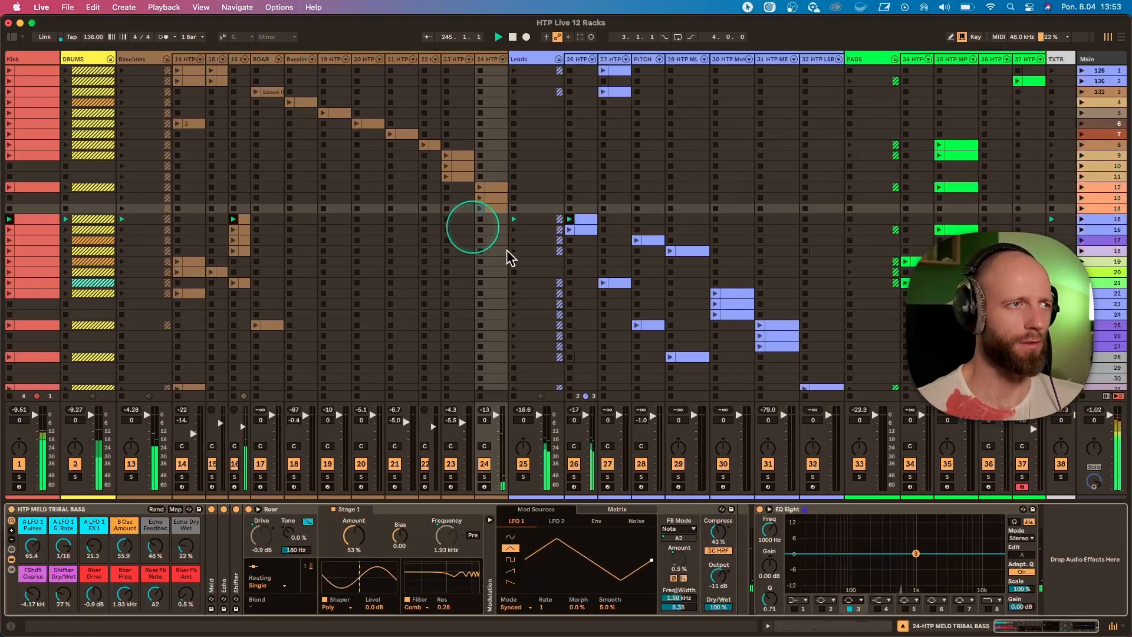
left_click(574, 477)
left_click(573, 61)
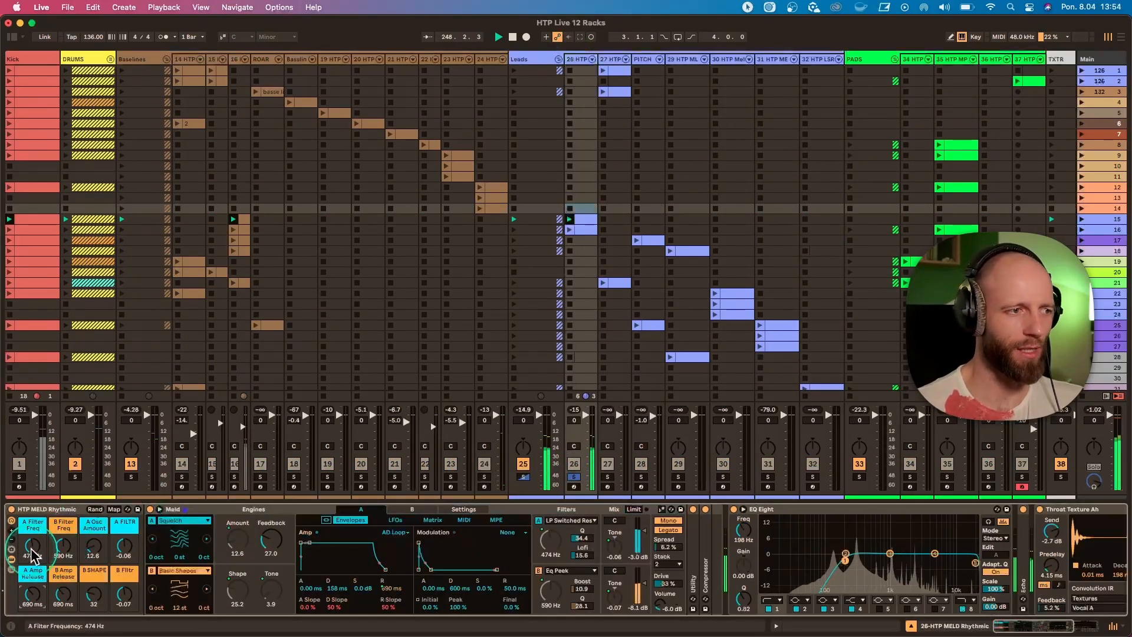
Set A Filter Freq to 658 Hz, A Amp Release to 260 ms and B Amp Release to 632 ms, showing Meld's engine B envelopes.
left_click_drag(33, 555, 32, 534)
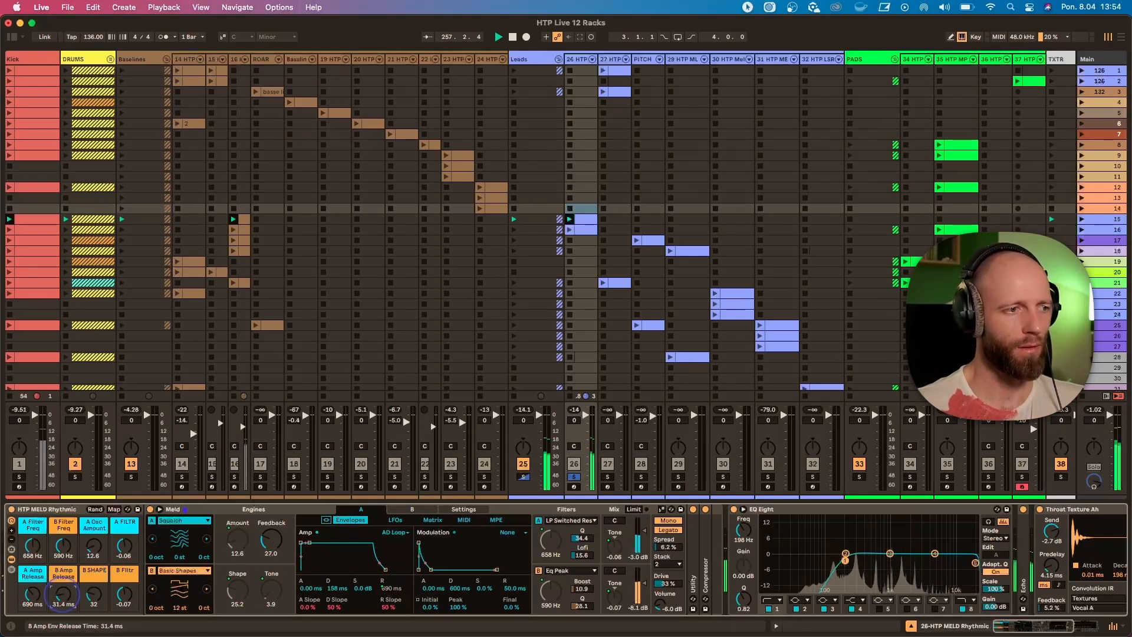
left_click_drag(62, 596, 32, 596)
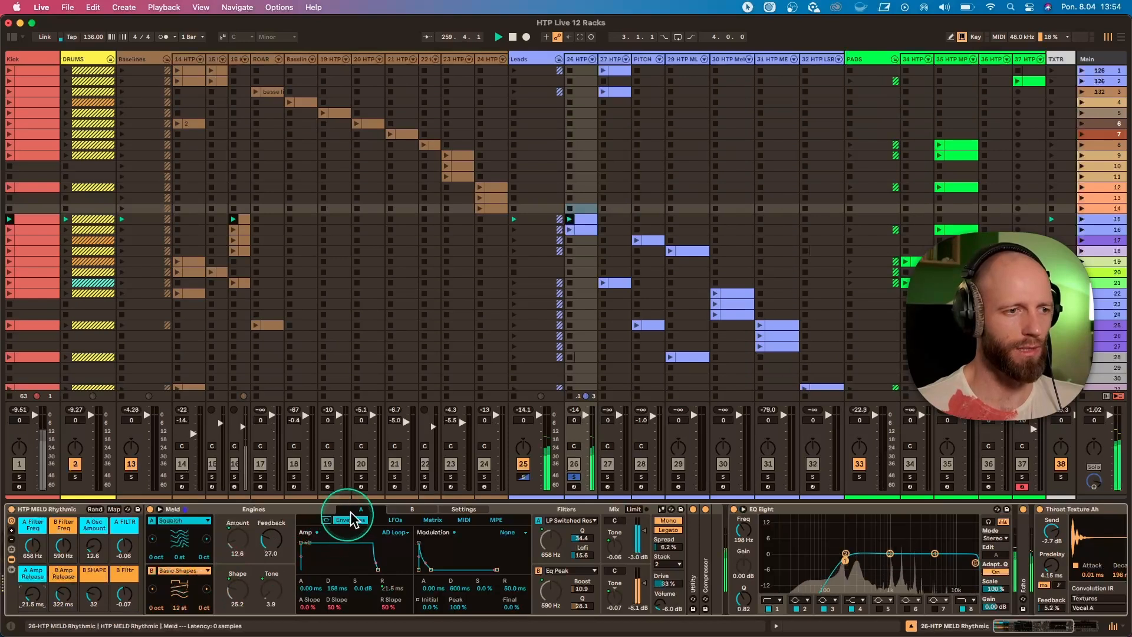
left_click(396, 511)
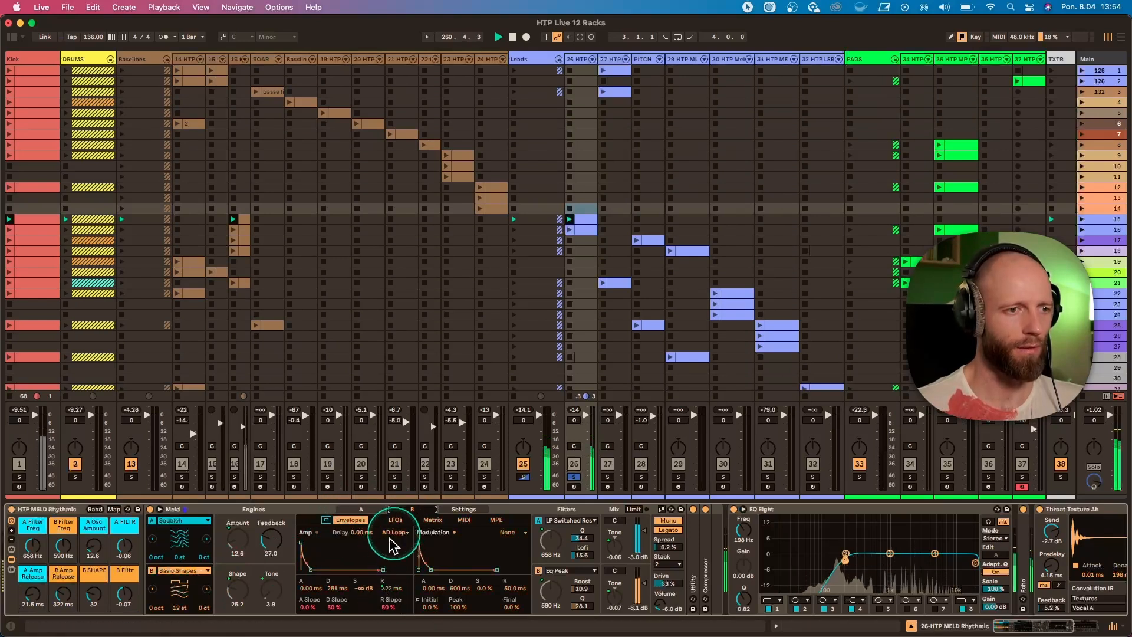
left_click_drag(65, 599, 65, 588)
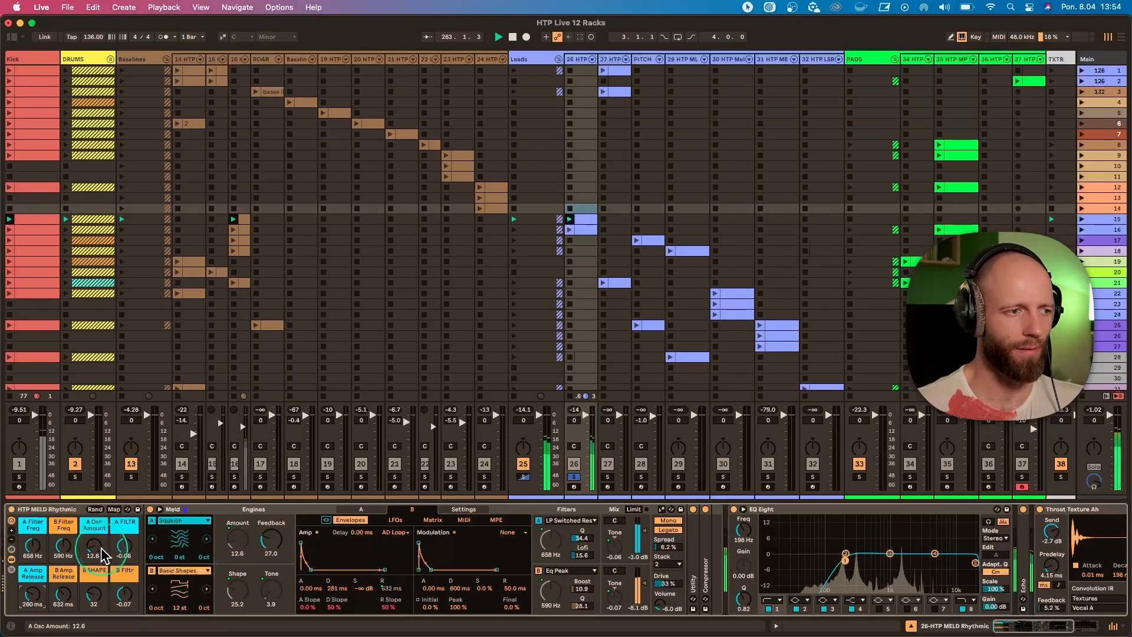
Set the HTP MELD Rhythmic rack's A FILTR macro to -0.07 and A Osc Amount to 15.7.
left_click_drag(124, 546, 123, 538)
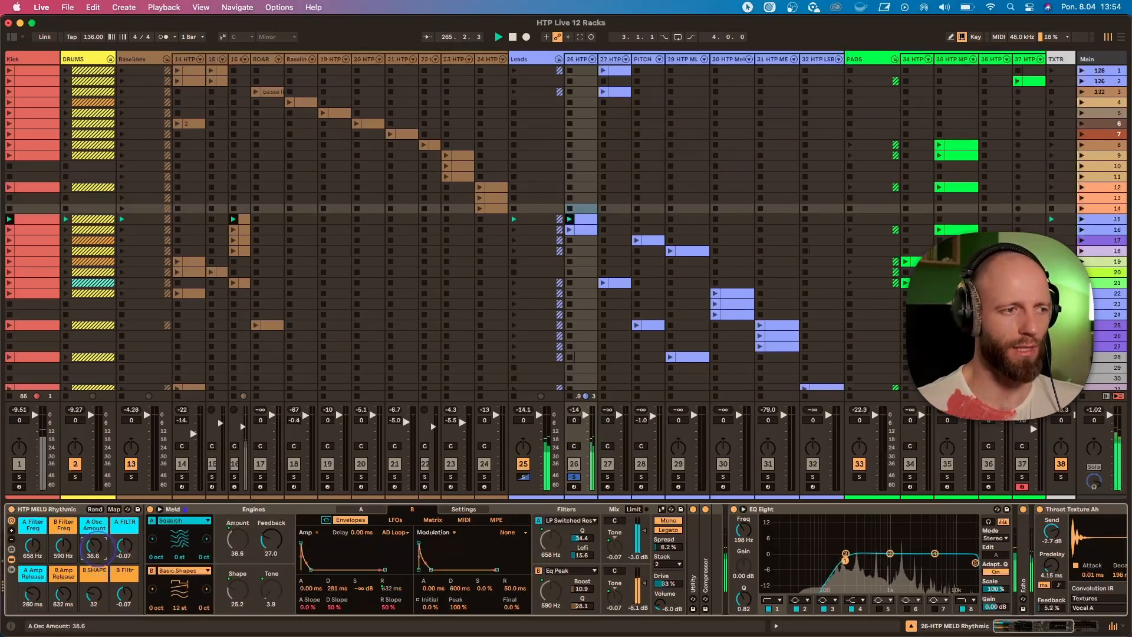
left_click_drag(99, 548, 107, 556)
Unsolo lead track 26 and launch scene 16.
left_click(575, 478)
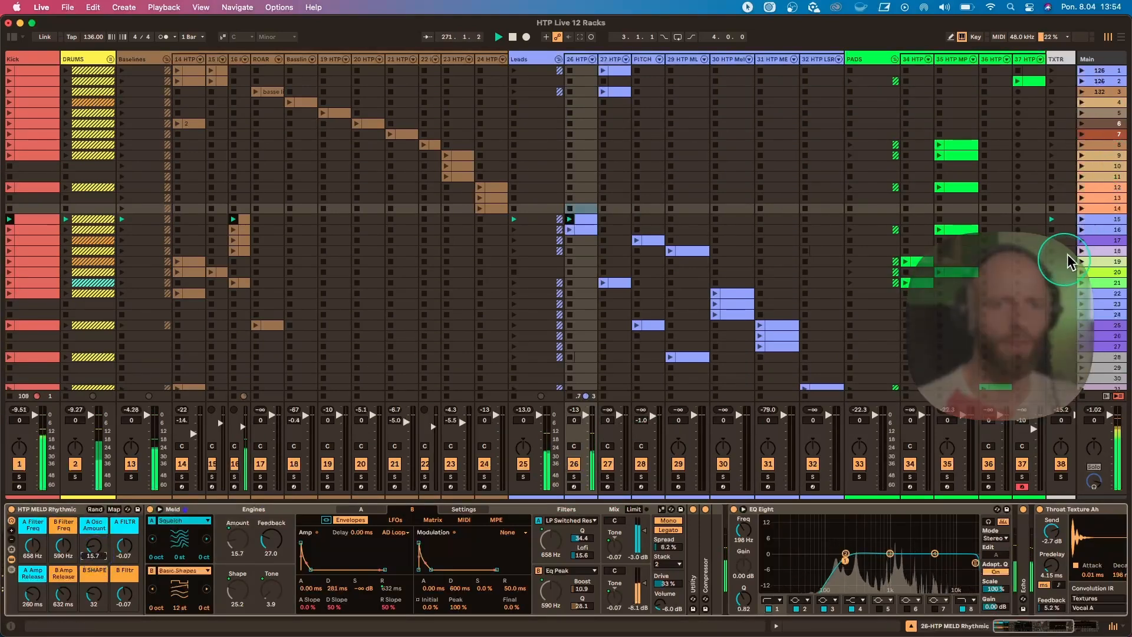
left_click(1082, 229)
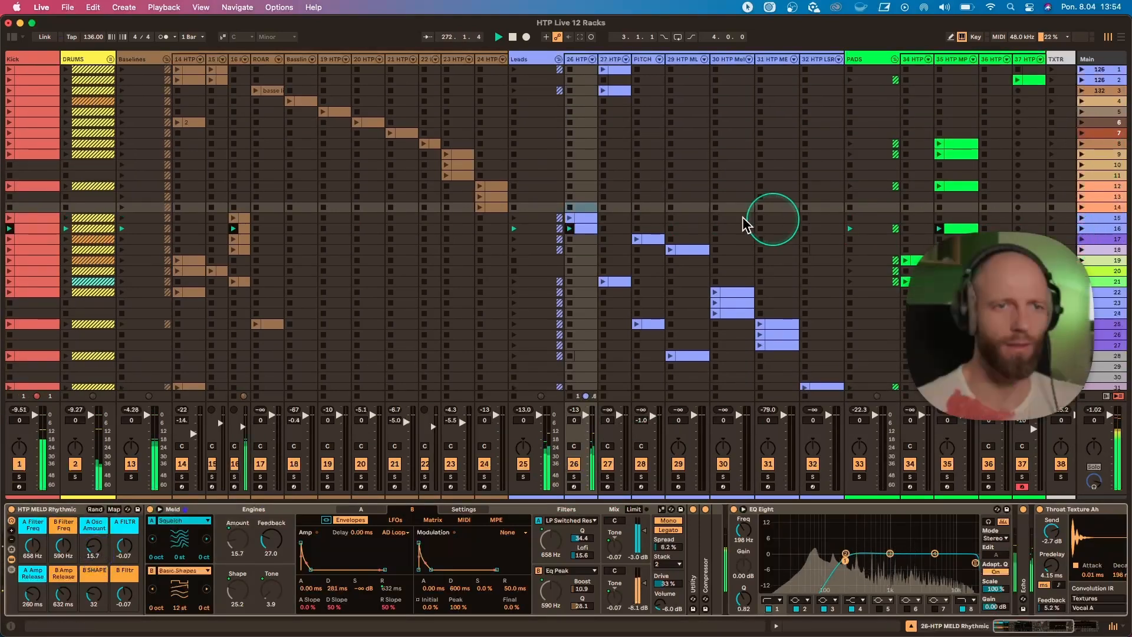
Inspect the scene 16 clip's notes on track 26 and set the HTP MELD Rhythmic rack's A Osc Amount to 7.1.
left_click(582, 229)
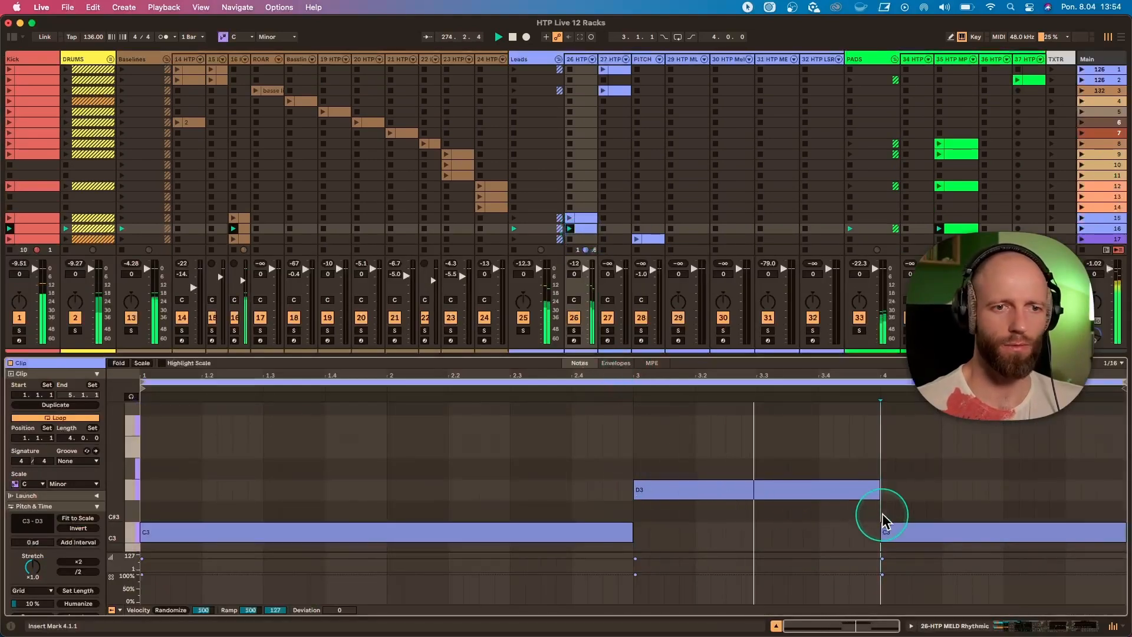
double_click(578, 60)
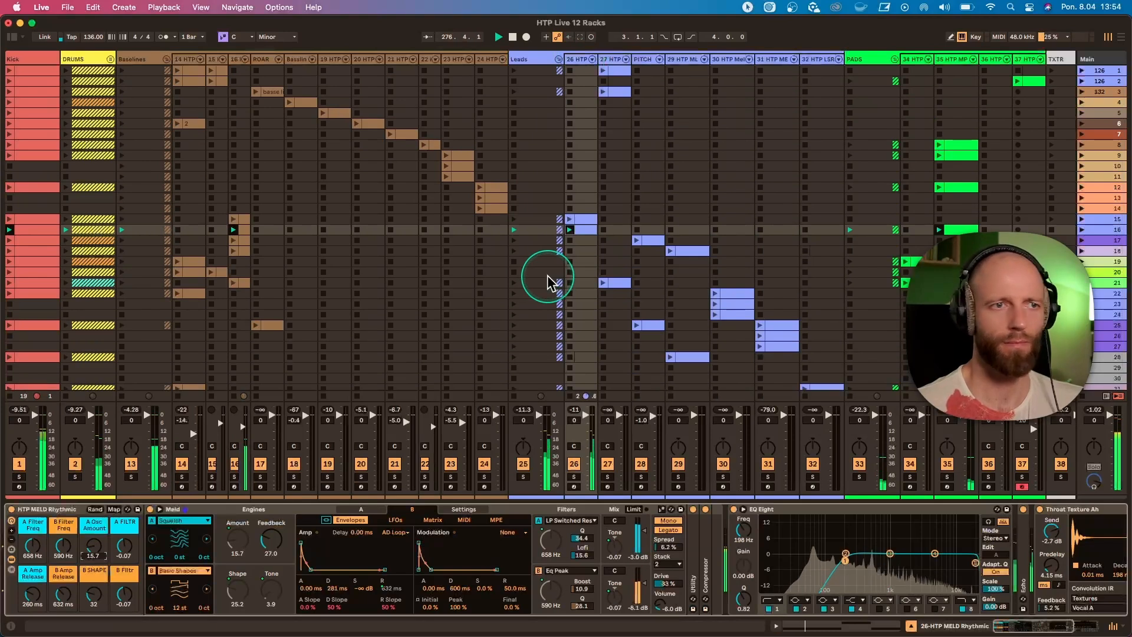
mouse_move(94, 546)
left_mouse_down()
mouse_move(94, 531)
mouse_move(93, 548)
left_mouse_up()
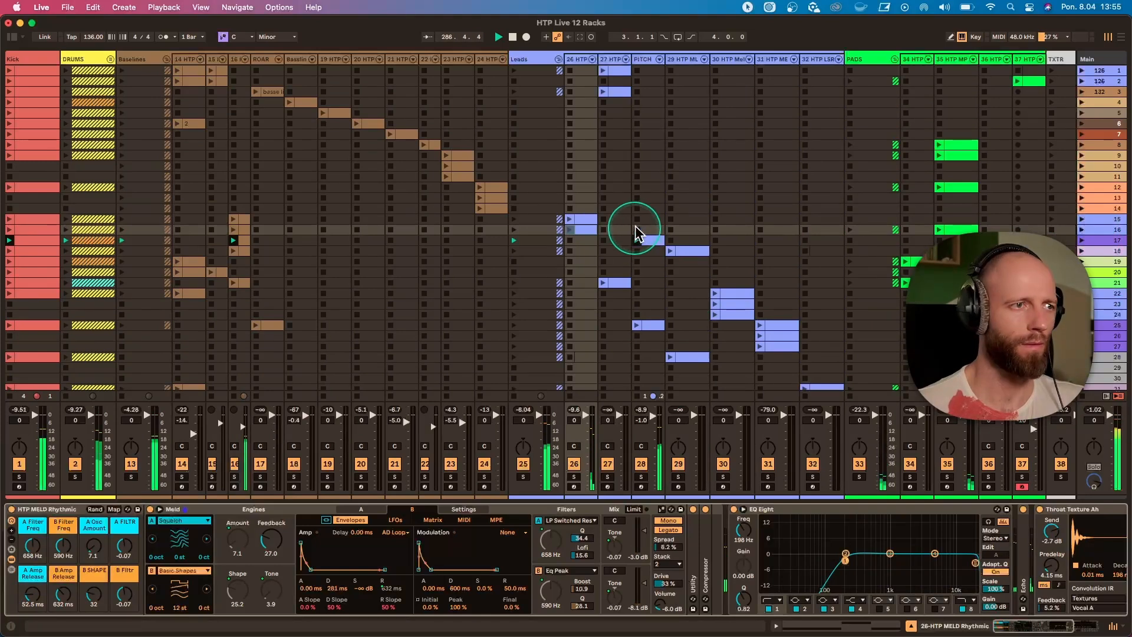
Show the PITCH track's HTP Pitch LEAD rack and display its Operator's pitch envelope.
left_click(642, 62)
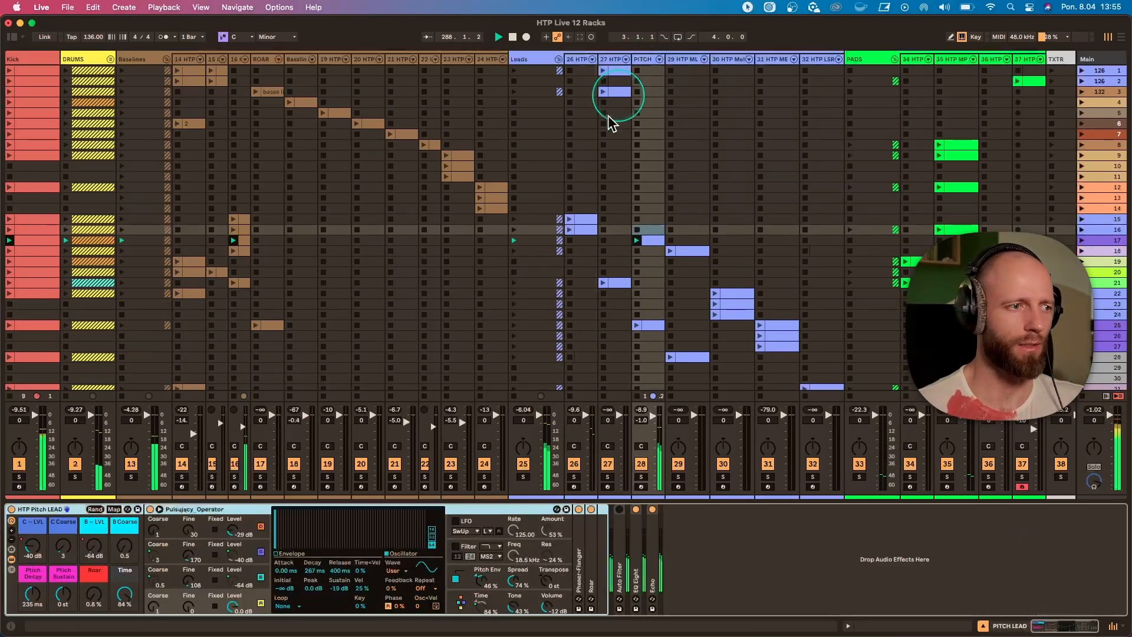
left_click(76, 548)
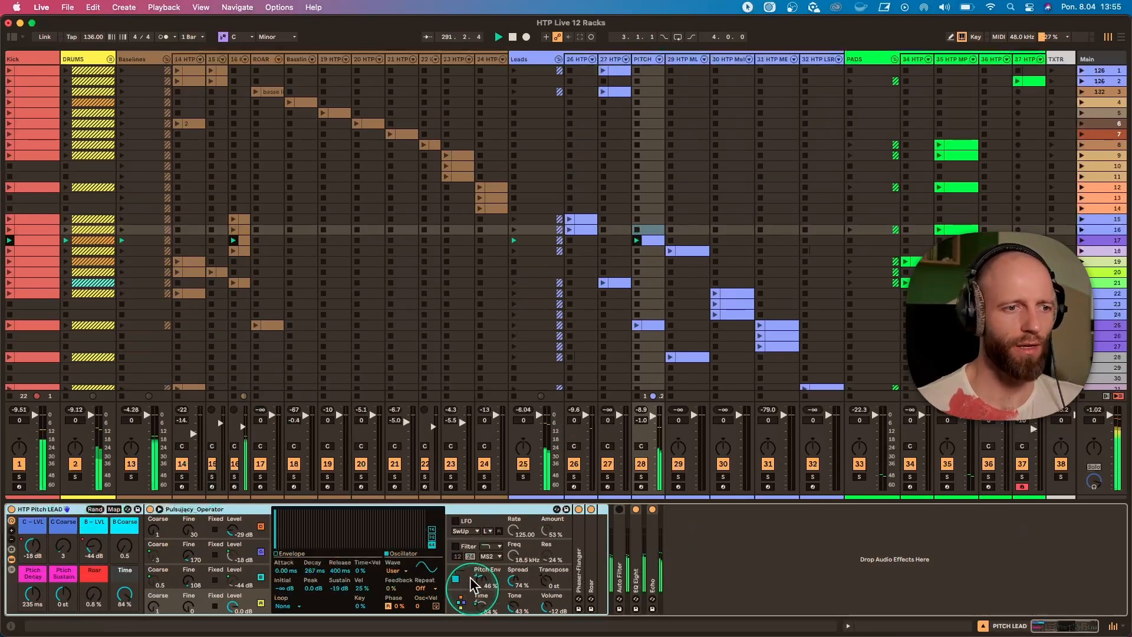
left_click(451, 569)
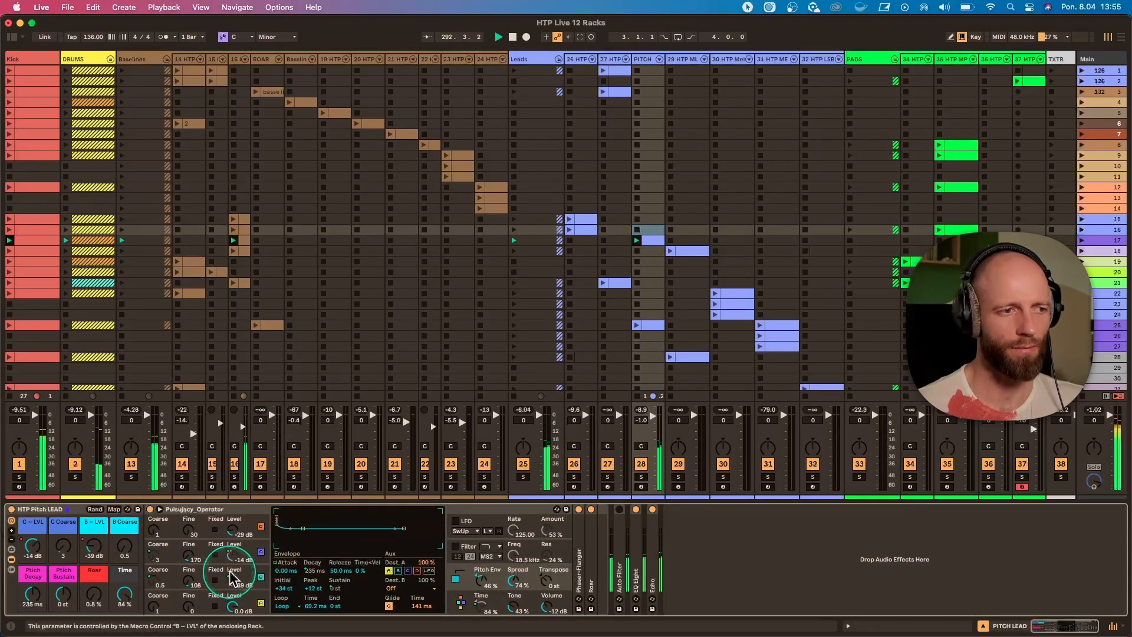
Open the PITCH track's scene 17 clip and examine its C – LVL and B – LVL automation envelopes.
left_click(651, 242)
double_click(651, 242)
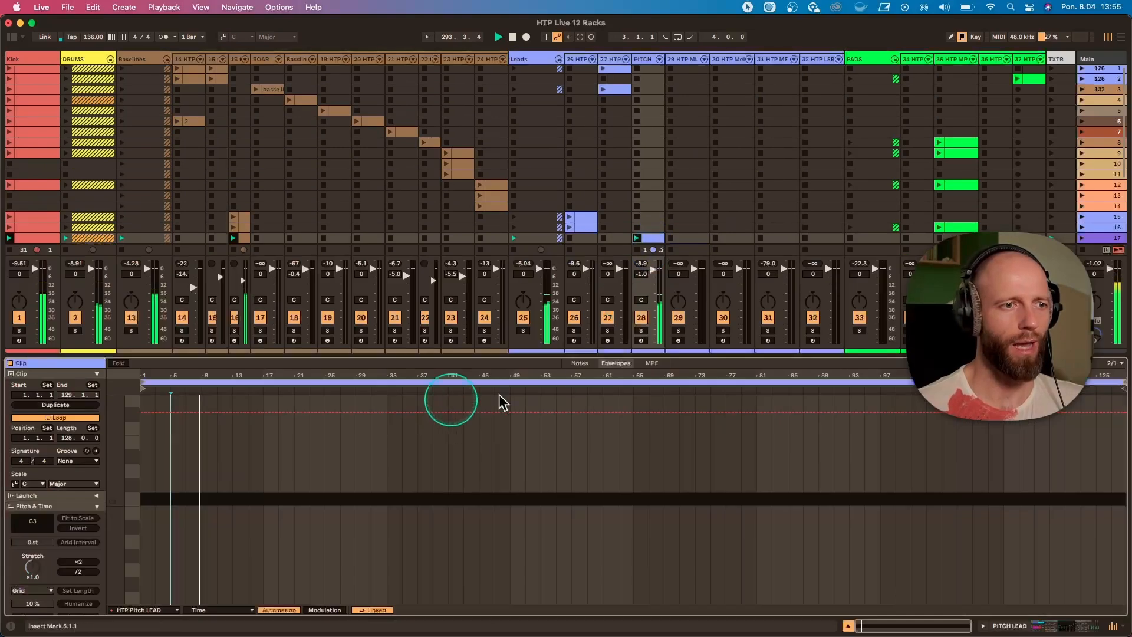
left_click(130, 610)
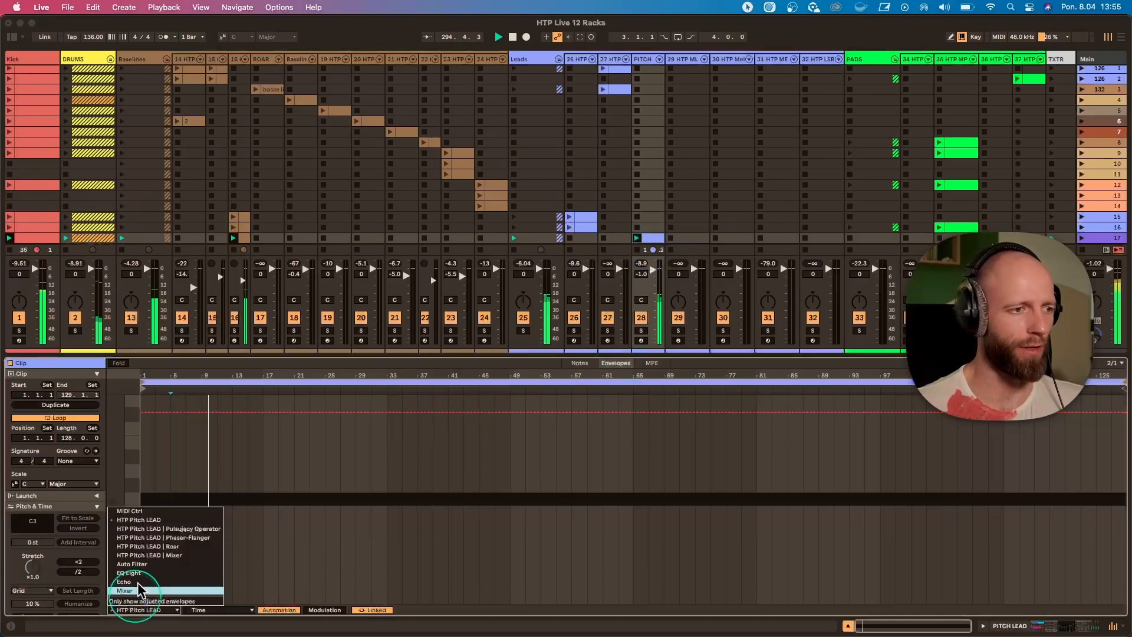
left_click(220, 607)
left_click(215, 611)
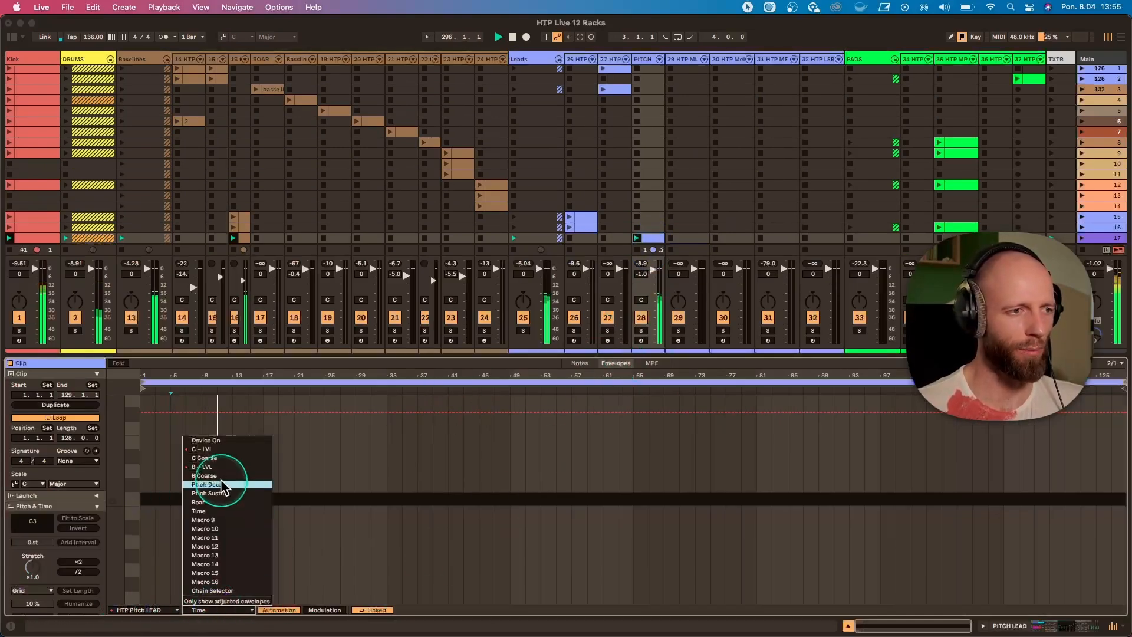
left_click(216, 450)
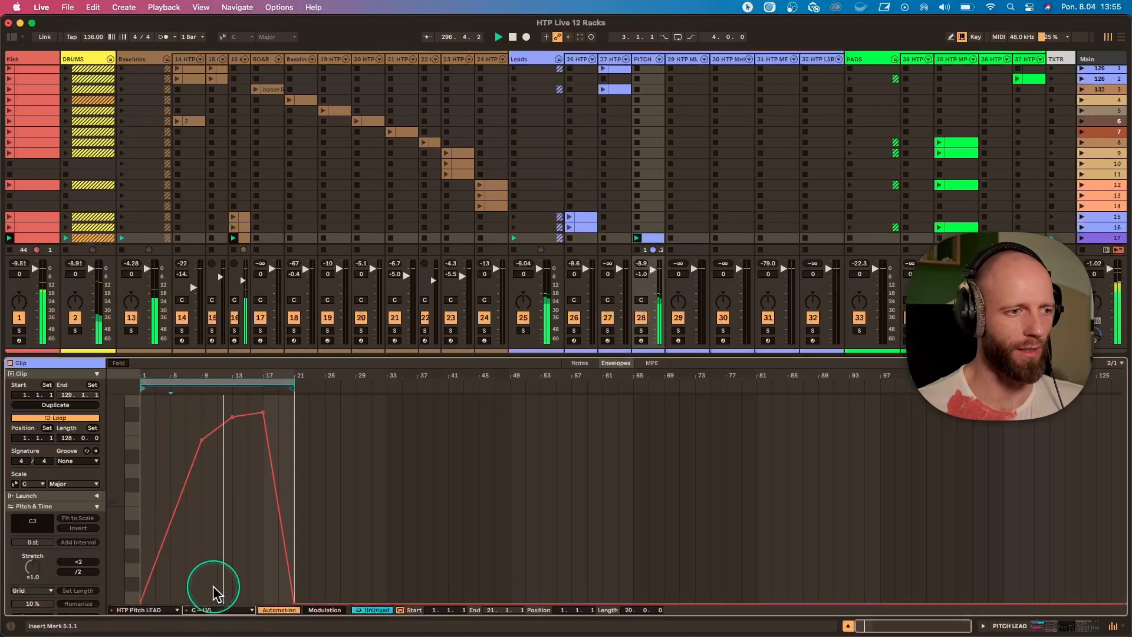
left_click(234, 610)
left_click(227, 601)
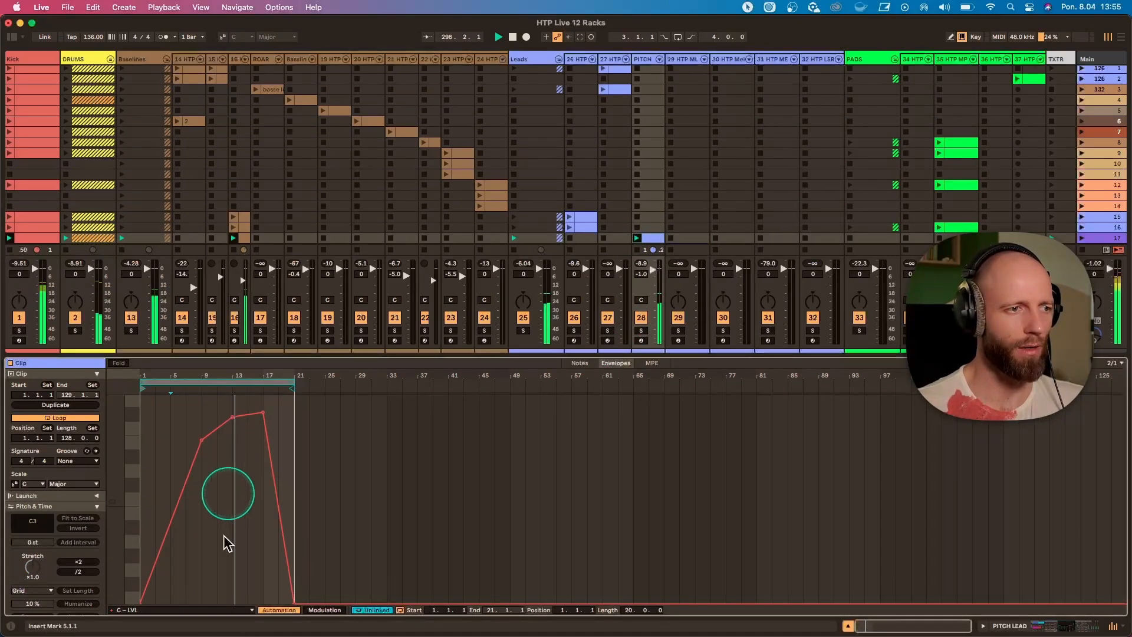
left_click(230, 610)
left_click(223, 591)
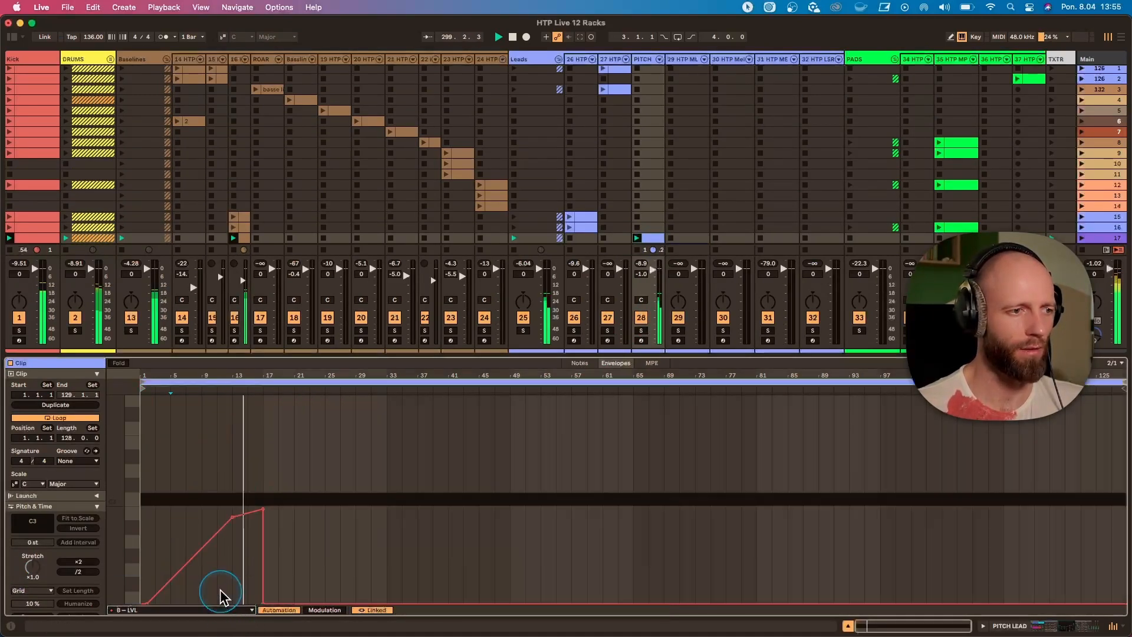
In the HTP Pitch LEAD rack, try Pitch Decay at 8 ms and another Roar amount, undo both and set B Coarse to 15.
left_click(646, 60)
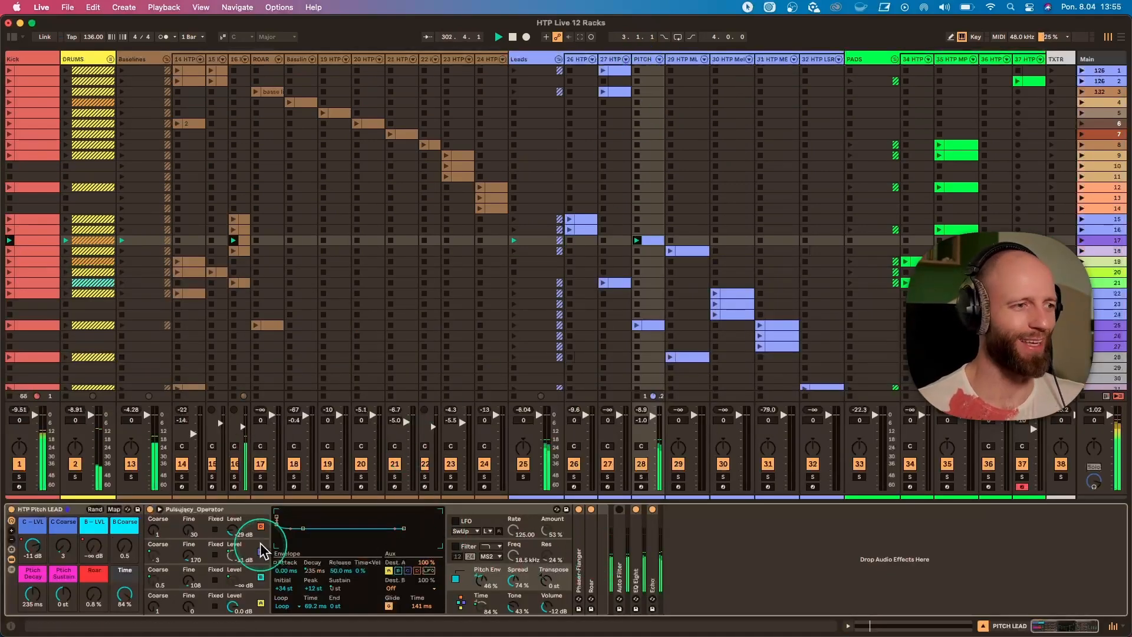
left_click_drag(62, 550, 27, 603)
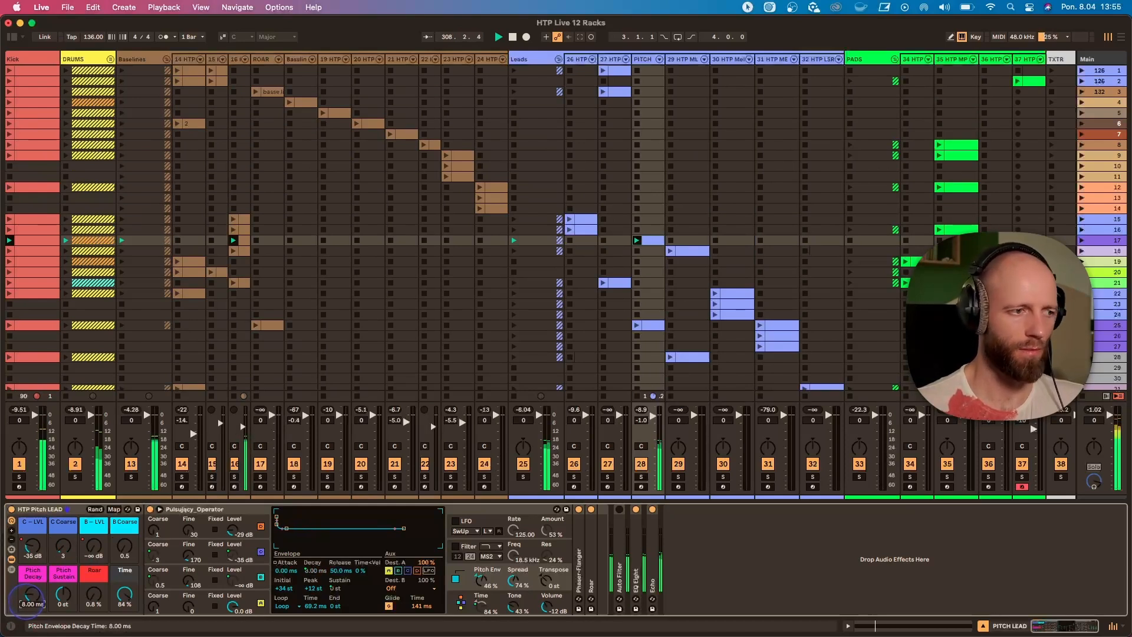
left_click_drag(26, 602, 94, 600)
key("super+z")
key("super+z")
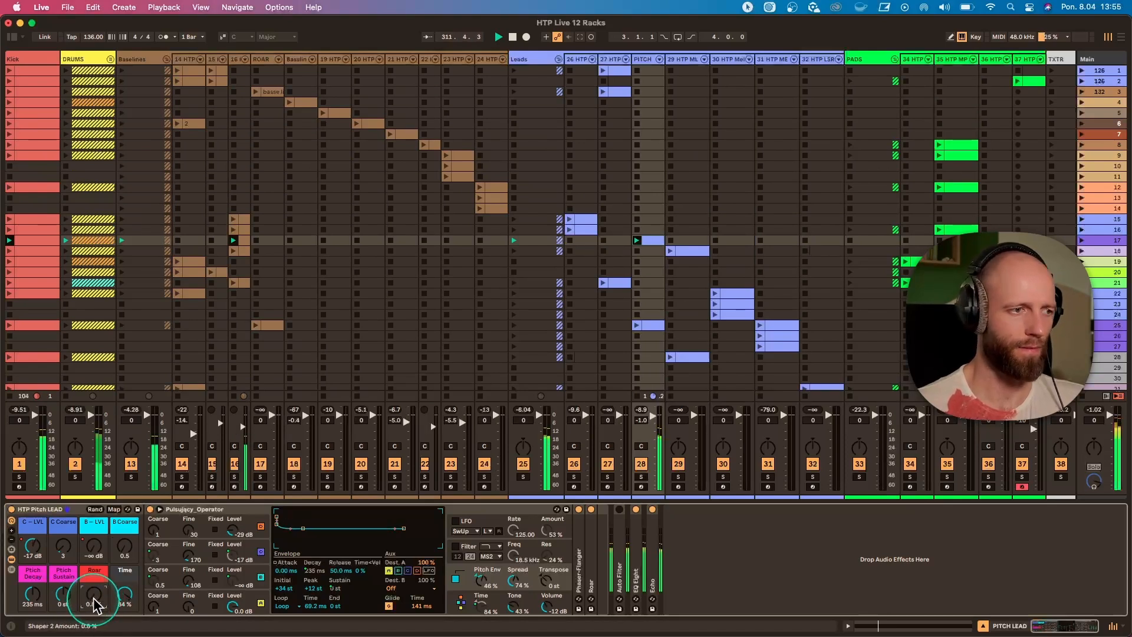
key("super+z")
left_click_drag(124, 547, 126, 549)
Inspect texture track 42's scene 17 clip, solo the track and unfold Granulator III in its HTP G3 TXTR rack.
scroll(1082, 248, "right", 5)
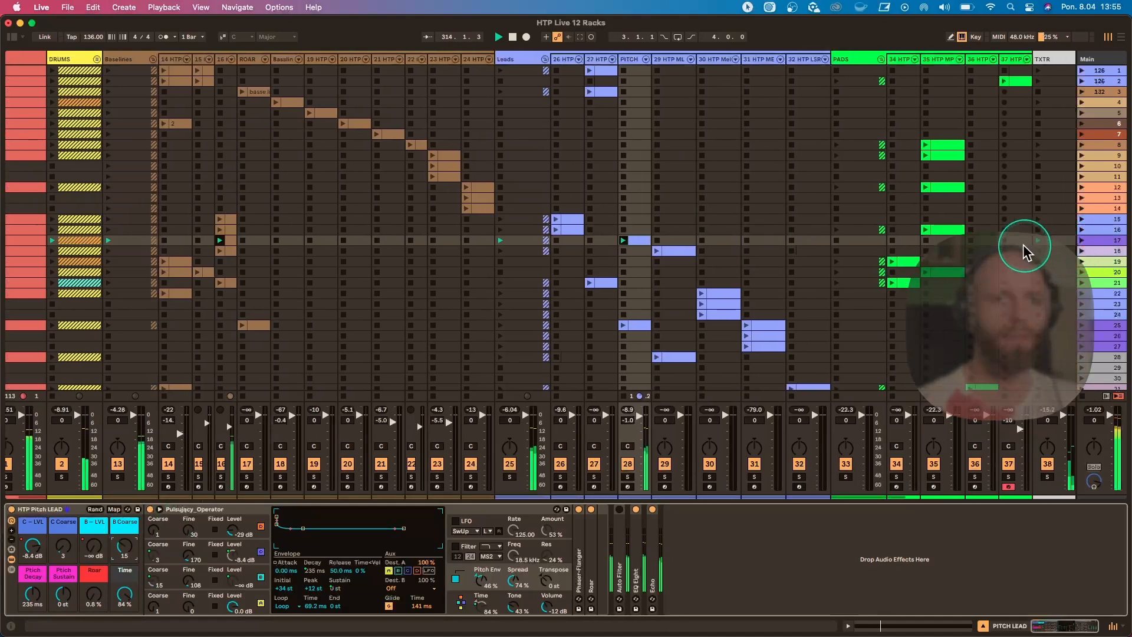
scroll(1082, 255, "right", 2)
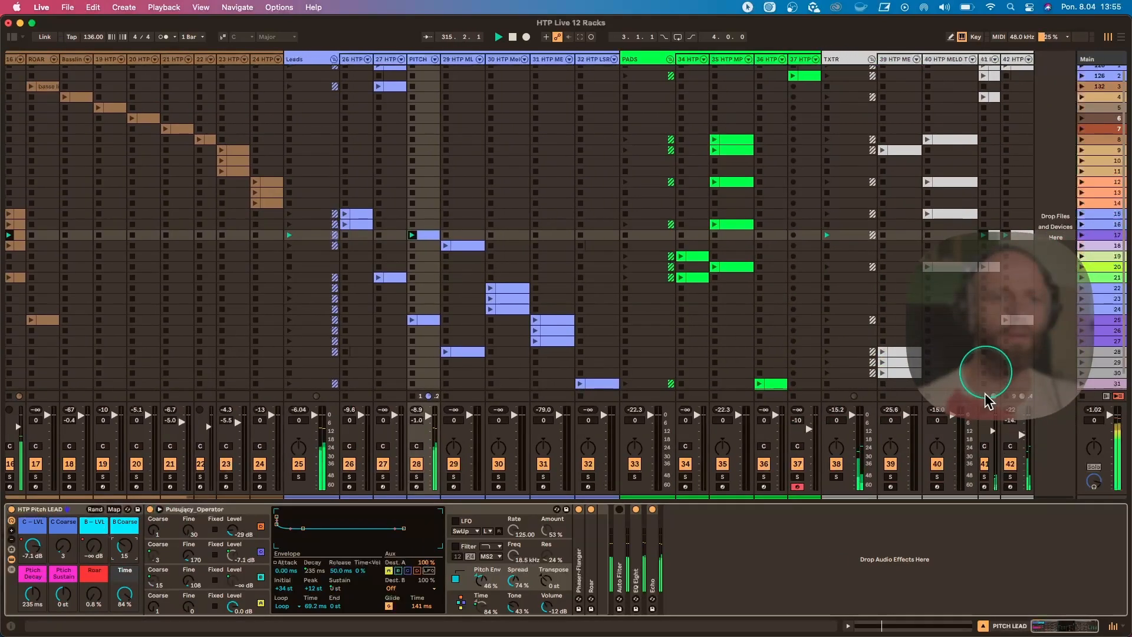
left_click(1015, 236)
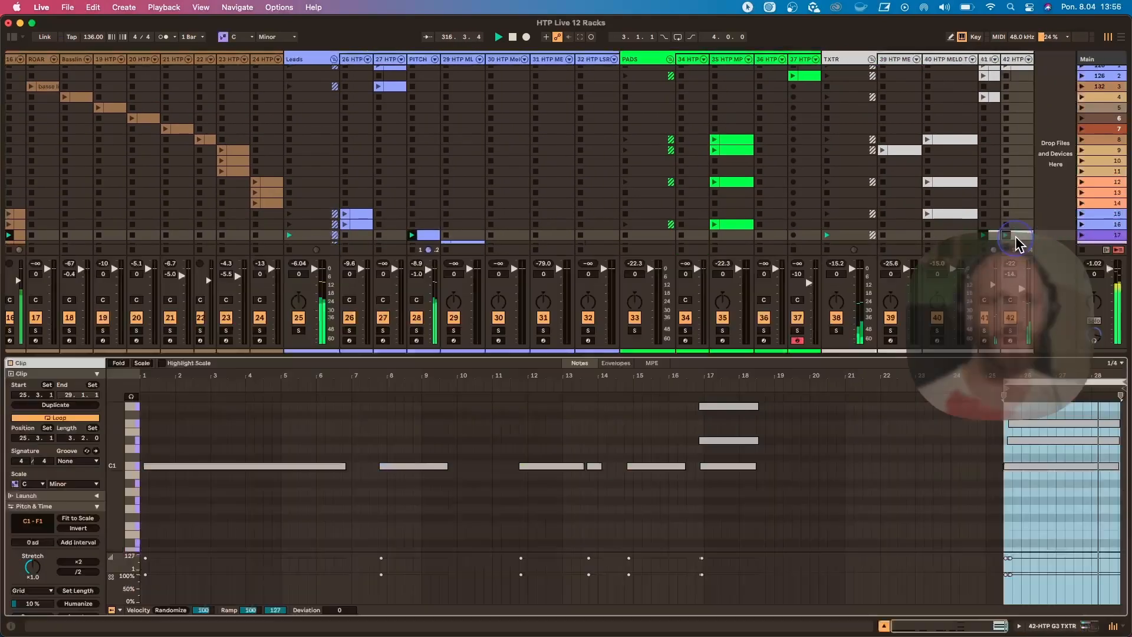
double_click(1015, 60)
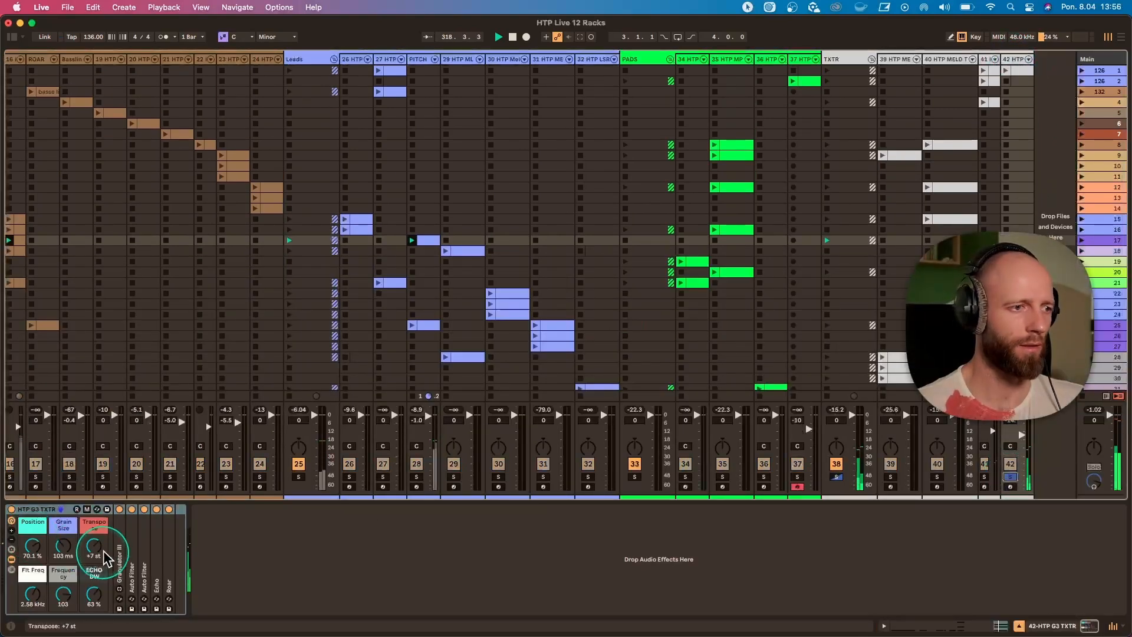
double_click(120, 544)
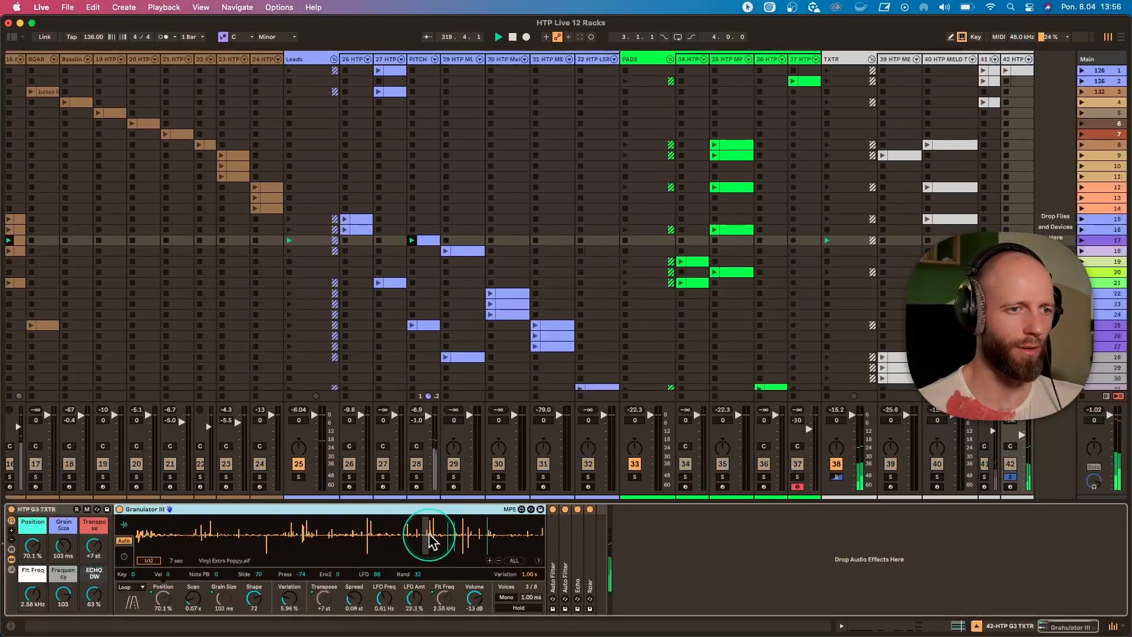
Try the HTP G3 TXTR rack's Position macro at 35.4 % and a different Frequency, undoing each change.
left_click_drag(33, 546, 32, 590)
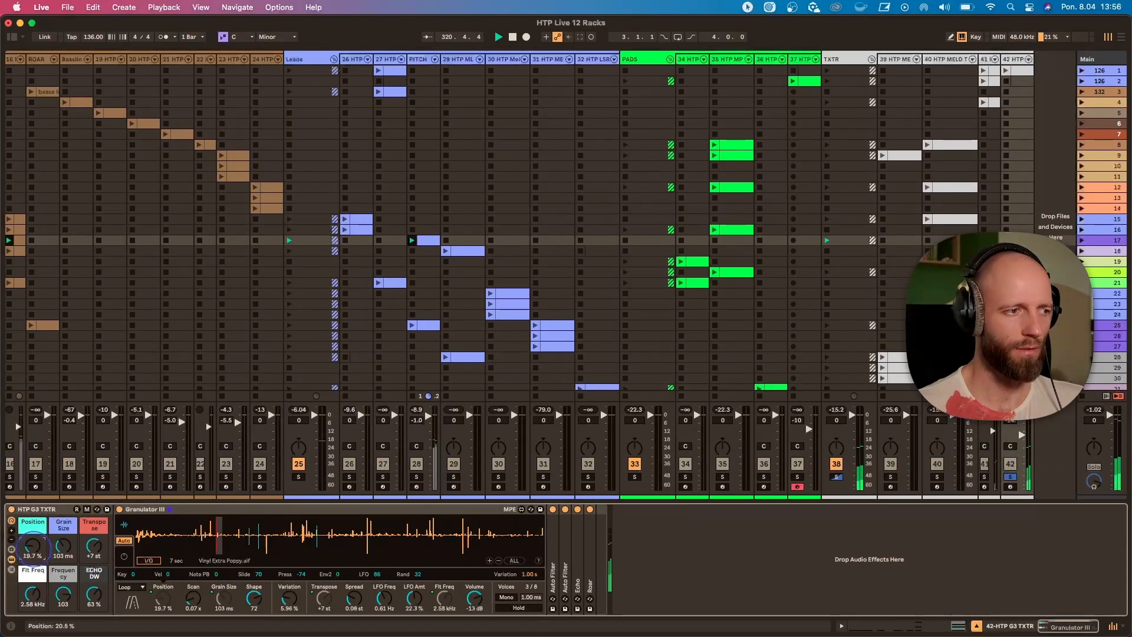
left_click_drag(36, 549, 36, 547)
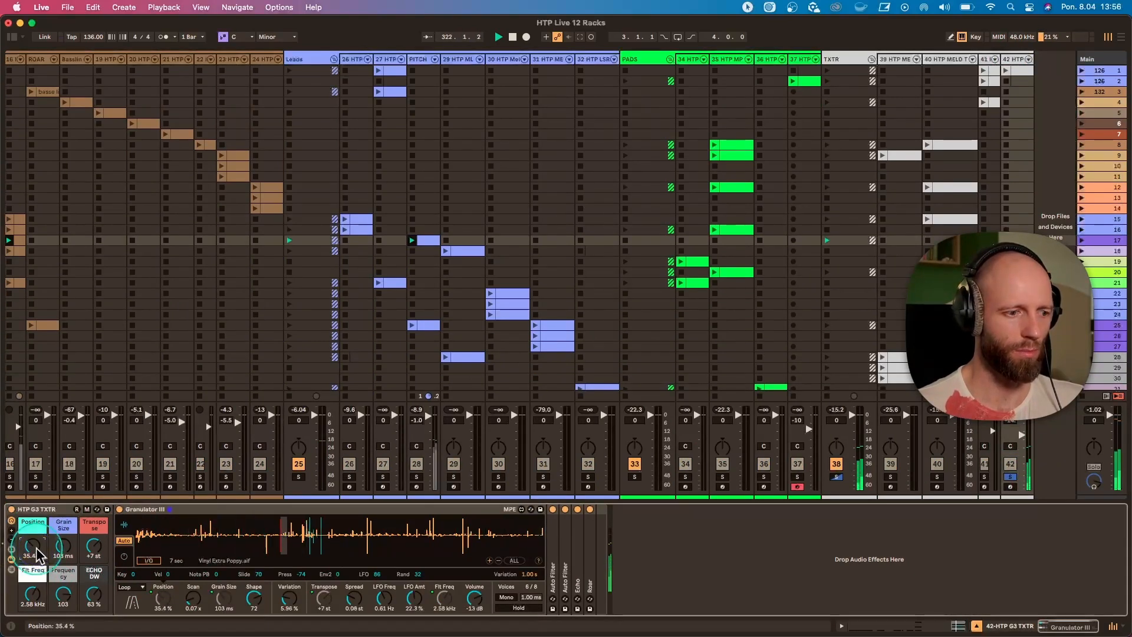
key("super+z")
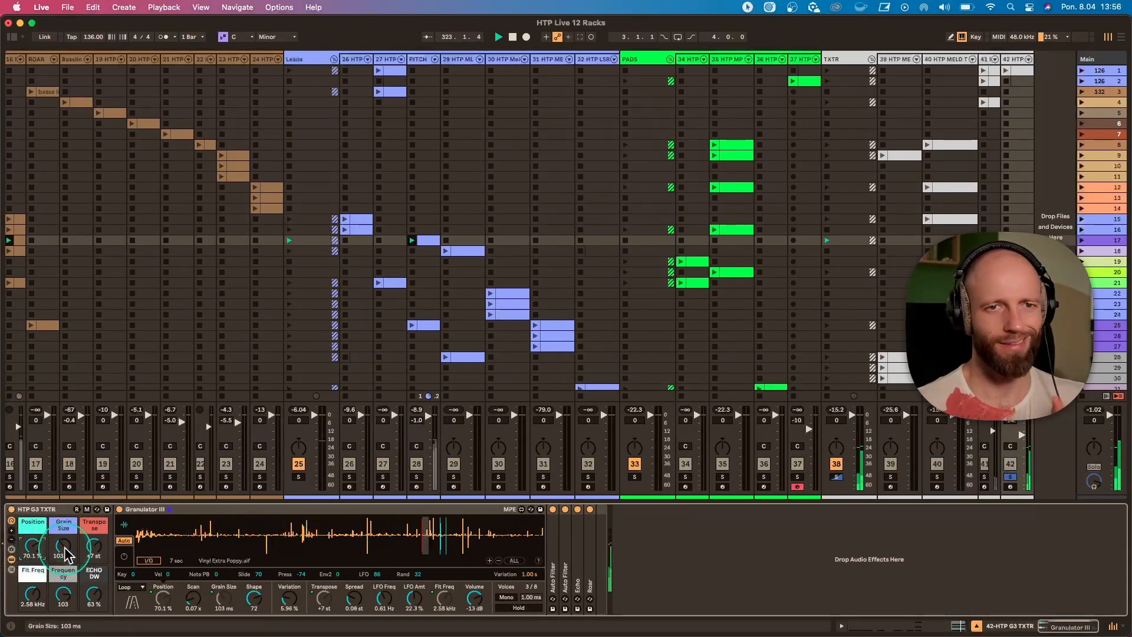
left_click_drag(64, 594, 63, 629)
key("super+z")
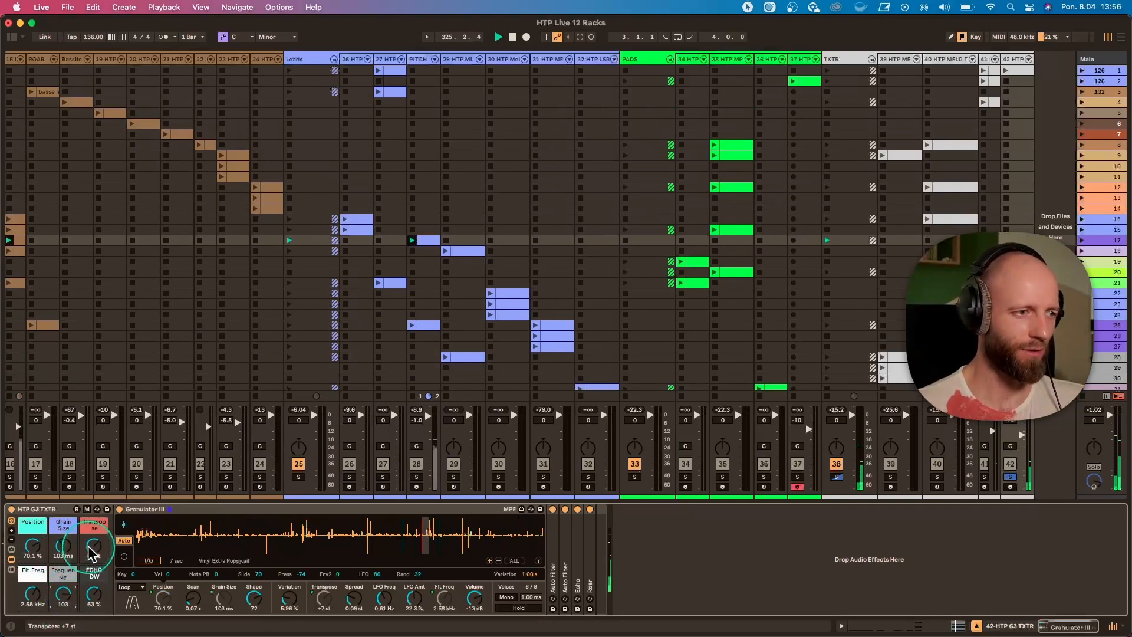
Undo a trial Transpose change and set the HTP G3 TXTR rack's Grain Size to 21.2 ms and ECHO DW to 68 %.
left_click_drag(89, 547, 63, 555)
key("super+z")
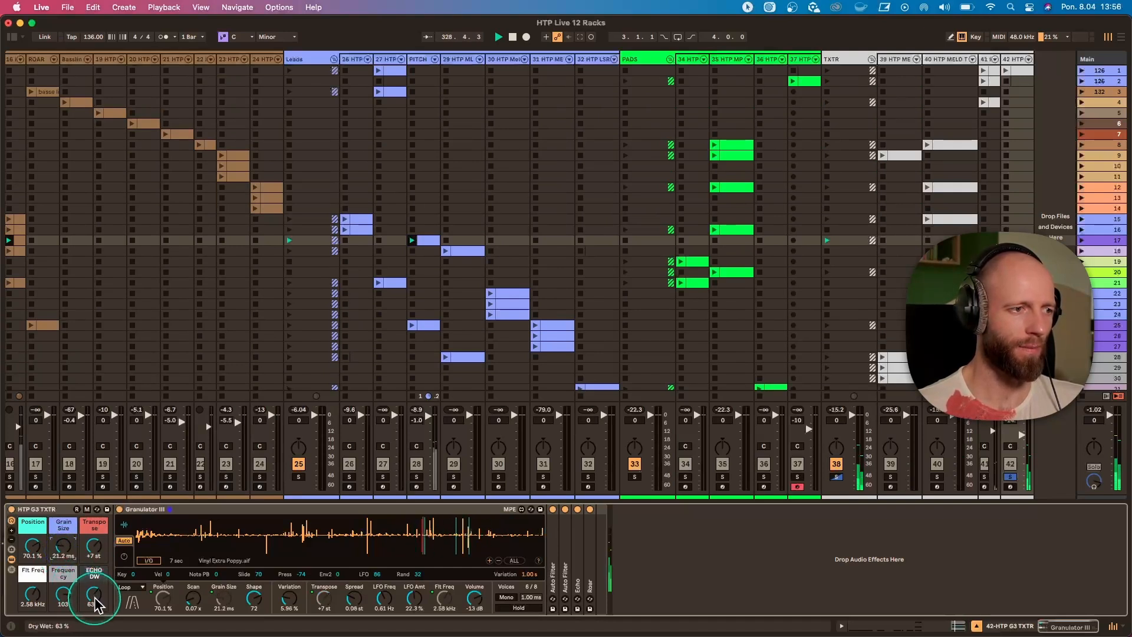
left_click_drag(94, 599, 94, 594)
Unsolo texture track 42 and show the HTP_TXTR Operator rack on track 41.
left_click(837, 476)
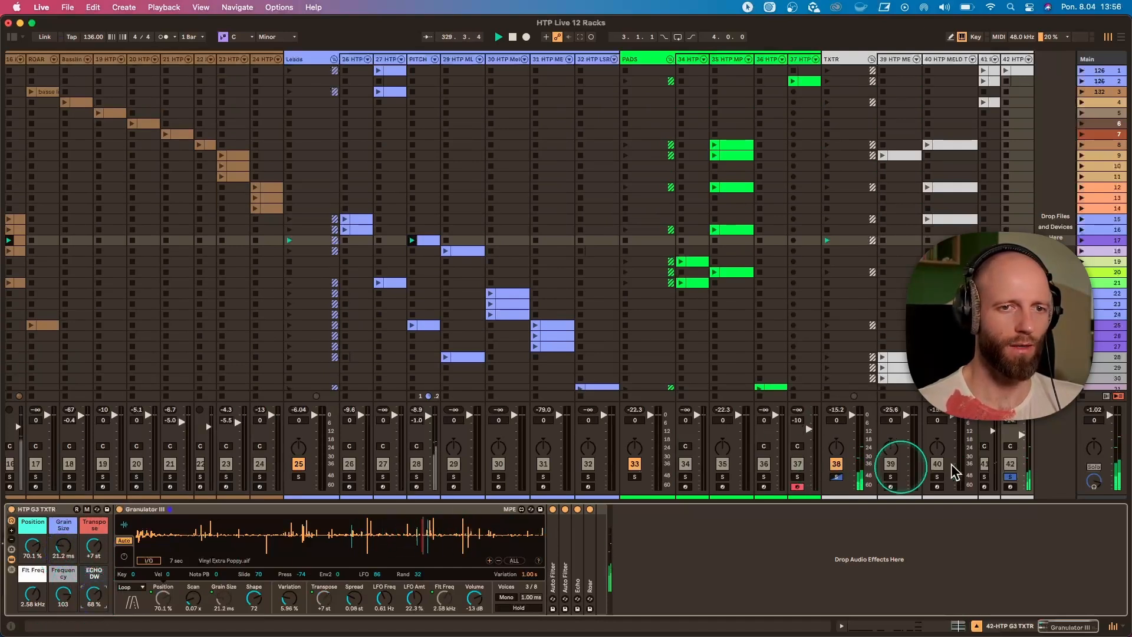
left_click(1010, 476)
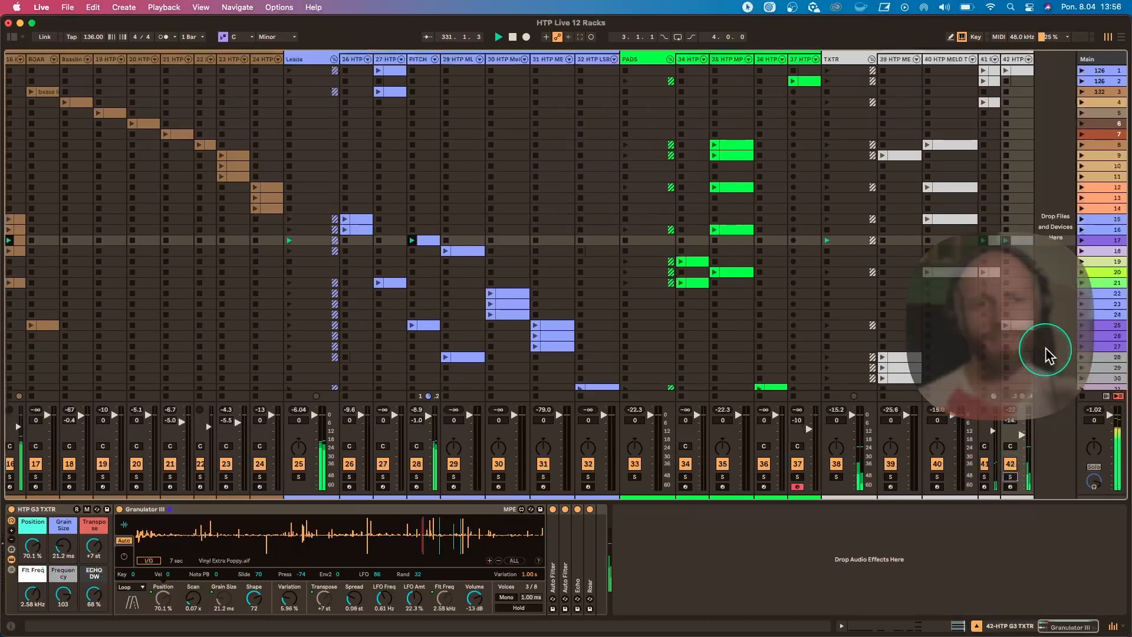
double_click(992, 240)
double_click(987, 60)
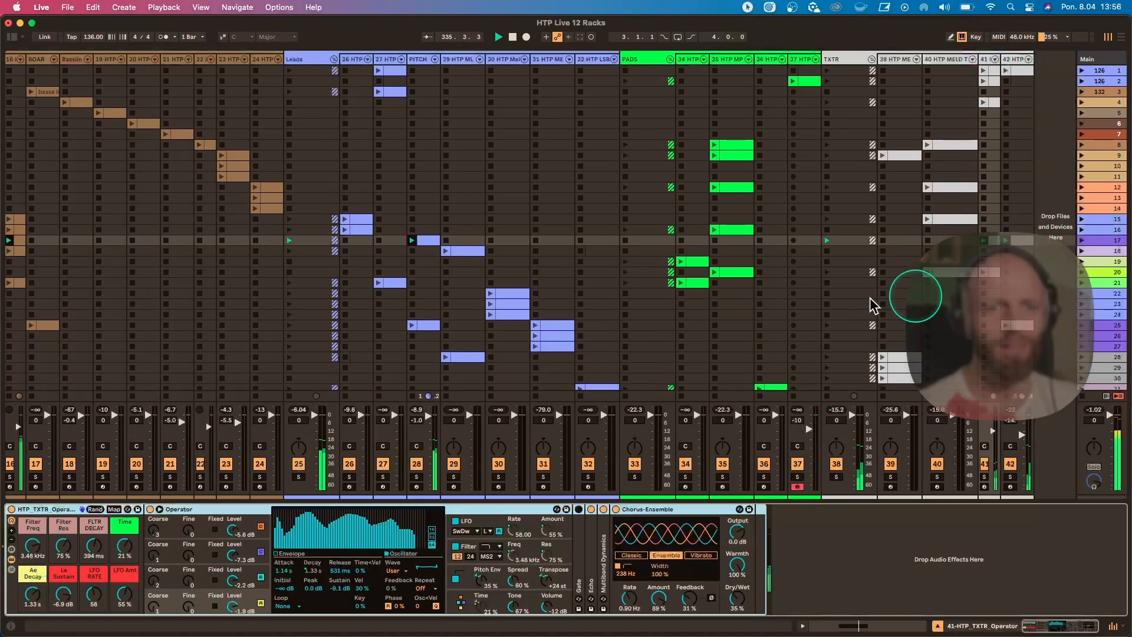
scroll(791, 324, "down", 2)
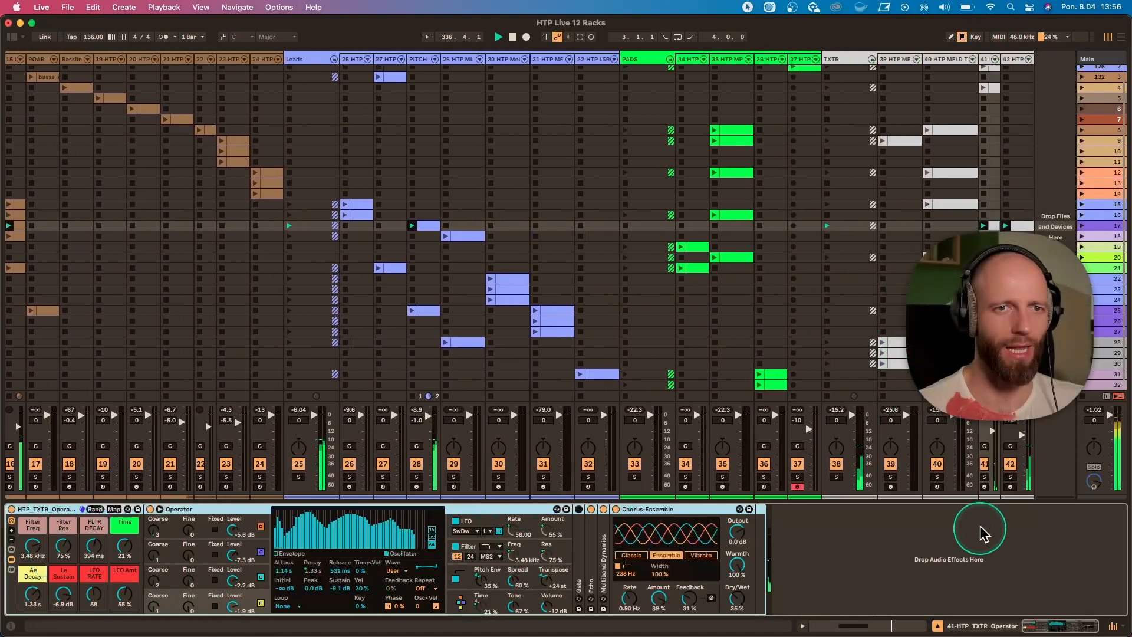
Solo texture track 41 to hear it alone, inspect its scene 17 clip's notes and unsolo the track.
left_click(985, 476)
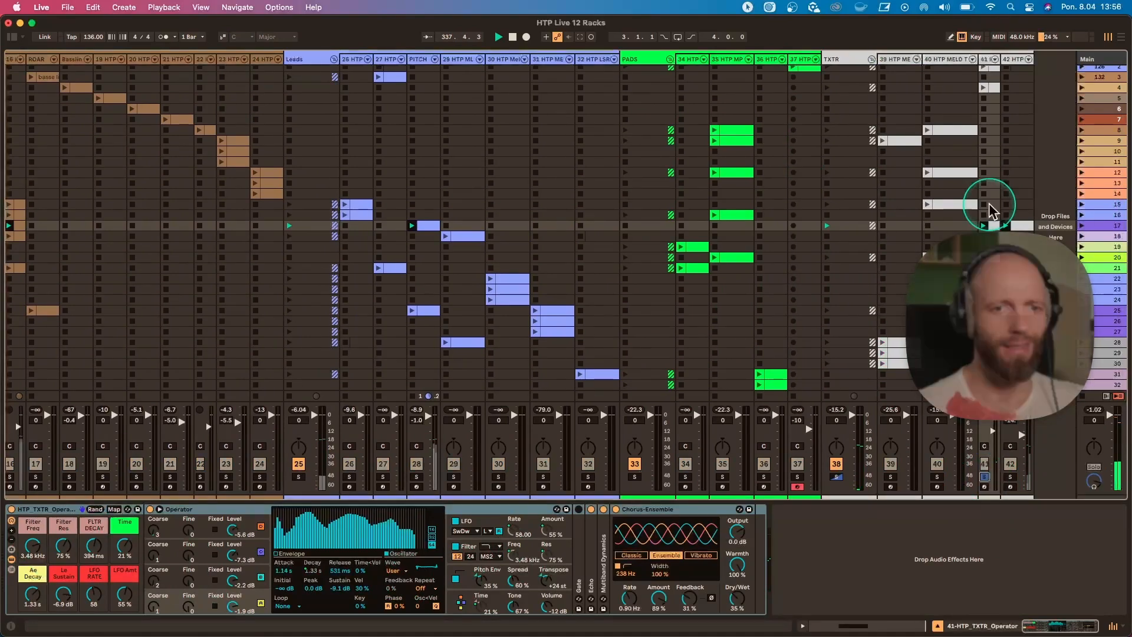
left_click(994, 224)
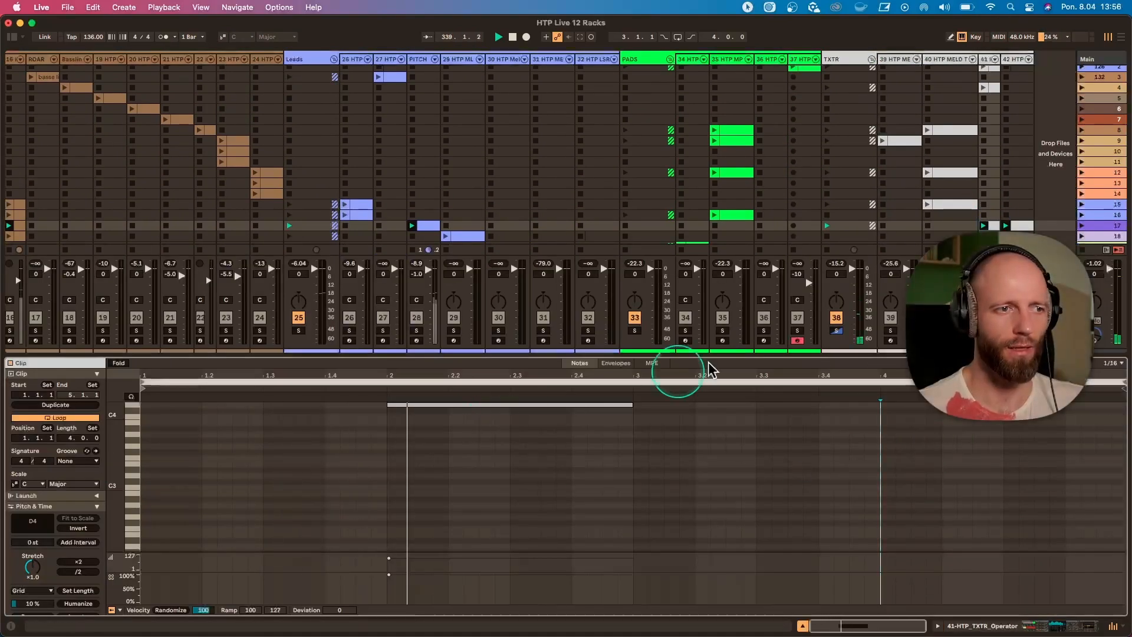
left_click(984, 330)
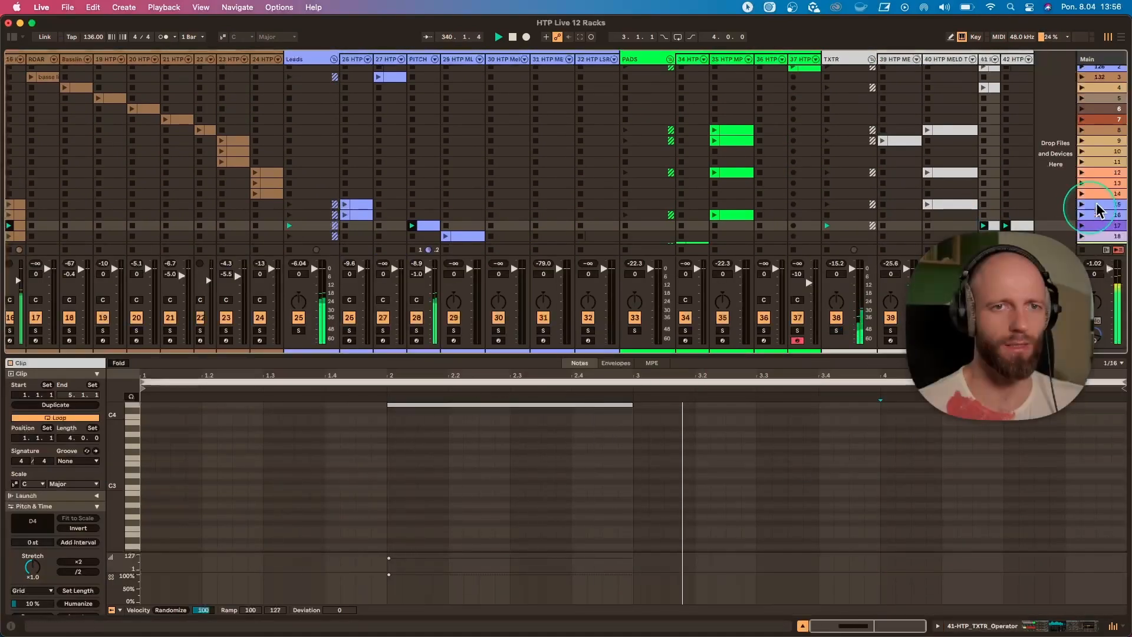
Launch scene 18 and locate its playing clip on lead track 29.
scroll(1098, 210, "down", 4)
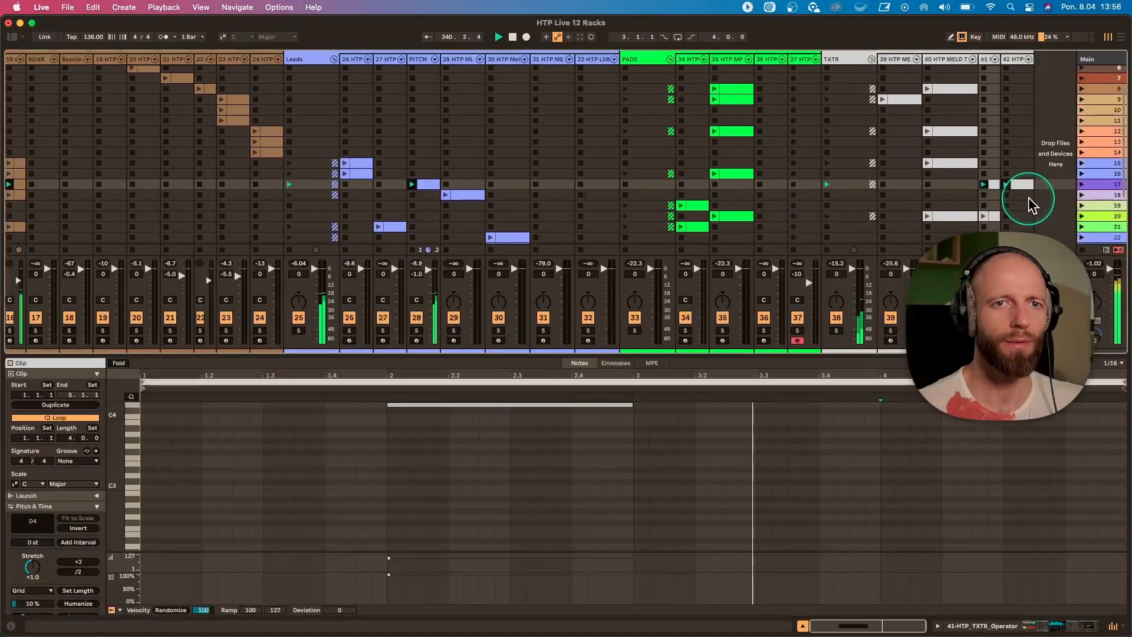
left_click(1083, 196)
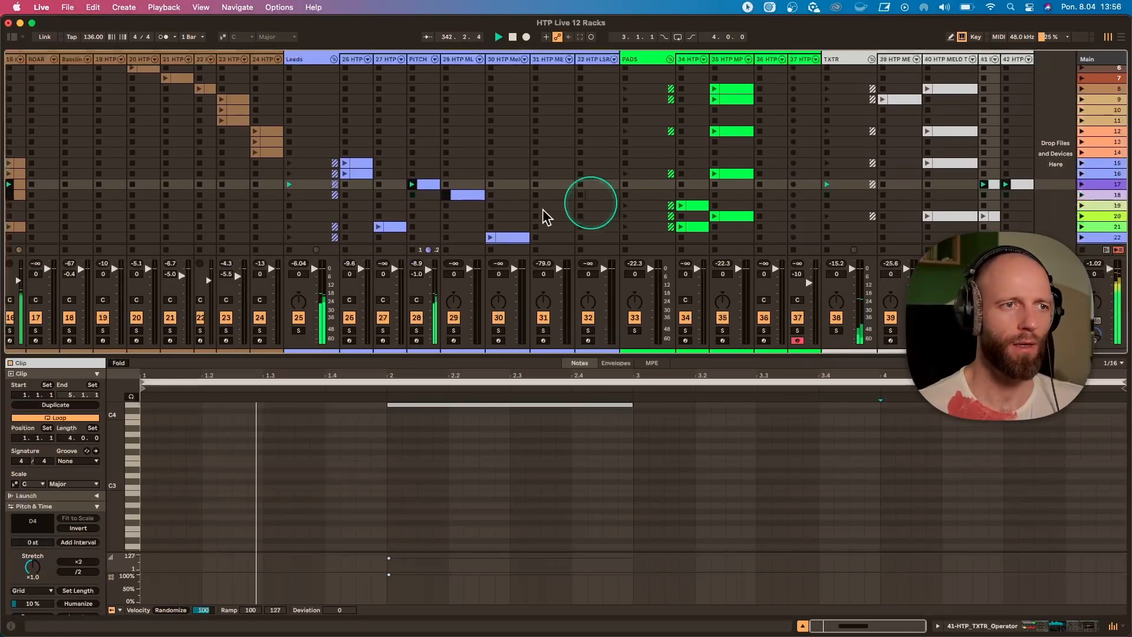
scroll(543, 217, "left", 5)
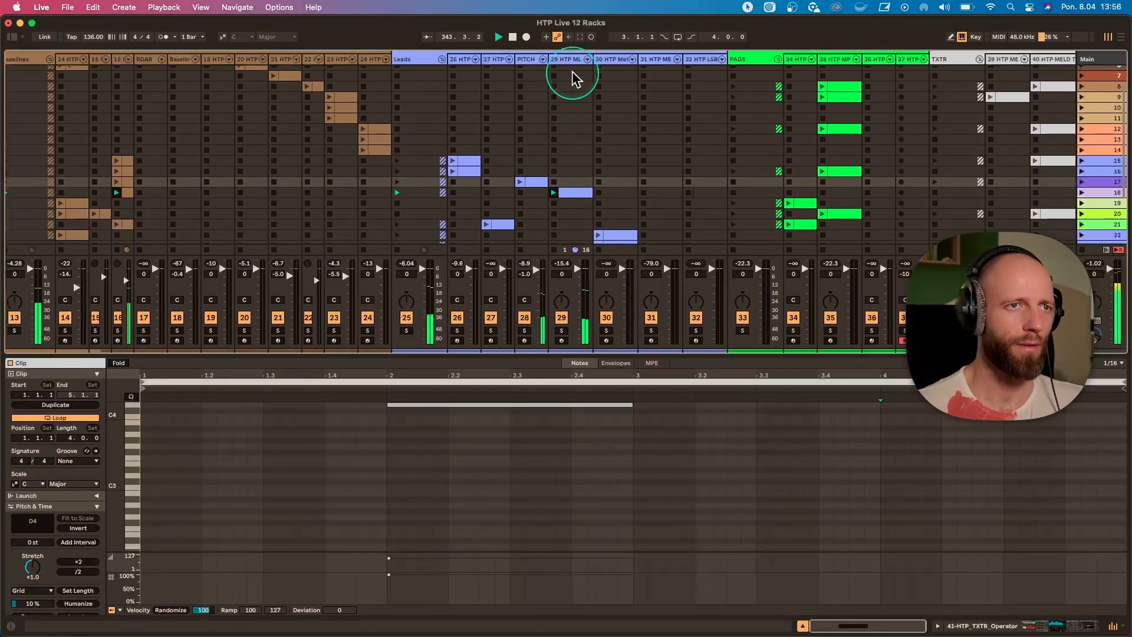
Inspect the scene 18 clip's notes and the HTP MLD LASER rack on lead track 29, and briefly solo the track.
left_click(569, 68)
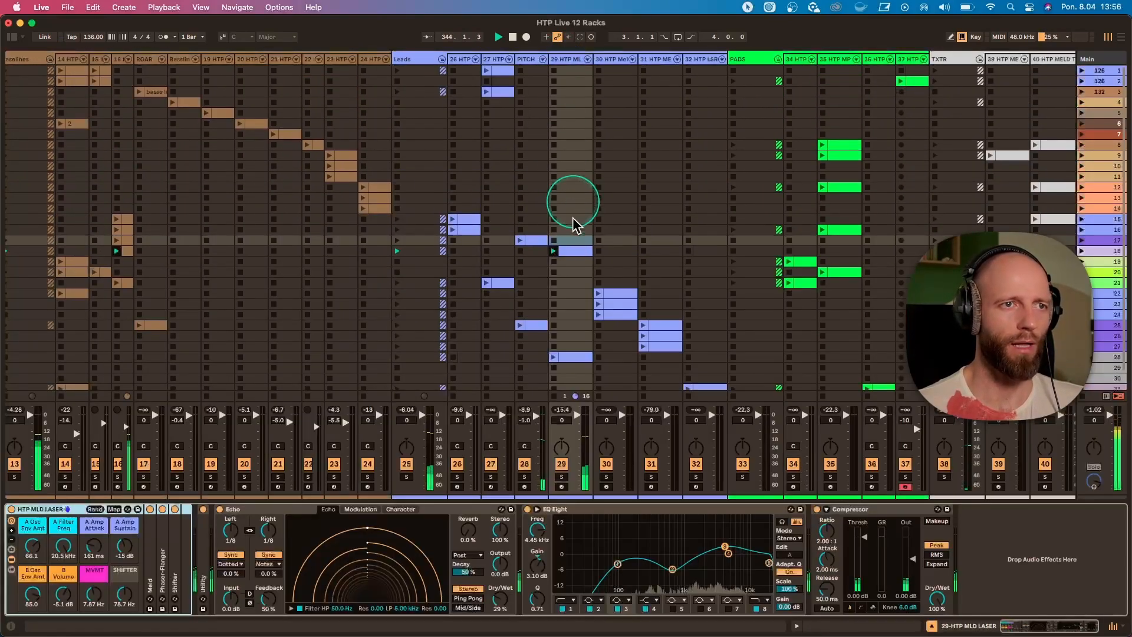
left_click(575, 252)
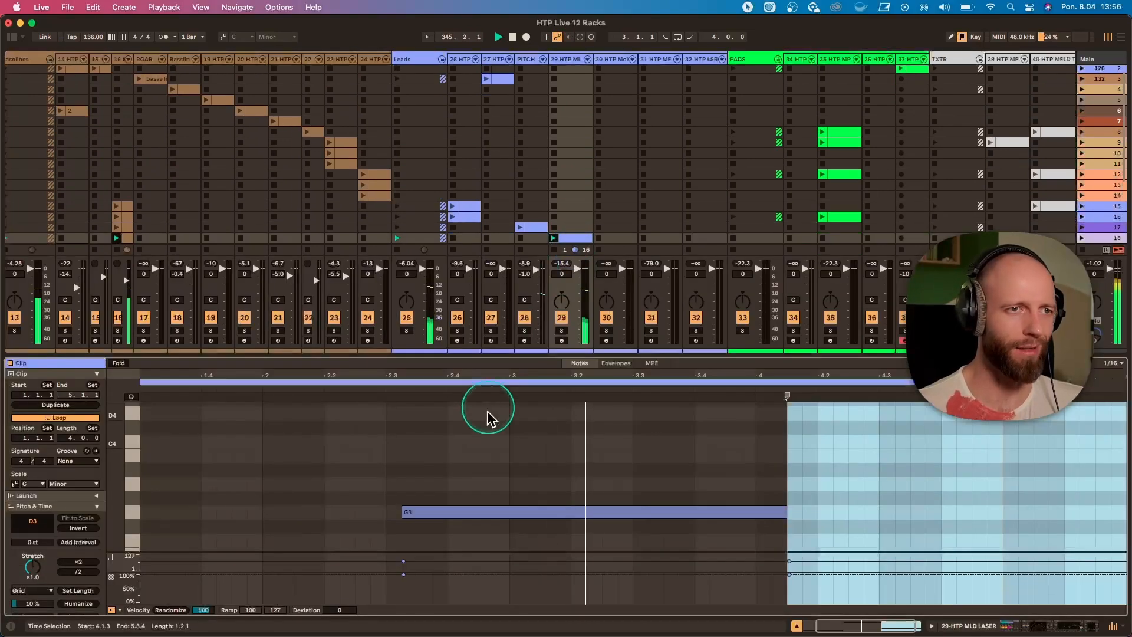
left_click(568, 72)
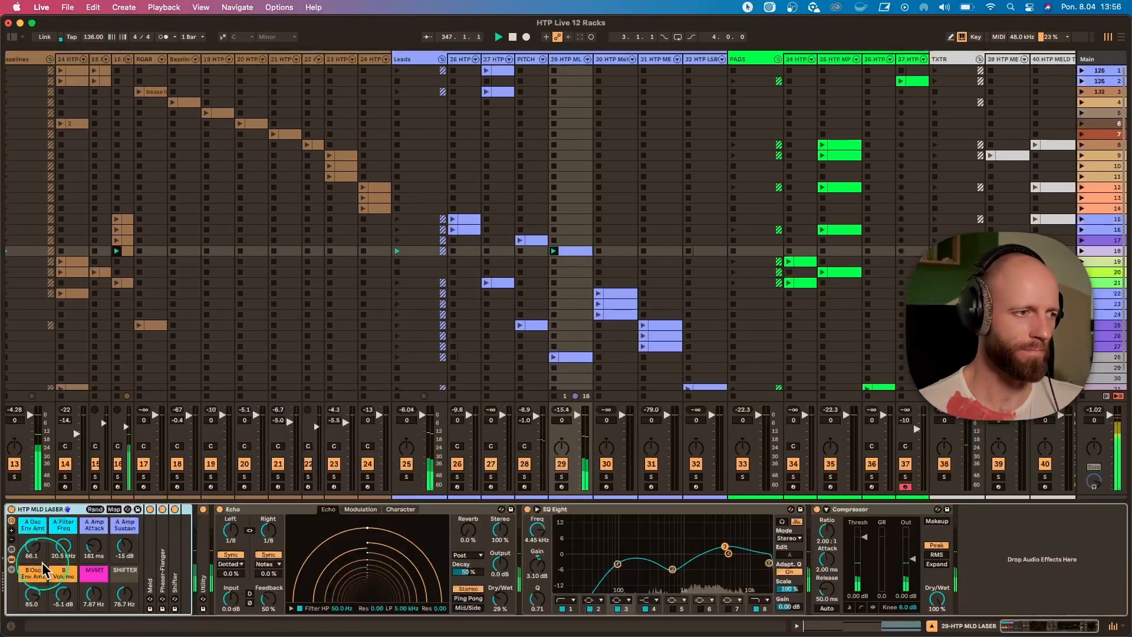
left_click(562, 478)
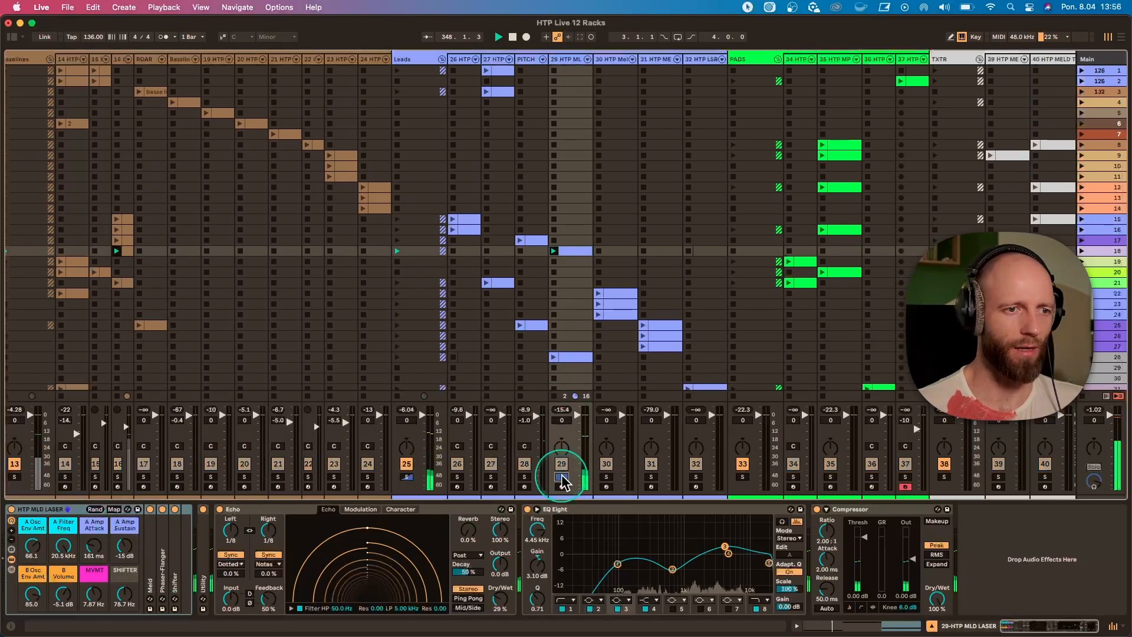
left_click(562, 478)
Set the HTP MLD LASER rack's A Amp Sustain to -65 dB, A Amp Attack to 961 ms, MVMT to 0.01 Hz and SHIFTER to 1.81 kHz.
left_click_drag(125, 548, 124, 546)
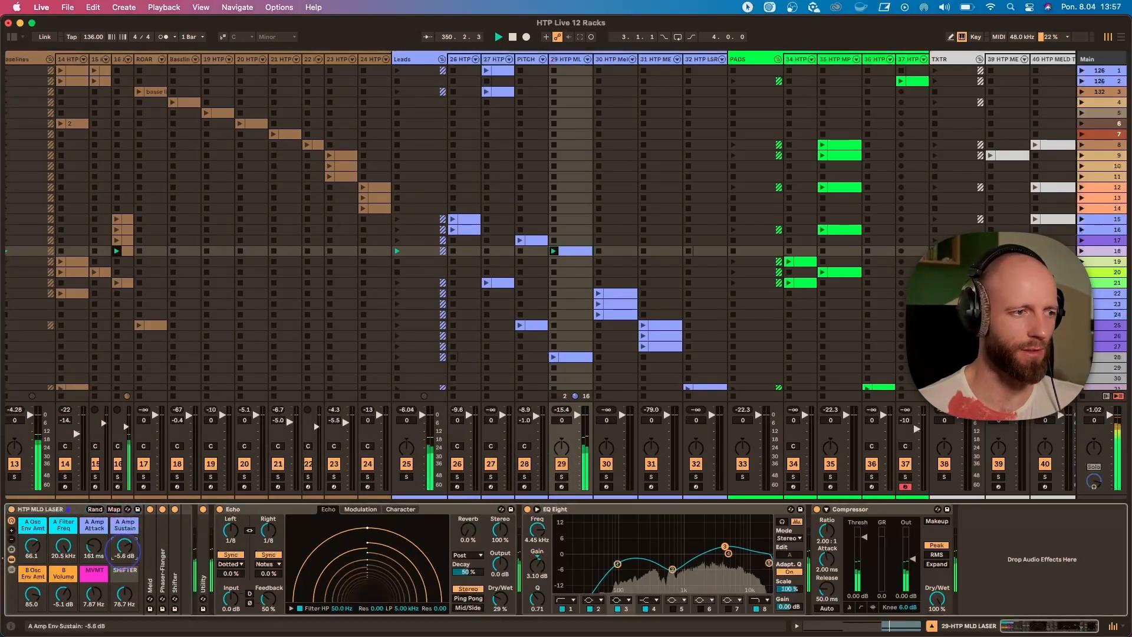
left_click_drag(125, 546, 124, 545)
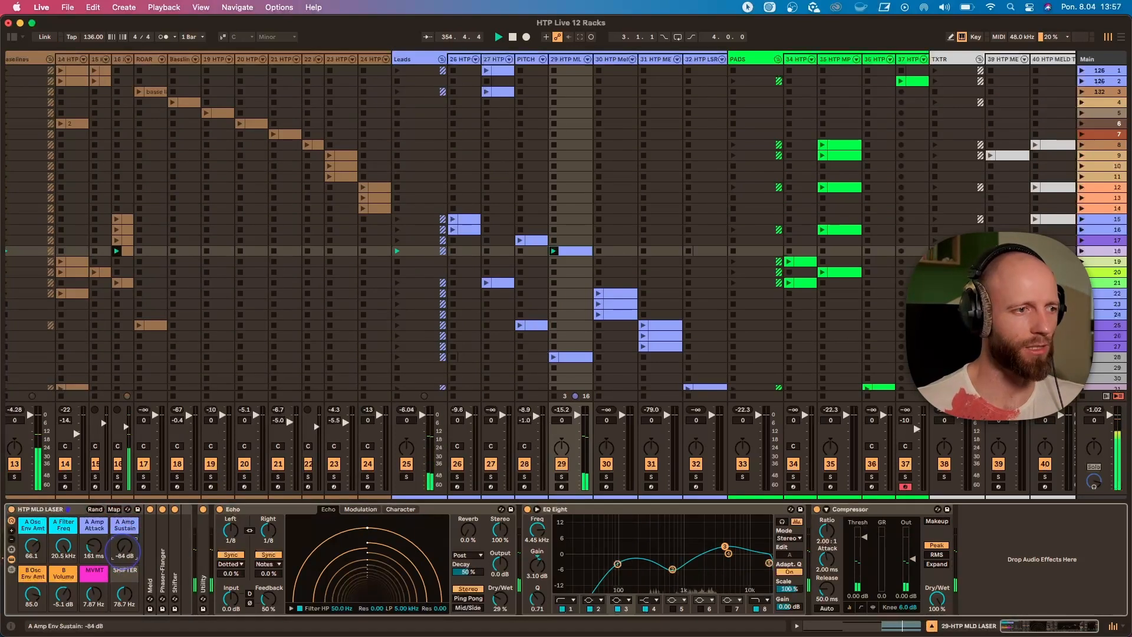
left_click_drag(124, 546, 125, 547)
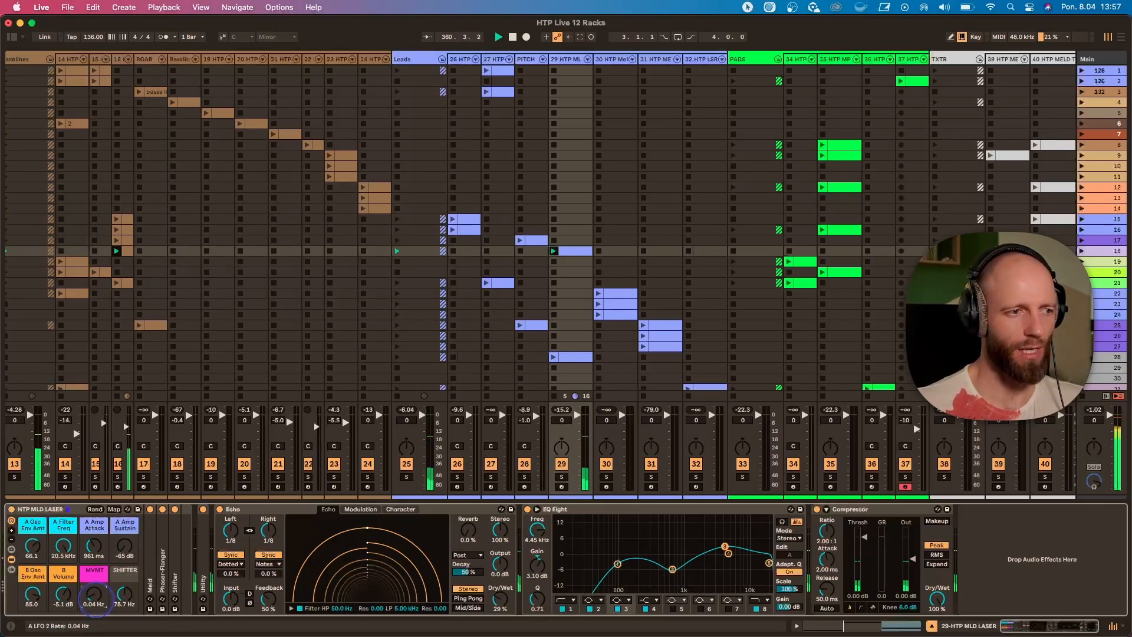
left_click_drag(125, 594, 125, 599)
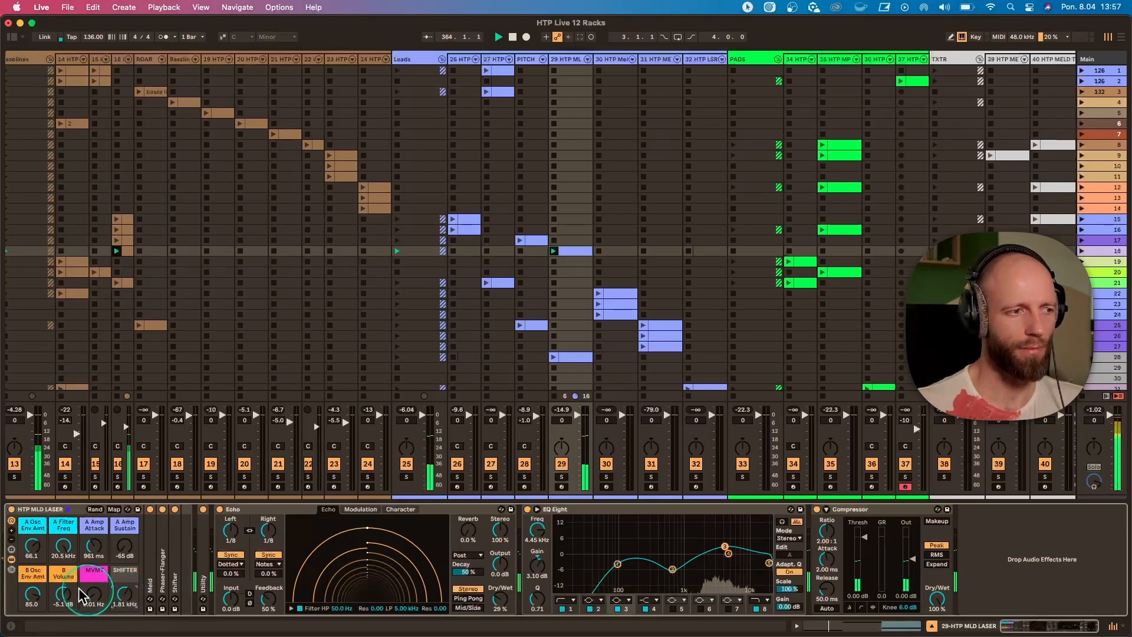
Try the laser rack with B Osc Env Amt at 78.7, B Volume at -2.2 dB and a faster MVMT of about 9.97 Hz.
left_click(30, 599)
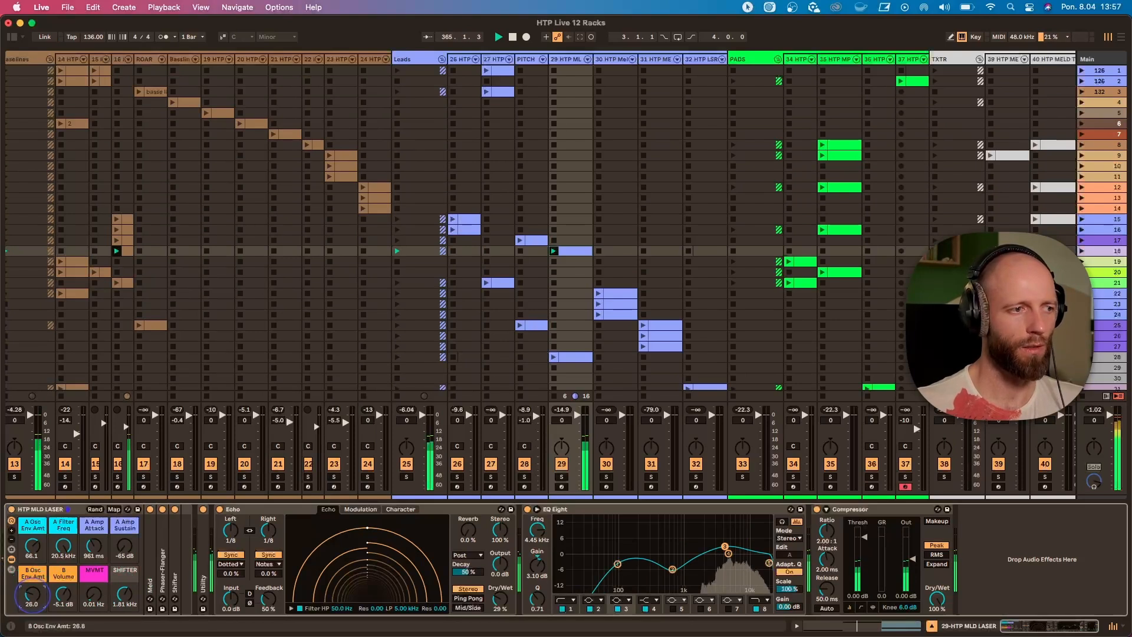
left_click(67, 600)
left_click_drag(33, 596, 63, 595)
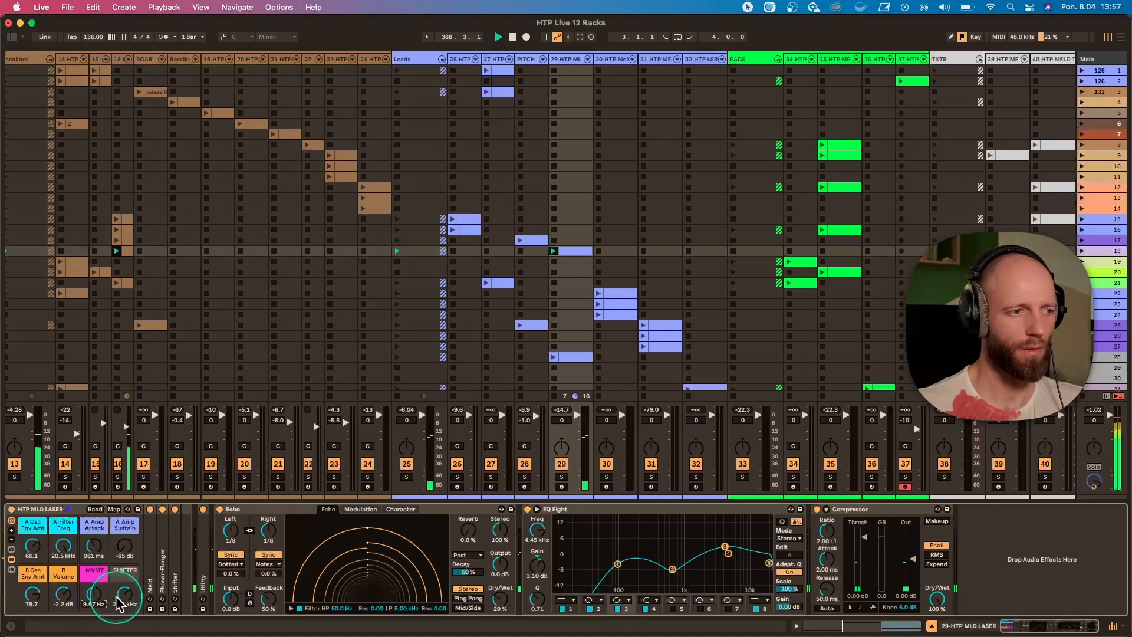
left_click_drag(119, 598, 119, 608)
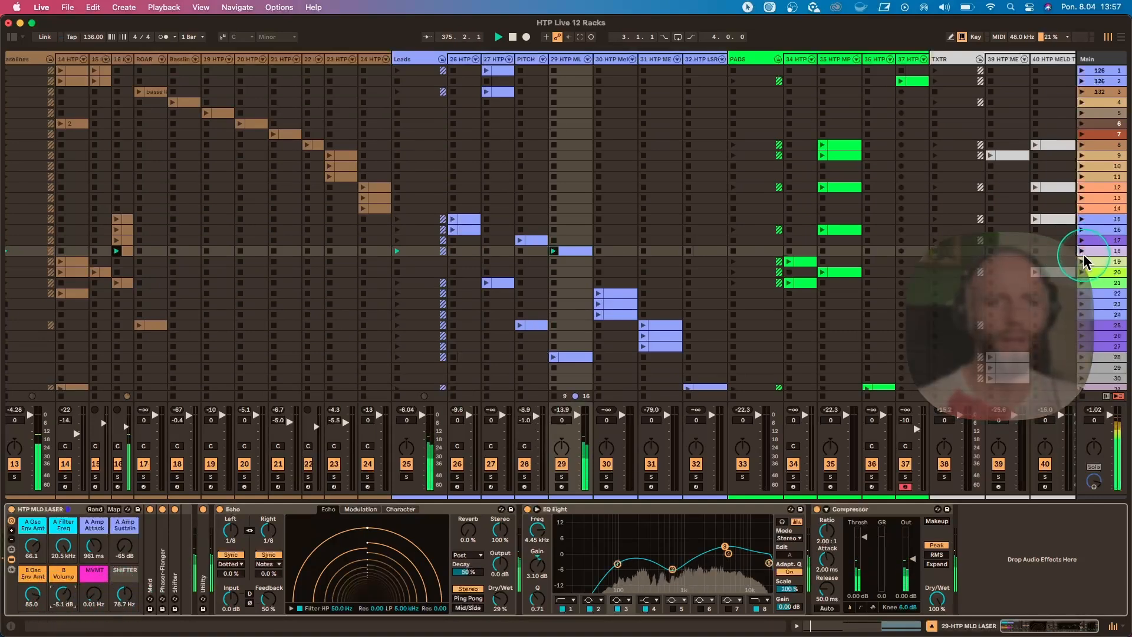
Launch scene 19 and show the HTP Meld PAD rack on pad track 34.
left_click(1082, 262)
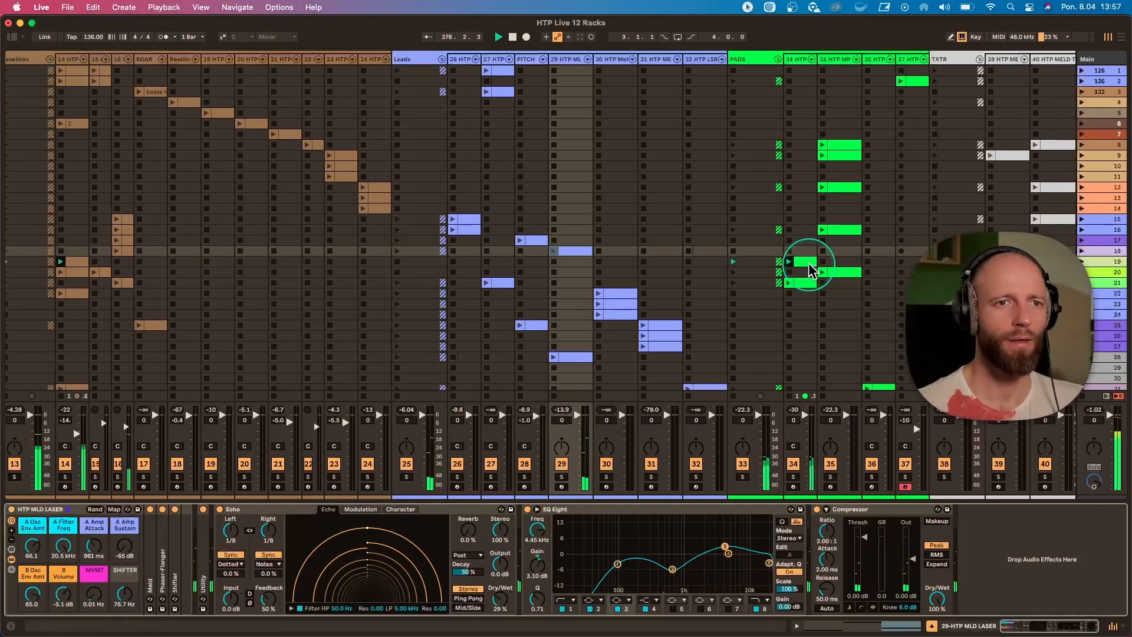
left_click(798, 60)
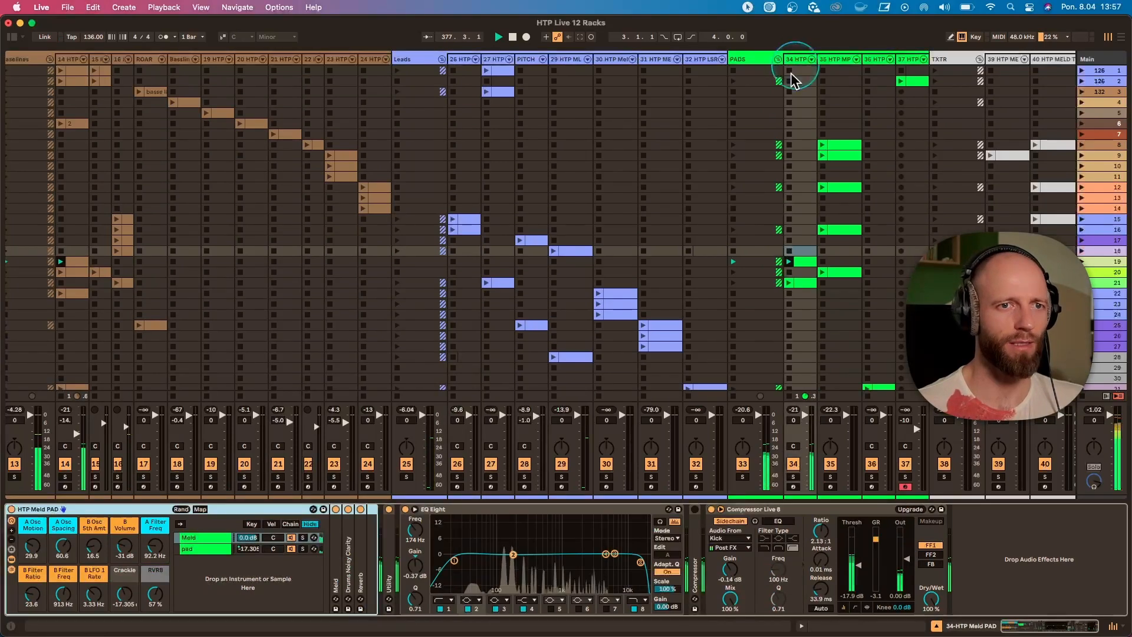
Set the HTP Meld PAD rack's B Volume to -34 dB and sweep A Filter Freq, bringing it back to 92.2 Hz.
left_click(123, 558)
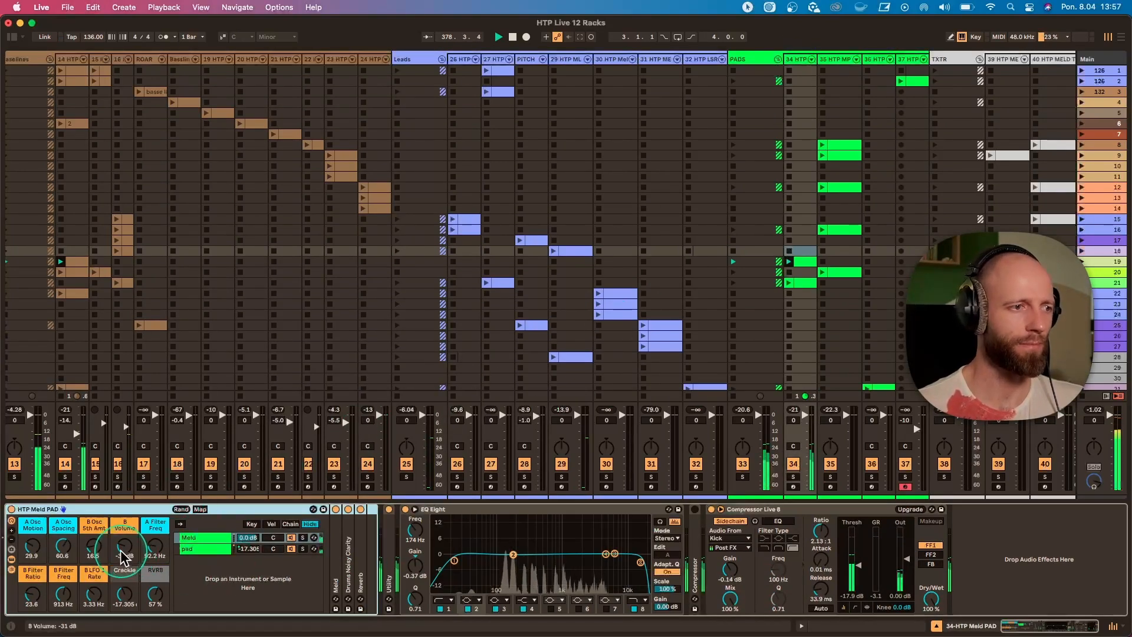
left_click_drag(128, 557, 128, 545)
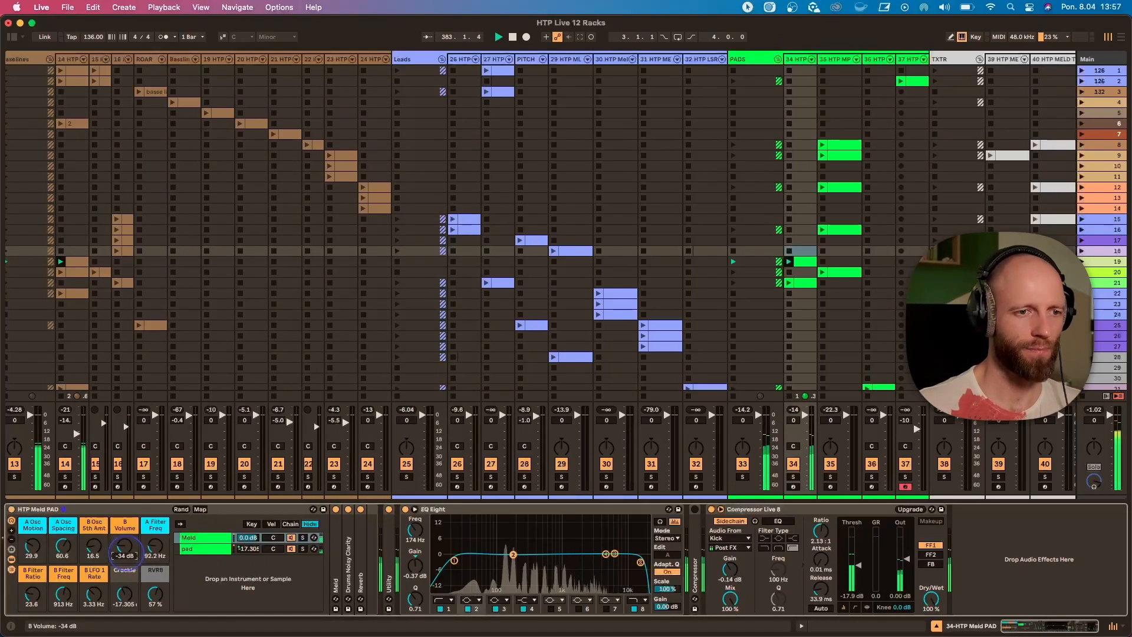
left_click_drag(154, 547, 154, 537)
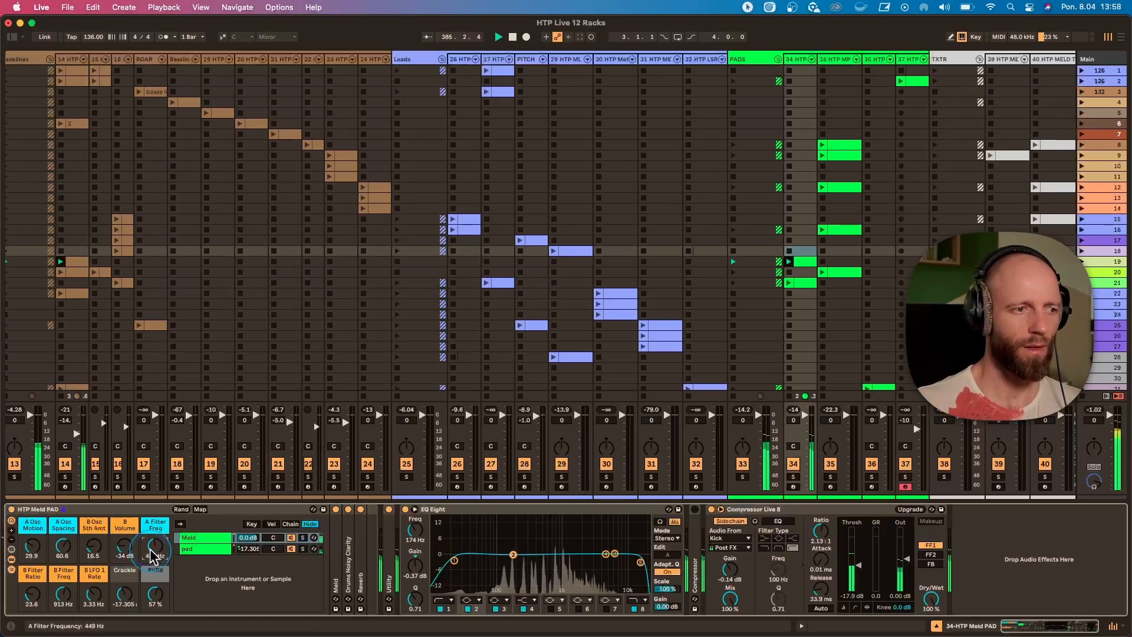
left_click_drag(151, 551, 157, 557)
Expand the pad rack's Meld device, set A Osc Spacing to 30.7 and undo a trial A Osc Motion change.
double_click(337, 555)
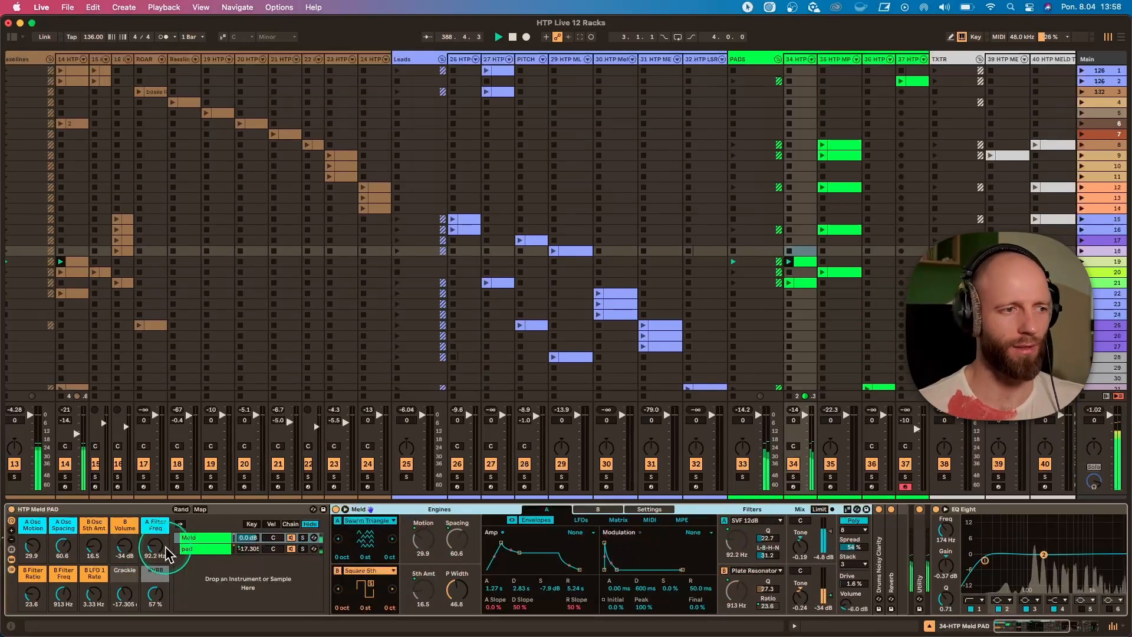
left_click_drag(159, 553, 159, 548)
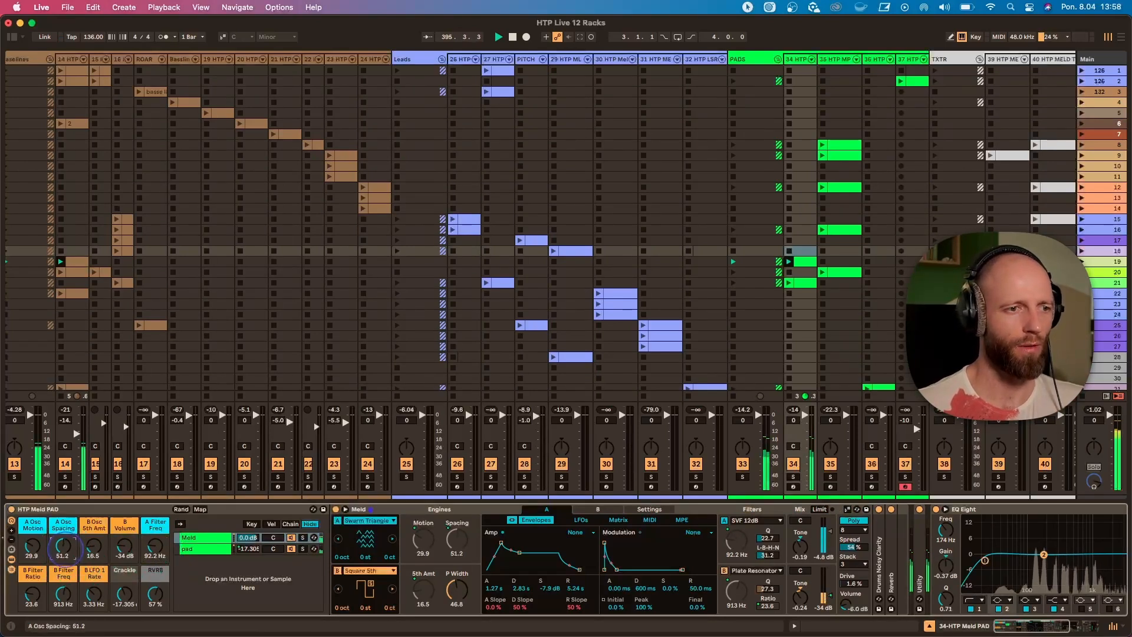
left_click_drag(63, 547, 70, 553)
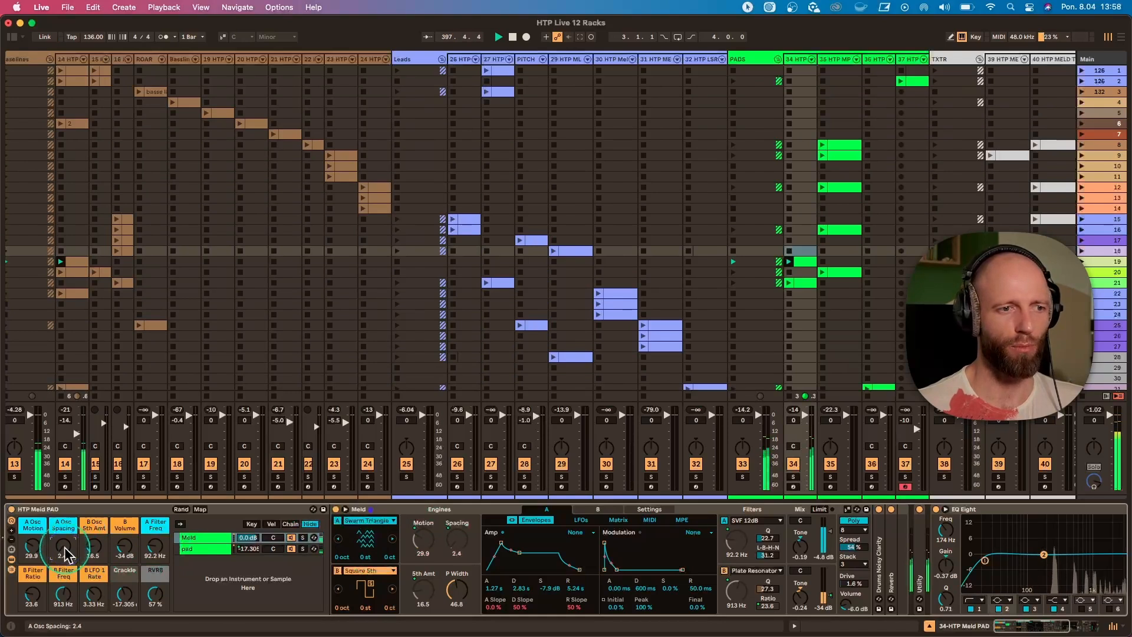
key("super+z")
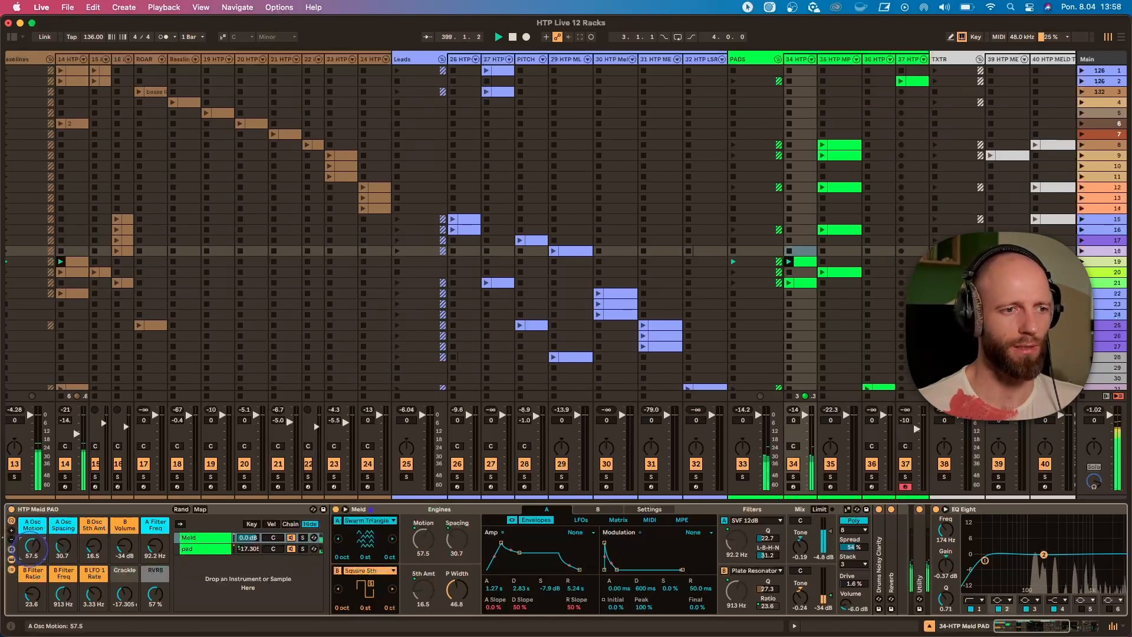
key("super+z")
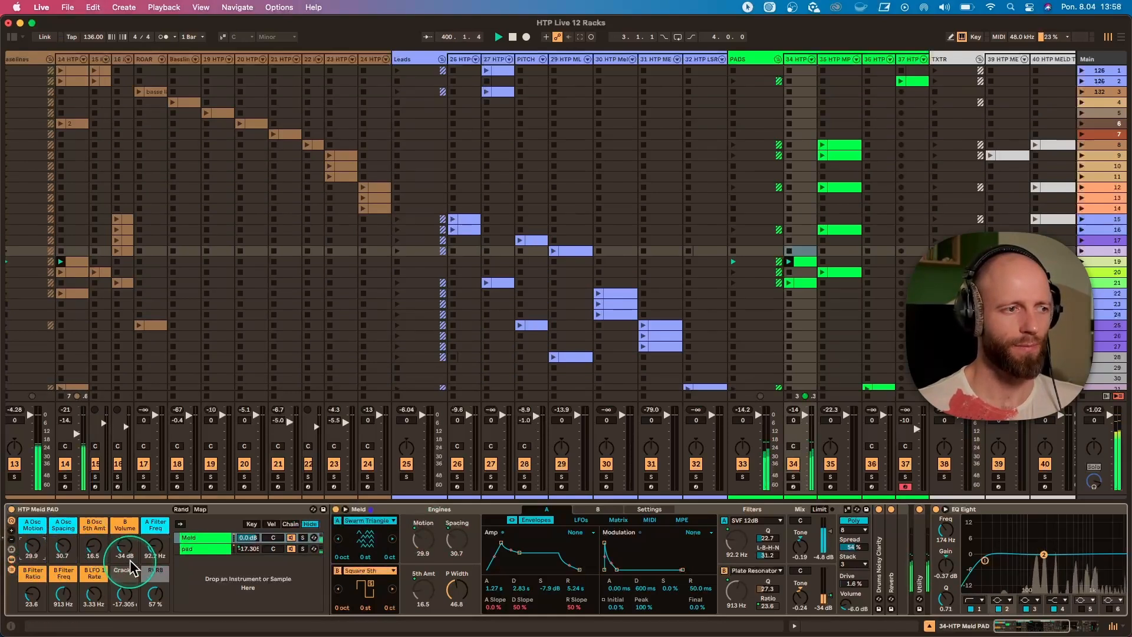
Show the rack's pad chain and lower its volume to -42.173 dB with the Crackle macro.
left_click(215, 548)
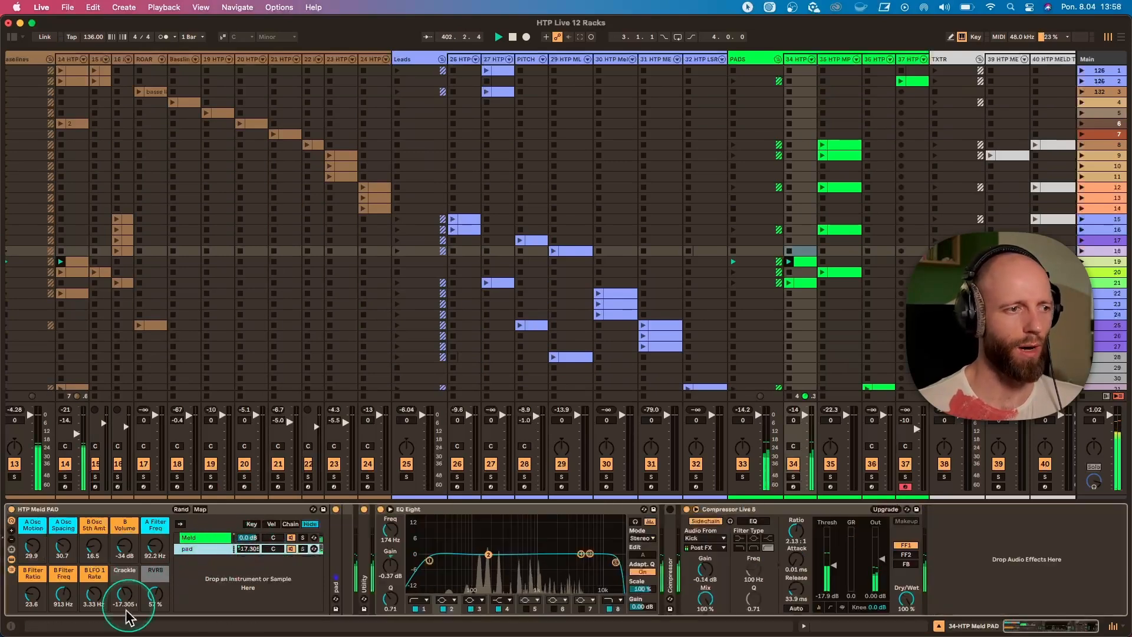
left_click_drag(124, 595, 124, 608)
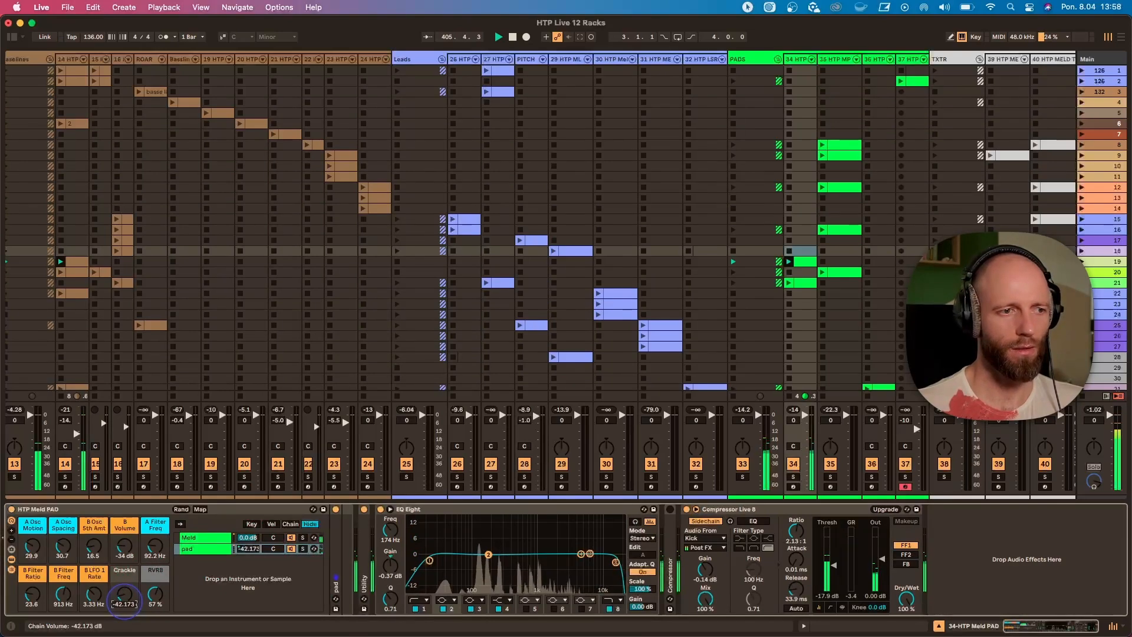
Launch scene 20 and show the HTP MELD TXTR rack on texture track 40.
left_click(1081, 271)
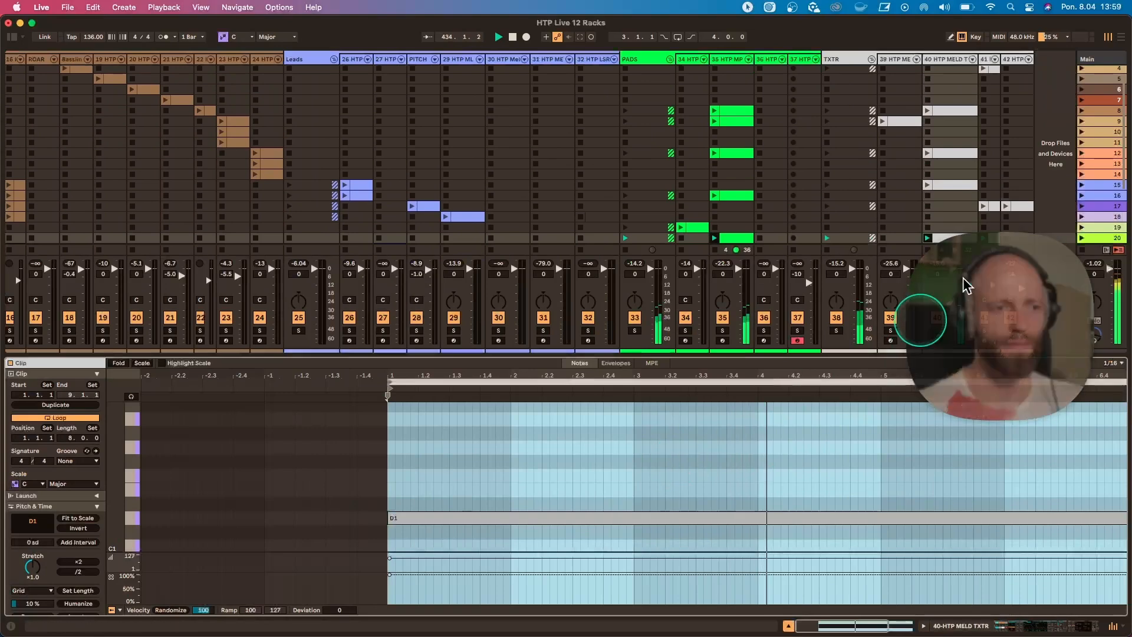
double_click(945, 59)
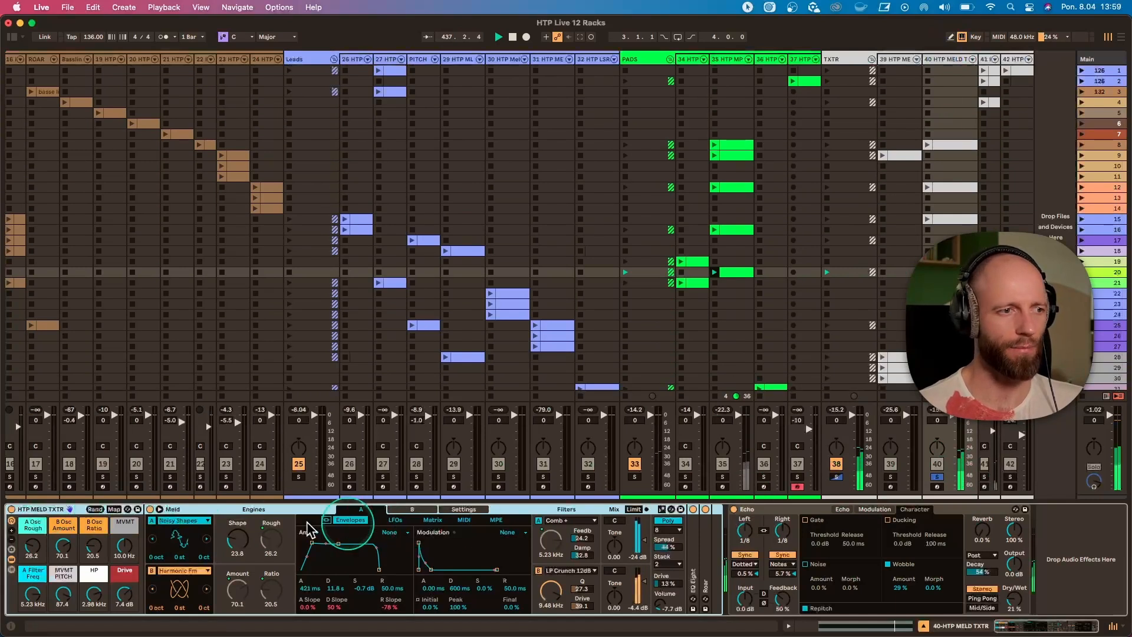
Set the HTP MELD TXTR rack's A Osc Rough to 33.1, B Osc Amount to 62.2, B Osc Ratio to 40.9 and MVMT to 4.89 Hz.
left_click_drag(33, 547, 32, 534)
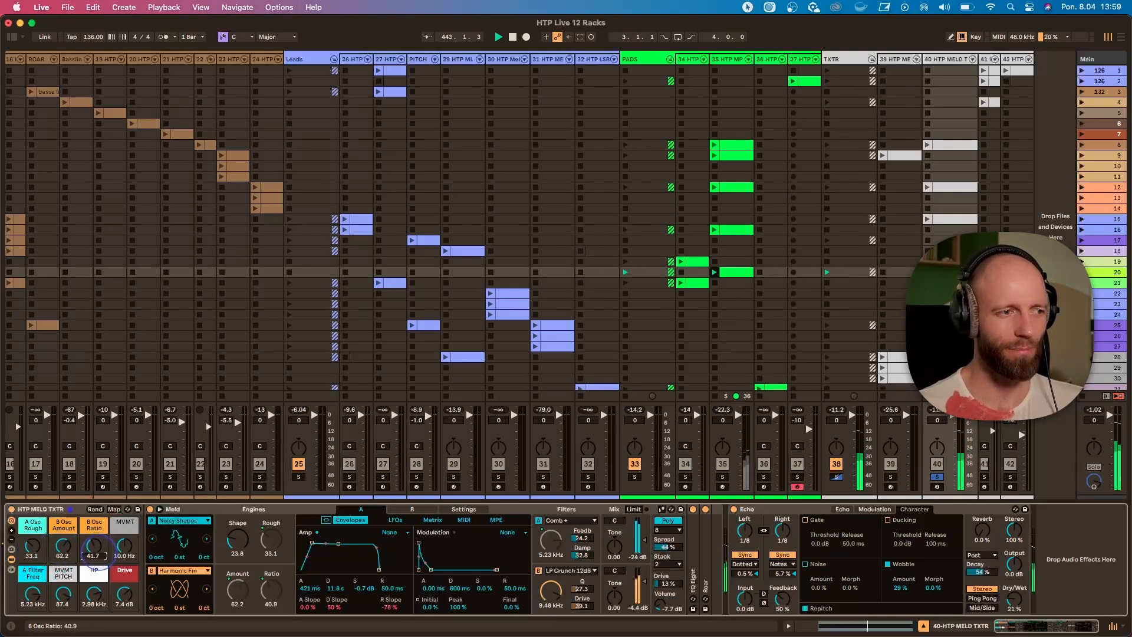
left_click(121, 553)
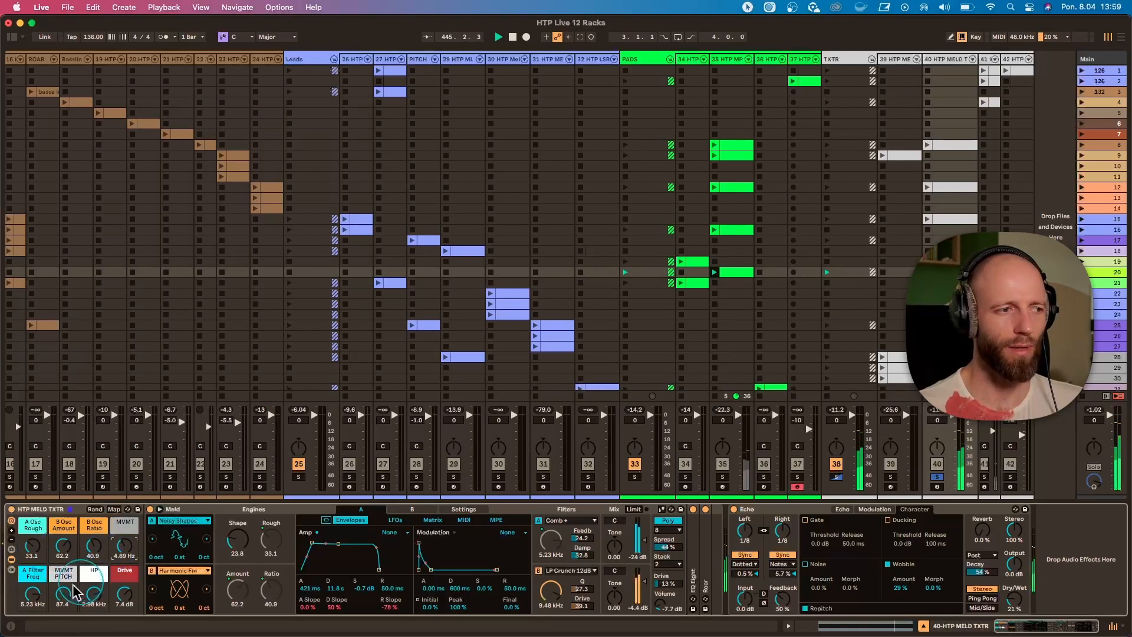
Set the texture rack's A Filter Freq to 818 Hz, MVMT PITCH to 52.8 and Drive to -0.6 dB, and unsolo track 40.
left_click_drag(32, 594, 33, 628)
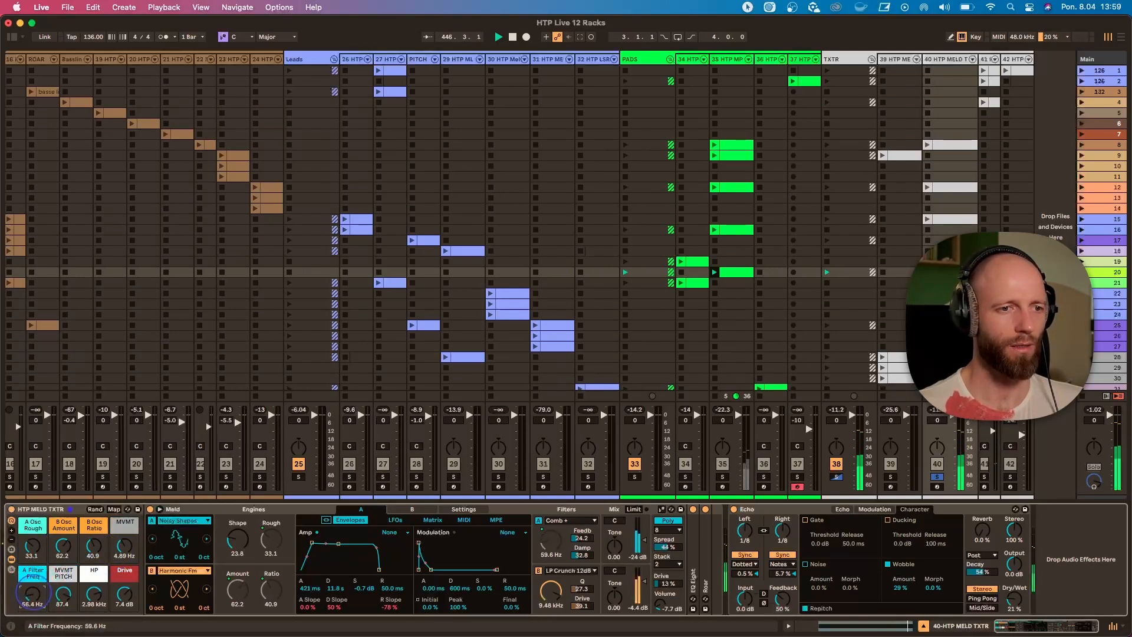
left_click_drag(33, 593, 124, 597)
left_click(937, 477)
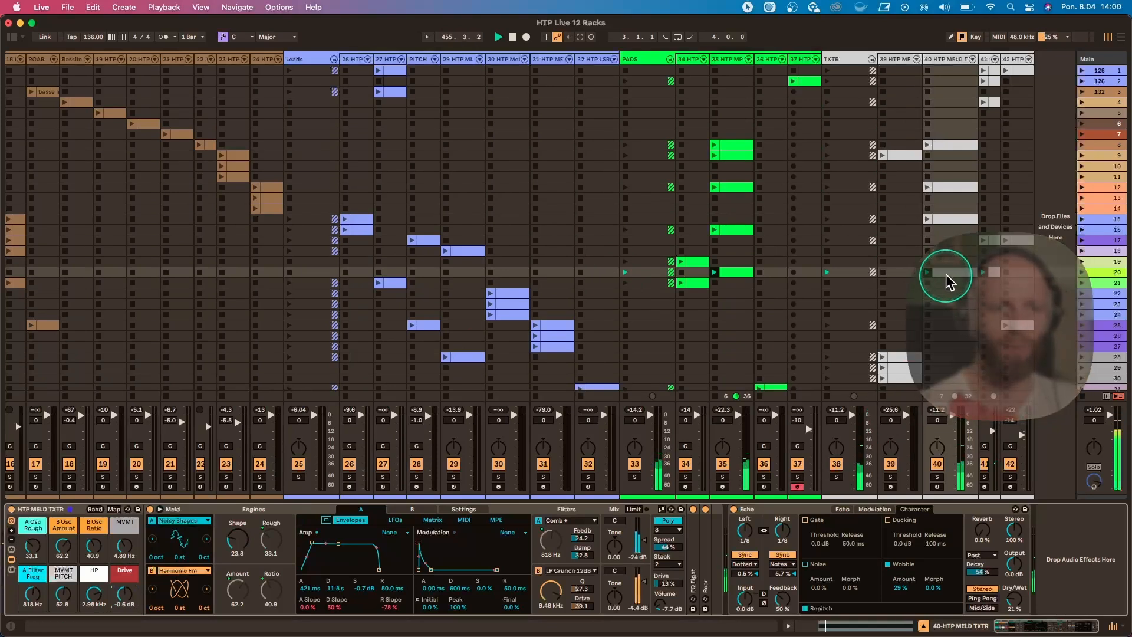
Launch scene 21 and show the notes of its playing clip on pad track 34.
left_click(946, 274)
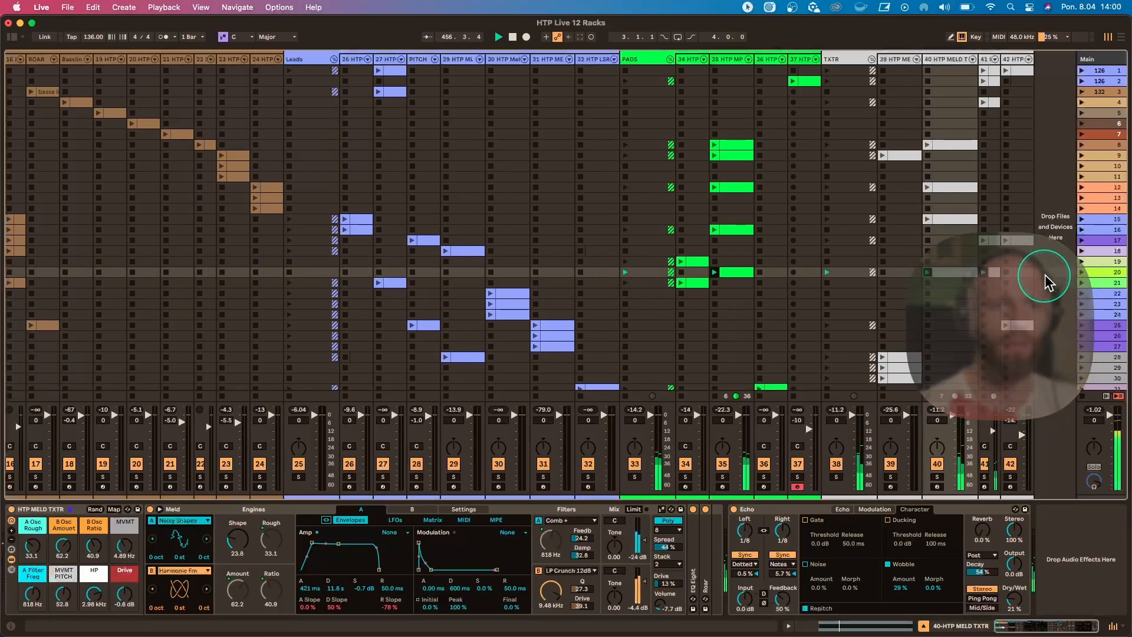
left_click(1084, 282)
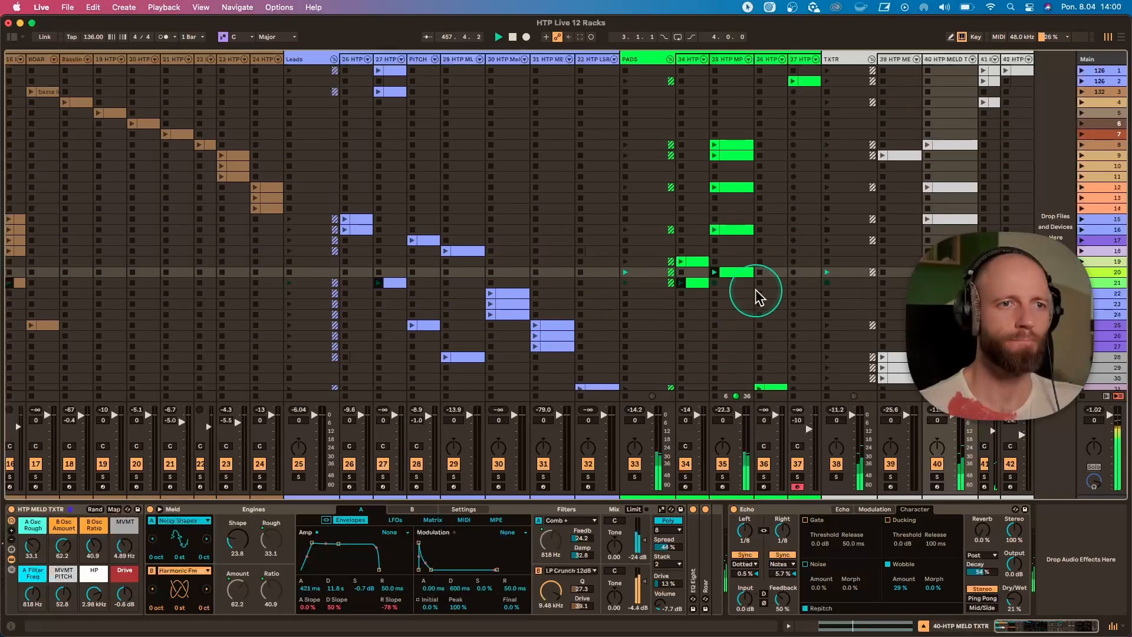
scroll(756, 303, "left", 2)
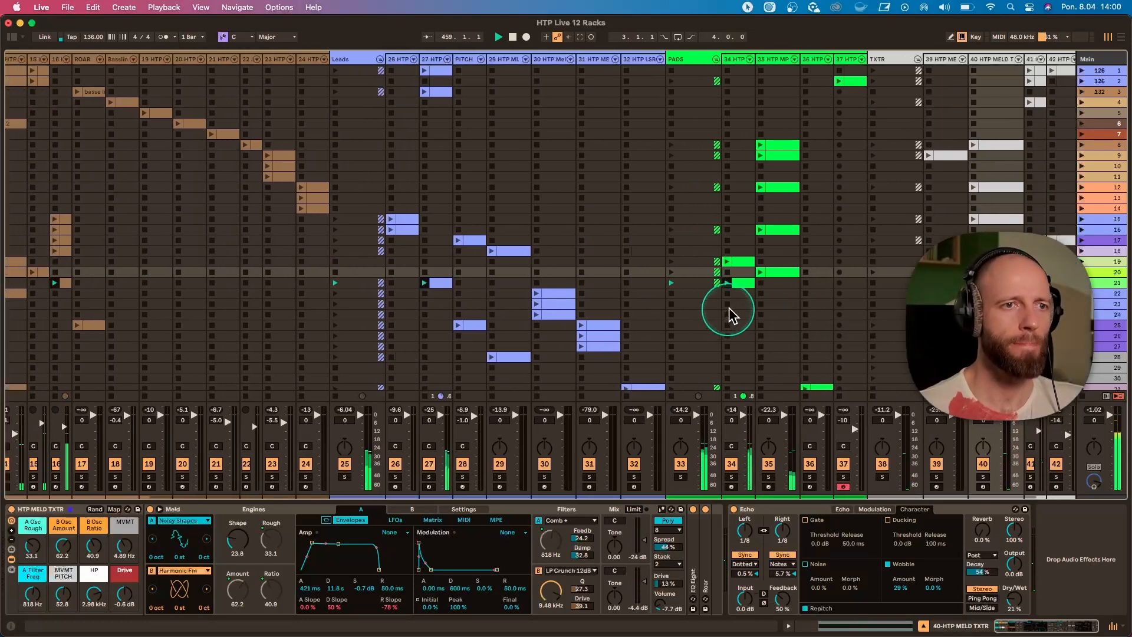
left_click(742, 283)
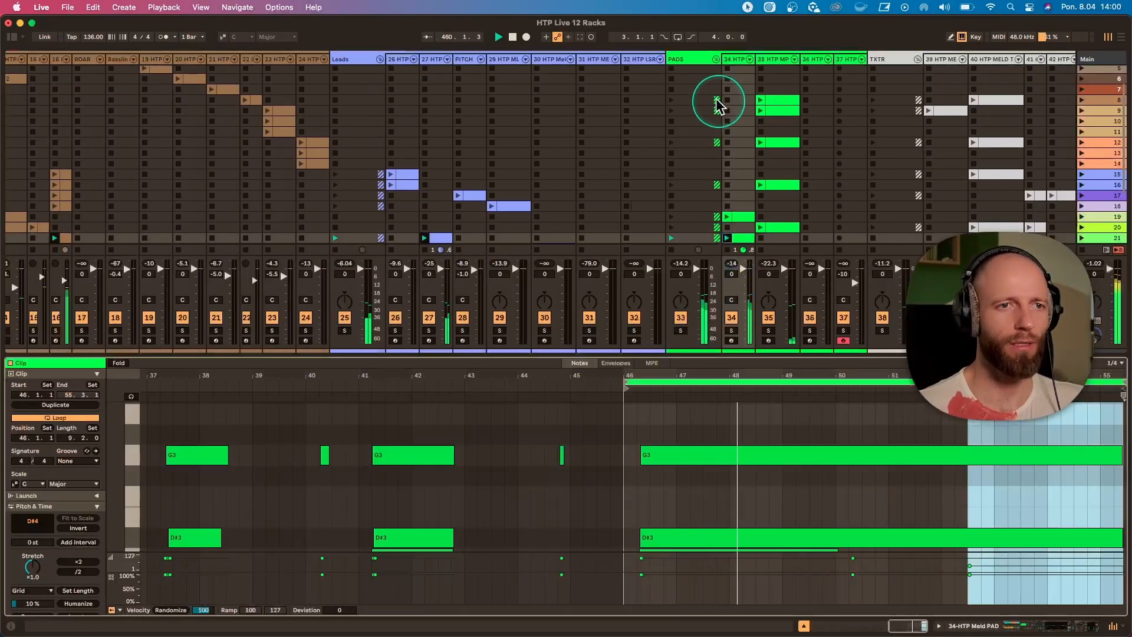
Shrink the clip detail view to give the session grid more room and select lead track 27.
scroll(726, 224, "down", 5)
scroll(725, 224, "right", 1)
left_click_drag(735, 357, 744, 468)
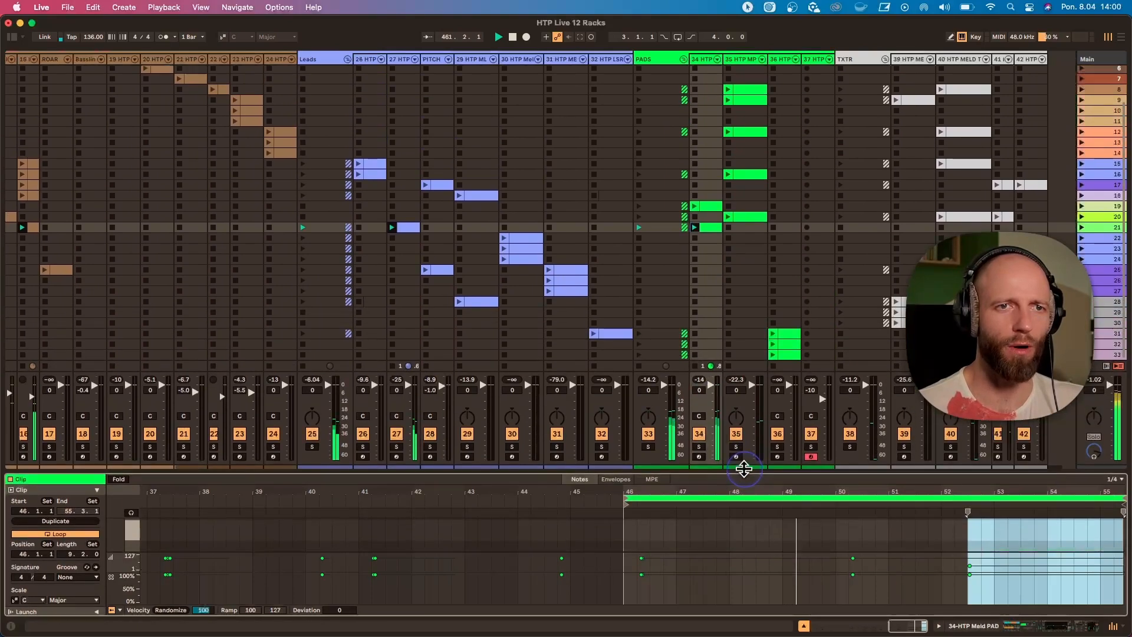
scroll(631, 245, "left", 5)
scroll(631, 245, "up", 2)
left_click(615, 64)
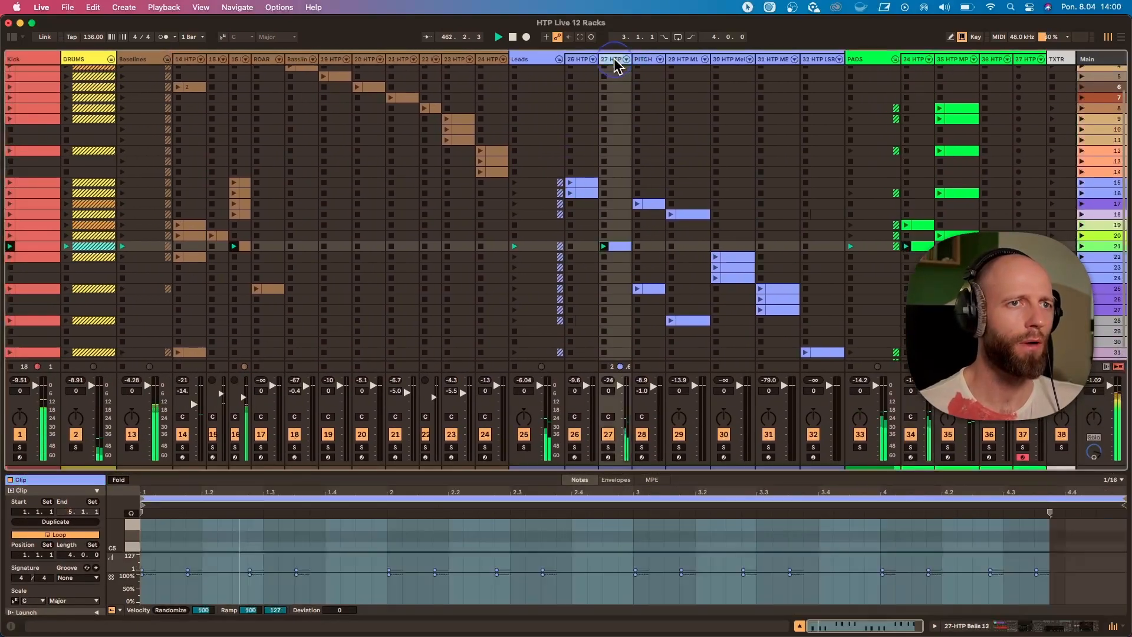
Show the HTP Meld PAD rack on pad track 34 and move scene 21 above scene 20.
scroll(655, 177, "right", 4)
scroll(654, 177, "up", 1)
left_click(695, 237)
left_click(700, 259)
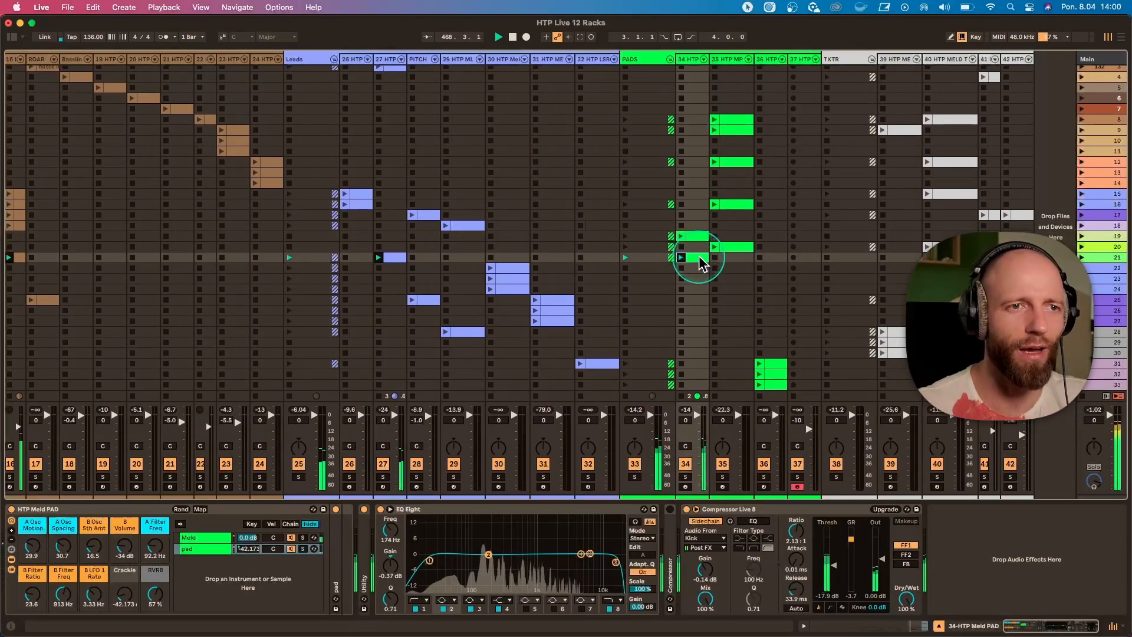
left_click_drag(1109, 258, 1106, 249)
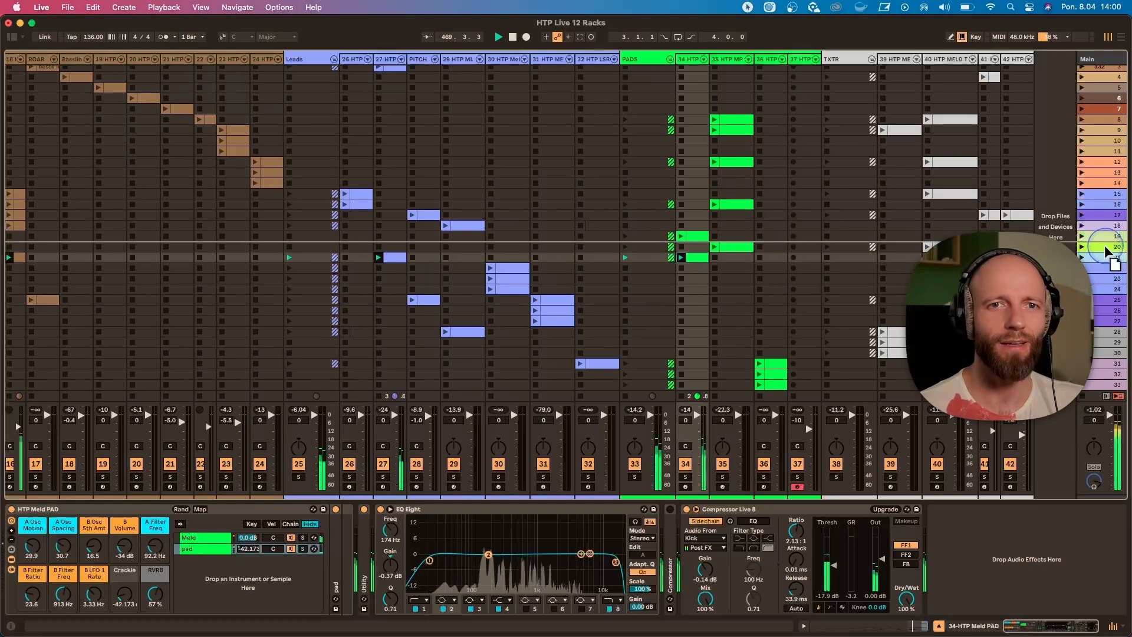
left_click_drag(1022, 258, 956, 255)
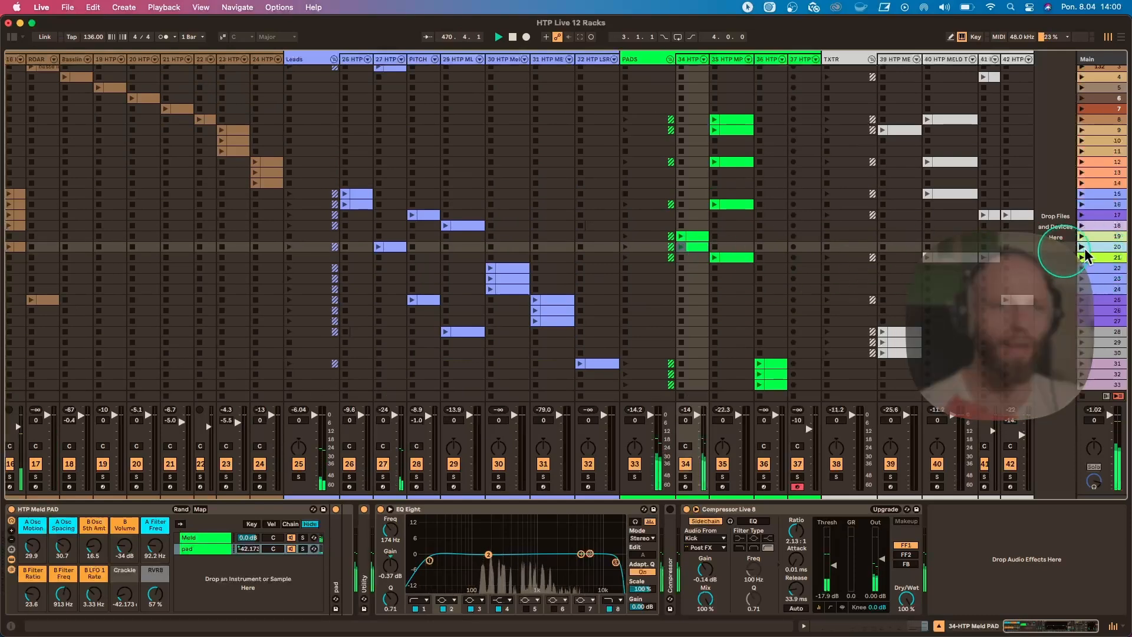
Examine the notes of pad track 34's clips in scenes 19 and 20 in an enlarged clip view, and return to the track's devices.
double_click(697, 234)
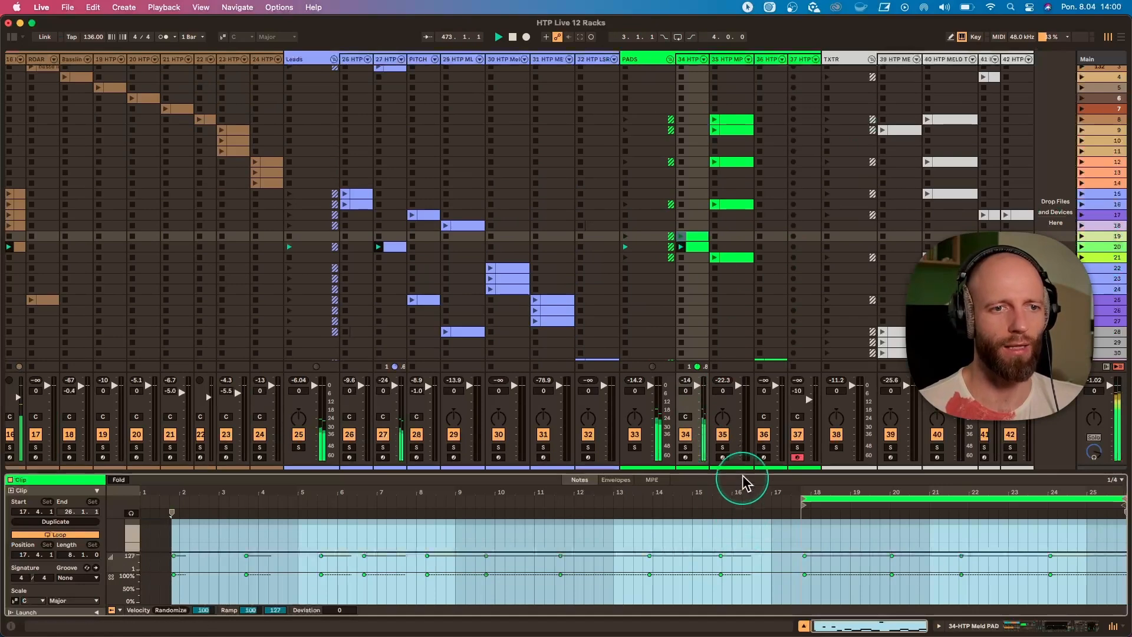
left_click_drag(735, 476, 730, 328)
scroll(690, 202, "down", 4)
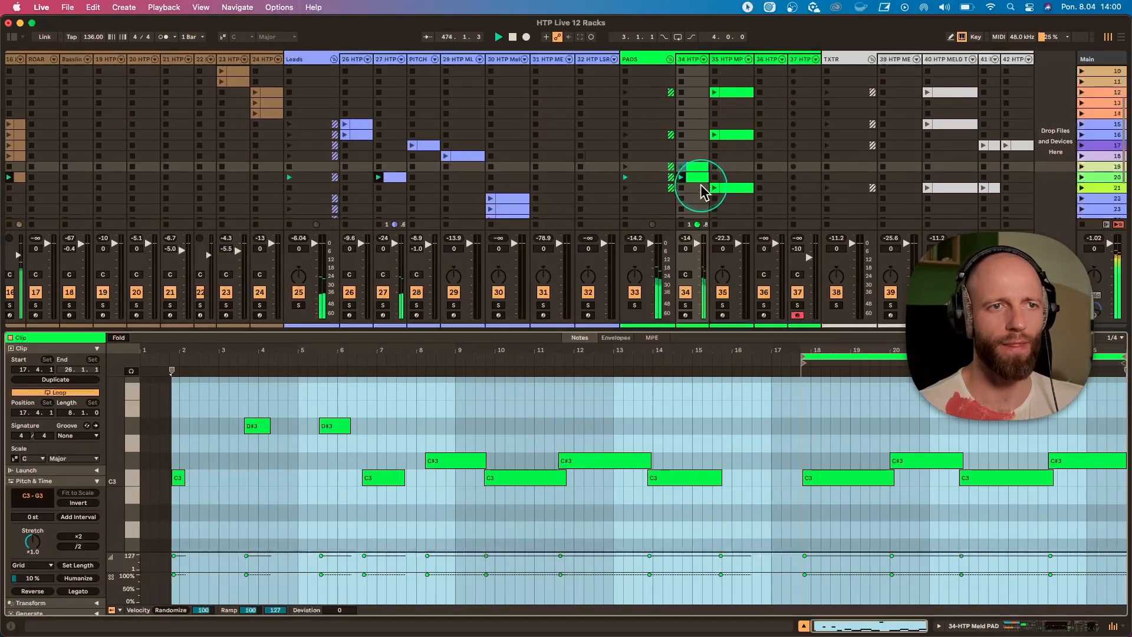
left_click(696, 177)
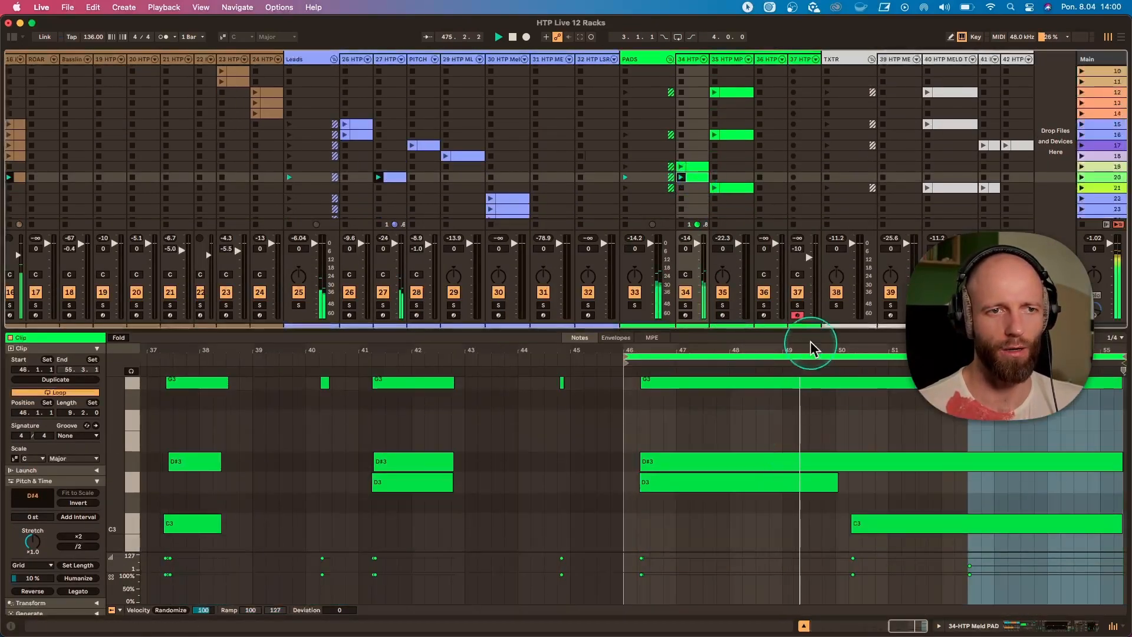
left_click_drag(808, 346, 811, 348)
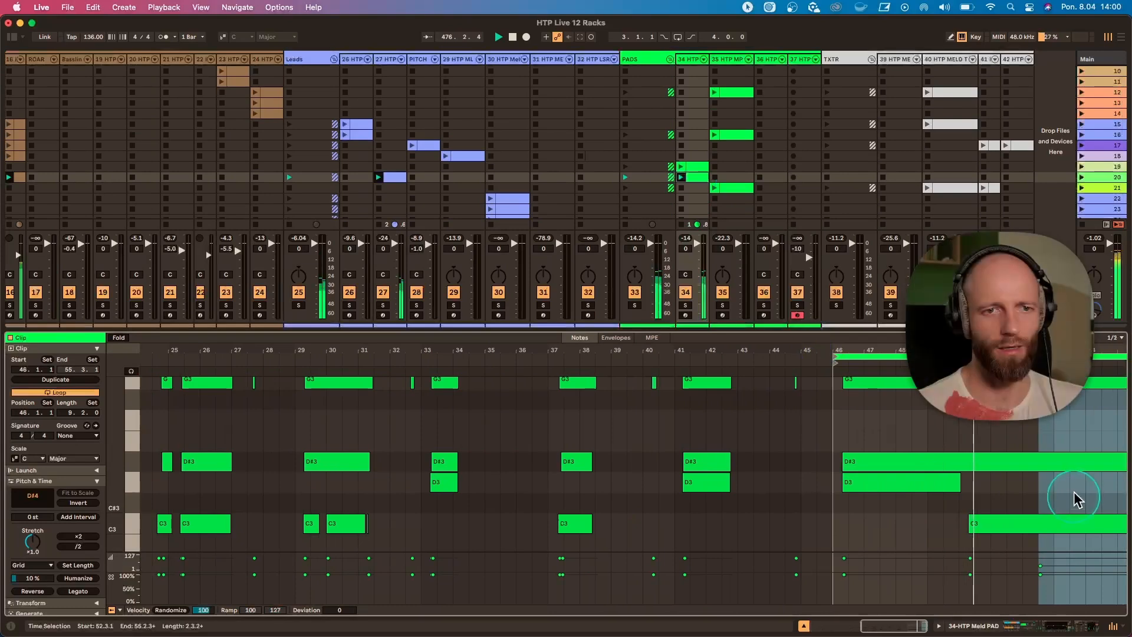
left_click_drag(733, 331, 733, 498)
left_click(686, 61)
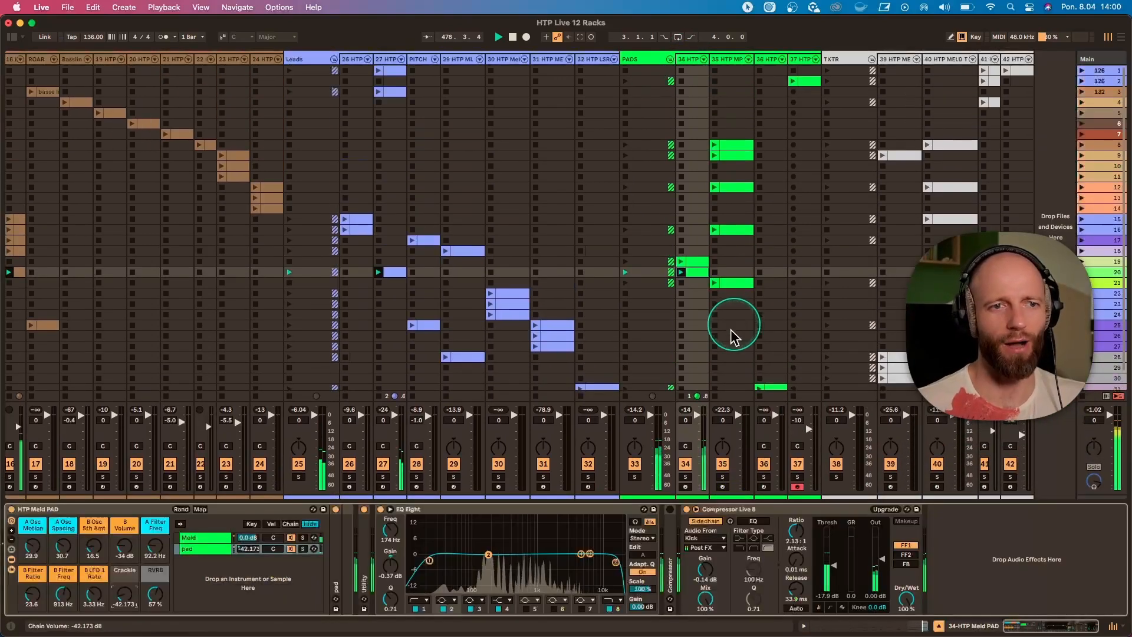
Collapse the Basslines track group and keep the Leads group expanded.
scroll(488, 303, "left", 8)
scroll(487, 303, "down", 1)
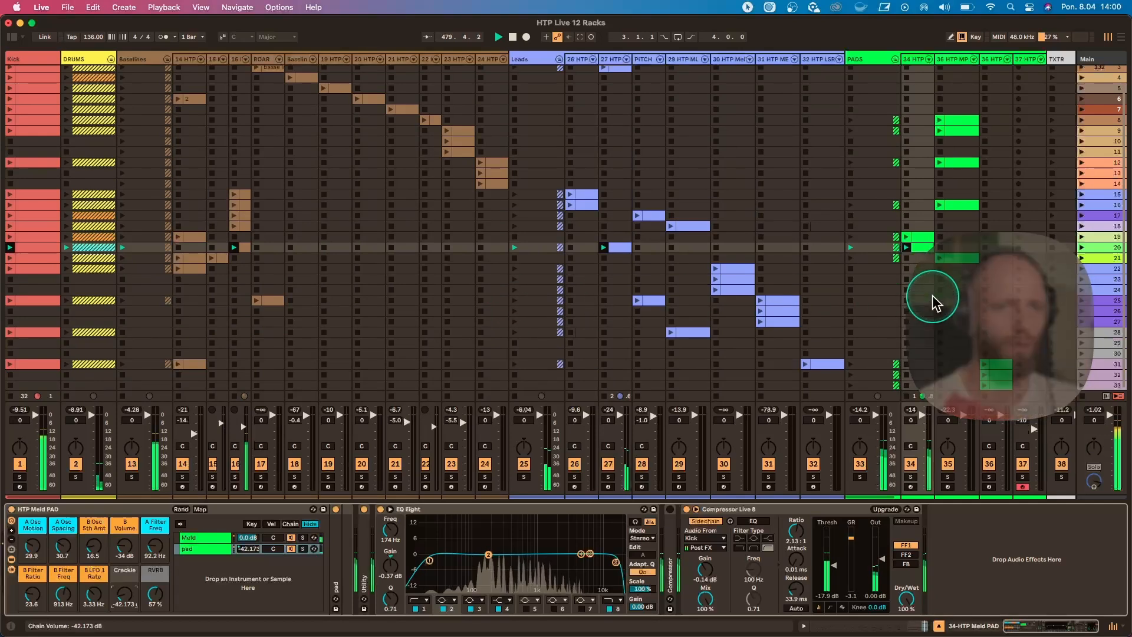
left_click(559, 59)
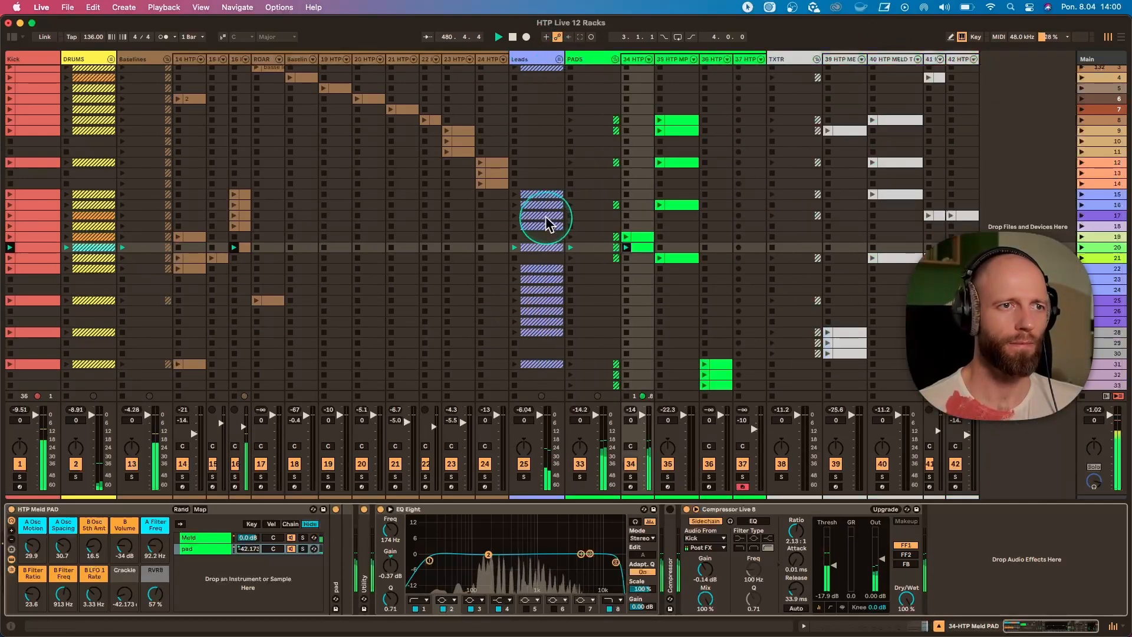
left_click(167, 59)
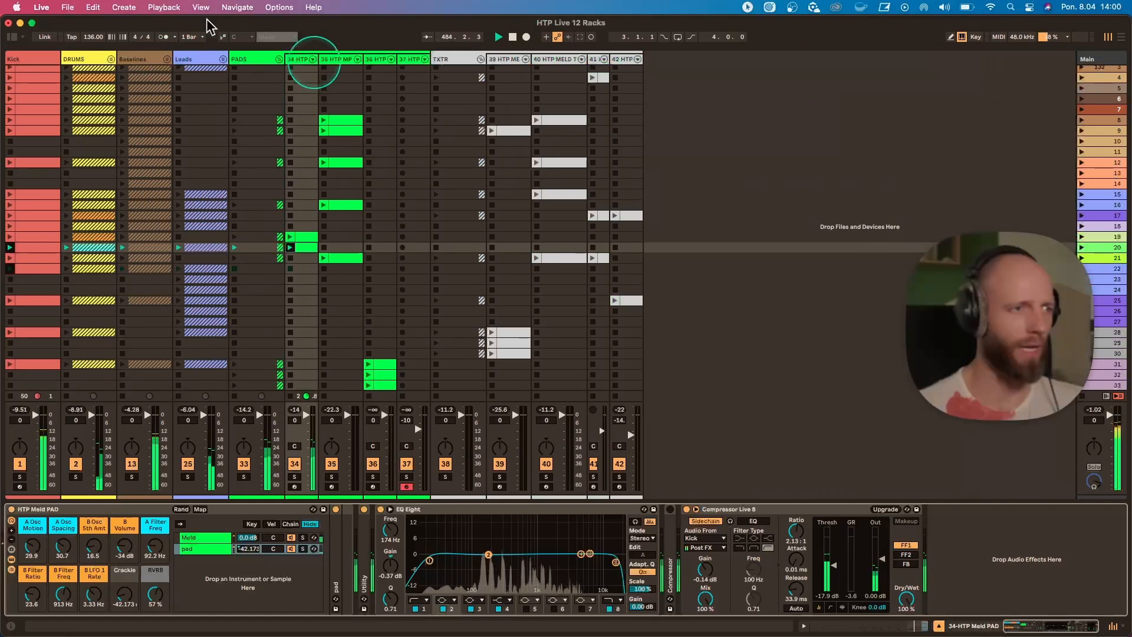
left_click(223, 59)
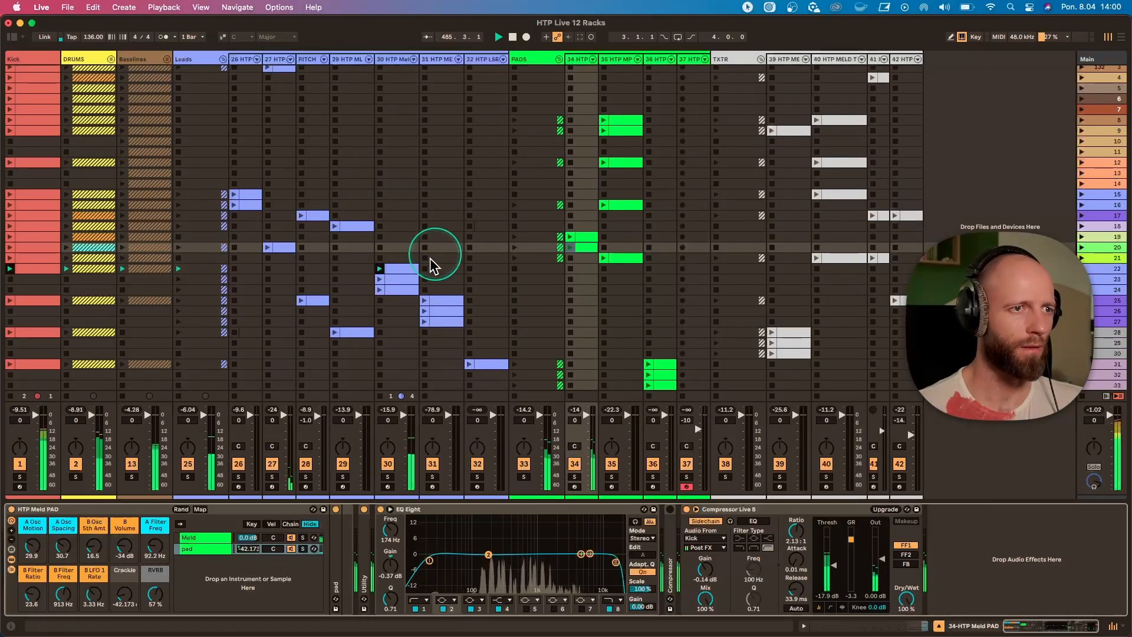
On lead track 30's rack, set A Osc Amount to 34.6, A Osc Ratio to 35.4, FLTR to 128 Hz, A Filter Feedb to 31.5 and Spread to 74.8.
left_click(394, 60)
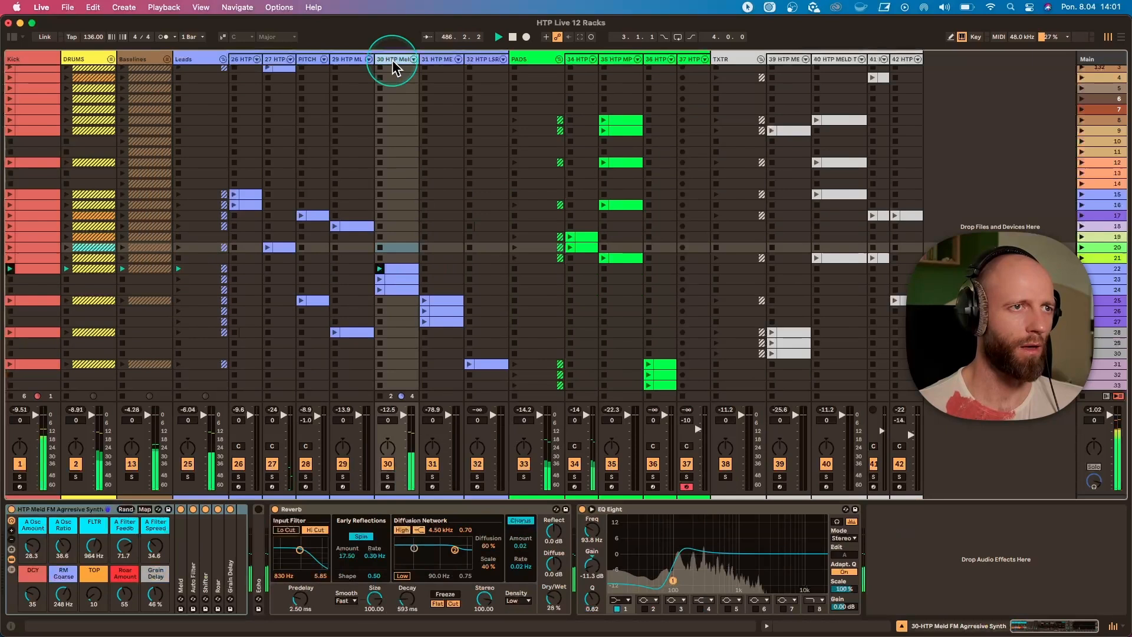
left_click(399, 268)
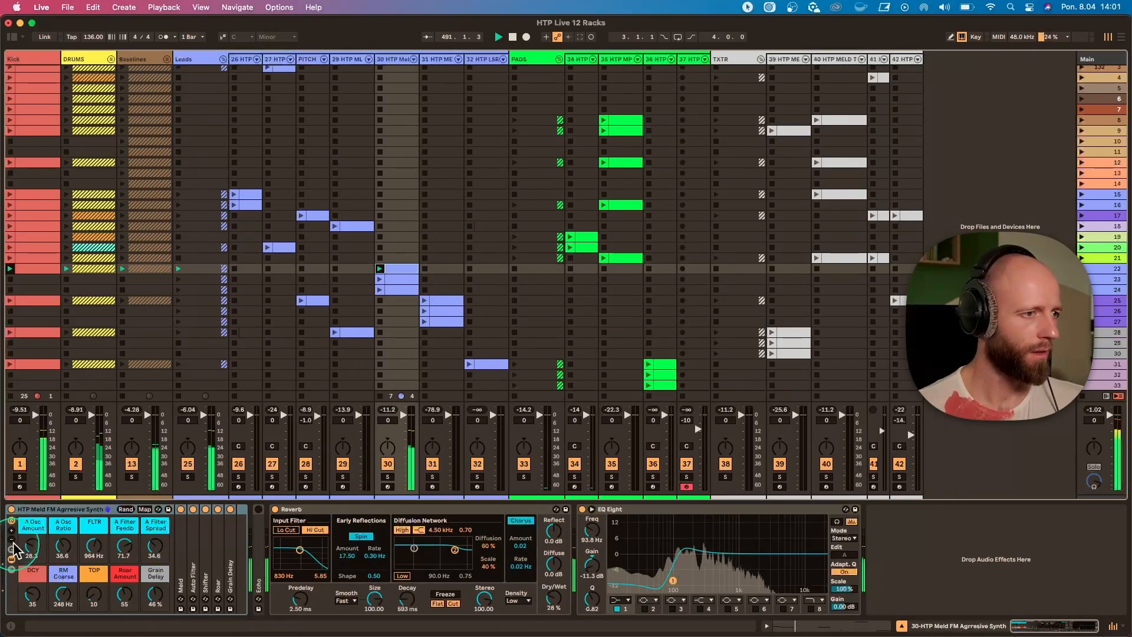
left_click(32, 546)
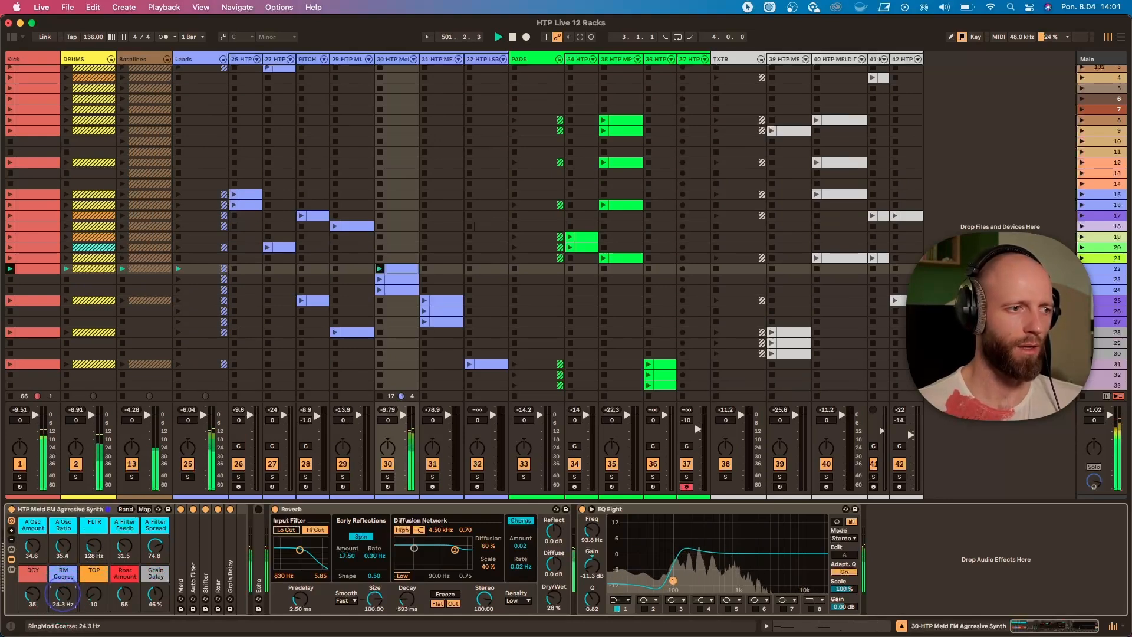
Unfold the Shifter device, set the rack's RM Coarse to 22.6 Hz and DCY to 65, and fold the Shifter again.
double_click(202, 553)
left_click_drag(68, 597, 33, 601)
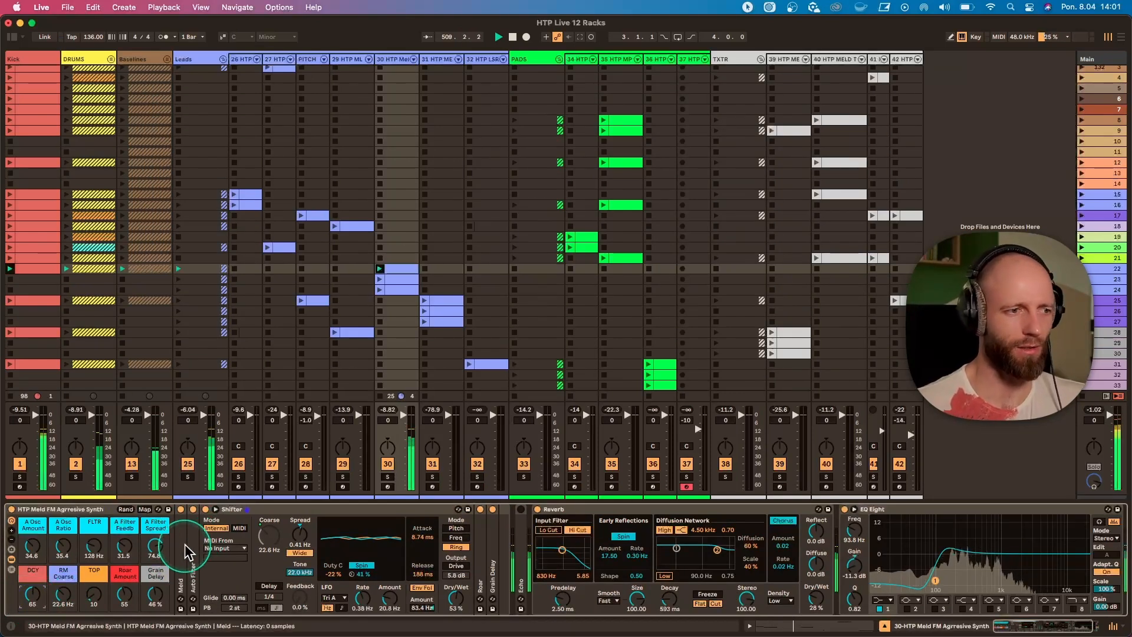
double_click(252, 511)
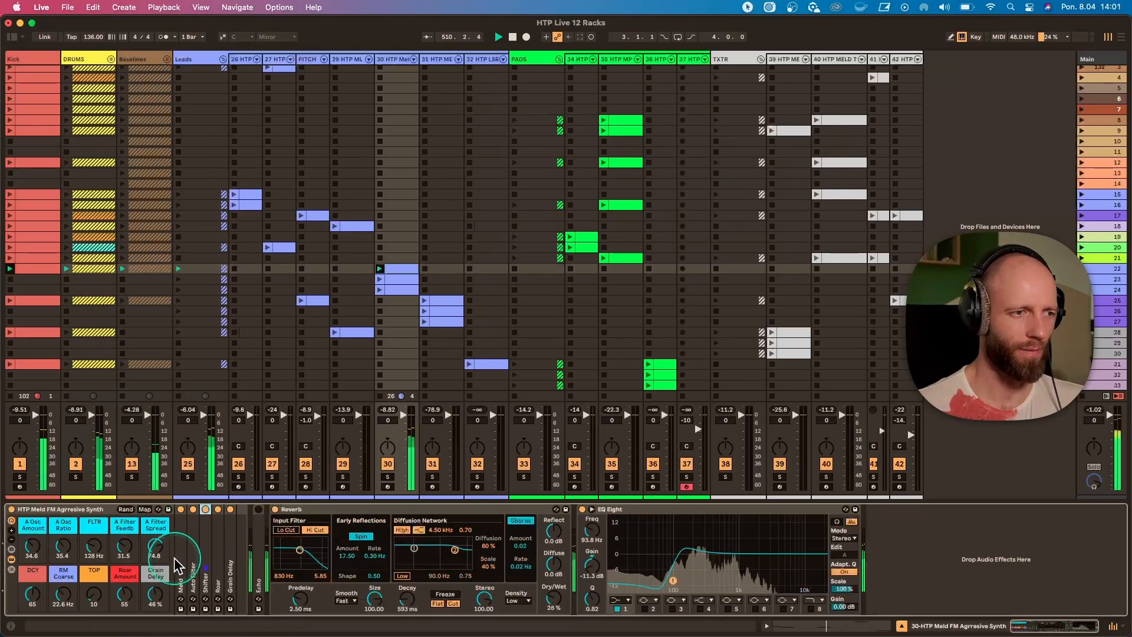
Set the rack's Roar Amount to 34, unfold the Meld device and set the TOP macro to about 101.
left_click_drag(121, 618, 121, 634)
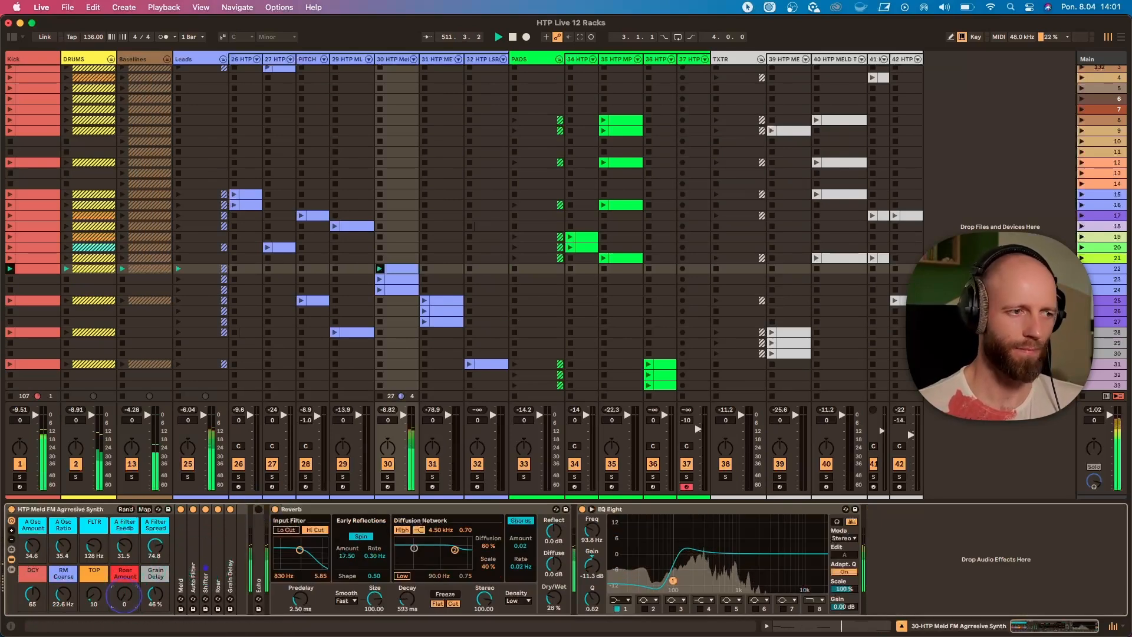
left_click_drag(93, 594, 94, 602)
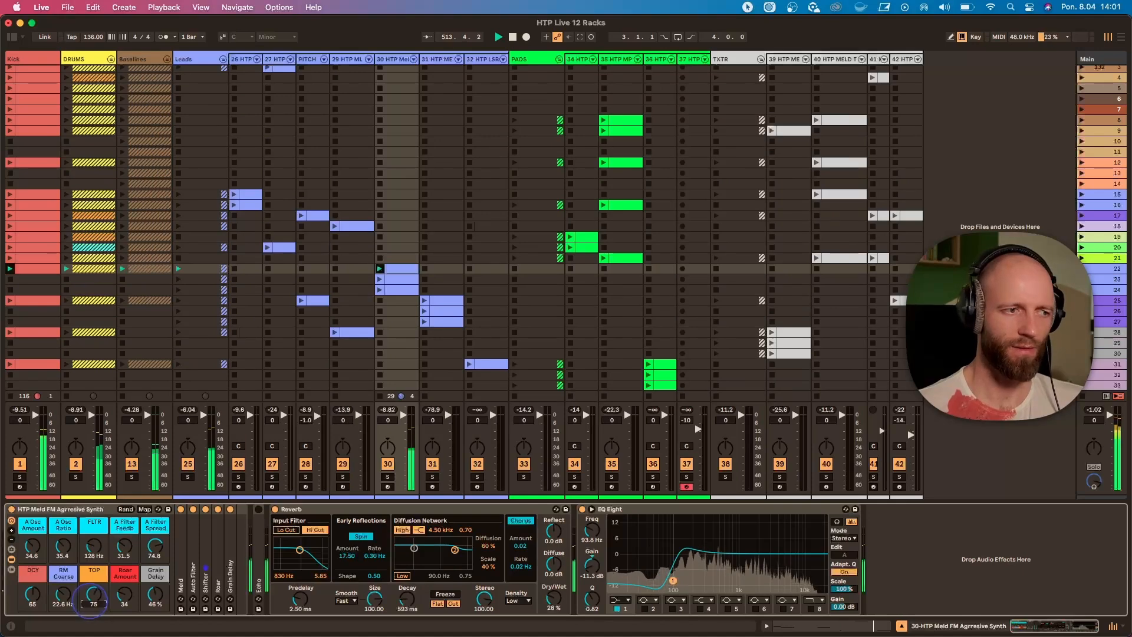
left_click(180, 549)
double_click(180, 549)
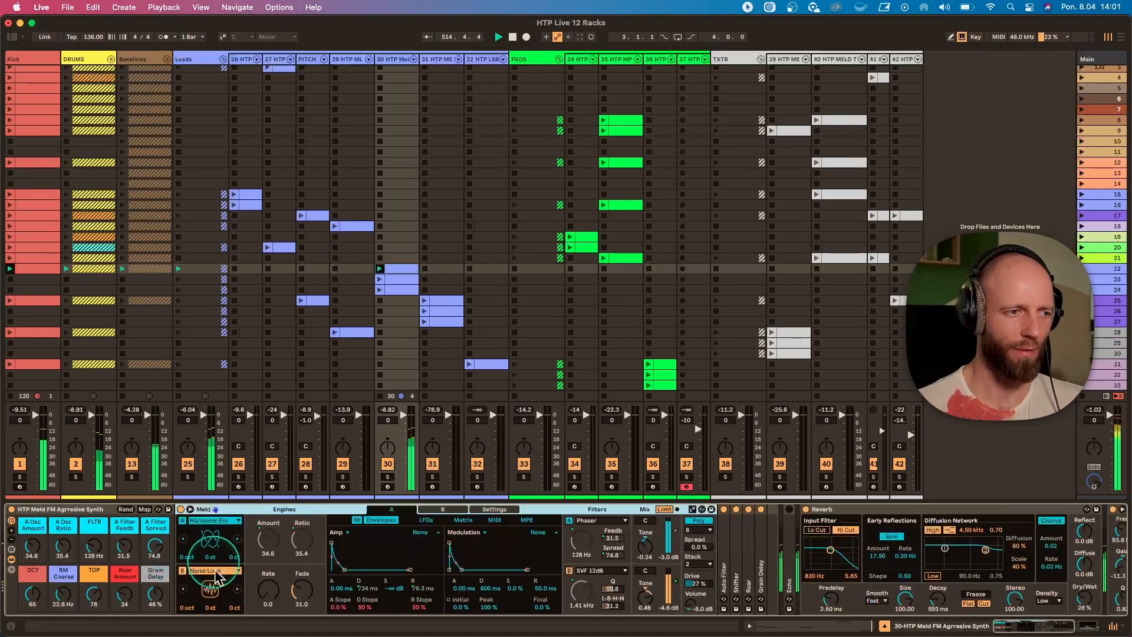
left_click_drag(93, 600, 91, 594)
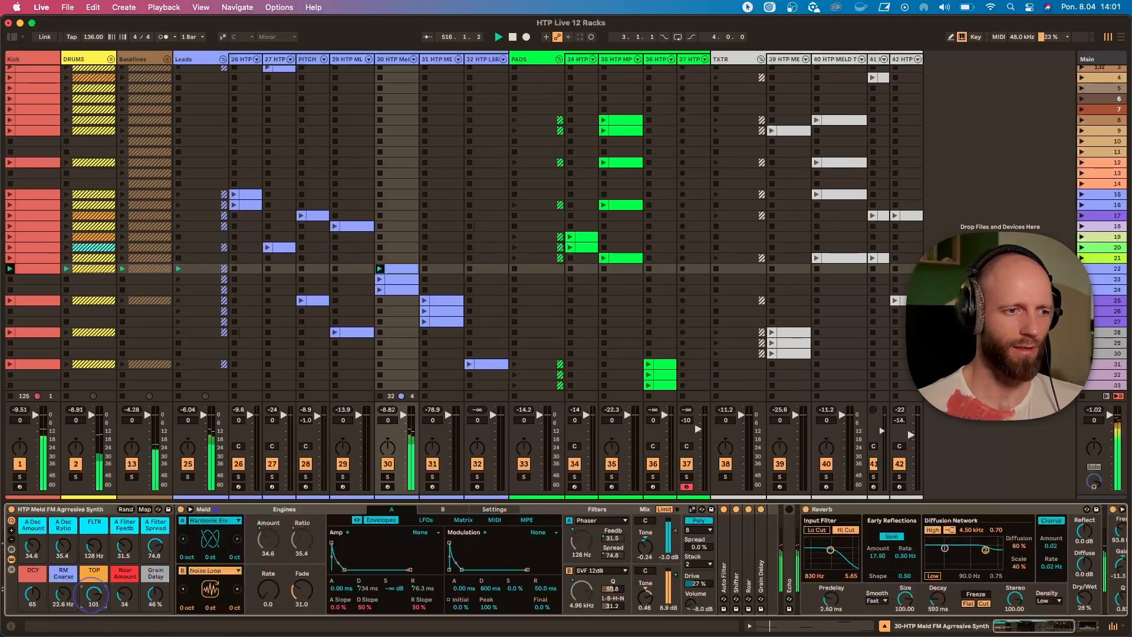
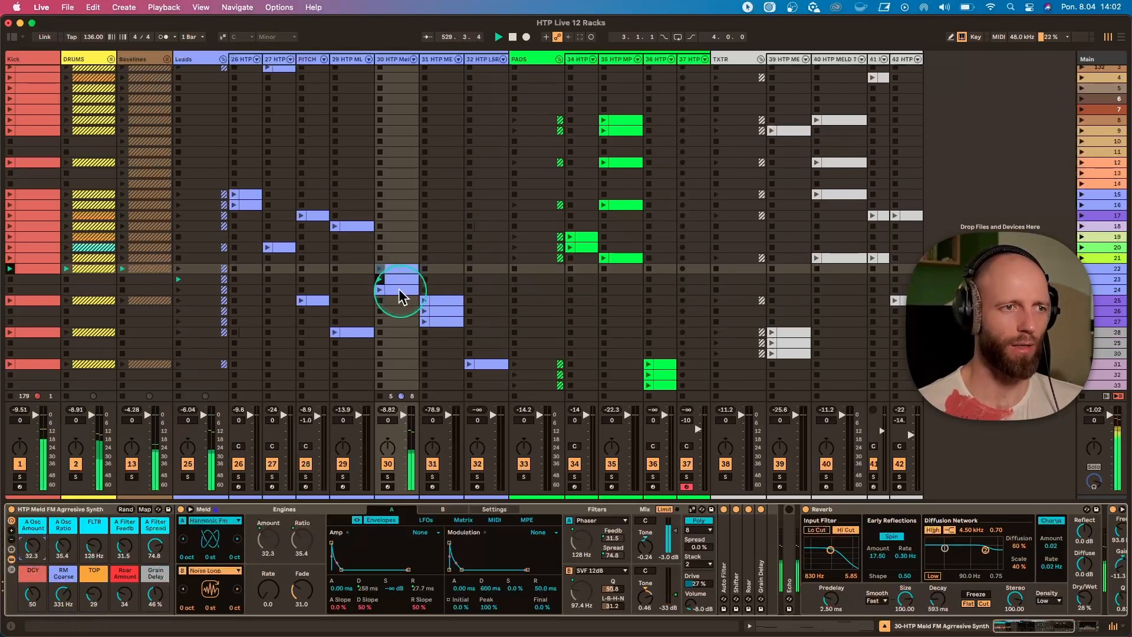
Launch lead track 30's clip in scene 24, inspect its notes in an enlarged clip editor, and return to the track's rack.
left_click(381, 291)
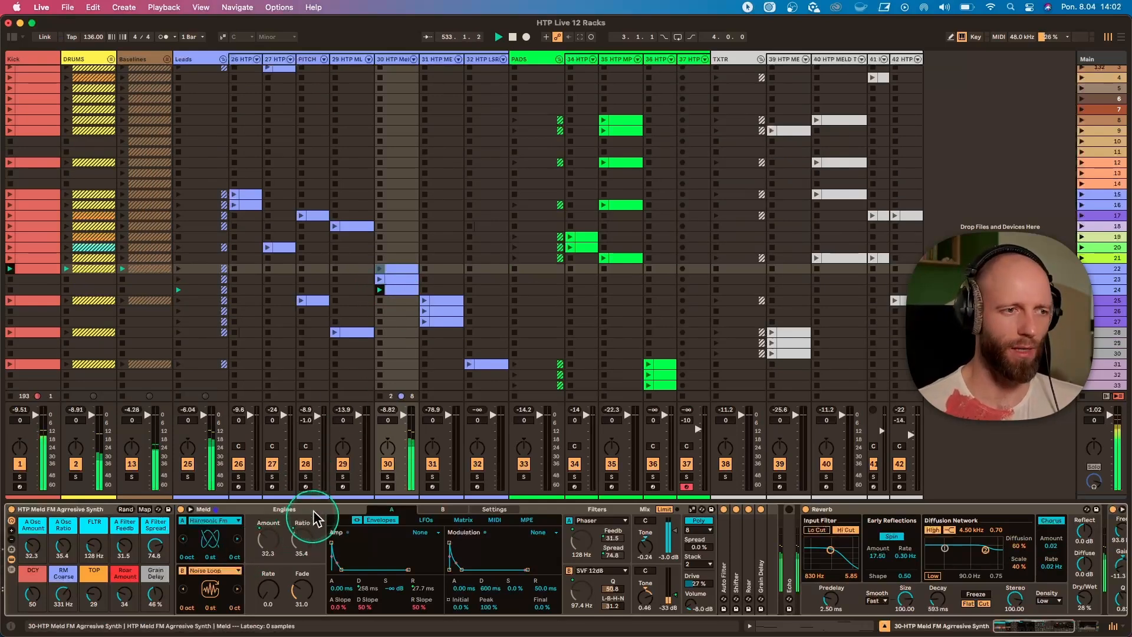
left_click(400, 290)
double_click(401, 290)
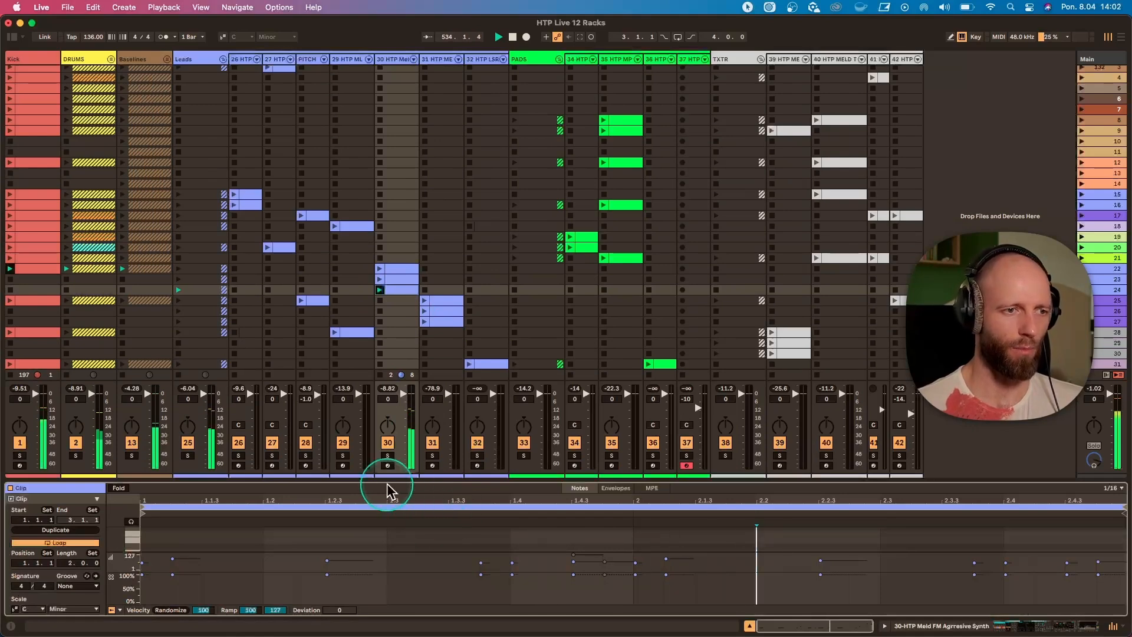
left_click_drag(394, 479, 402, 308)
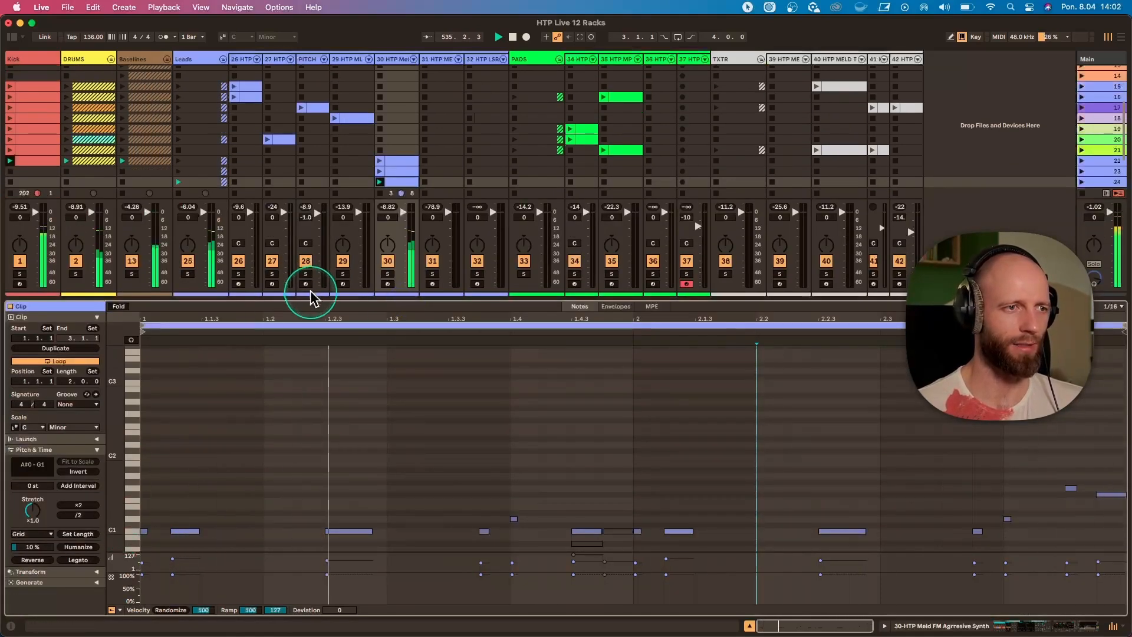
left_click_drag(308, 295, 336, 485)
double_click(387, 62)
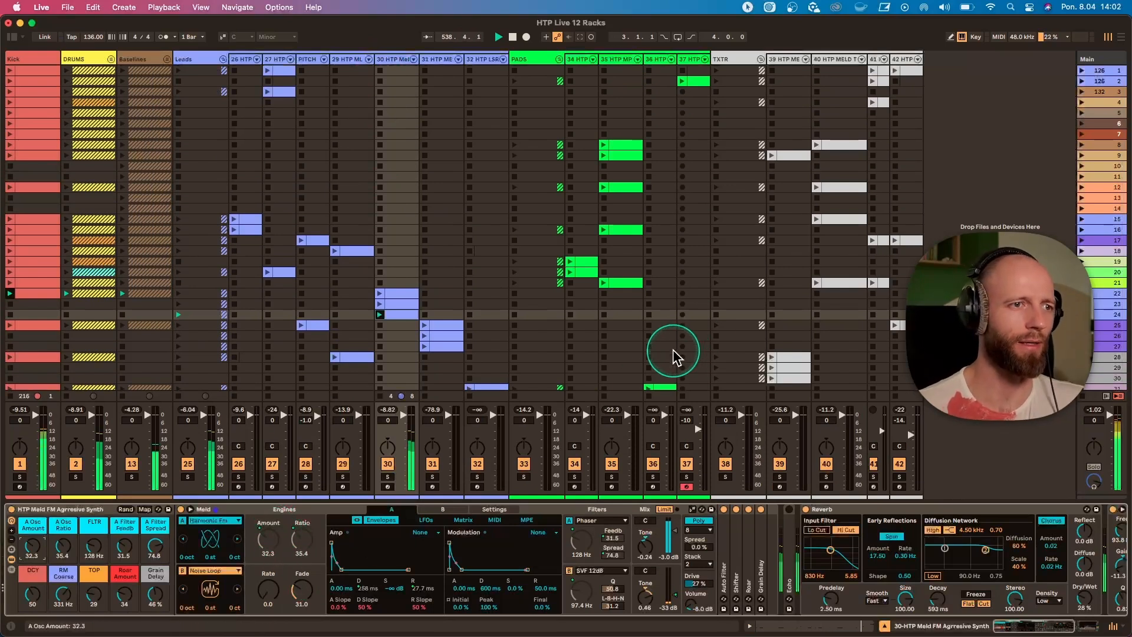
Launch scene 25 and display the HTP MELD ATMO LEAD rack on lead track 31.
left_click(1082, 325)
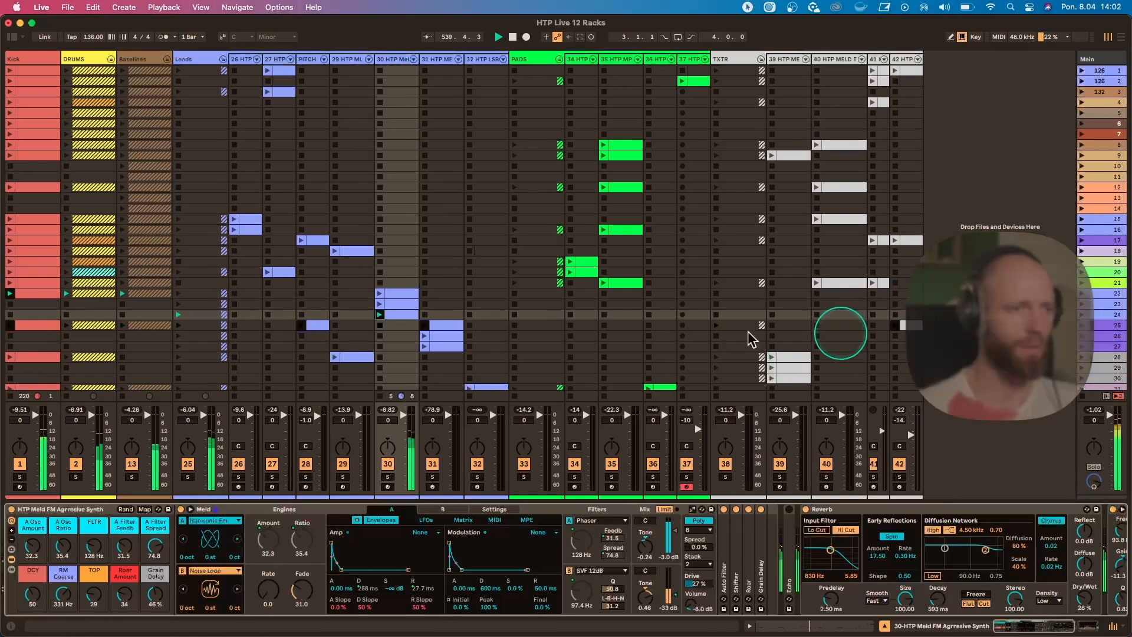
scroll(565, 338, "down", 2)
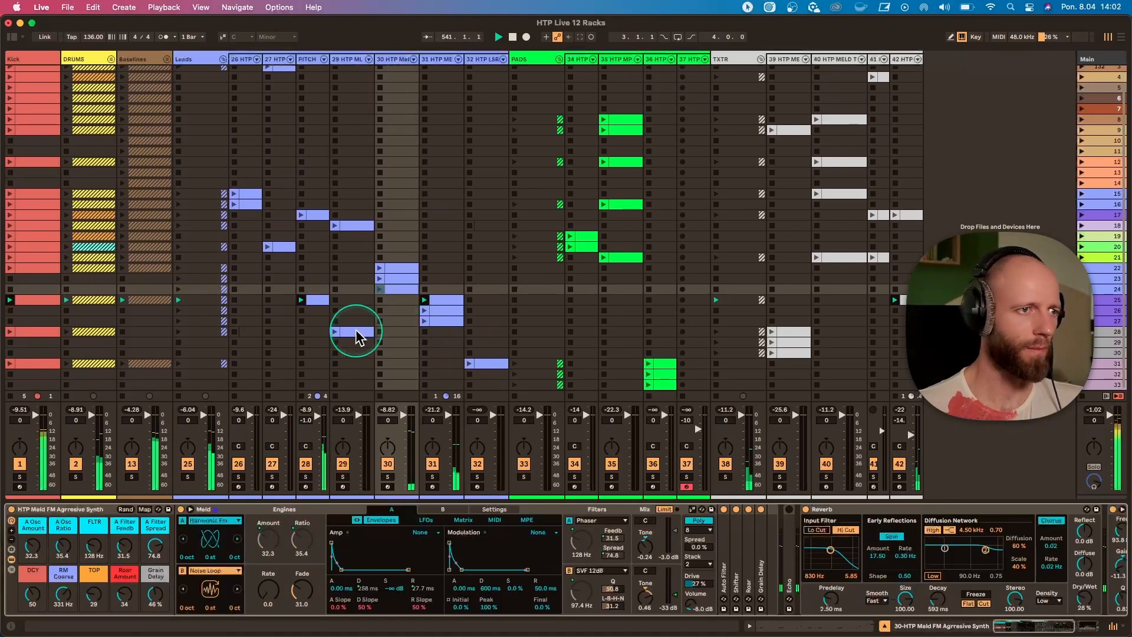
left_click(438, 63)
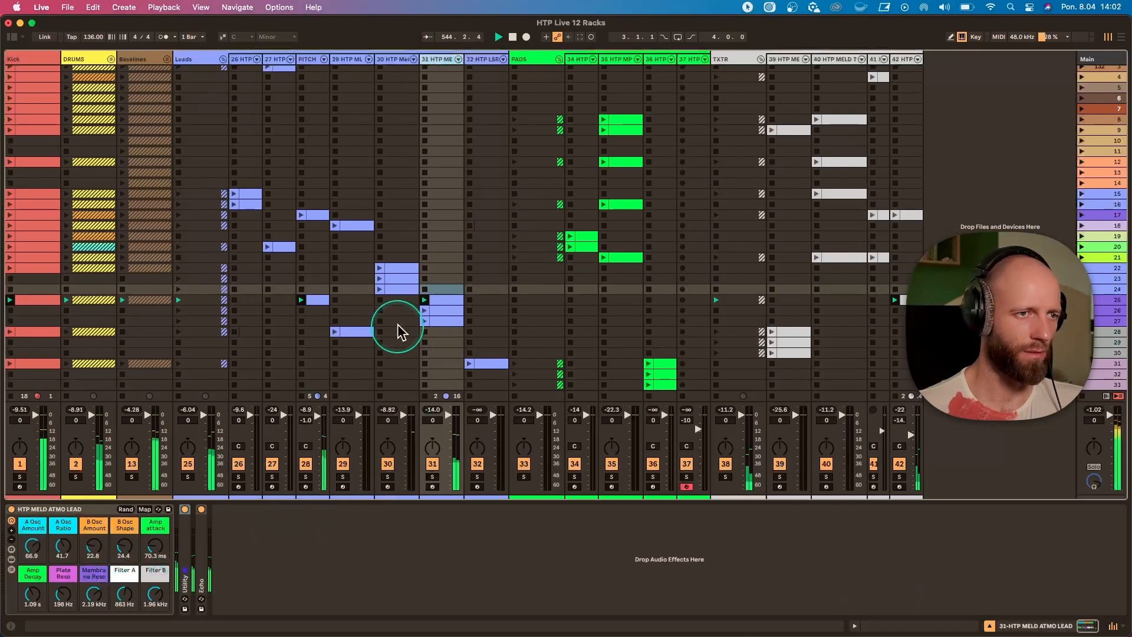
Set B Osc Amount to 67.7, B Osc Shape to 63.0, Amp Decay to 578 ms, Amp attack to 36.0 ms and Filter B to 1.99 kHz.
left_click_drag(124, 548, 123, 482)
left_click_drag(128, 550, 96, 546)
left_click_drag(61, 580, 62, 570)
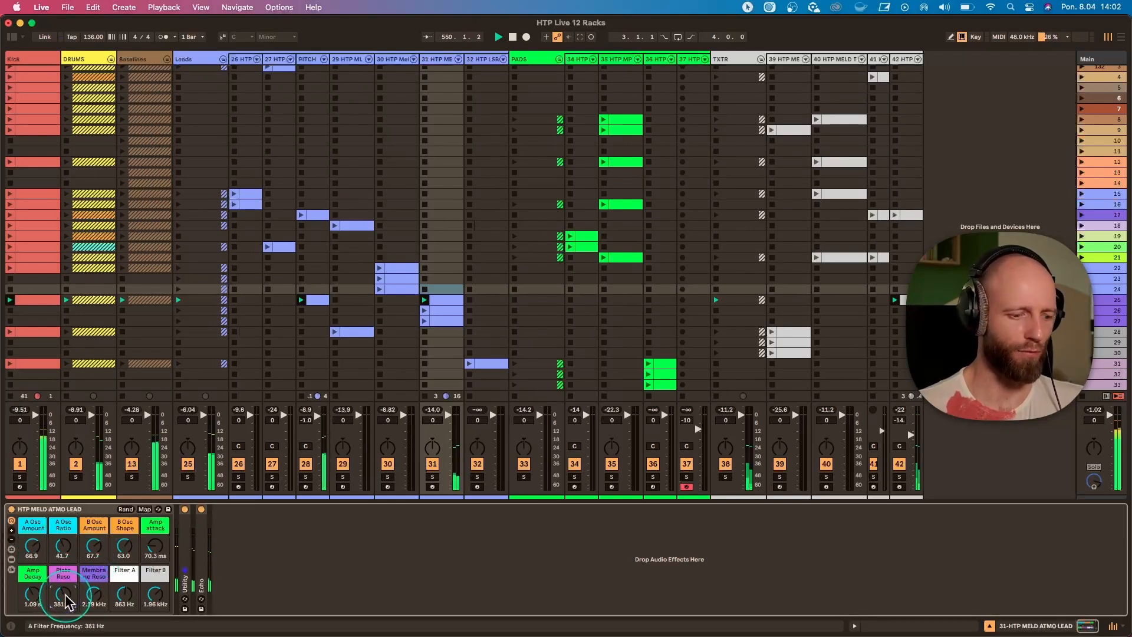
left_click(32, 598)
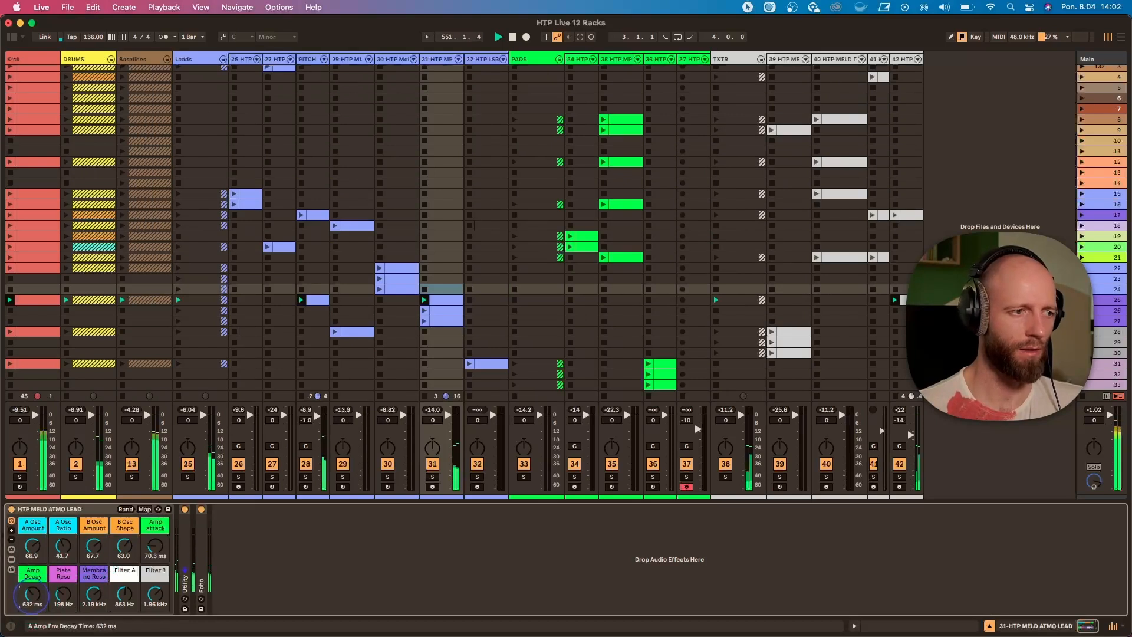
left_click_drag(32, 598, 32, 602)
left_click(155, 555)
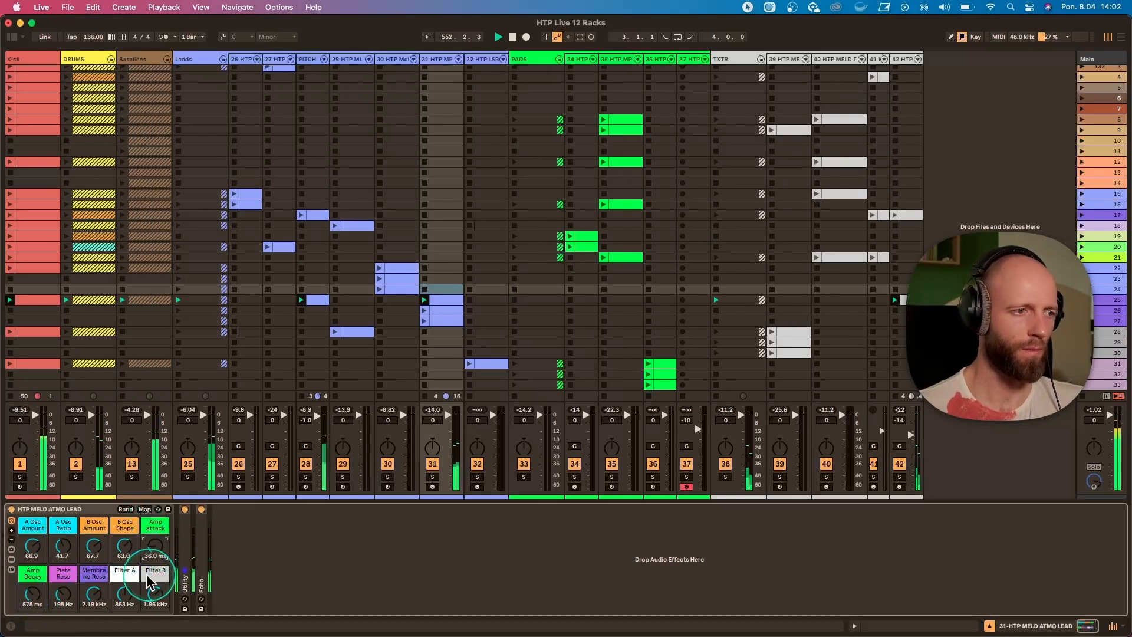
left_click(131, 597)
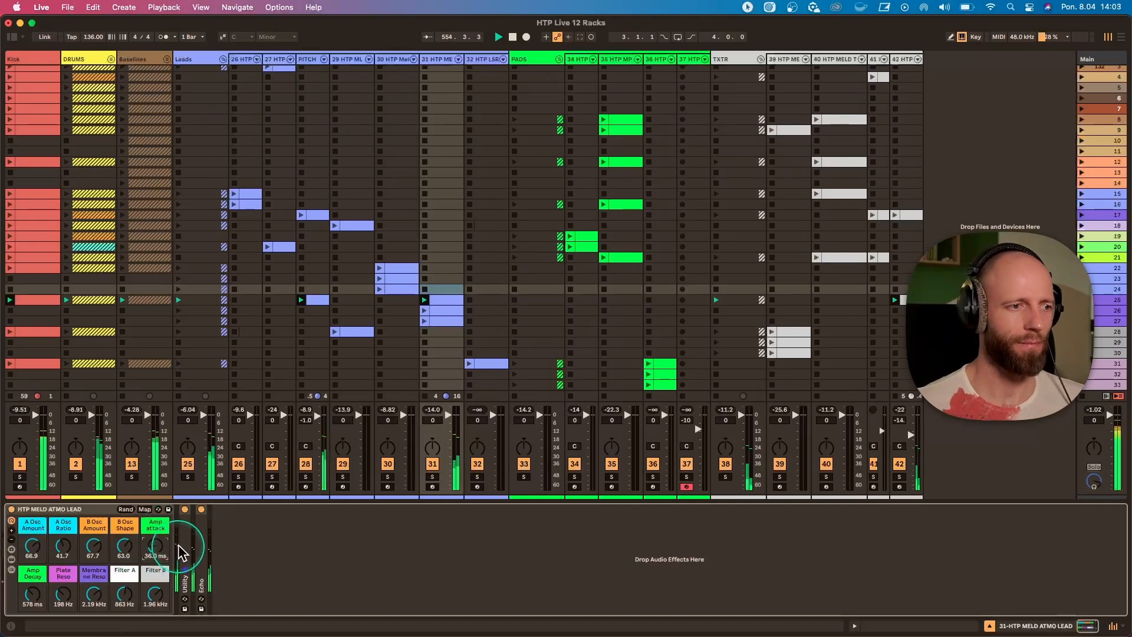
left_click(157, 599)
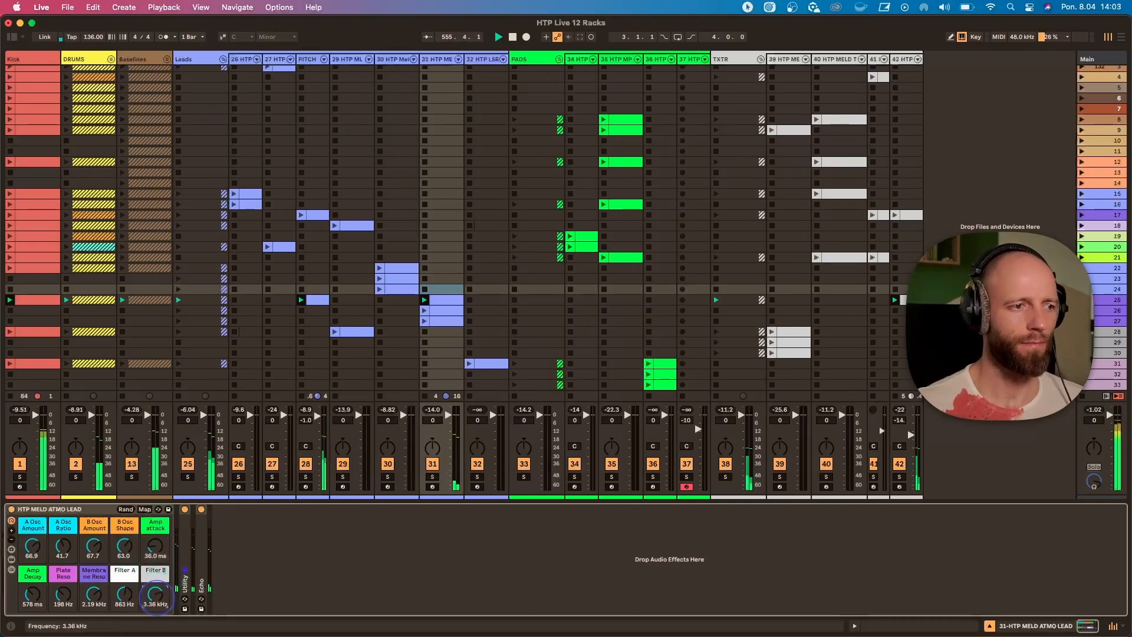
Unfold Filter A and Filter B, set their macros to 437 Hz and 1.18 kHz, B Osc Amount to 10.2 and B Osc Shape to 15.0.
left_click(13, 559)
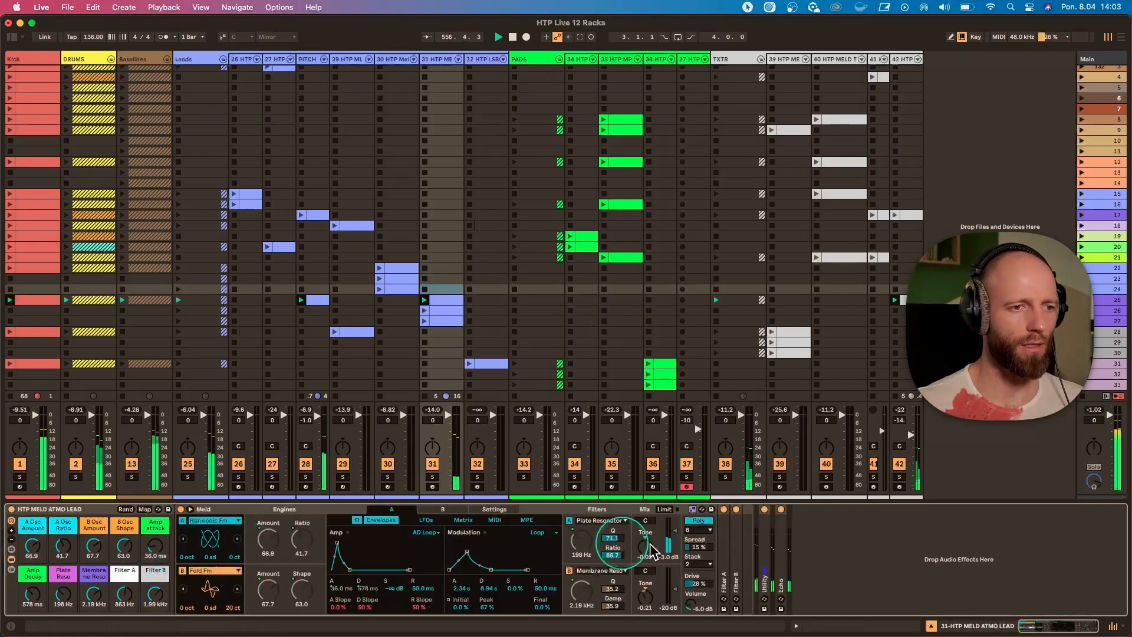
double_click(728, 548)
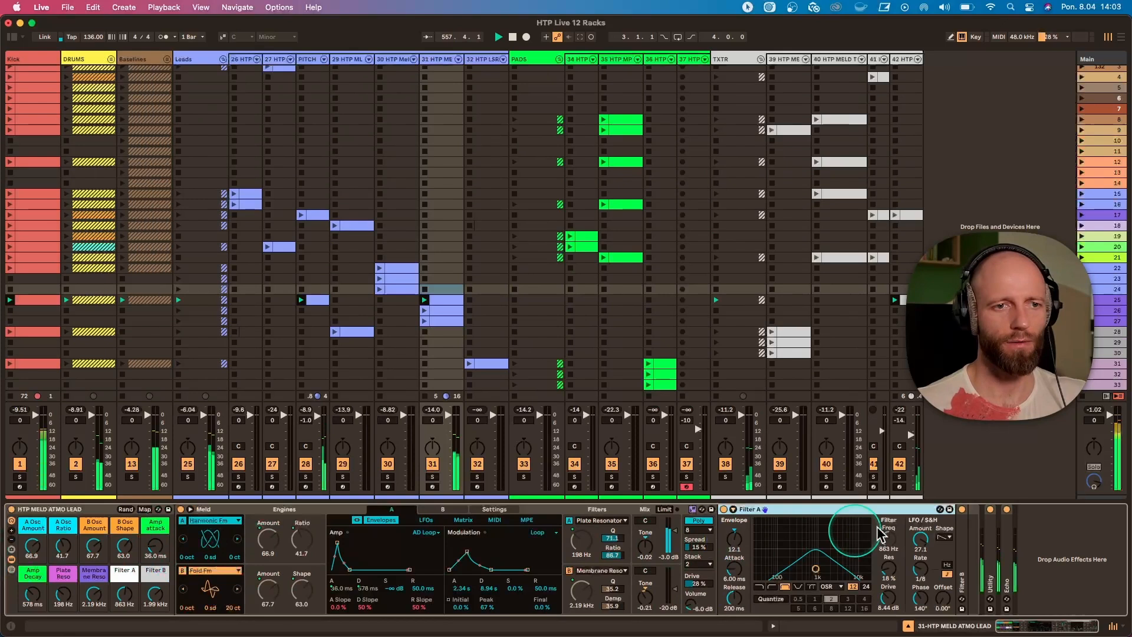
double_click(958, 537)
left_click_drag(125, 594, 149, 589)
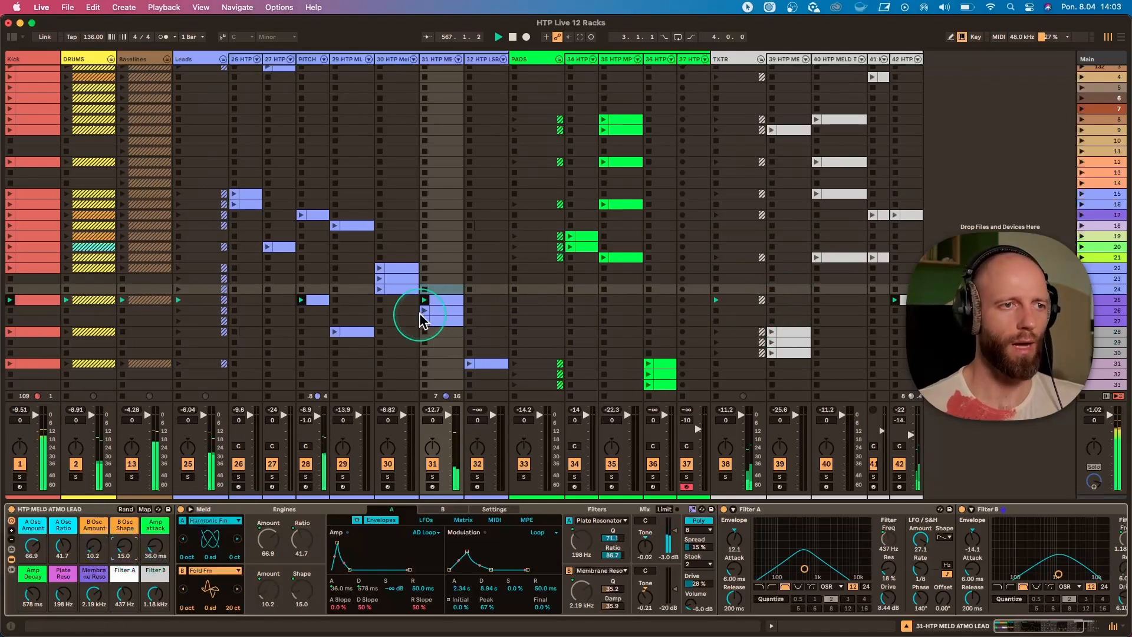
Launch lead track 31's clip in scene 26, view its notes, and return to the track's devices.
double_click(451, 312)
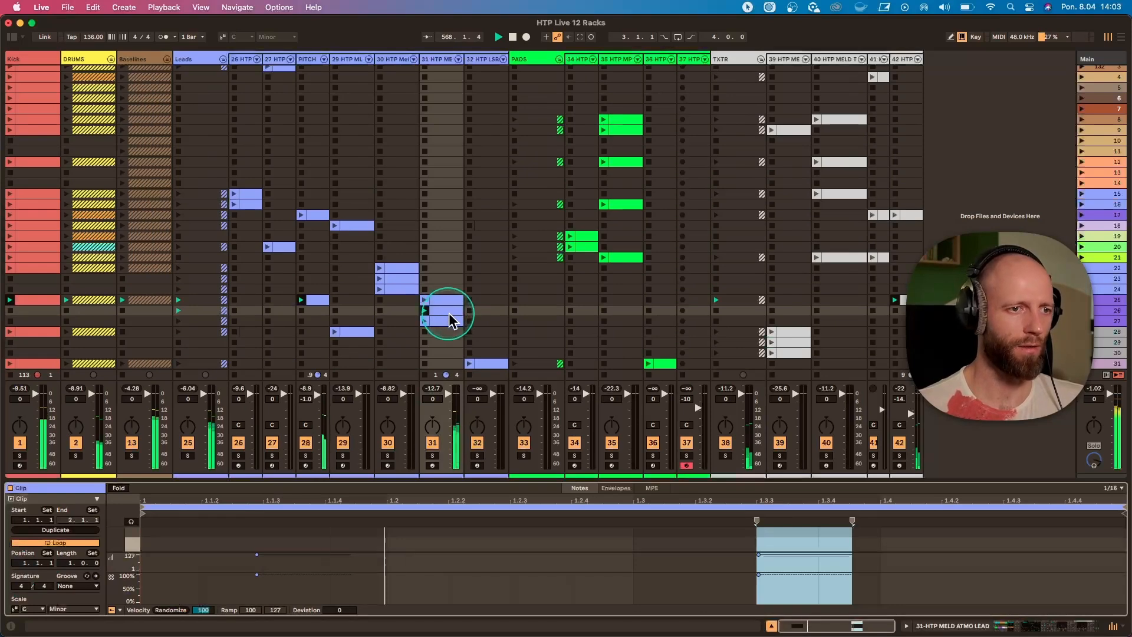
left_click(433, 68)
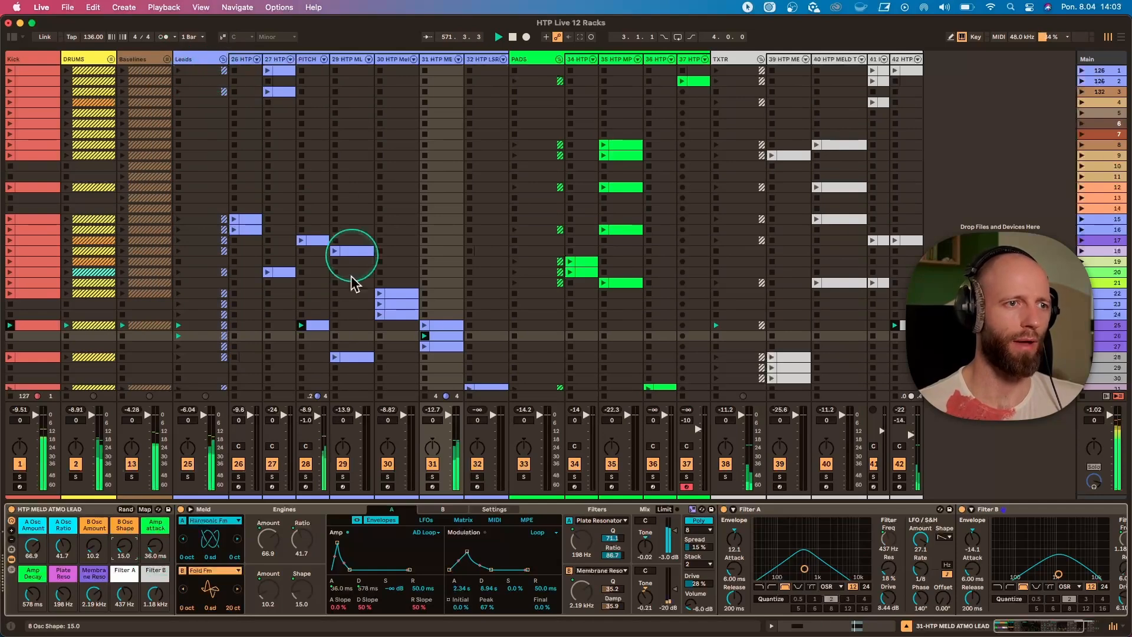
Inspect the PITCH lead's devices and the Time envelope of its scene 25 clip, and briefly audition the track in solo.
left_click(316, 325)
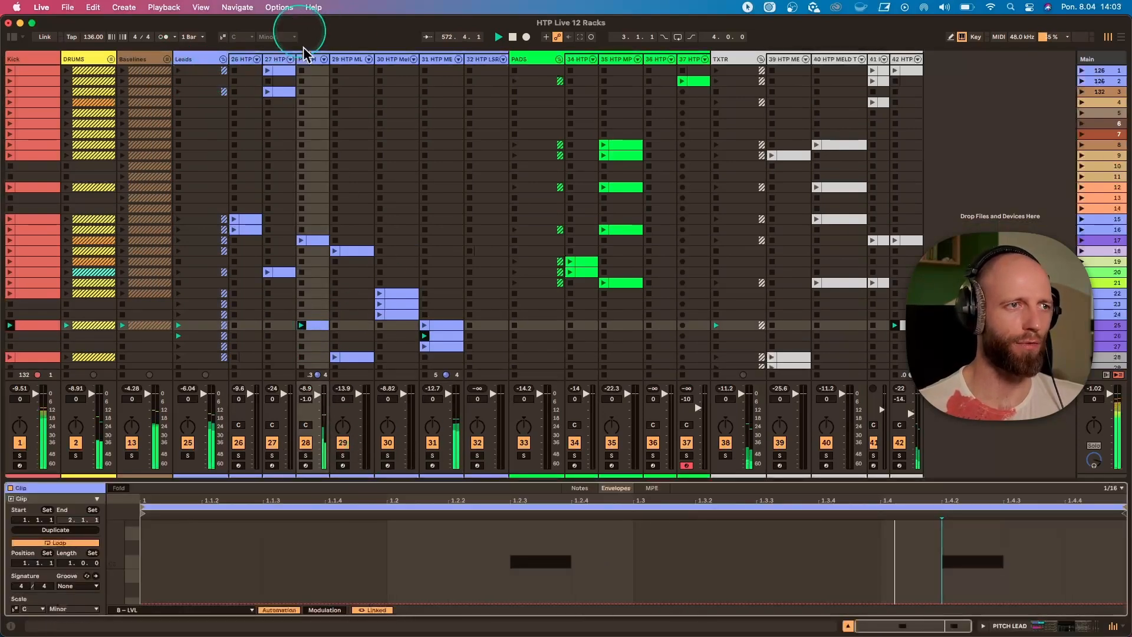
left_click(313, 61)
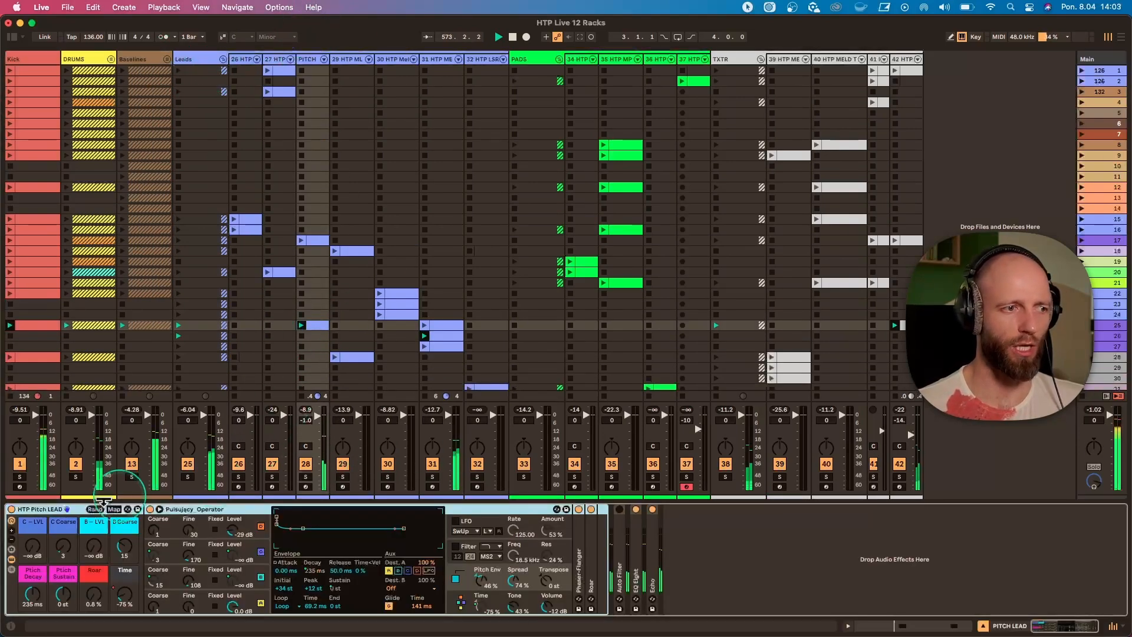
left_click(313, 326)
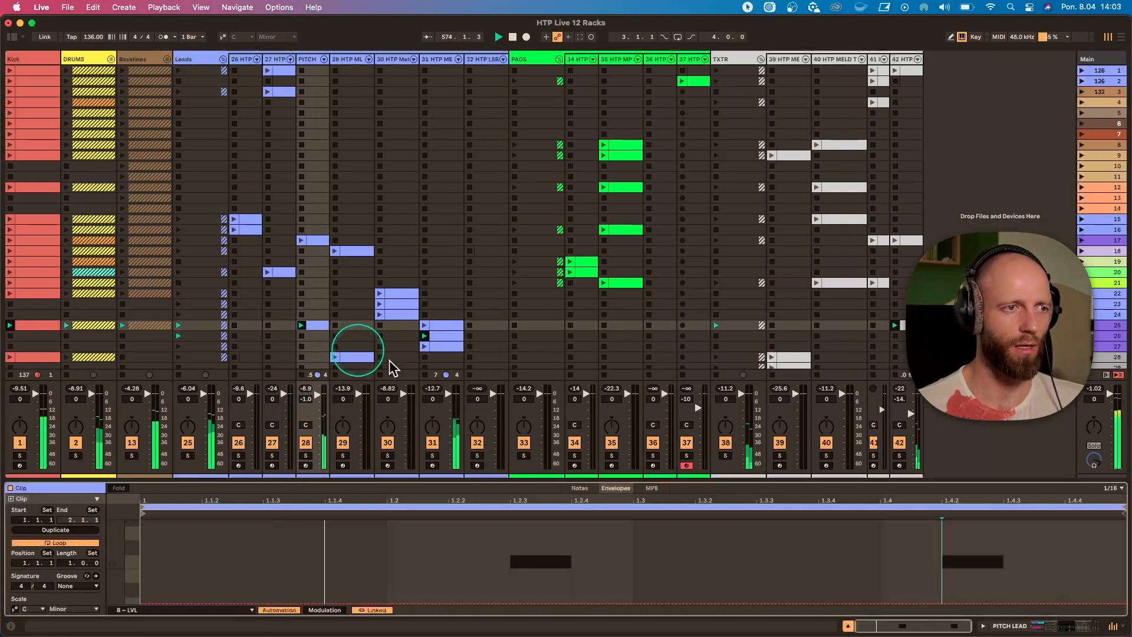
left_click(236, 608)
left_click(203, 597)
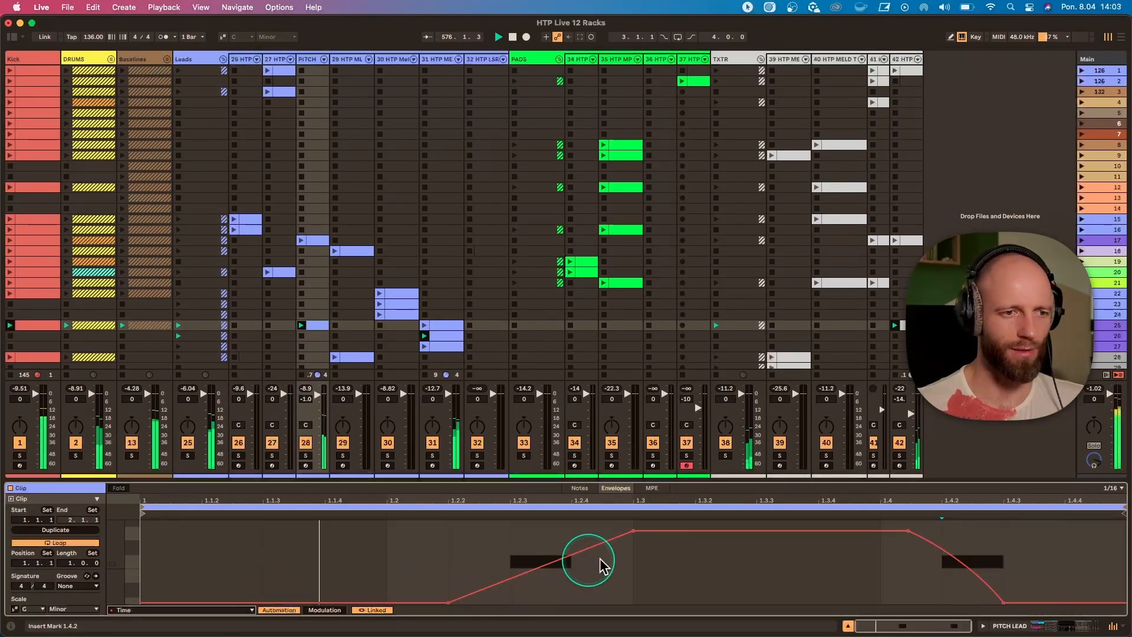
left_click(305, 456)
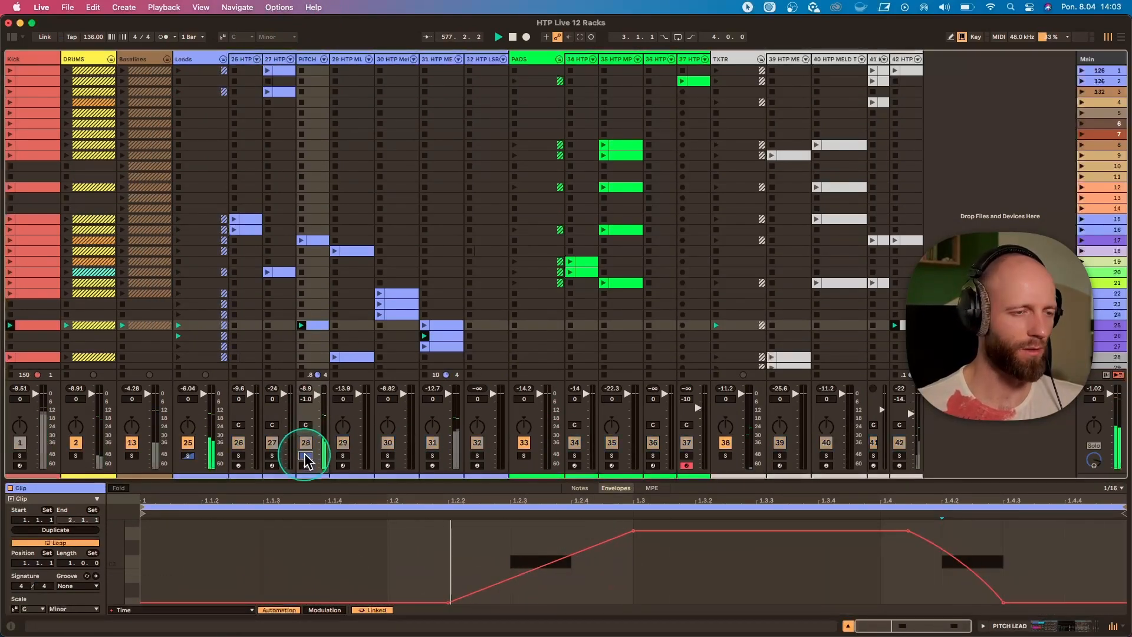
left_click(306, 457)
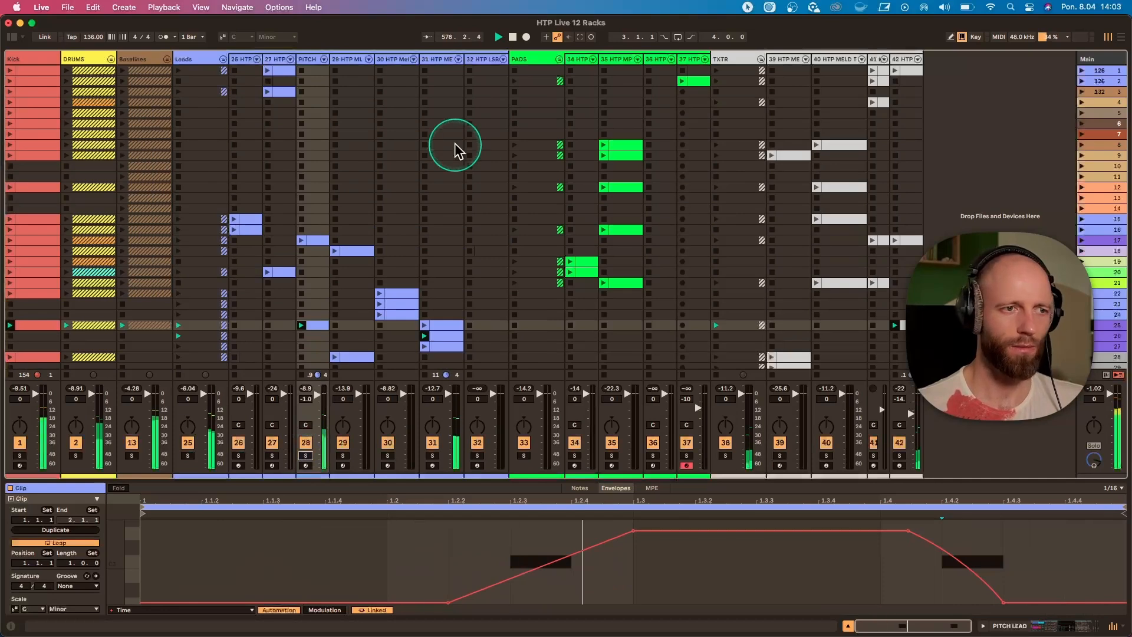
Return to lead track 31, stop the PITCH lead's clip and launch track 31's clip in scene 27.
left_click(434, 60)
left_click(223, 60)
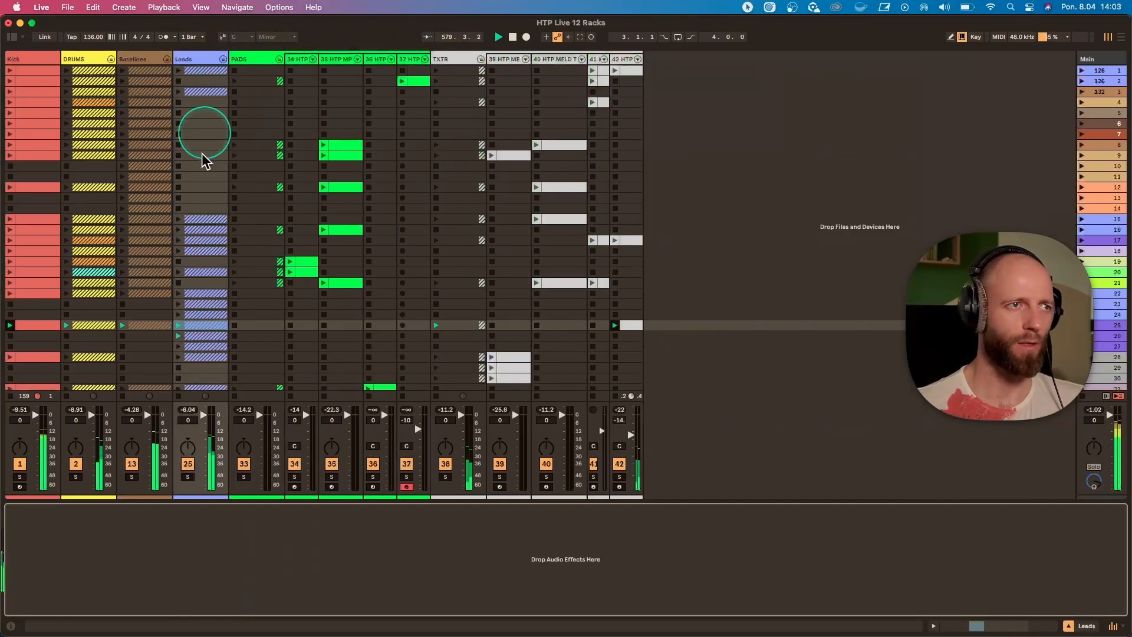
left_click(223, 59)
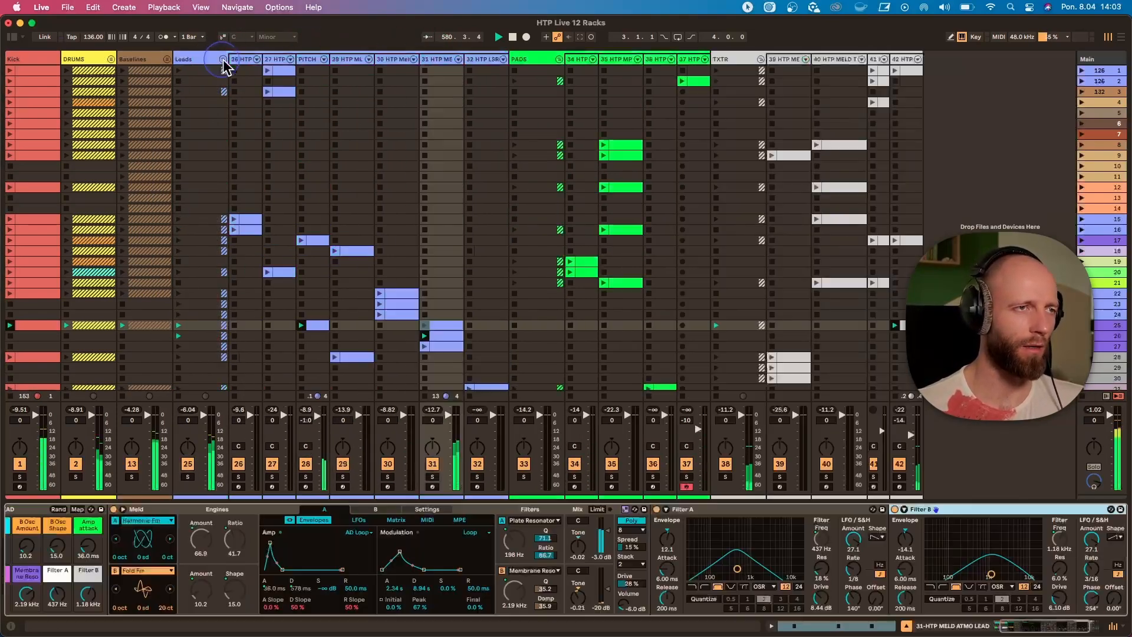
left_click(311, 347)
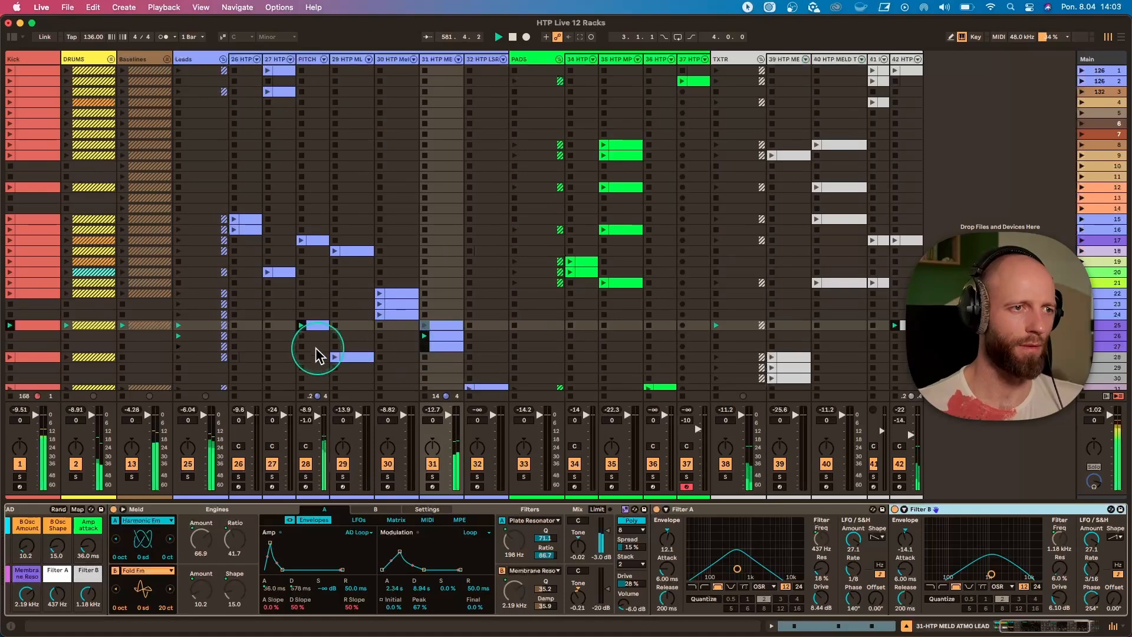
left_click(432, 347)
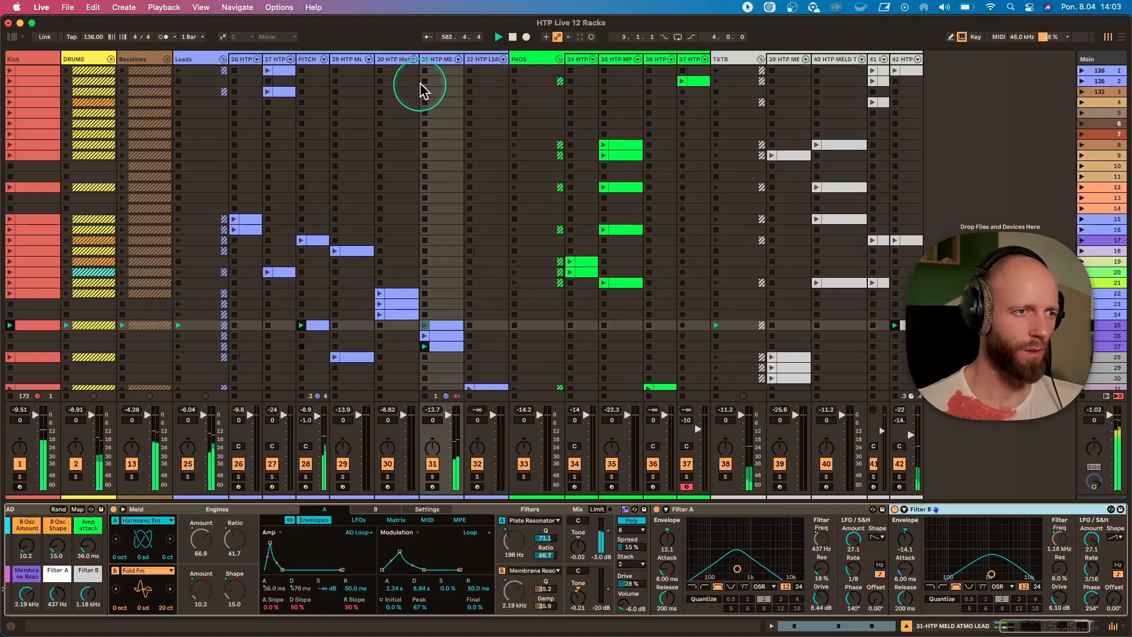
Set the rack's Amp attack to 0.04 ms, B Osc Amount to 46.5, B Osc Shape to 64.6, A Osc Amount to 14.2 and Ratio to 29.9.
scroll(125, 541, "left", 3)
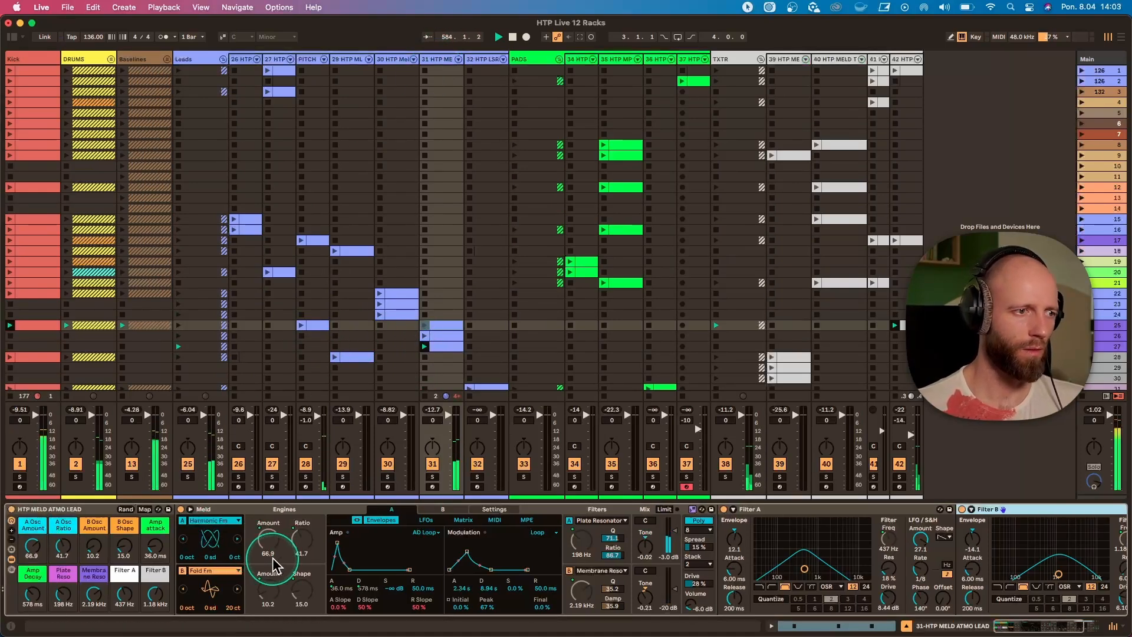
left_click_drag(155, 546, 153, 590)
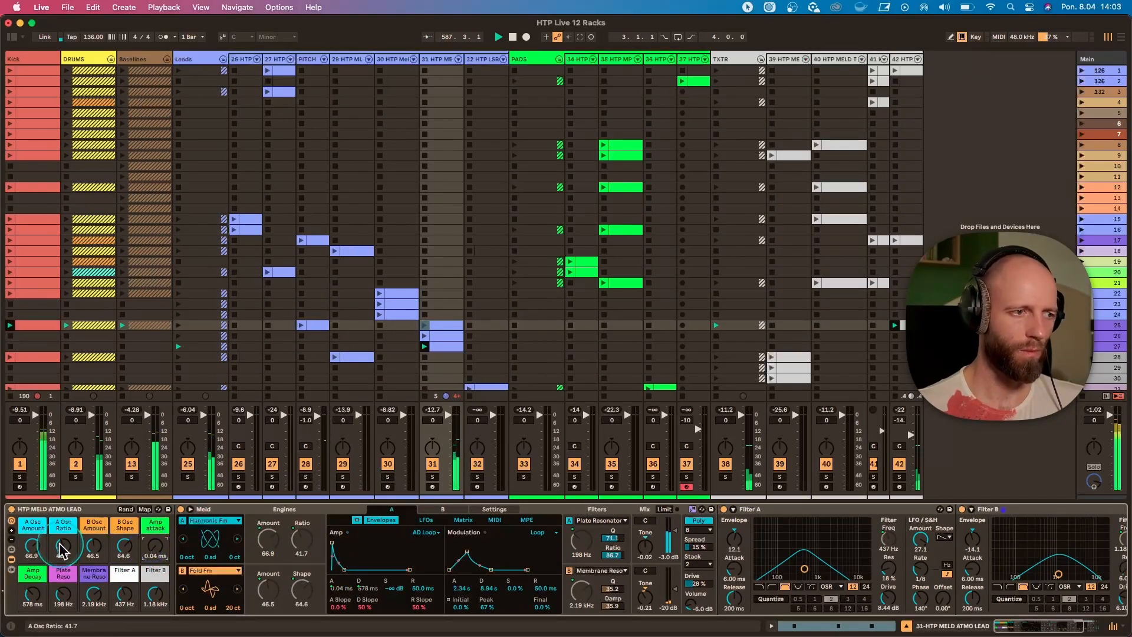
left_click_drag(32, 559, 32, 566)
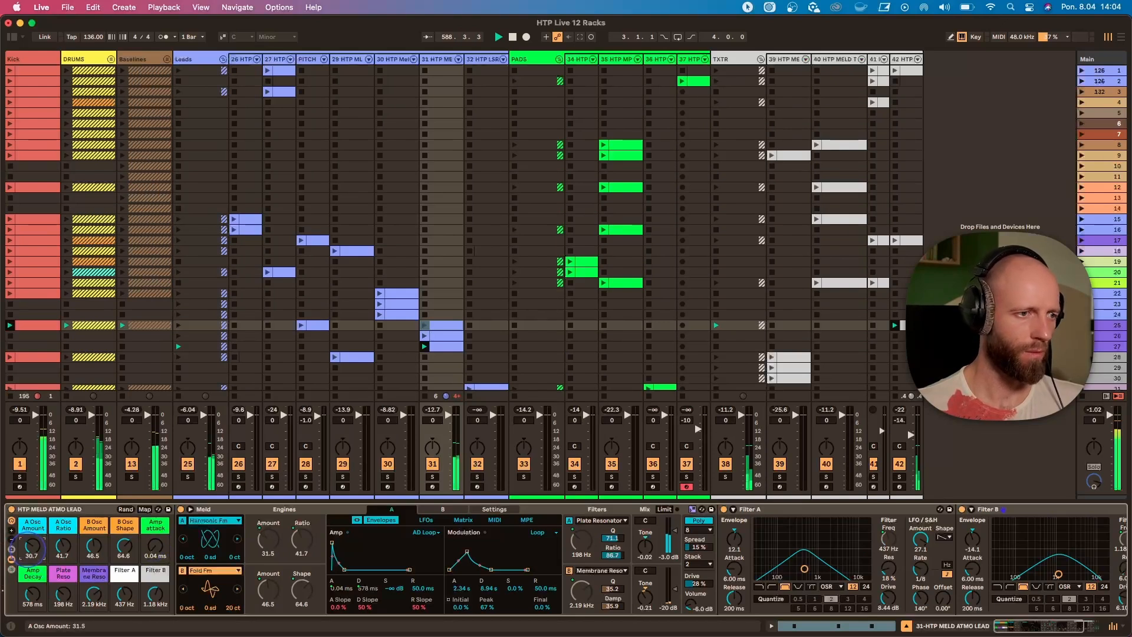
left_click_drag(32, 547, 32, 549)
left_click_drag(62, 548, 62, 554)
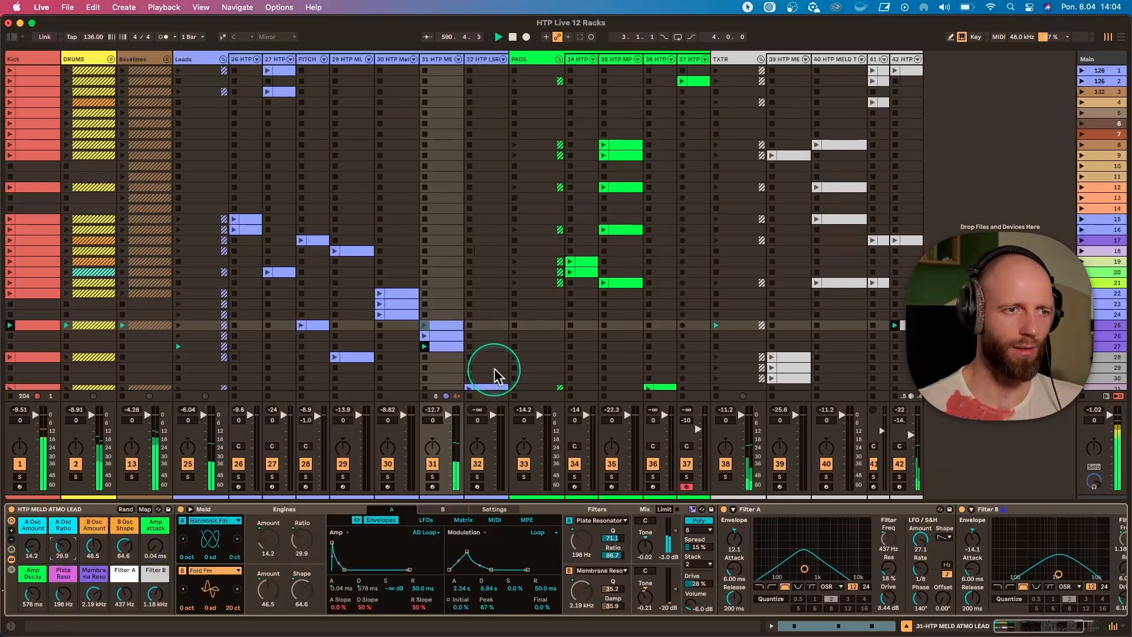
With scene 28 launched, solo texture track 39 and unfold the Meld device in its HTP MELD ATMO rack.
scroll(493, 372, "down", 1)
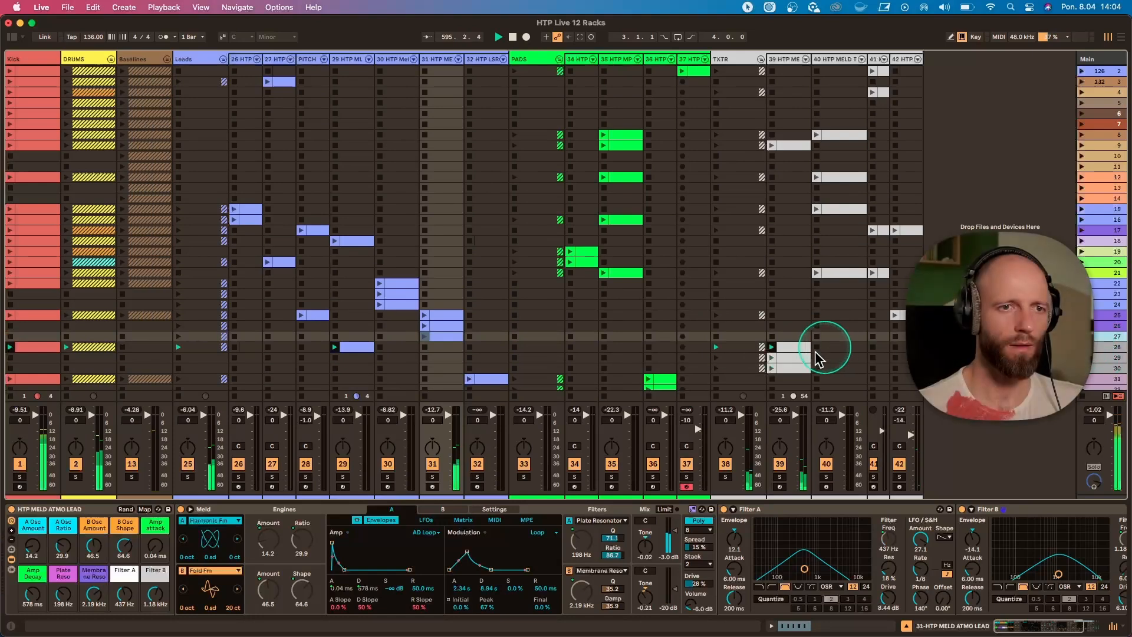
scroll(798, 400, "down", 1)
left_click(780, 477)
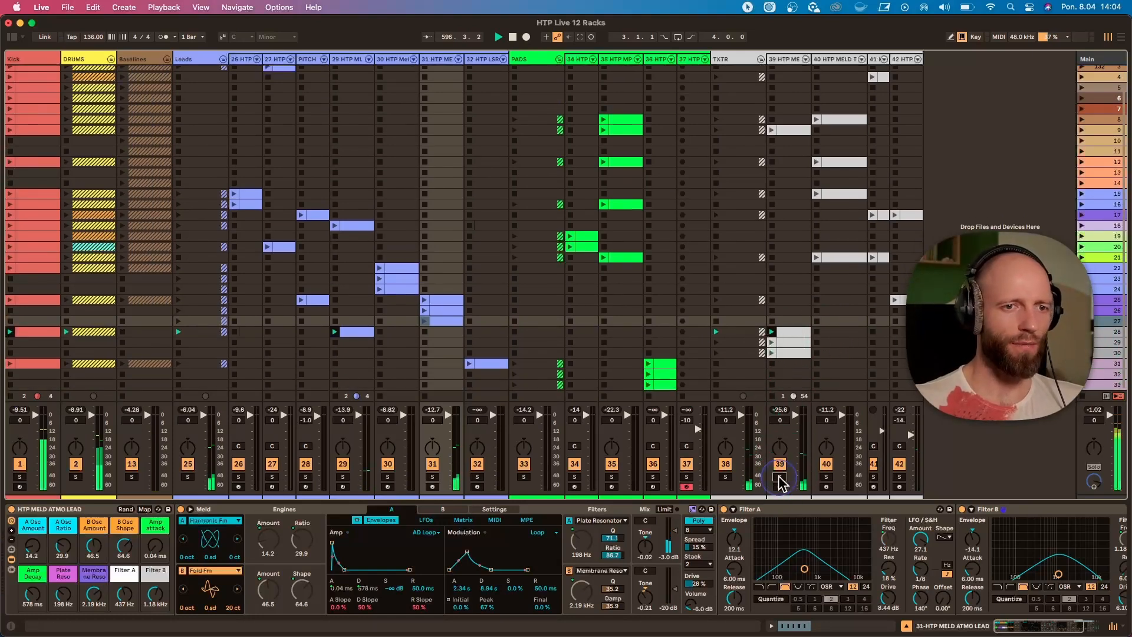
left_click(784, 58)
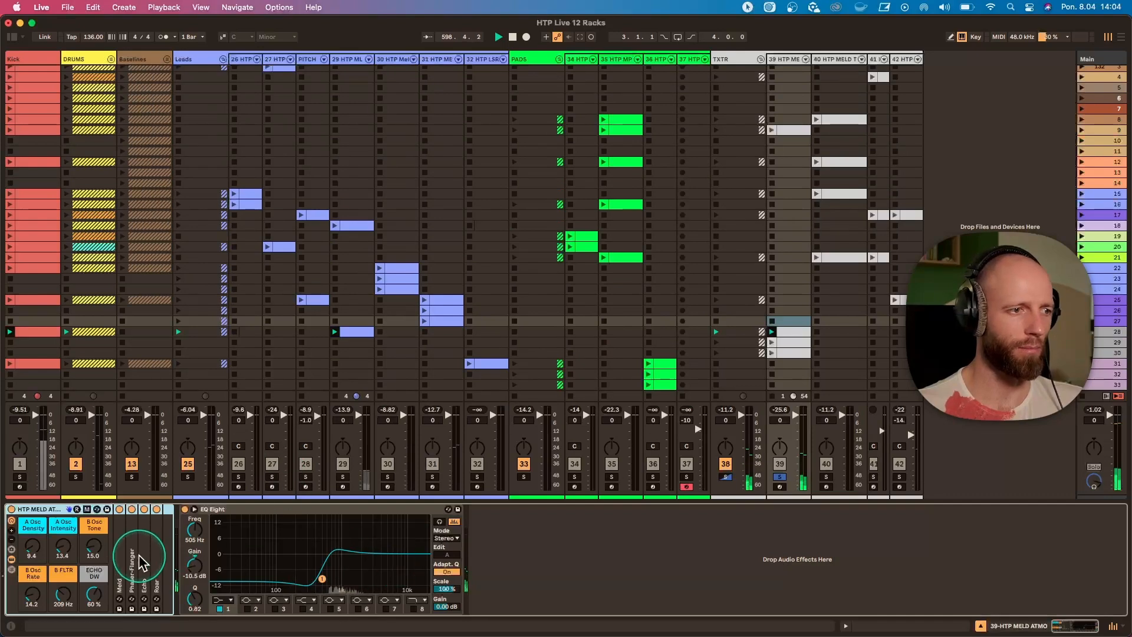
double_click(119, 554)
Launch scene 31.
left_click(1083, 364)
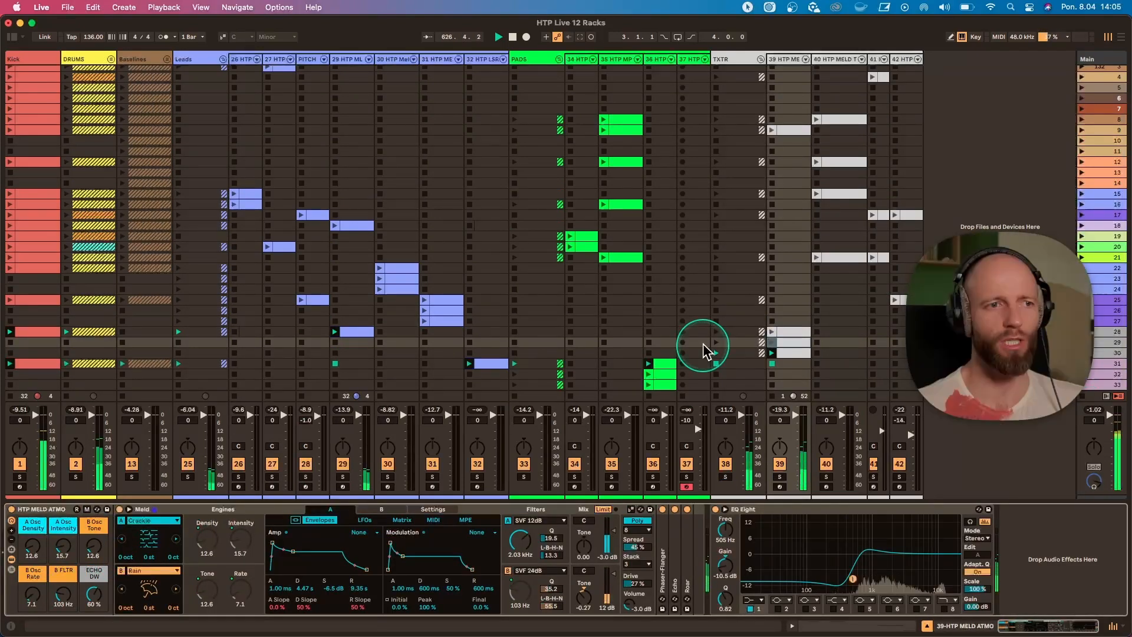
Set the tempo to 131 BPM and the FLTR macro of track 36's HTP MELD PAD rack to 60.
left_click(93, 37)
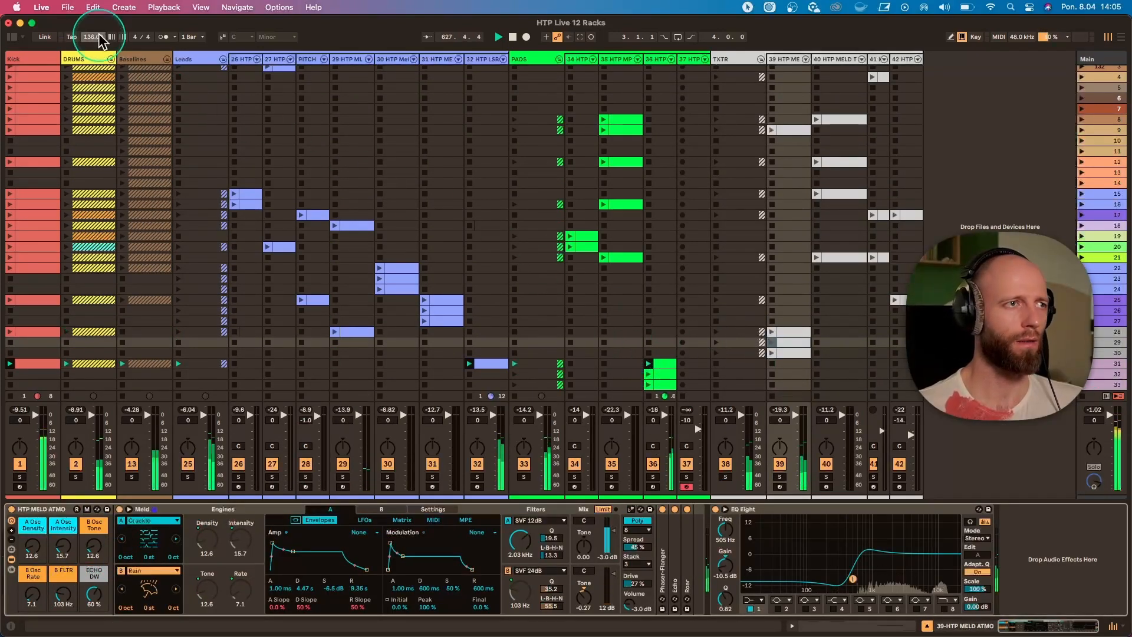
left_click(652, 59)
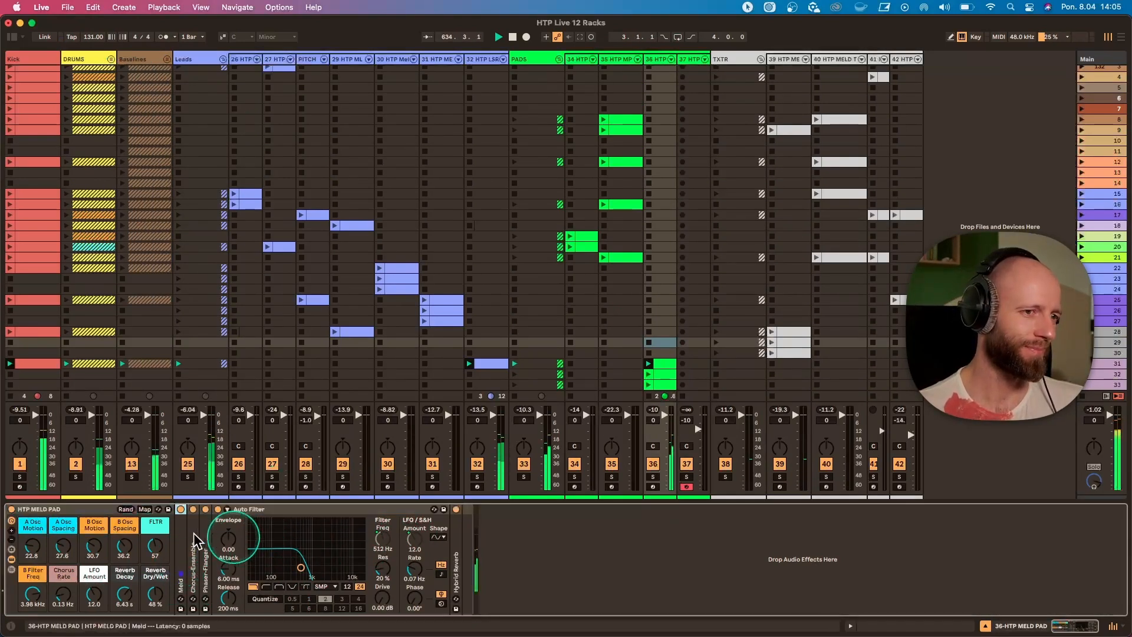
left_click_drag(155, 547, 155, 538)
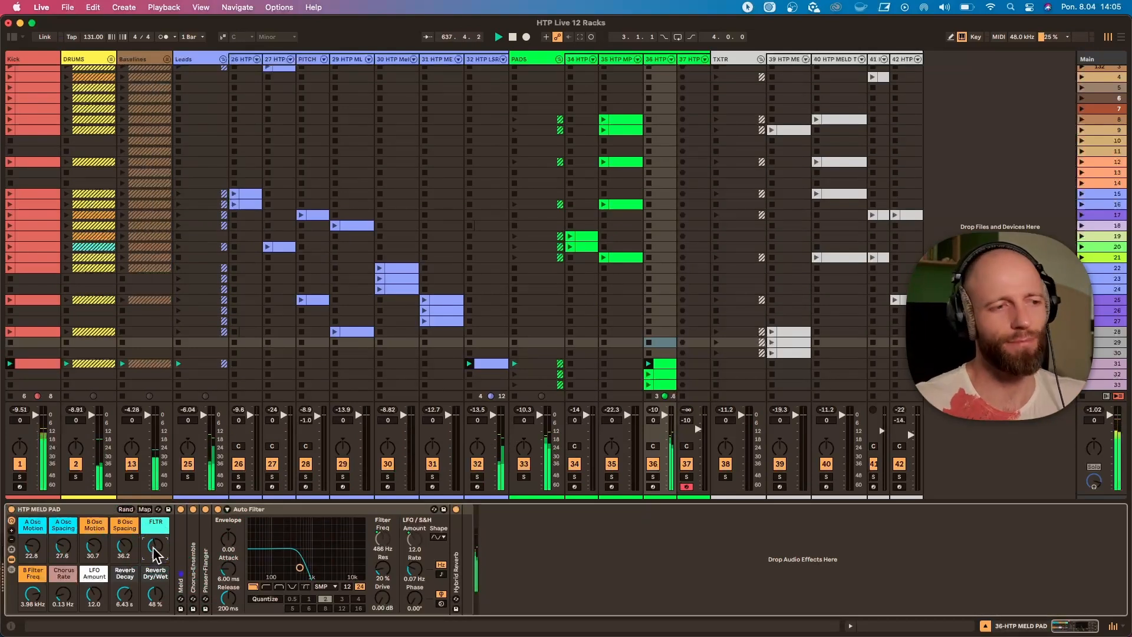
left_click_drag(155, 553, 155, 564)
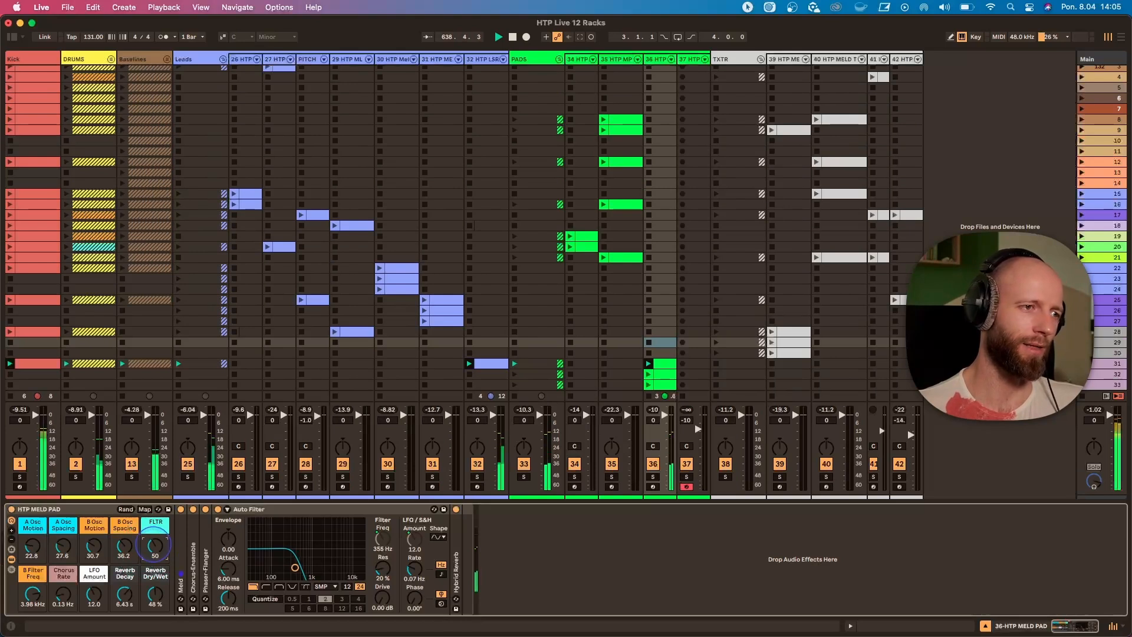
left_click(155, 550)
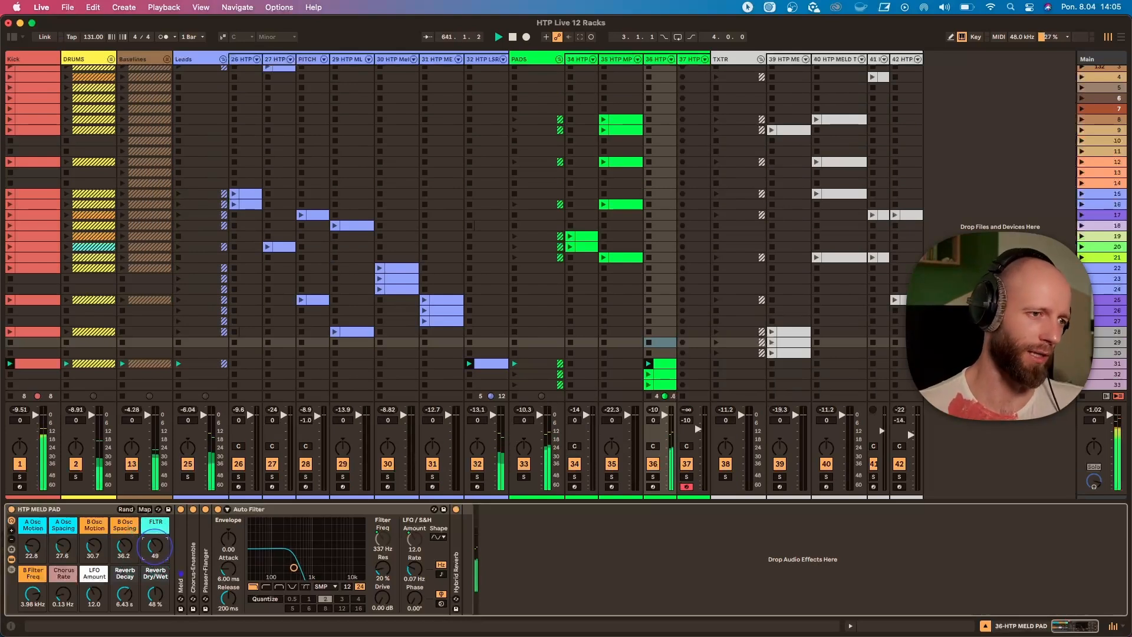
left_click_drag(156, 550, 155, 549)
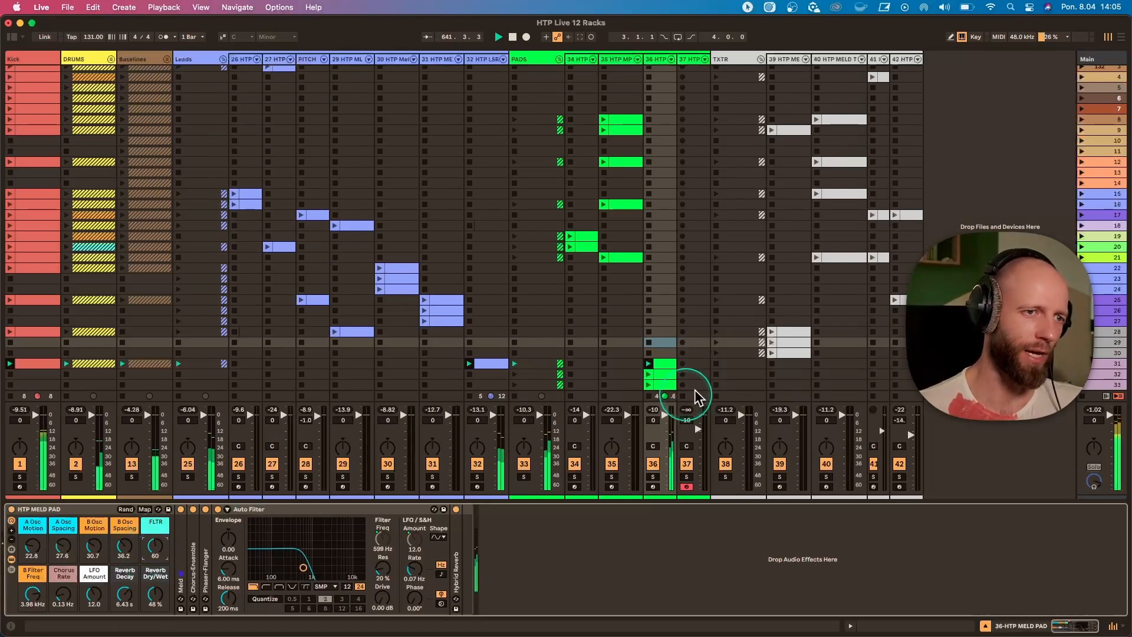
Launch pad track 36's clip in scene 32 and open its notes in the clip view.
left_click(648, 374)
left_click(661, 379)
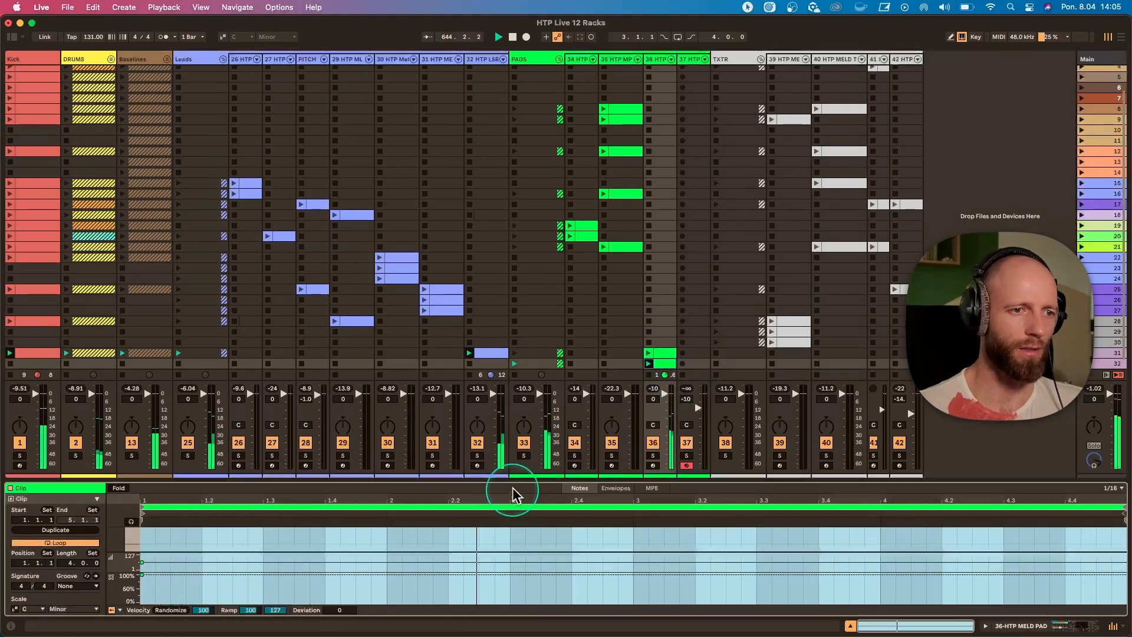
mouse_move(513, 501)
left_mouse_down()
mouse_move(523, 310)
mouse_move(520, 501)
left_mouse_up()
Return to pad track 36's devices and set the HTP MELD PAD rack's FLTR macro to 43.
scroll(500, 404, "down", 2)
left_click(656, 59)
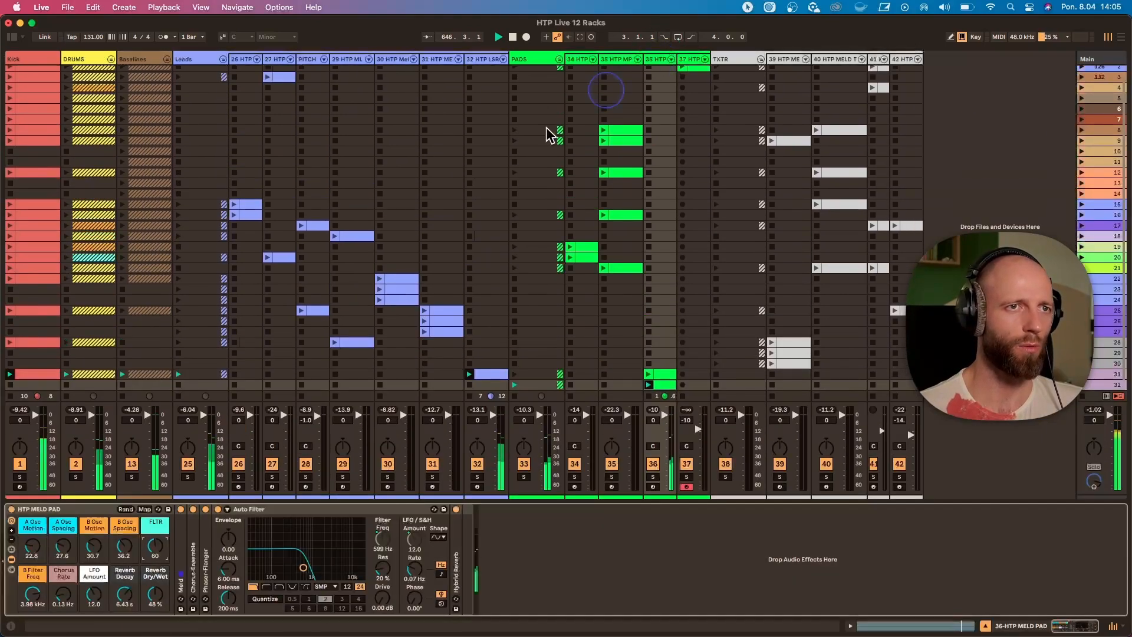
left_click_drag(152, 555, 152, 575)
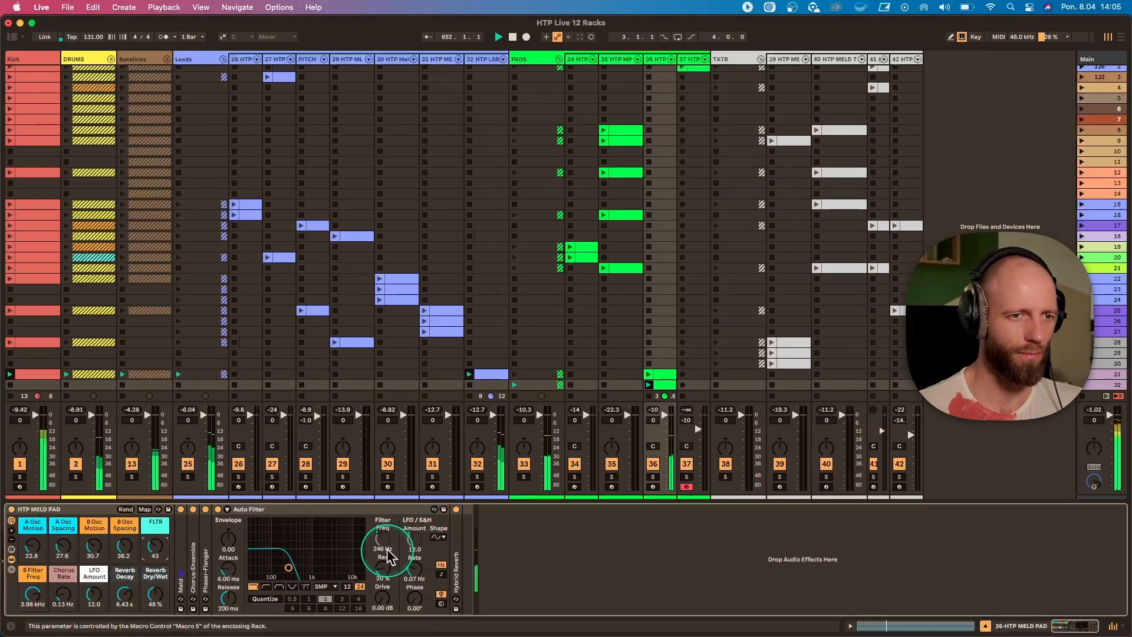
With lead track 32 temporarily soloed, sweep its rack's A Amp Decay up and back to 110 ms and set A Filter Freq to 449 Hz.
left_click(477, 477)
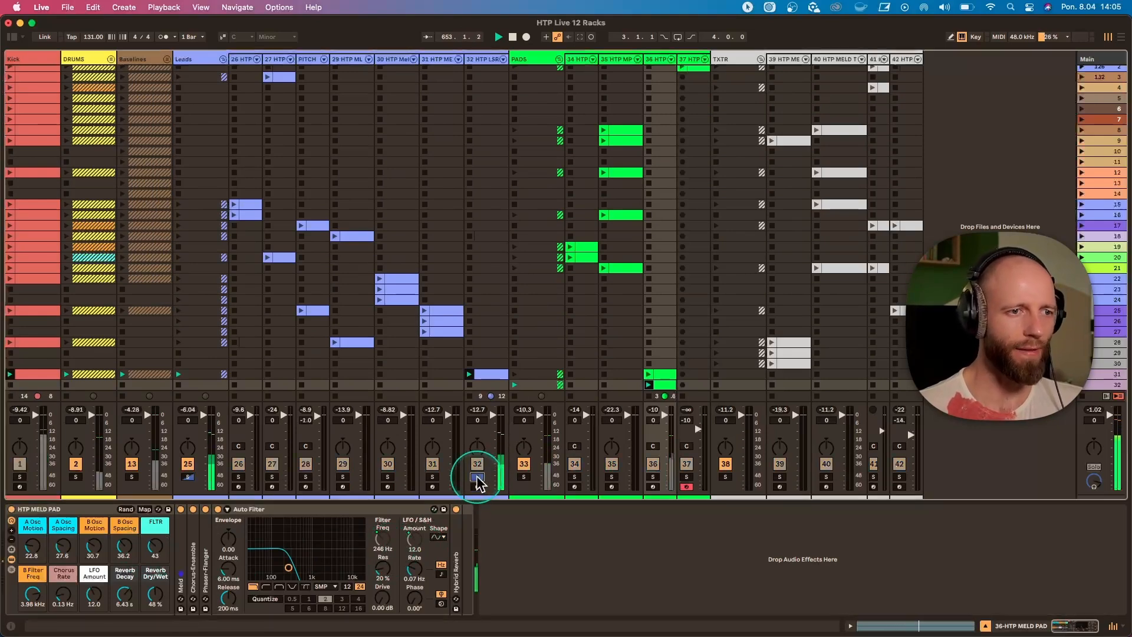
left_click(470, 59)
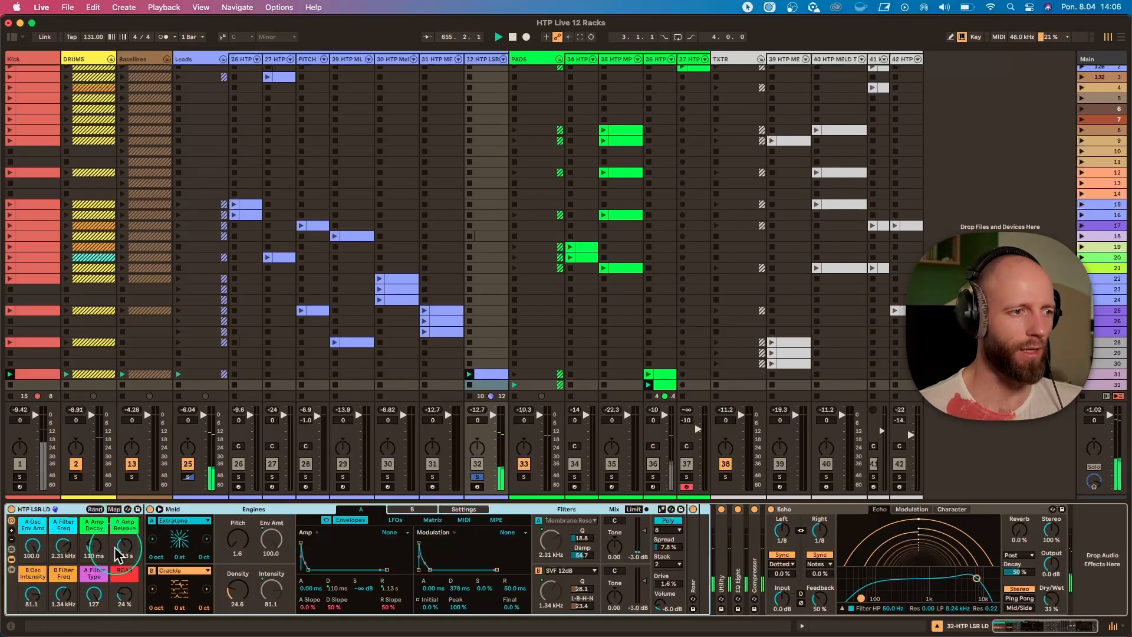
left_click_drag(94, 545, 94, 539)
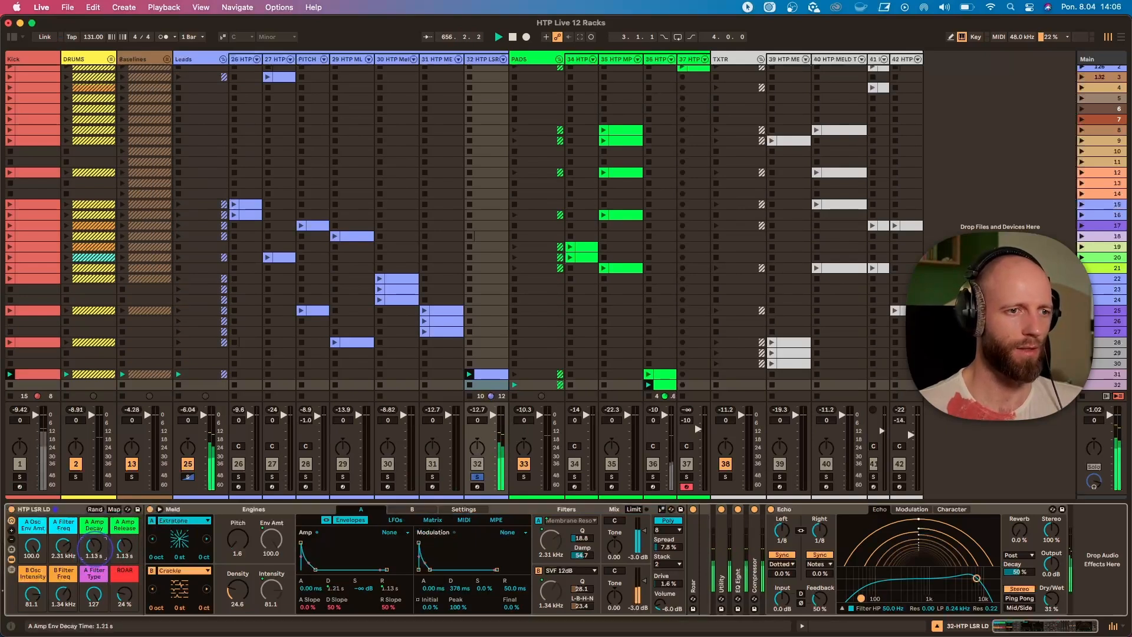
left_click_drag(93, 546, 61, 539)
left_click(477, 477)
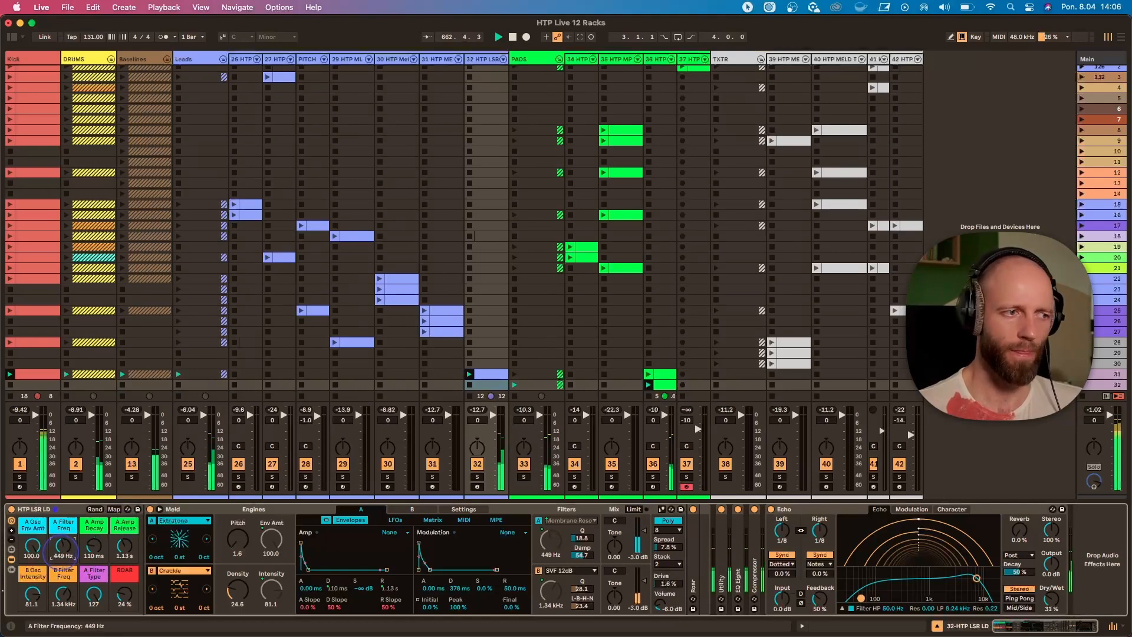
Launch pad track 36's clip in scene 33 and set the HTP MELD PAD rack's A Osc Spacing to 58.3.
scroll(666, 345, "down", 1)
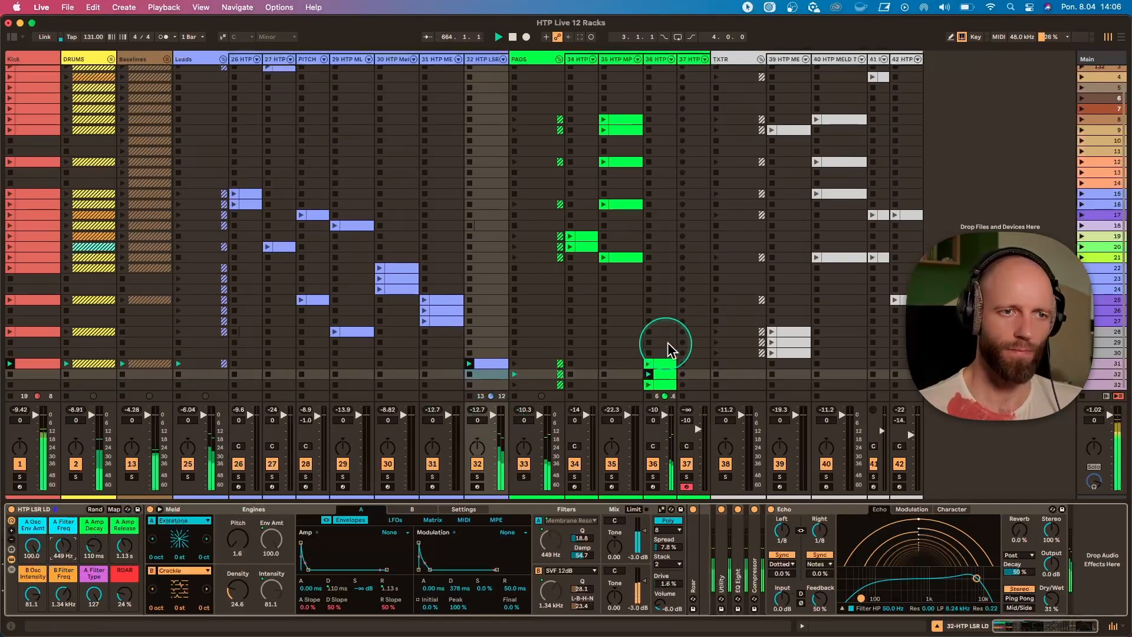
left_click(649, 386)
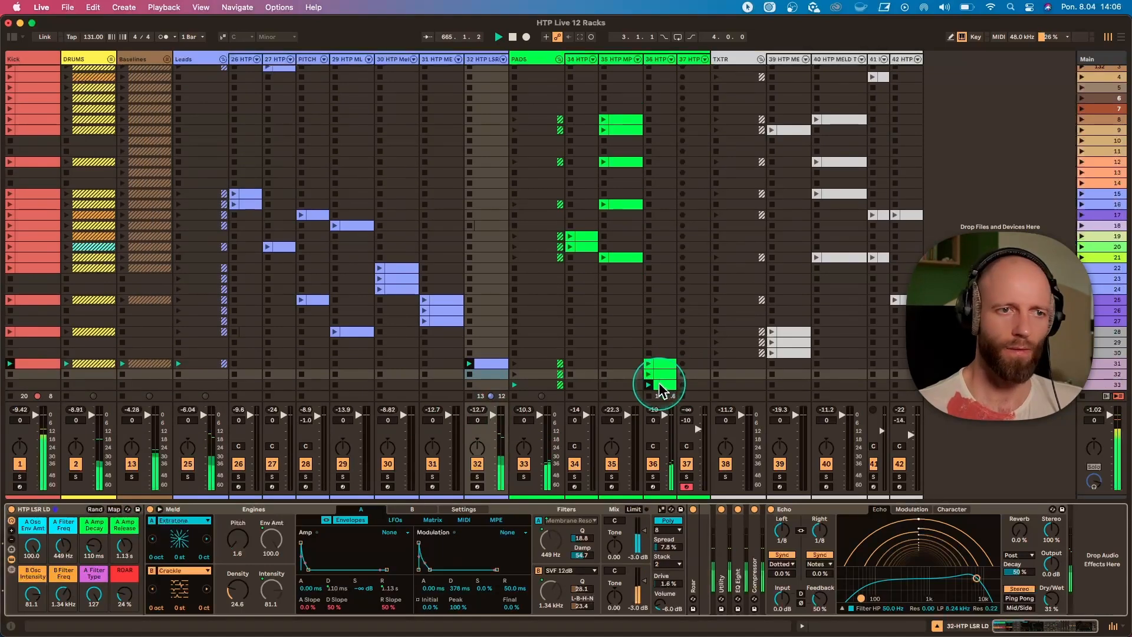
left_click(656, 59)
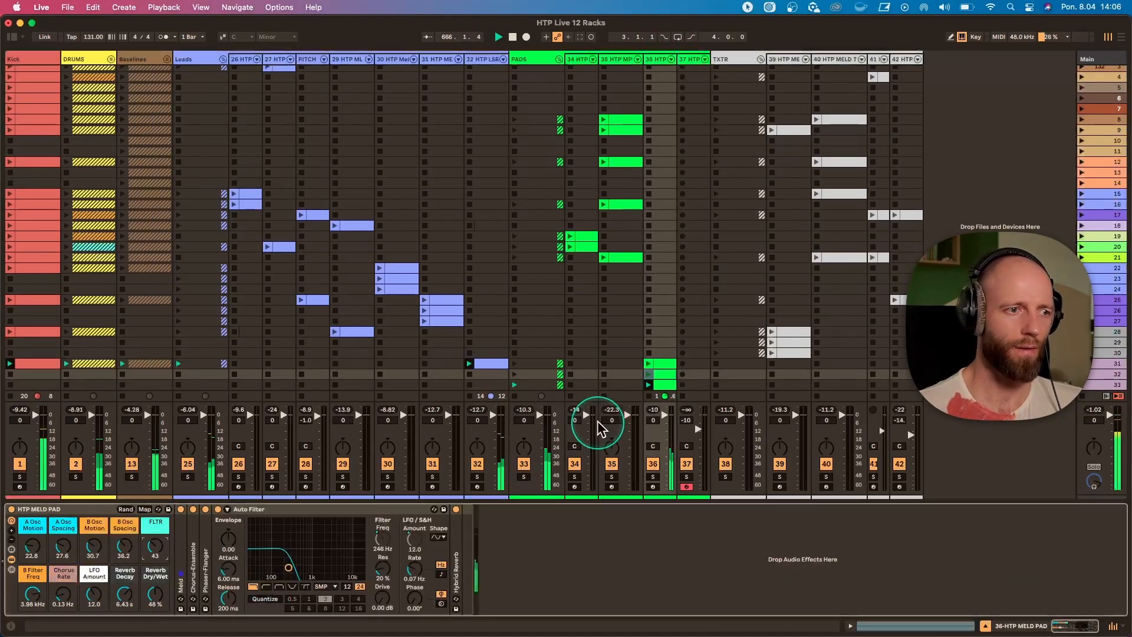
left_click(71, 557)
left_click_drag(71, 557, 71, 545)
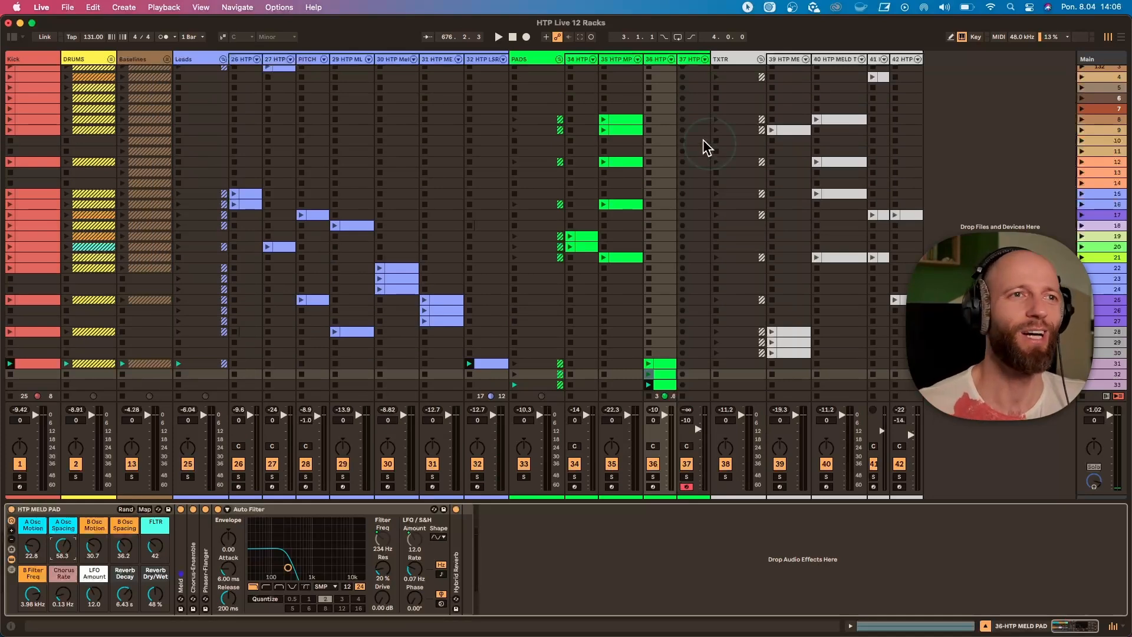
Unfold the Basslines and DRUMS groups and look over the tracks and clips across the whole set.
left_click(167, 59)
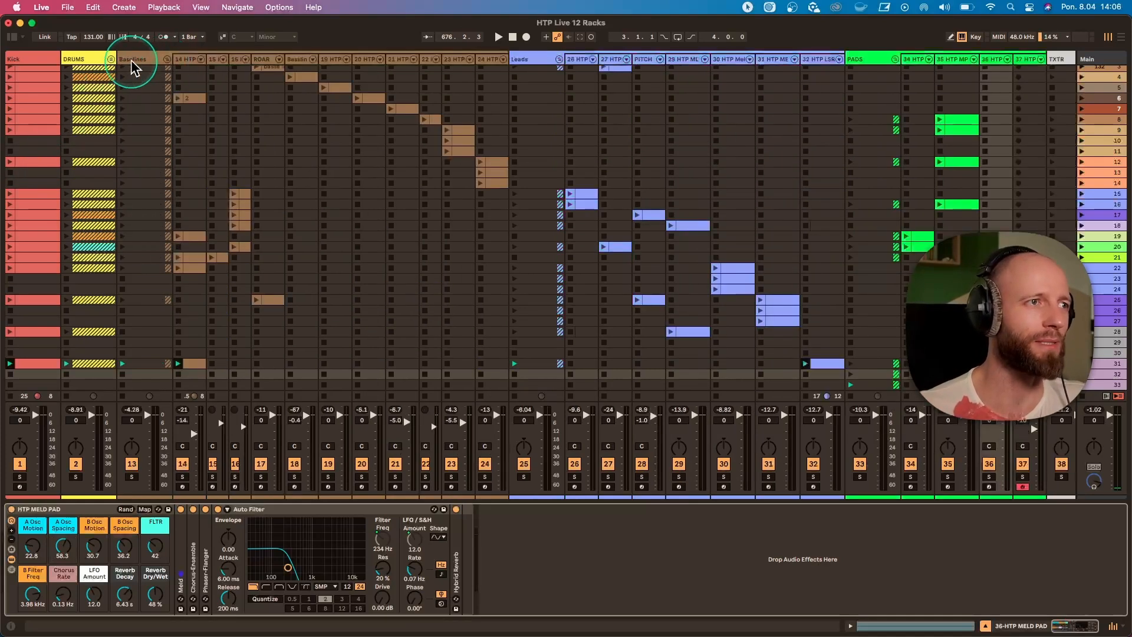
left_click(110, 59)
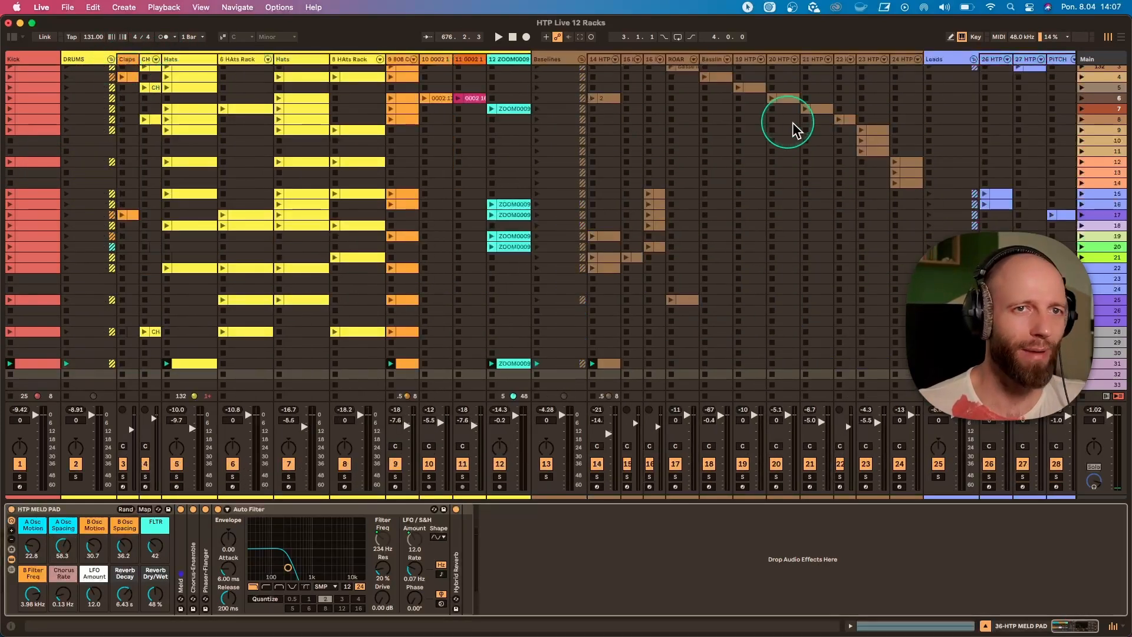
scroll(793, 130, "right", 10)
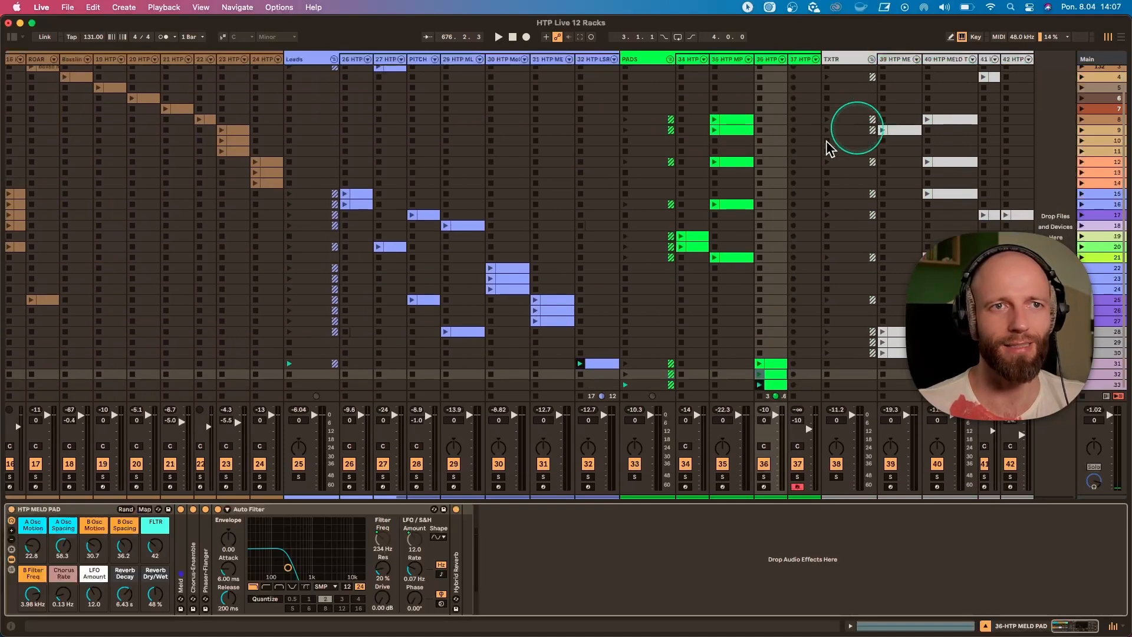
scroll(830, 149, "left", 10)
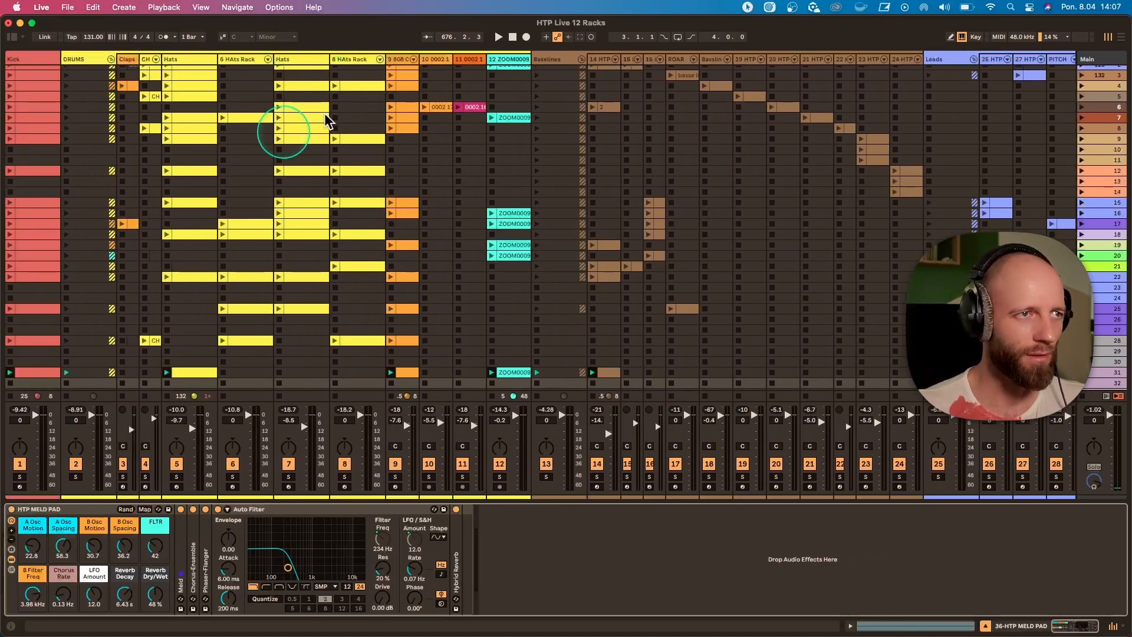
scroll(221, 259, "up", 2)
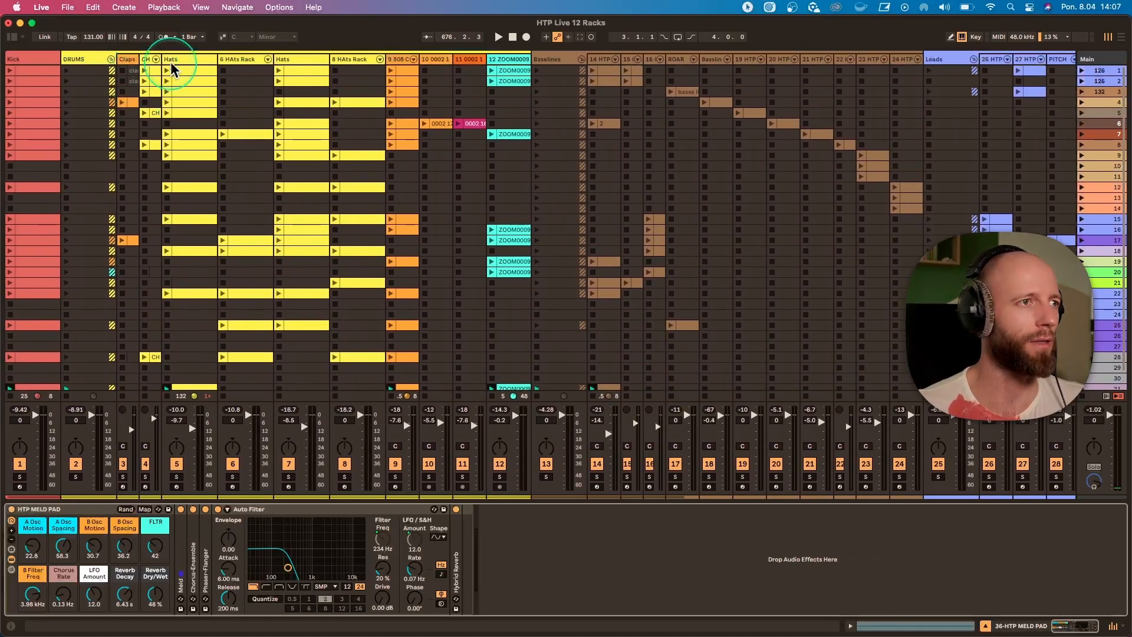
Inspect the devices on hat tracks 5, 6 and 7, and fold the DRUMS and Basslines groups.
left_click(173, 61)
left_click(242, 59)
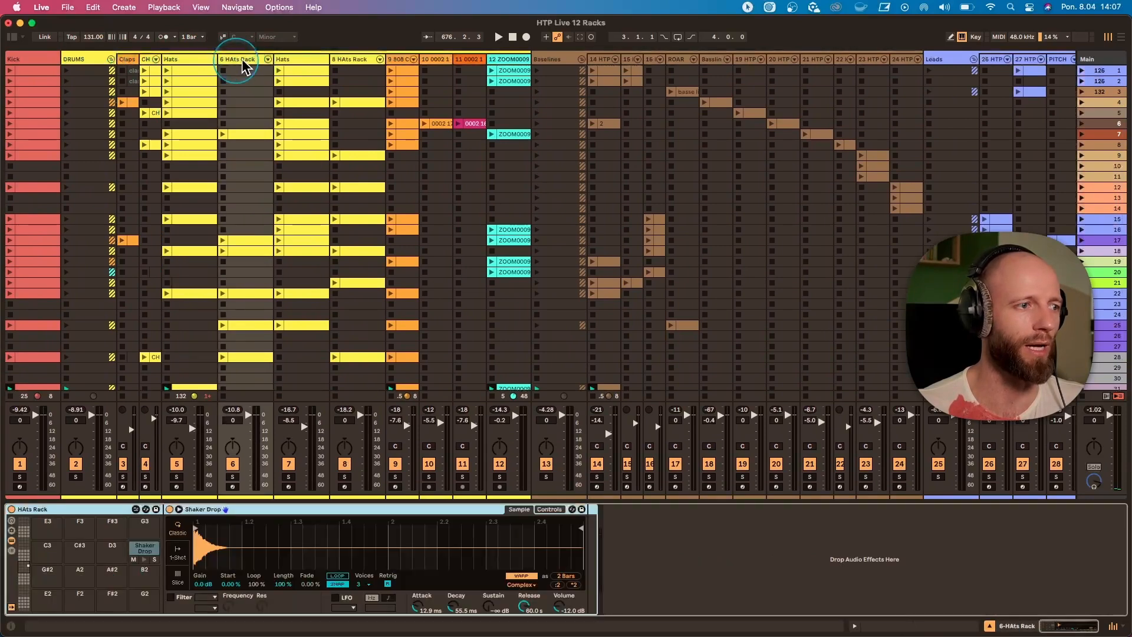
left_click(298, 60)
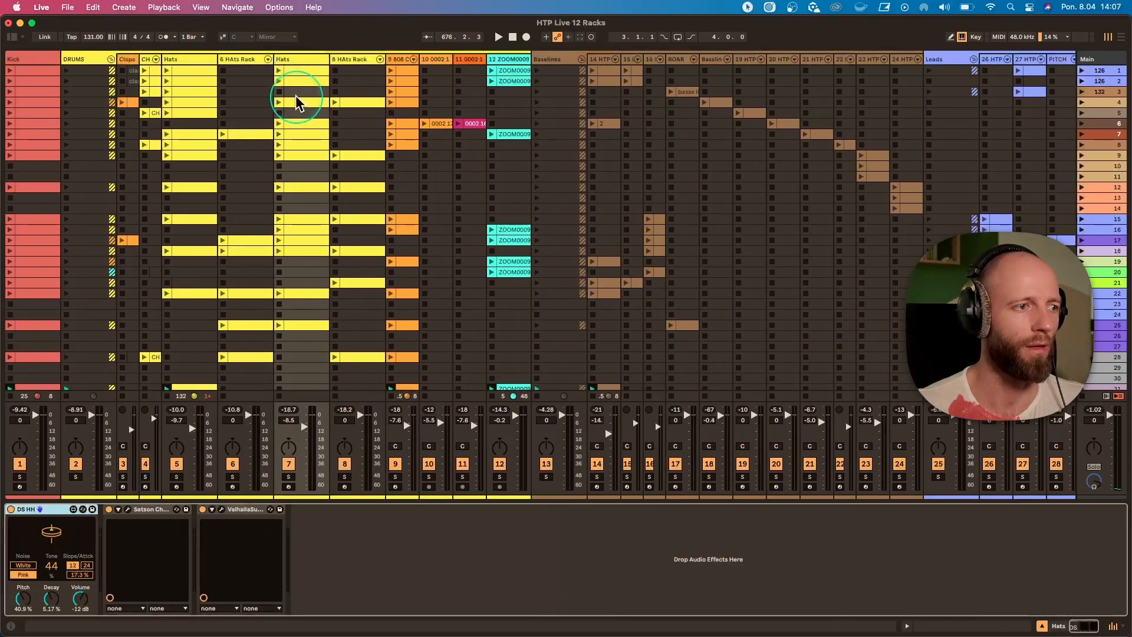
left_click(111, 60)
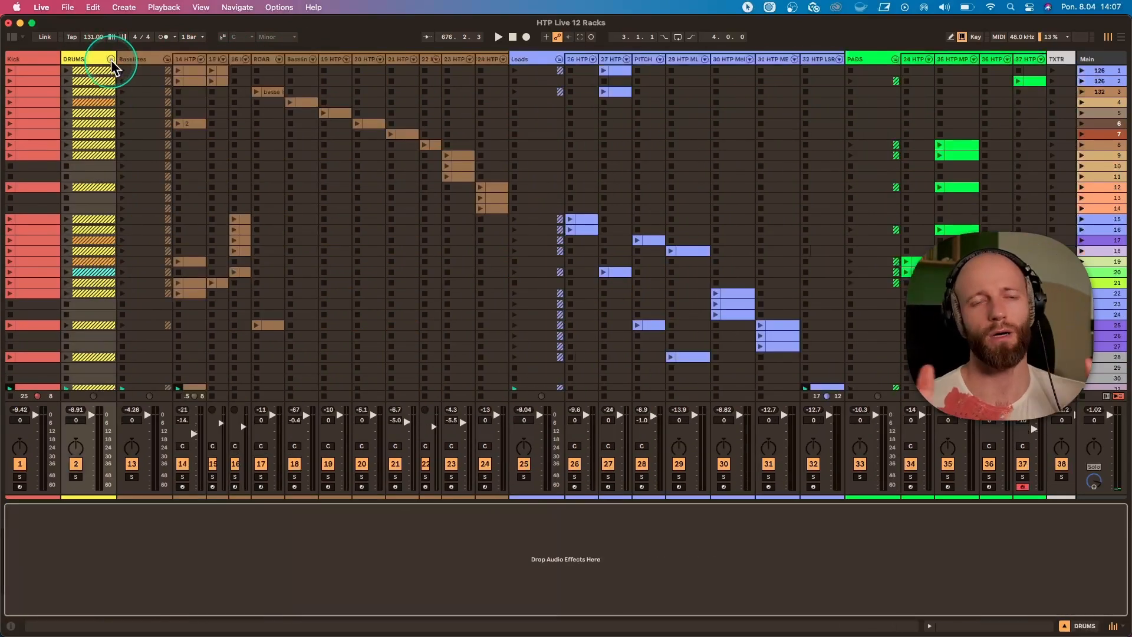
left_click(167, 60)
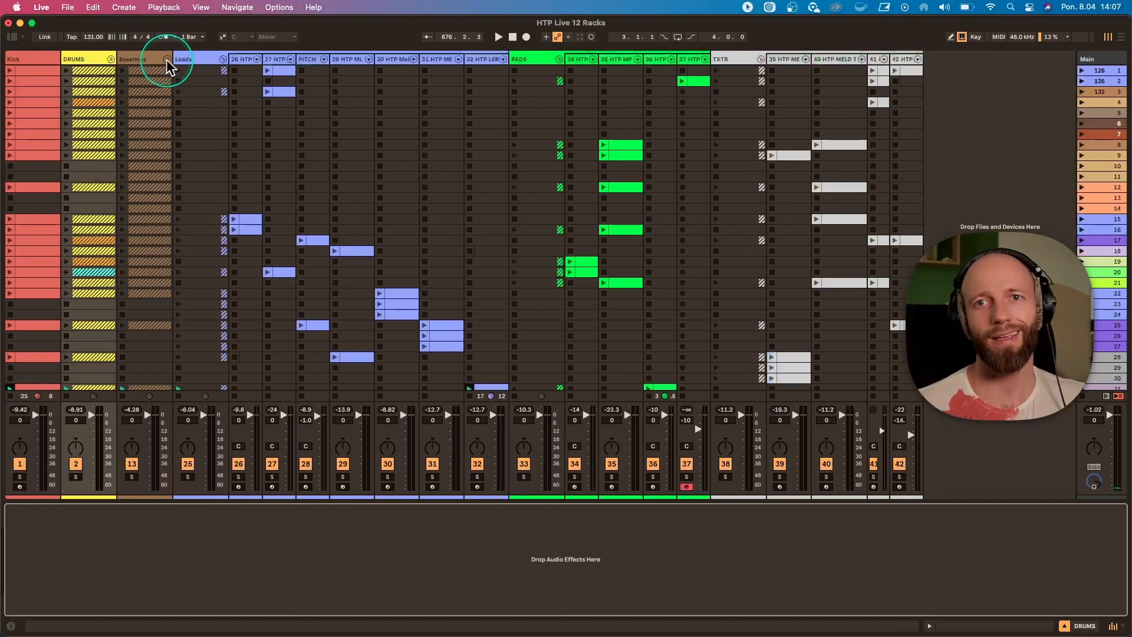